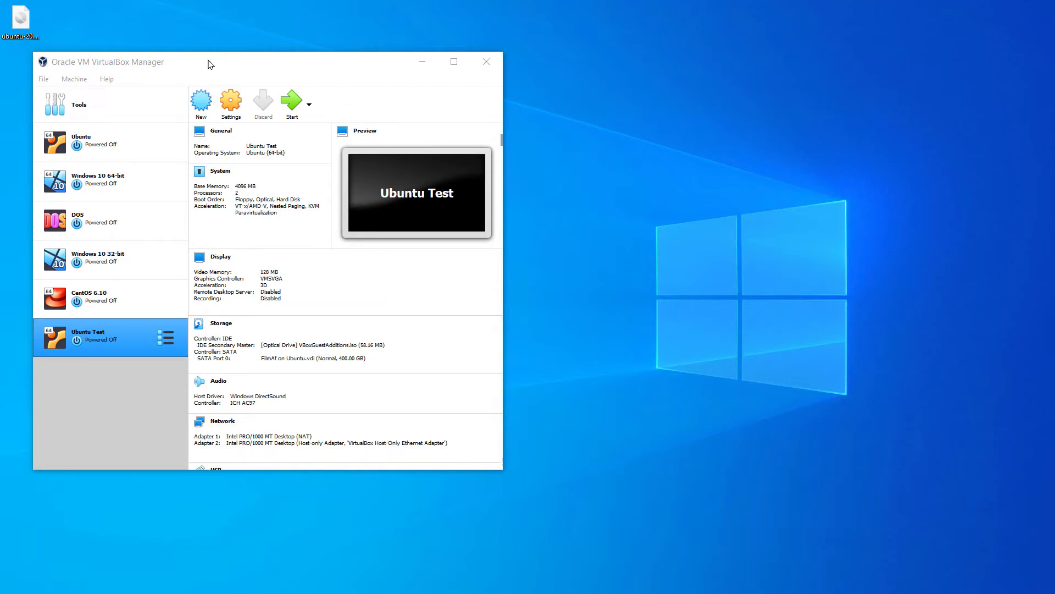
# Nudge the VirtualBox Manager window higher, then minimize it to reveal the desktop
pyautogui.moveTo(210, 64); pyautogui.dragTo(233, 42)
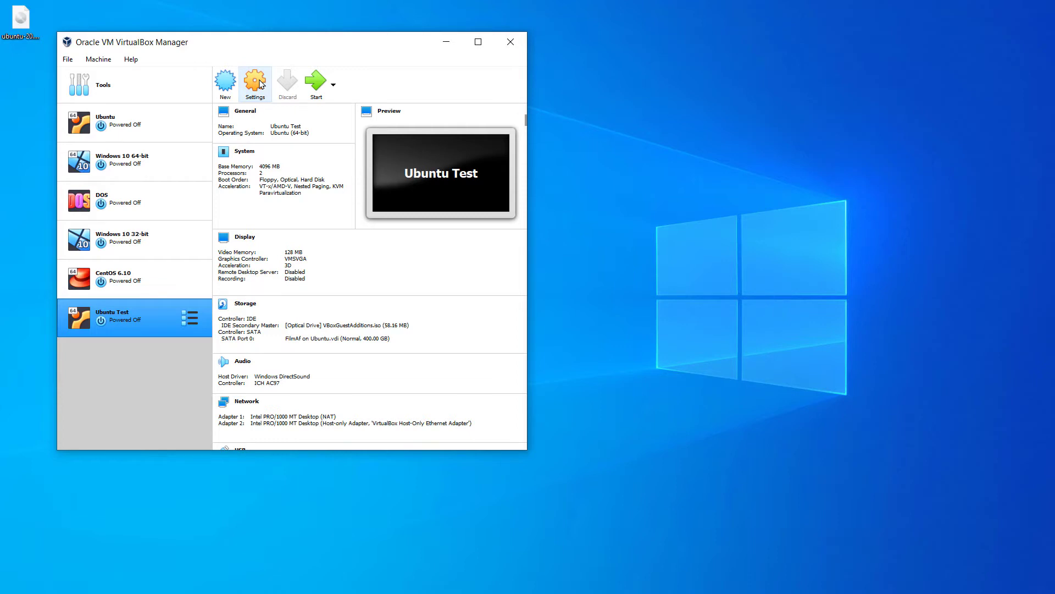
pyautogui.click(446, 42)
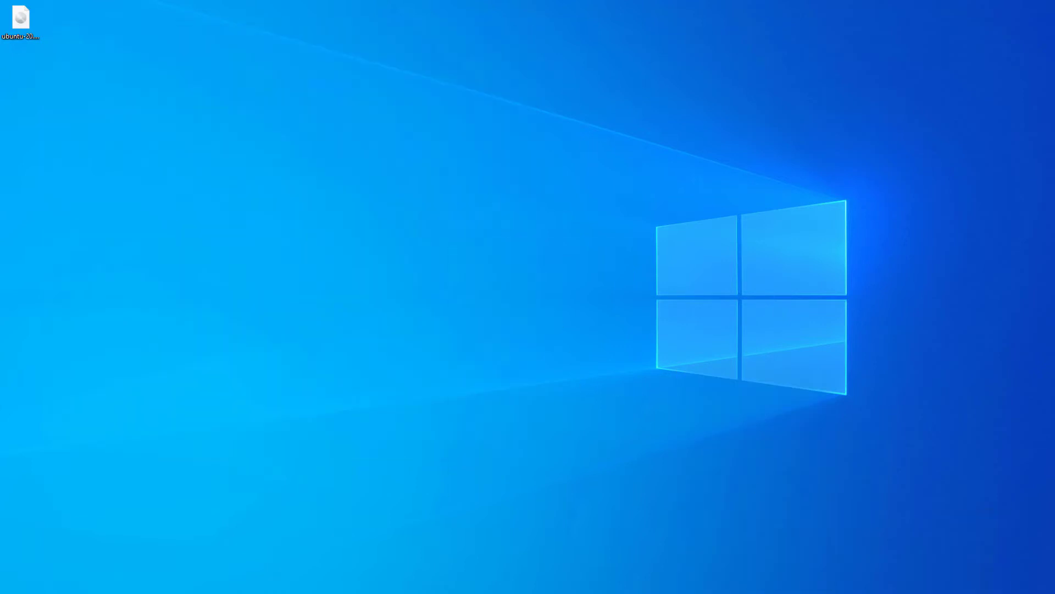
# Restore the VirtualBox Manager window and reposition it slightly left and down
pyautogui.hotkey('alt', 'Tab')
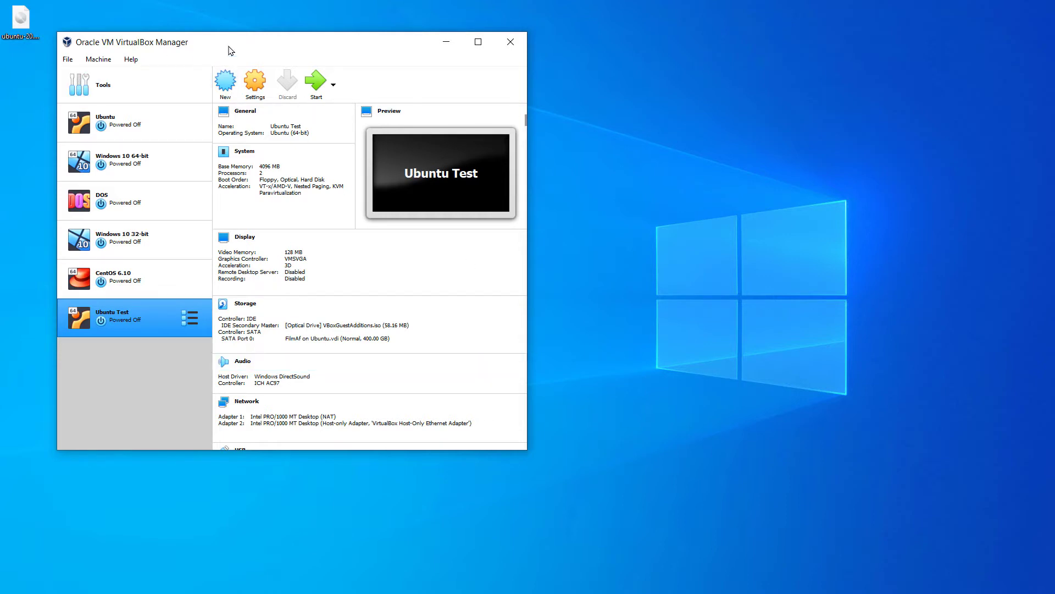
pyautogui.moveTo(236, 45); pyautogui.dragTo(225, 45)
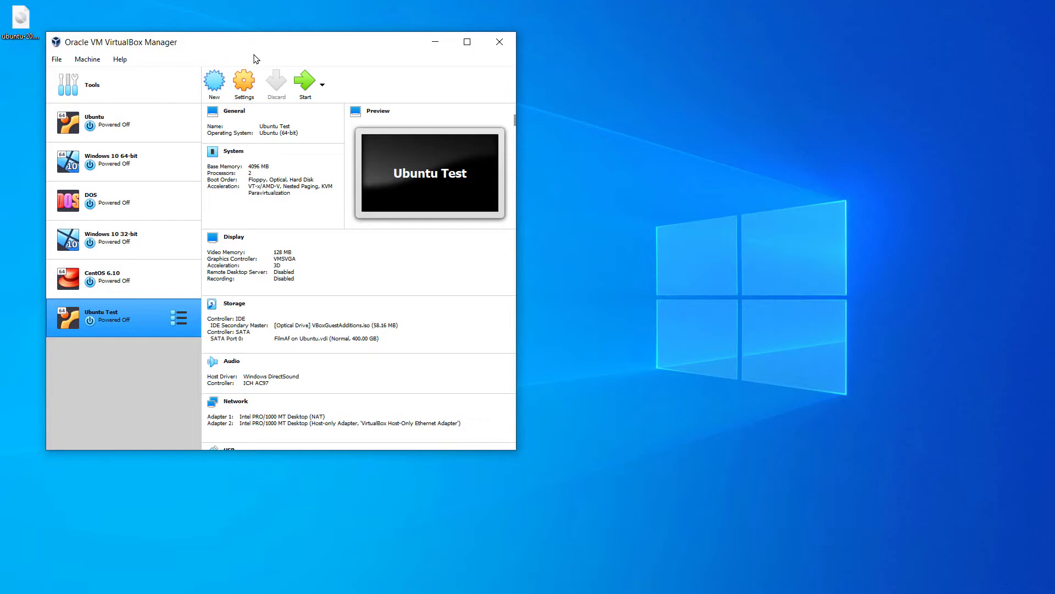
pyautogui.moveTo(279, 43); pyautogui.dragTo(280, 52)
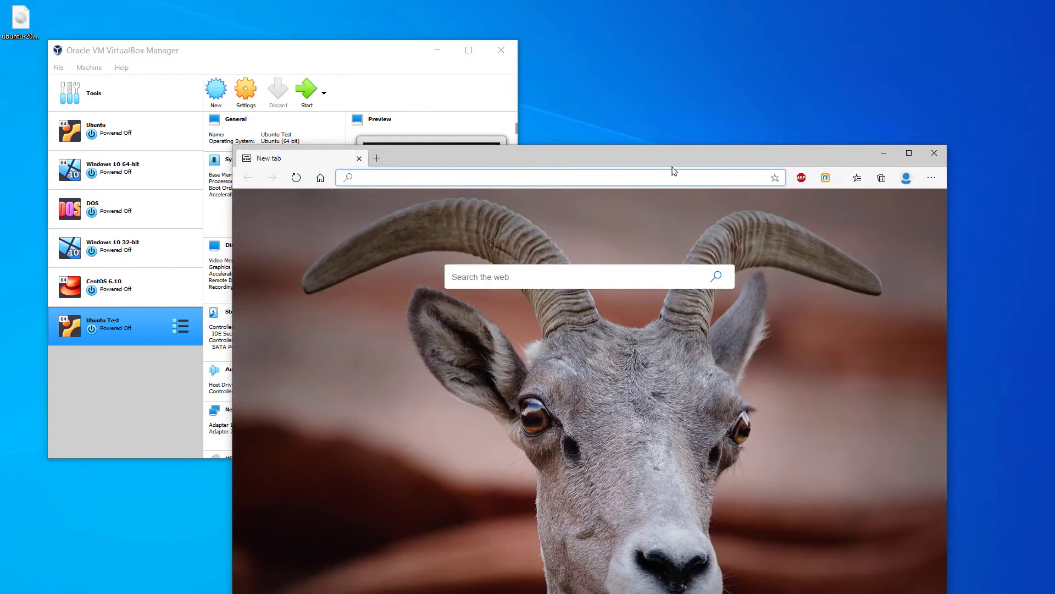
# Go to ubuntu.com and open the Download Ubuntu Desktop page for 20.04.1 LTS
pyautogui.moveTo(602, 167); pyautogui.dragTo(565, 34)
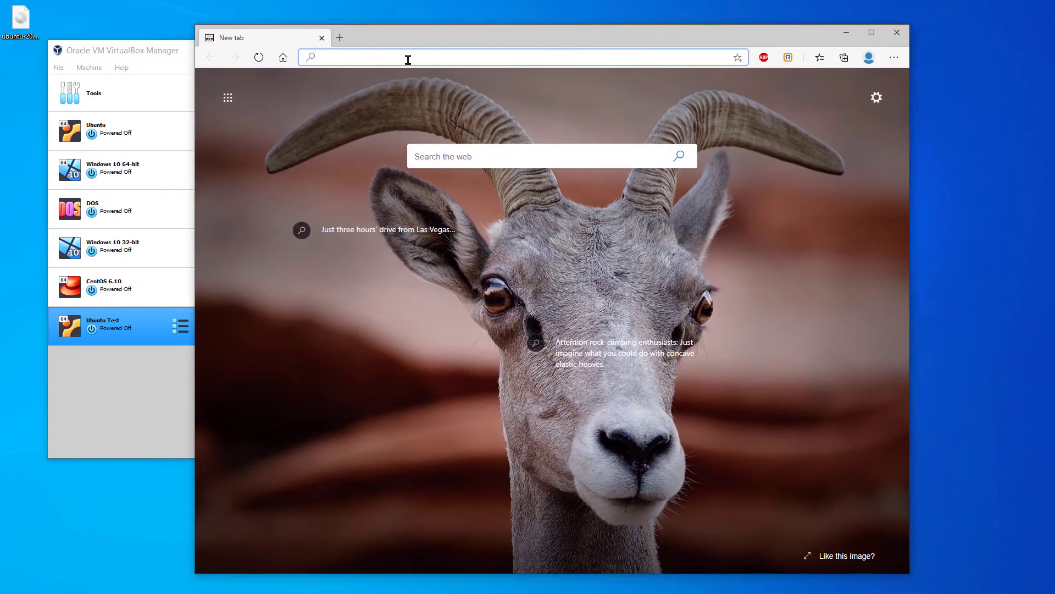
pyautogui.write('ubuntu.com')
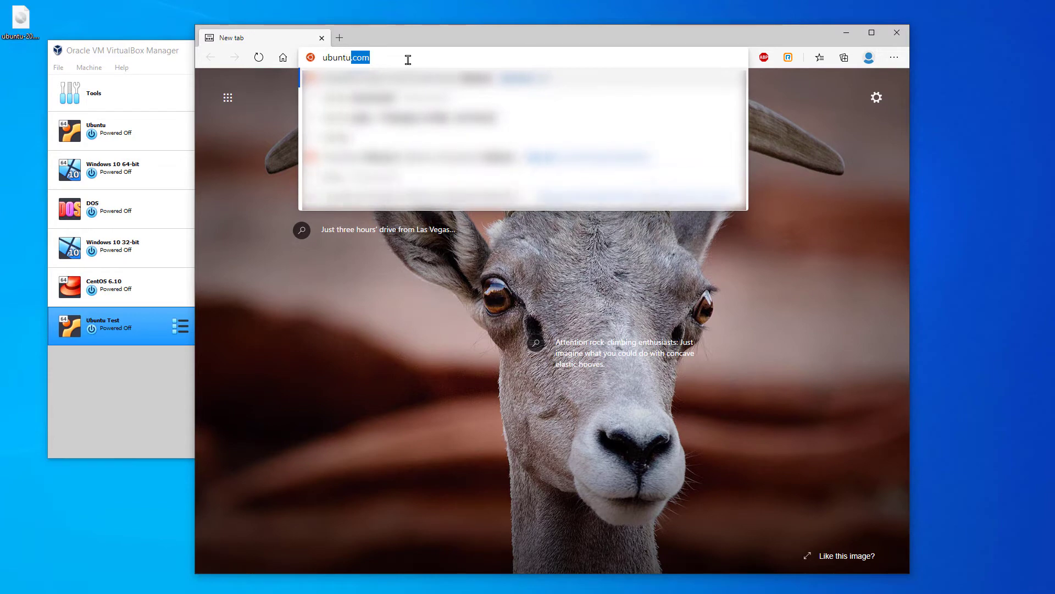
pyautogui.press('Return')
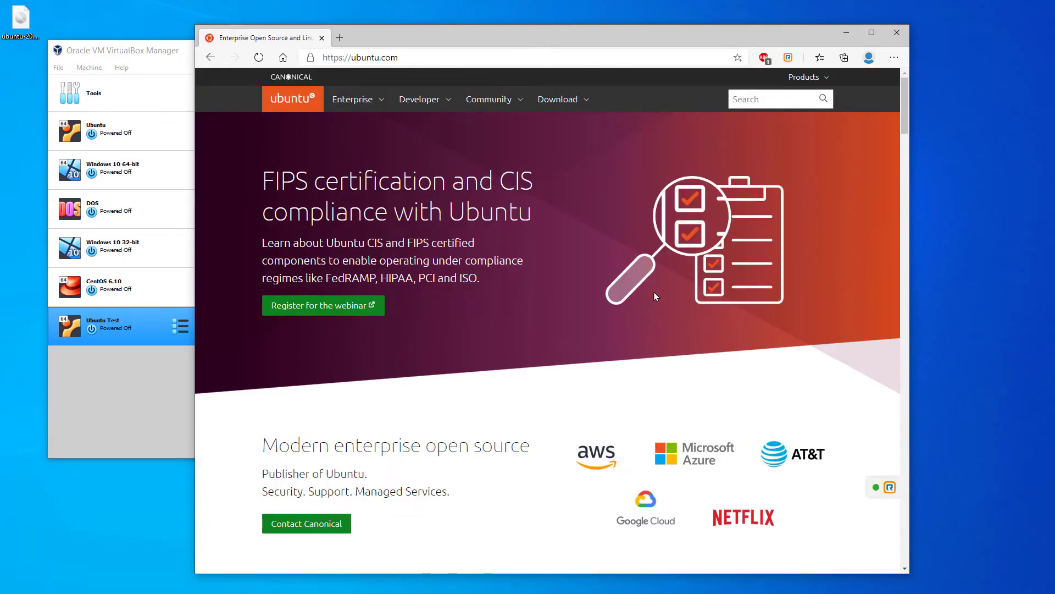
pyautogui.click(565, 103)
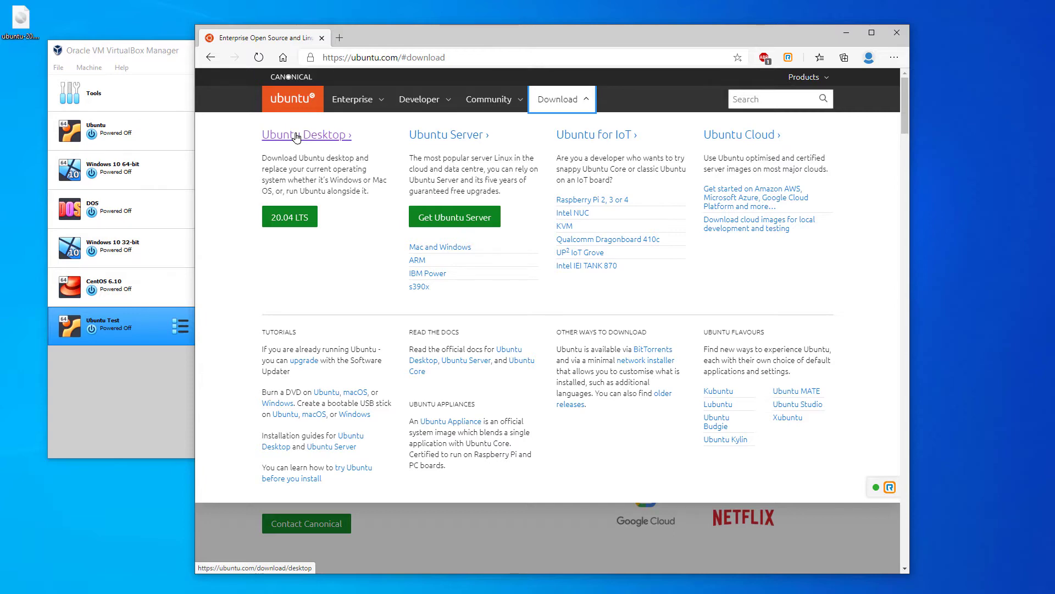
pyautogui.click(296, 136)
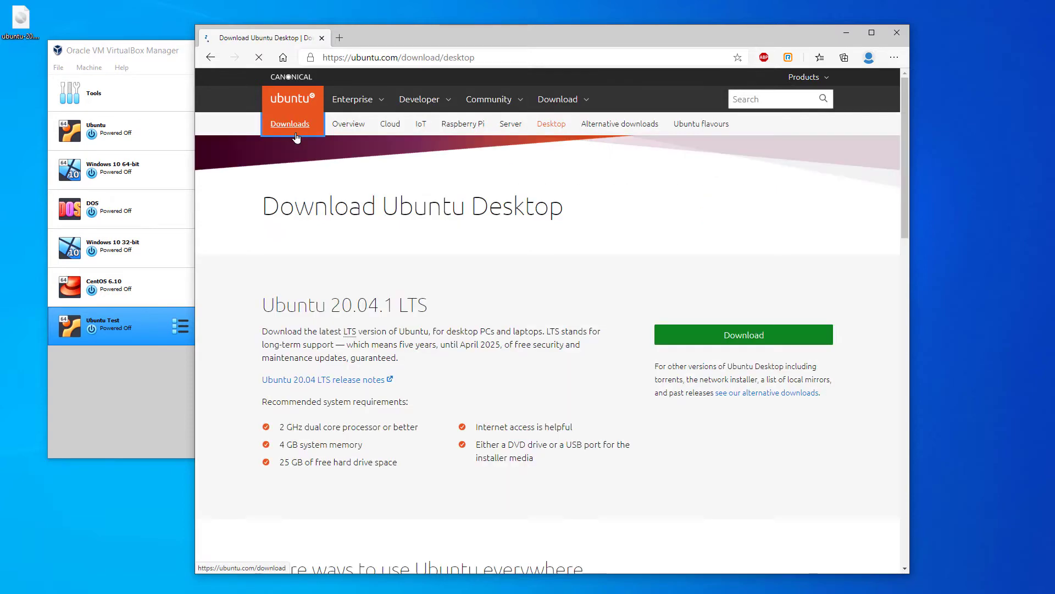
pyautogui.scroll(-1, 454, 427)
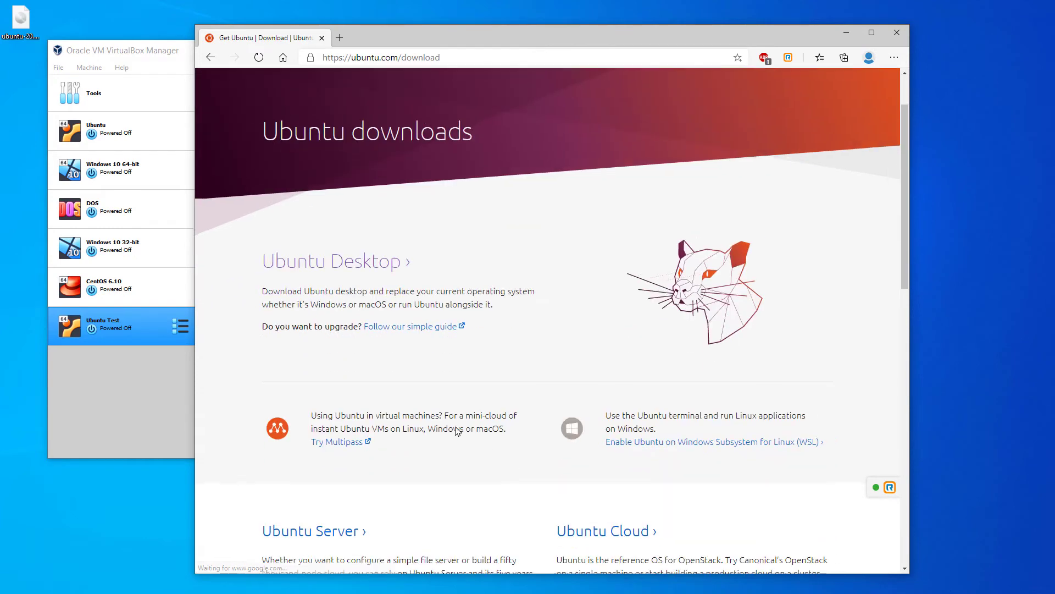
pyautogui.scroll(1, 457, 427)
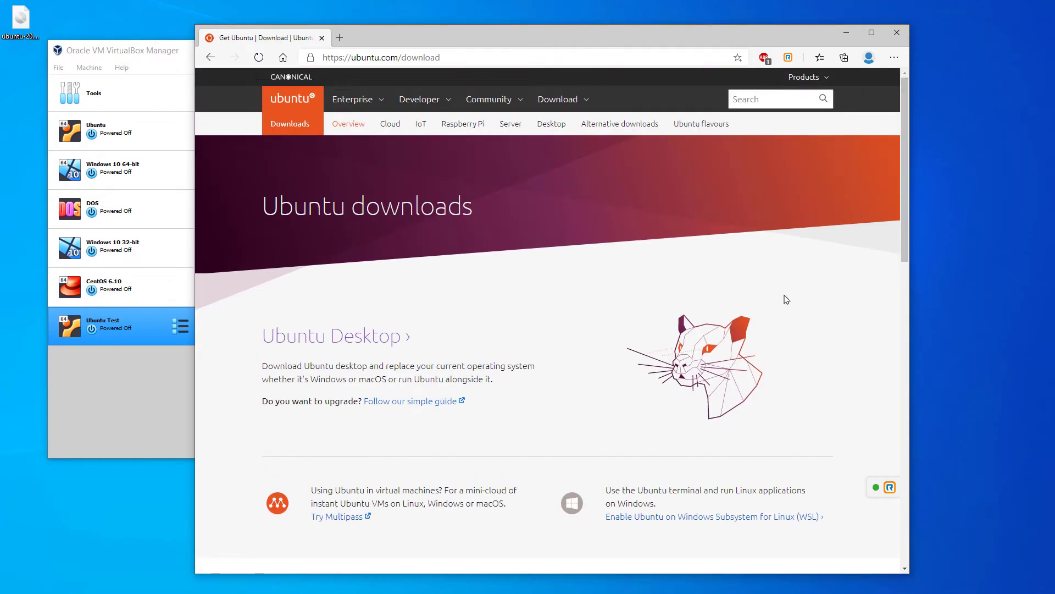
pyautogui.click(324, 344)
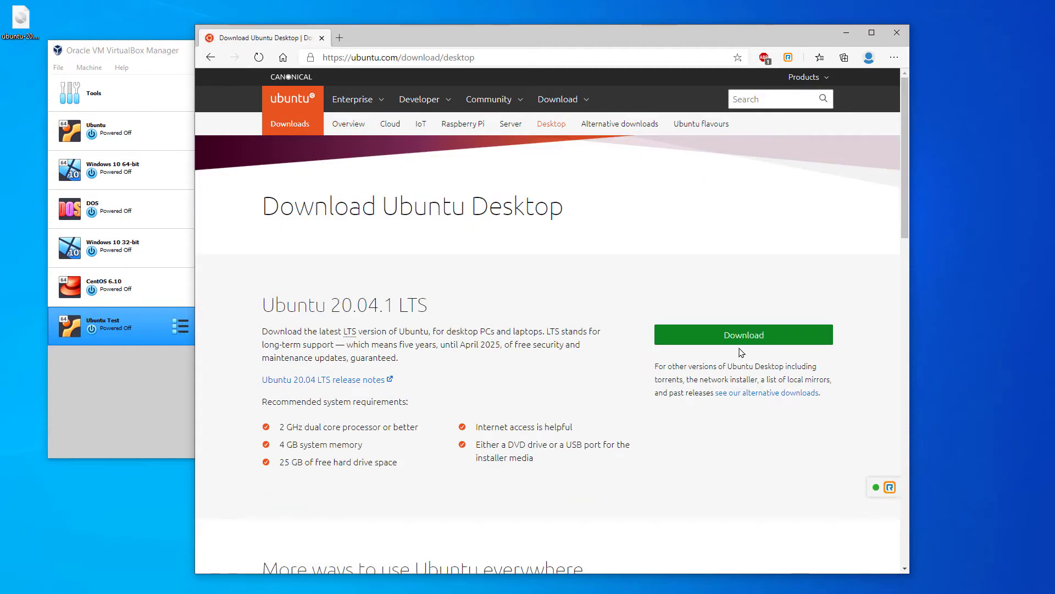
# Start the Ubuntu 20.04.1 LTS download, then cancel it
pyautogui.click(743, 337)
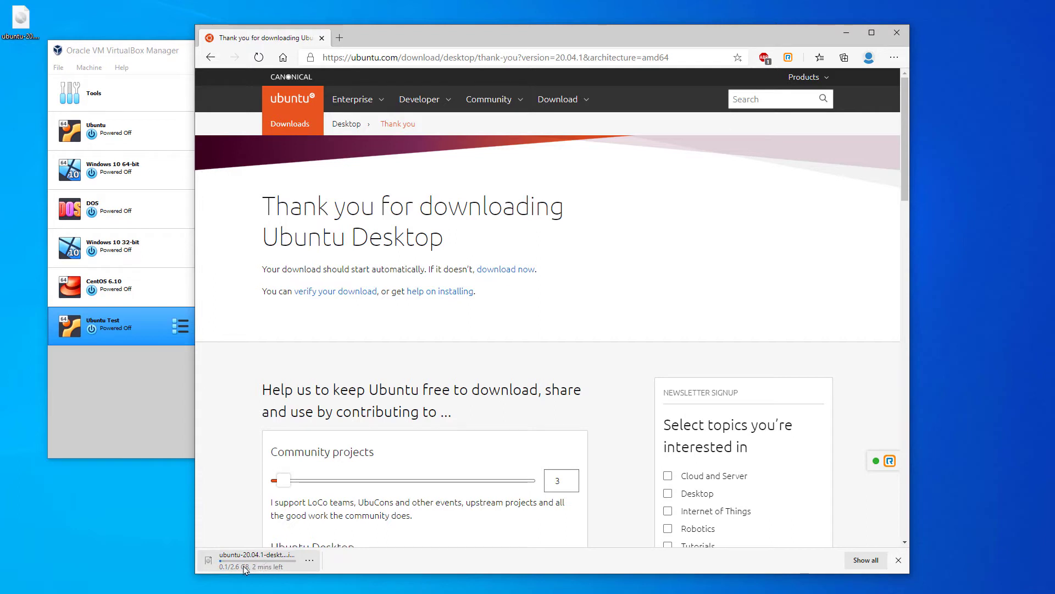
pyautogui.click(310, 560)
pyautogui.click(332, 541)
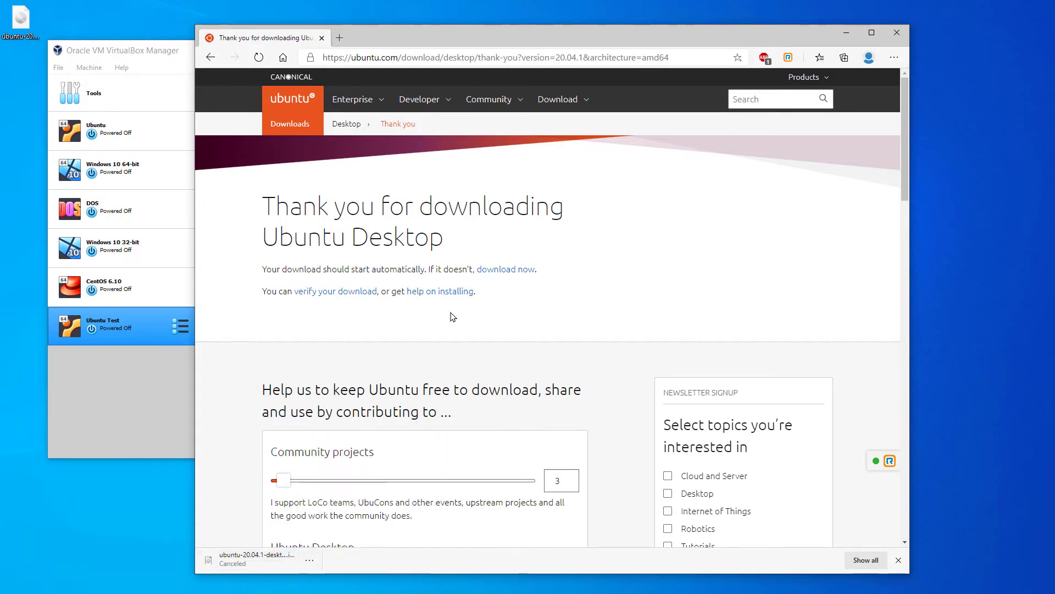
# Check the Ubuntu ISO already on the desktop and minimize Edge
pyautogui.click(22, 21)
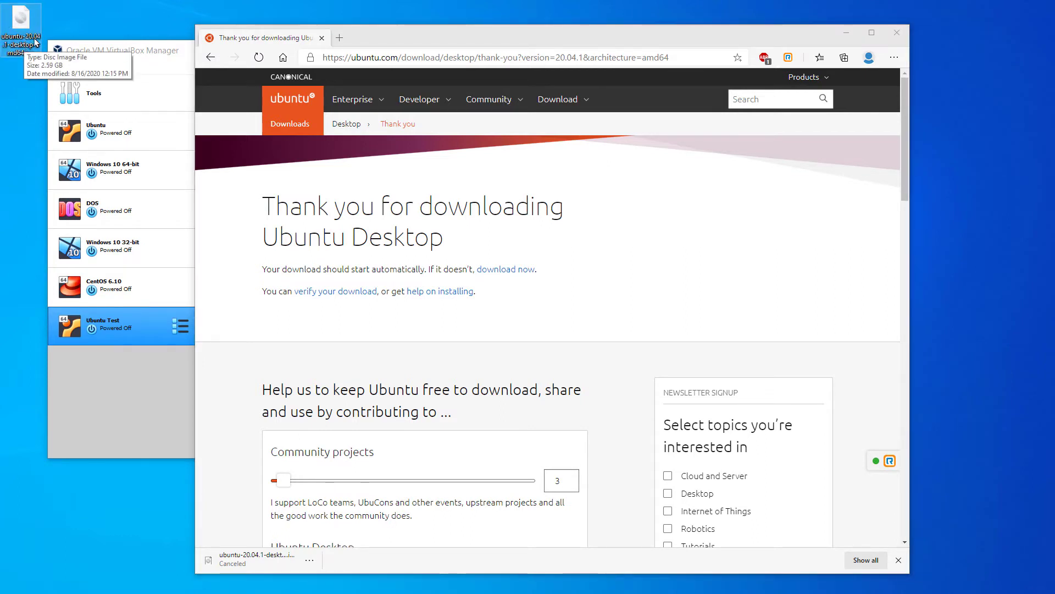
pyautogui.click(69, 80)
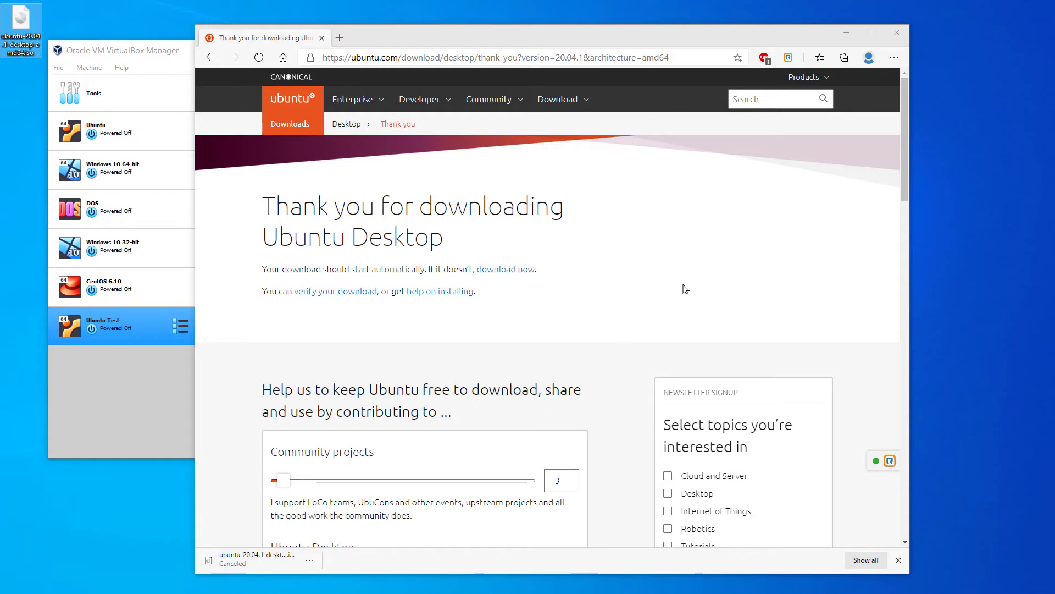
pyautogui.click(889, 74)
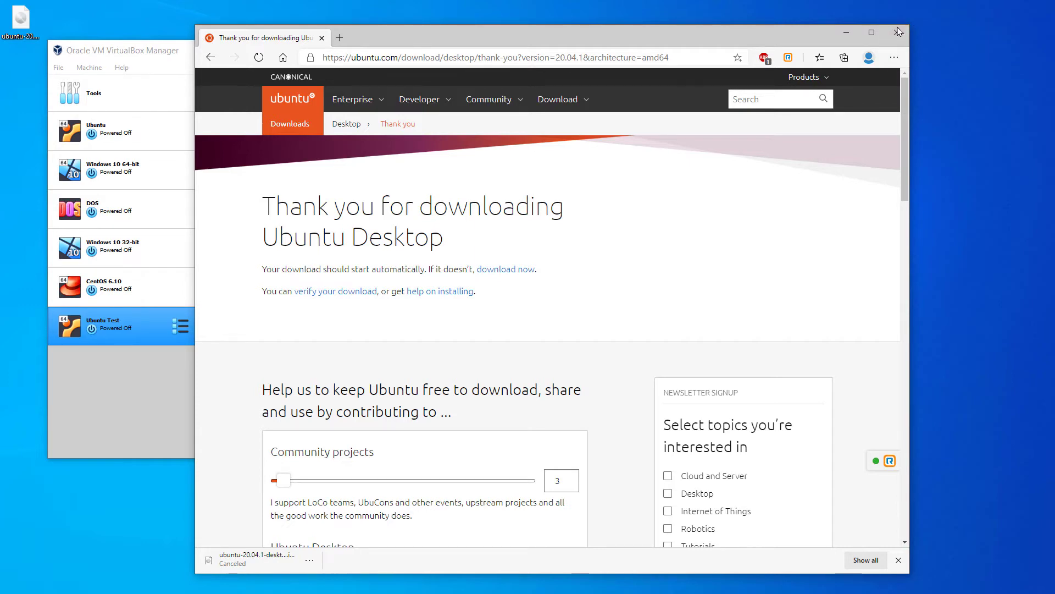
pyautogui.click(847, 33)
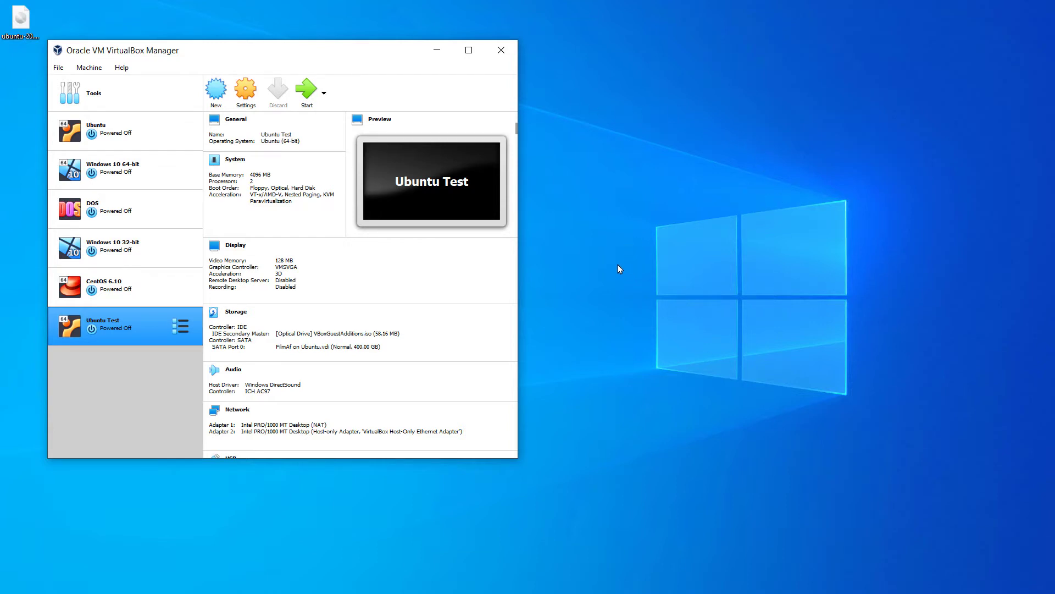
# Start a new virtual machine named 'FilmAf on Ubuntu'
pyautogui.click(217, 90)
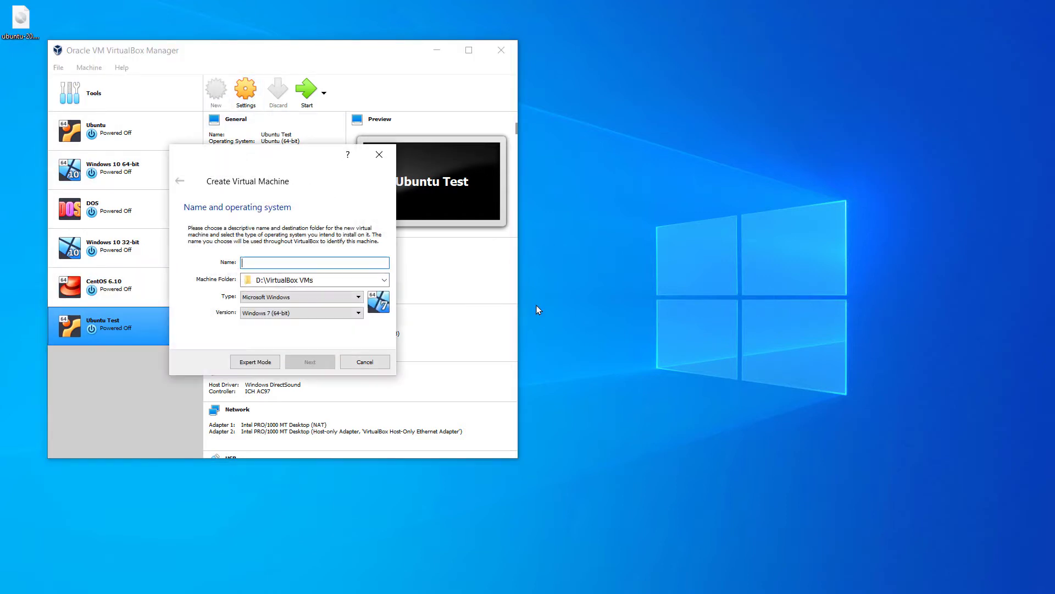
pyautogui.click(310, 268)
pyautogui.write('Film')
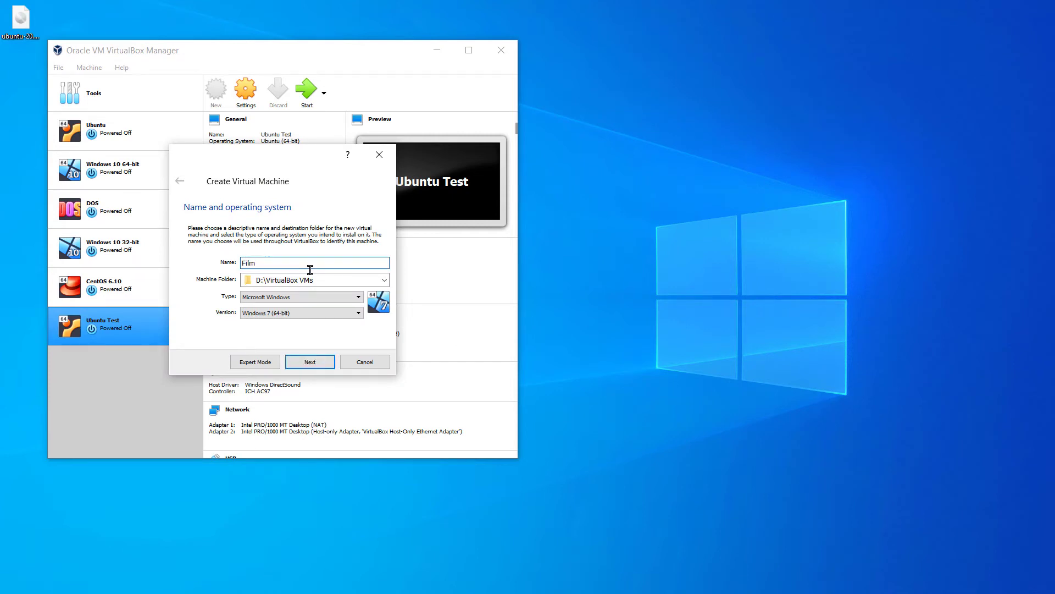
pyautogui.write('Af on Ubuntu')
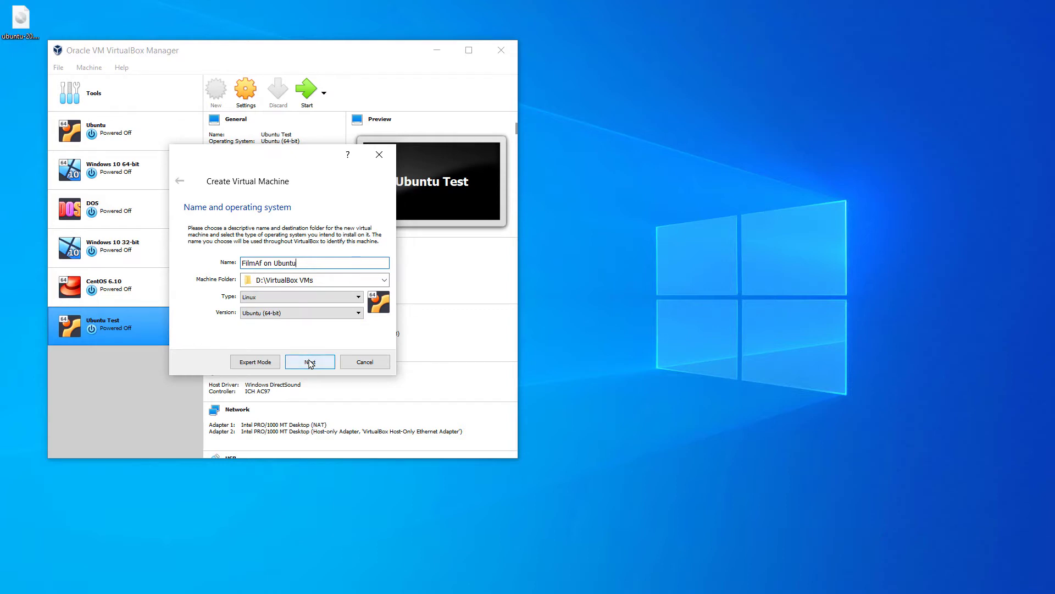
# Give the VM 4096 MB of memory and continue to the hard disk step
pyautogui.click(310, 363)
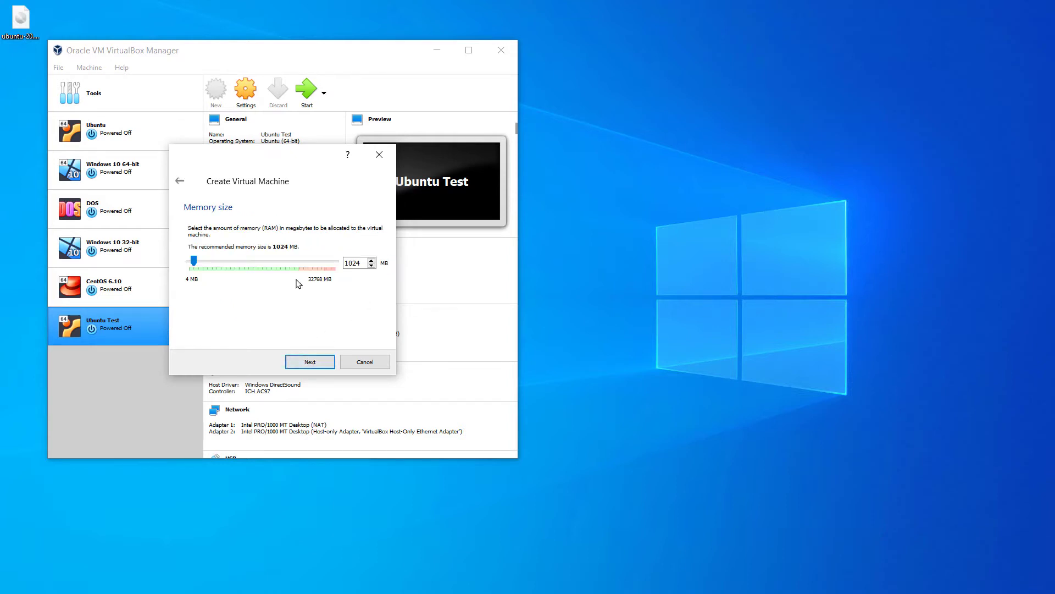
pyautogui.moveTo(194, 263); pyautogui.dragTo(207, 270)
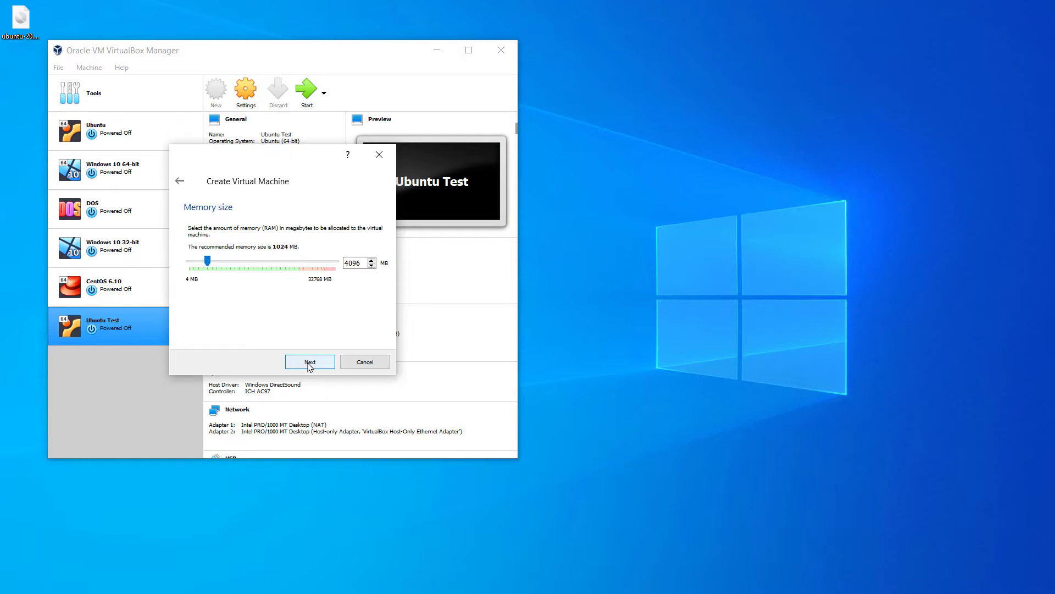
pyautogui.click(310, 364)
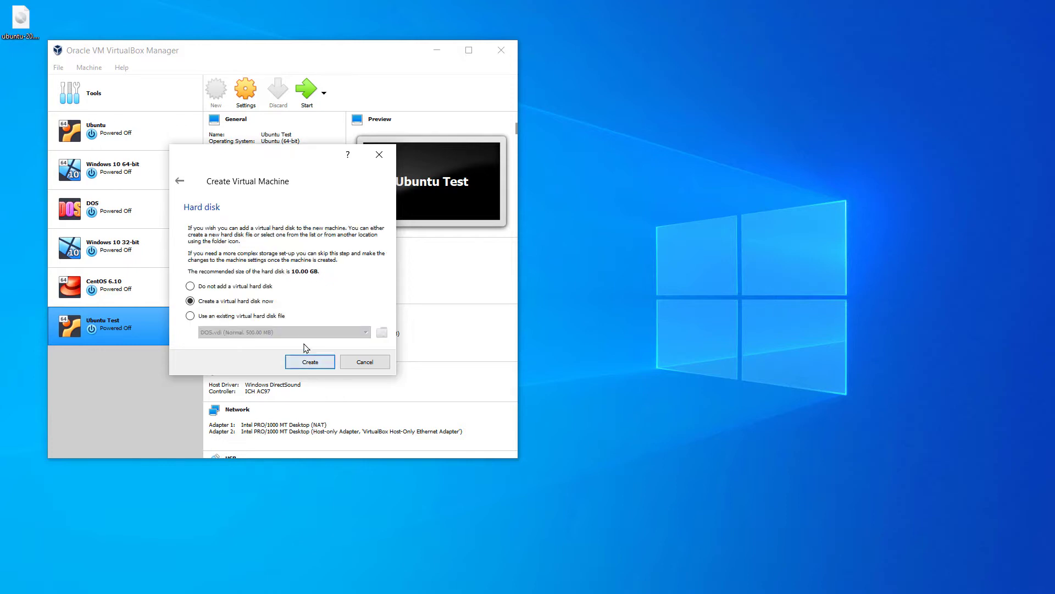
# Create a new dynamically allocated VDI virtual hard disk
pyautogui.click(309, 363)
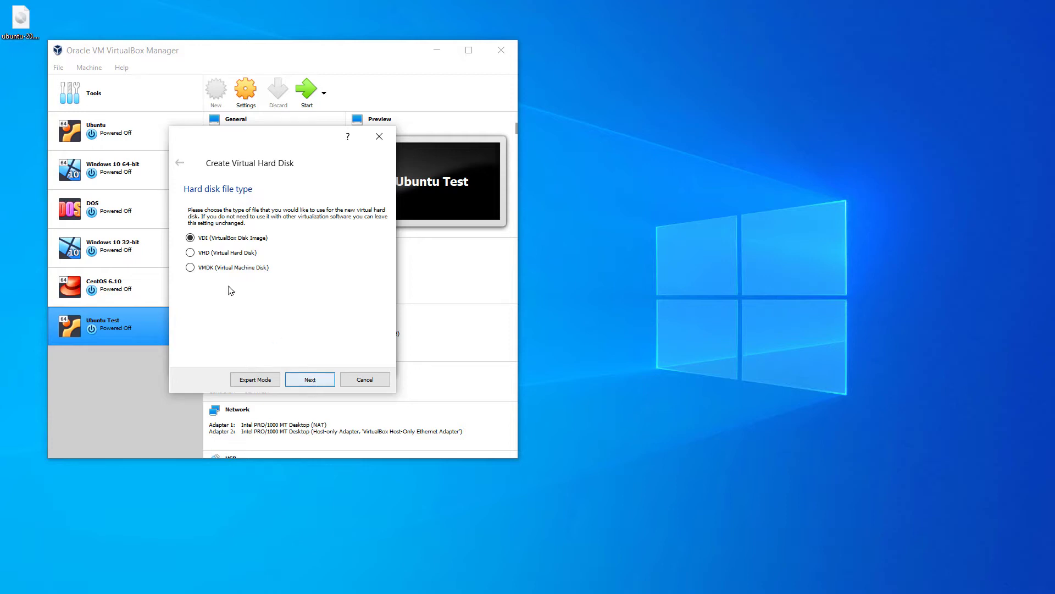
pyautogui.click(309, 379)
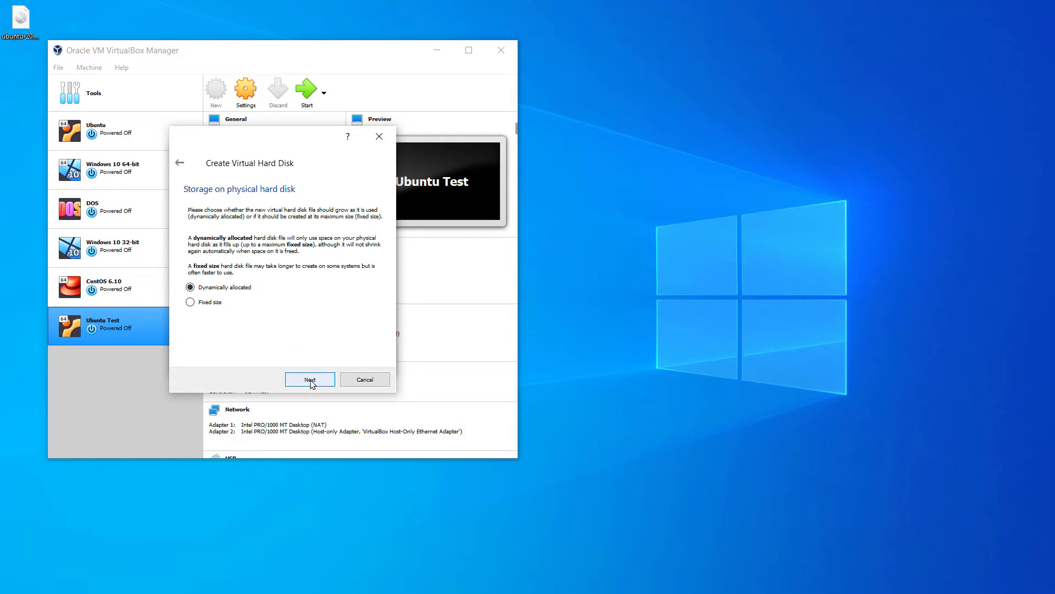
pyautogui.click(310, 380)
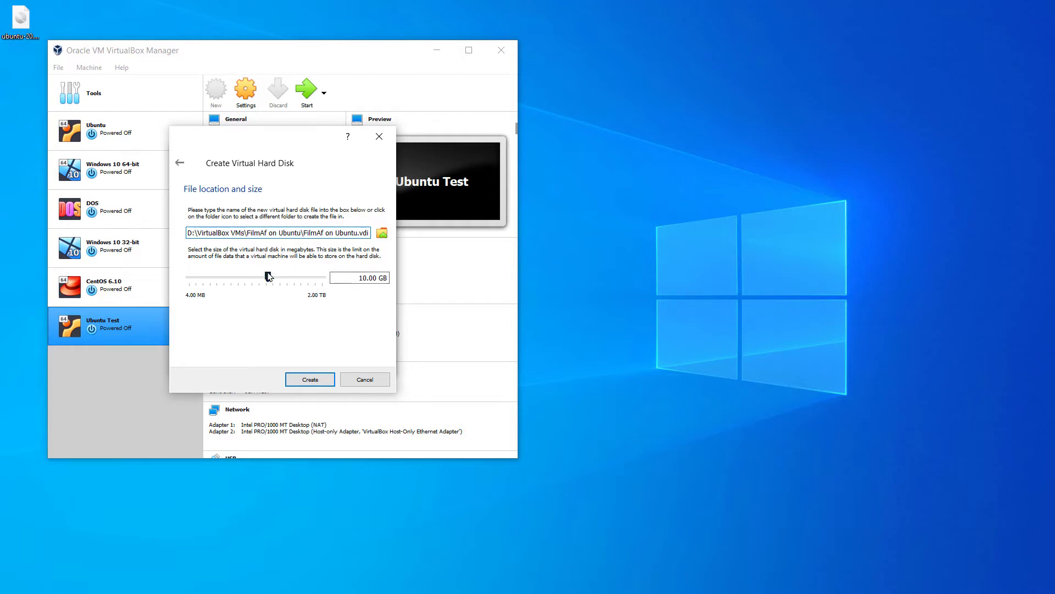
# Set the virtual disk size to 400 GB and create the VM
pyautogui.moveTo(268, 277); pyautogui.dragTo(305, 297)
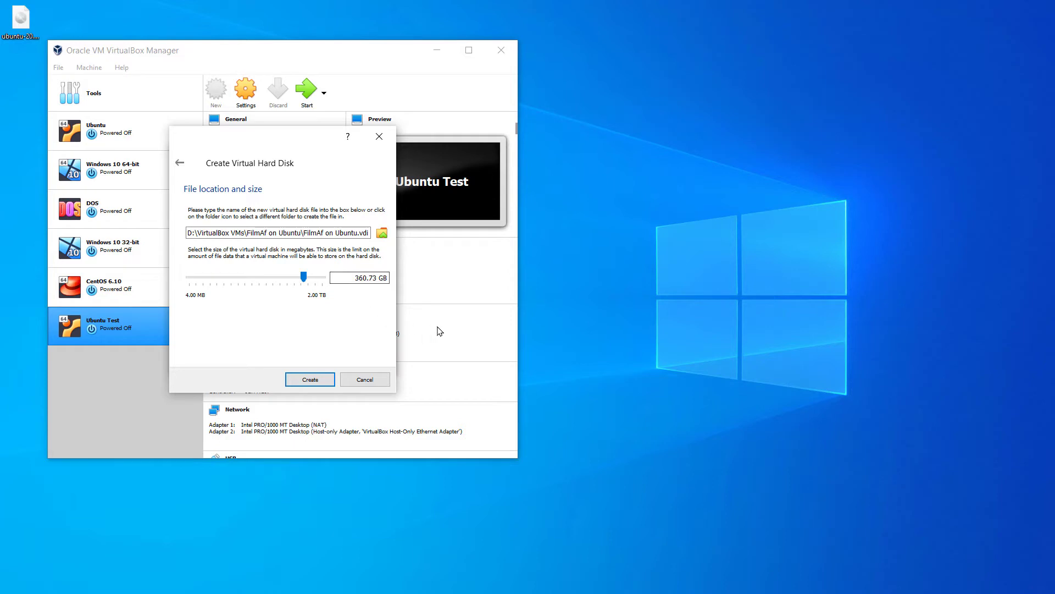
pyautogui.click(355, 278)
pyautogui.moveTo(377, 278); pyautogui.dragTo(316, 276)
pyautogui.write('400')
pyautogui.click(328, 385)
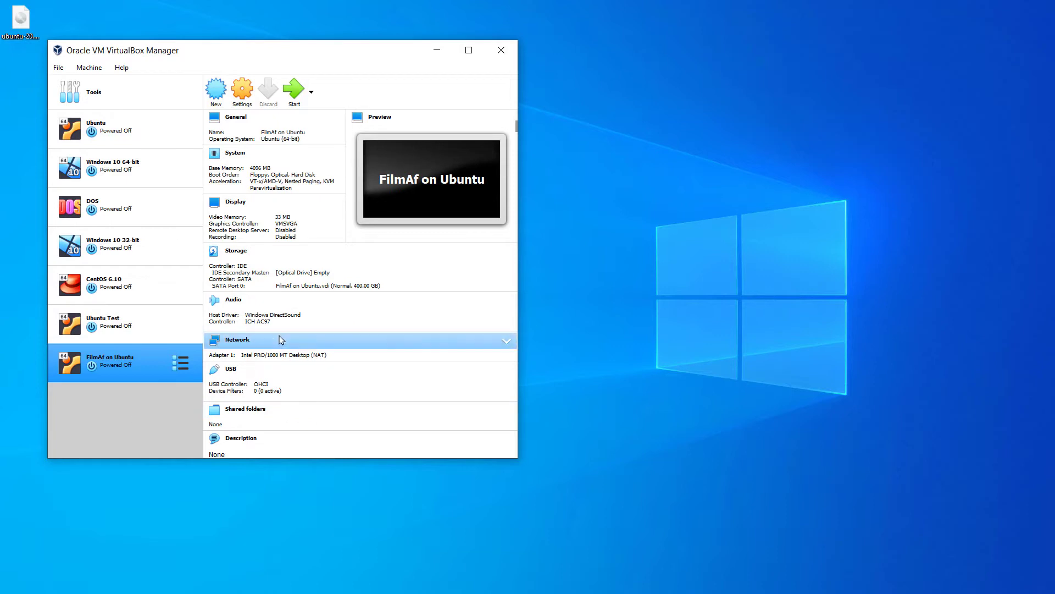
# In FilmAf on Ubuntu's Display settings, set 128 MB video memory and enable 3D acceleration
pyautogui.click(239, 94)
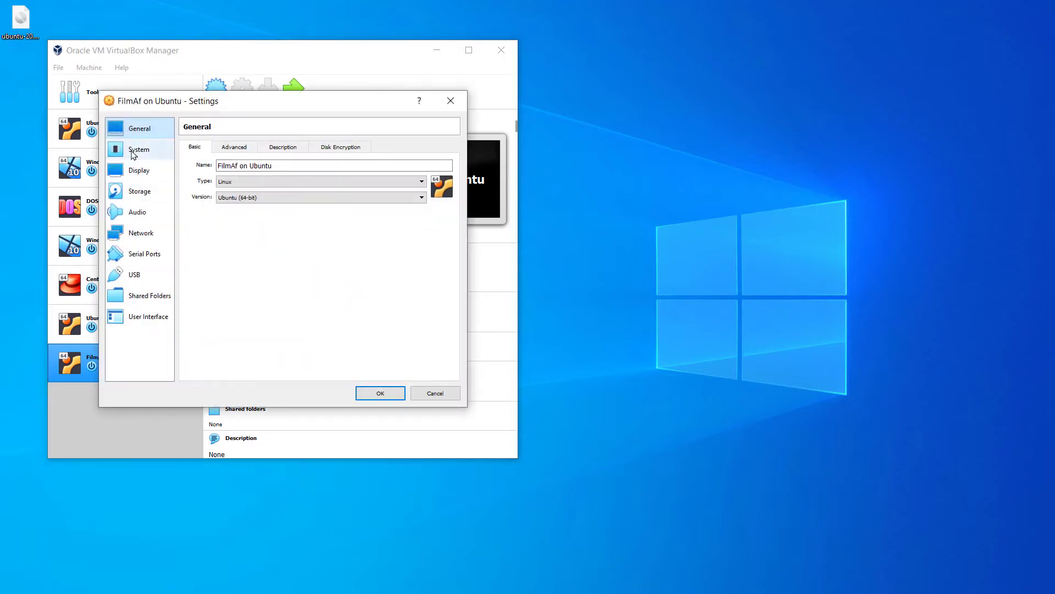
pyautogui.click(137, 171)
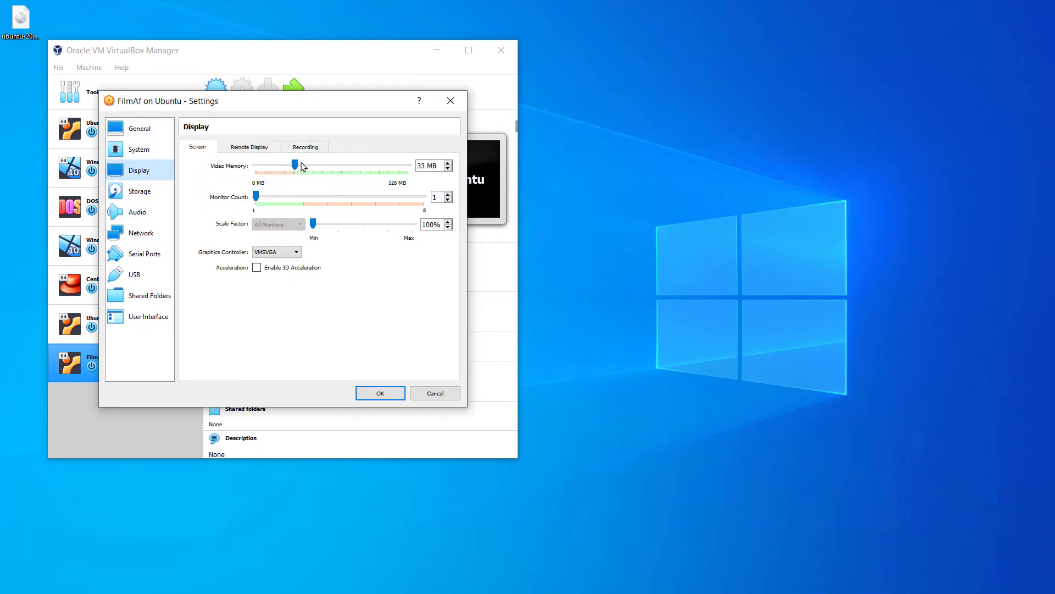
pyautogui.moveTo(295, 165); pyautogui.dragTo(408, 224)
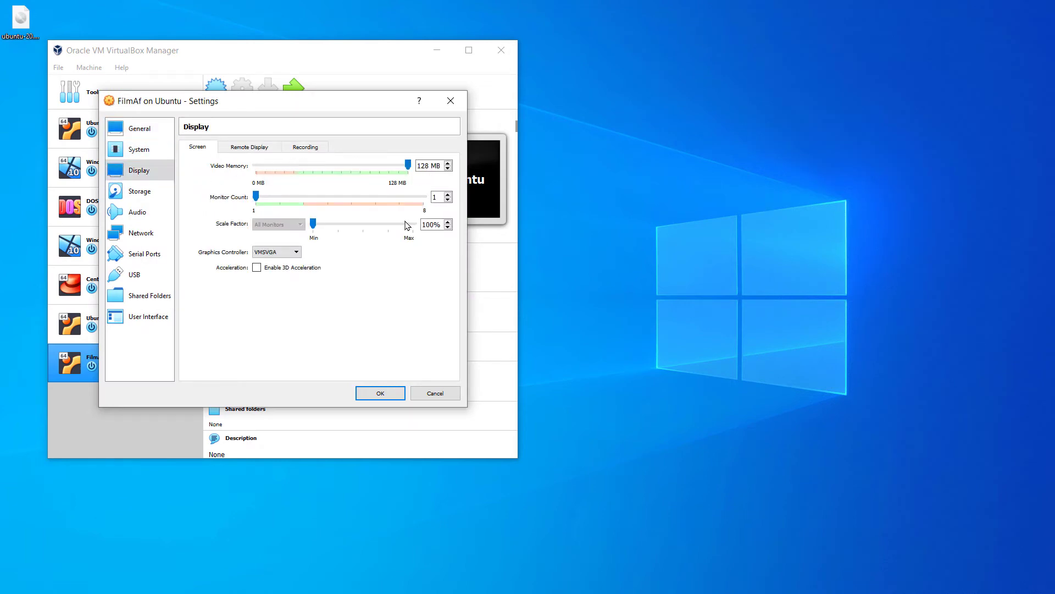
pyautogui.click(257, 268)
# Raise the VM's processor count to 8 on the System Processor tab
pyautogui.click(138, 149)
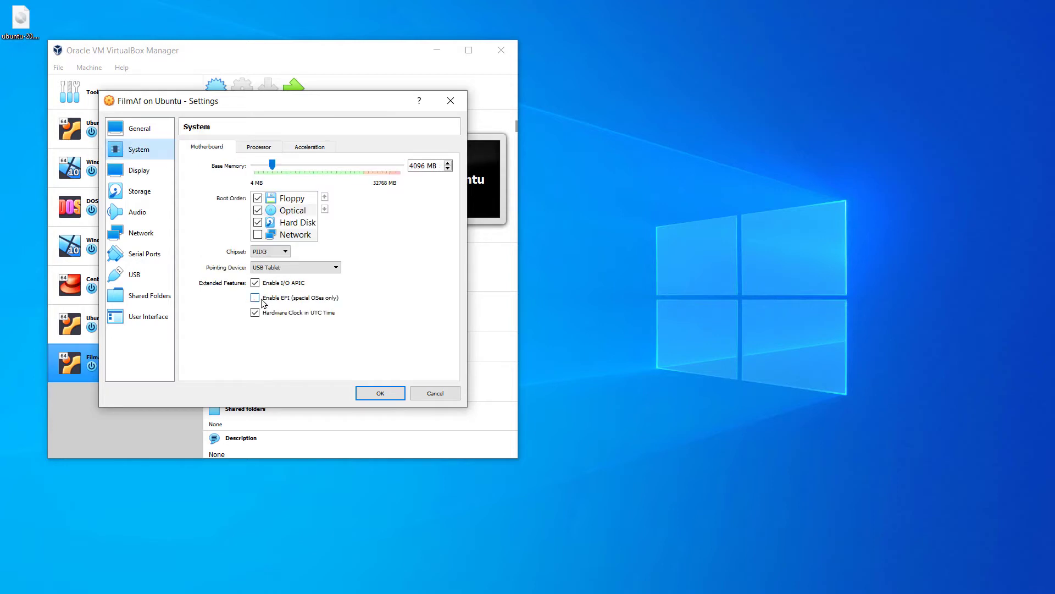
pyautogui.click(264, 147)
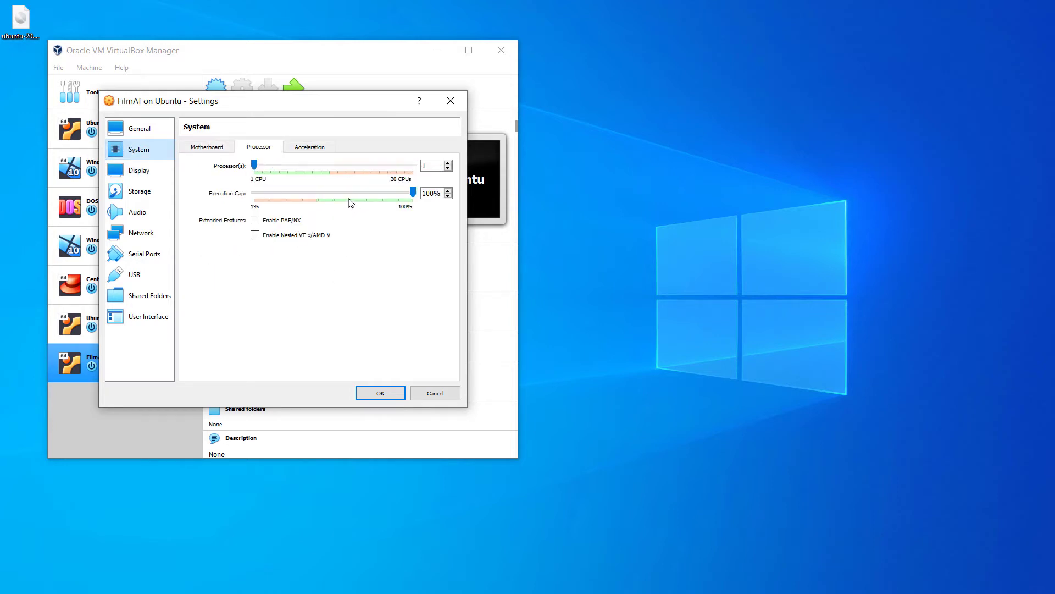
pyautogui.click(260, 175)
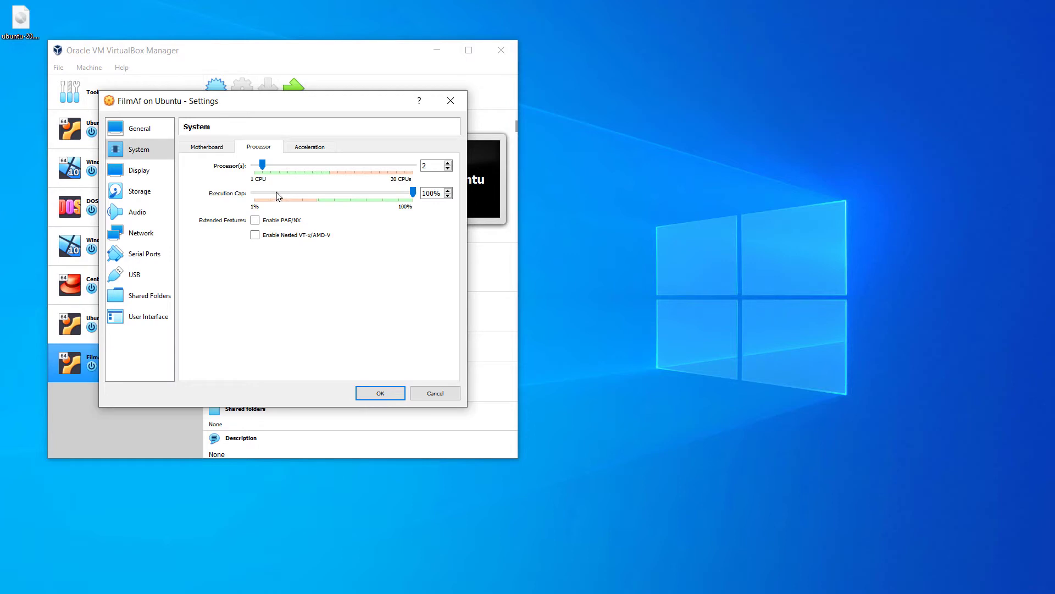
pyautogui.moveTo(279, 200)
pyautogui.moveTo(262, 164); pyautogui.dragTo(314, 179)
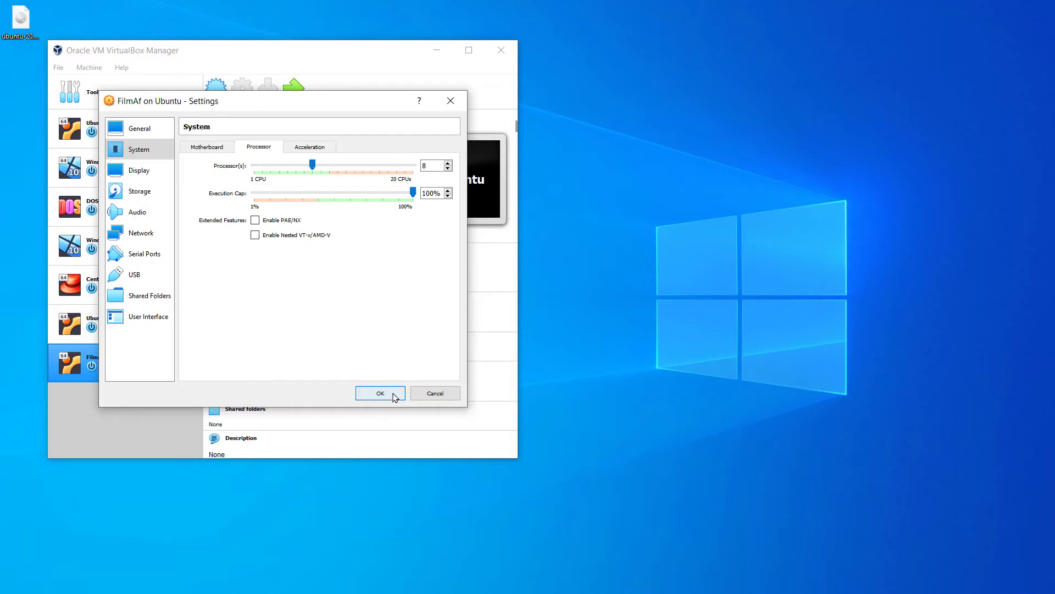
# Select the empty IDE optical drive under Storage and list the available disc images
pyautogui.click(133, 195)
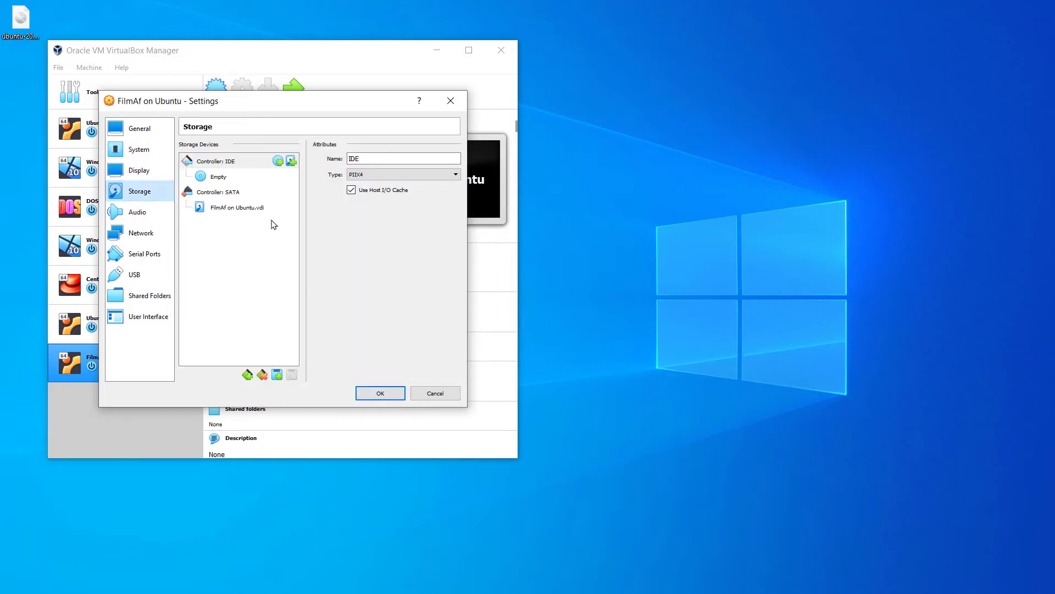
pyautogui.click(219, 177)
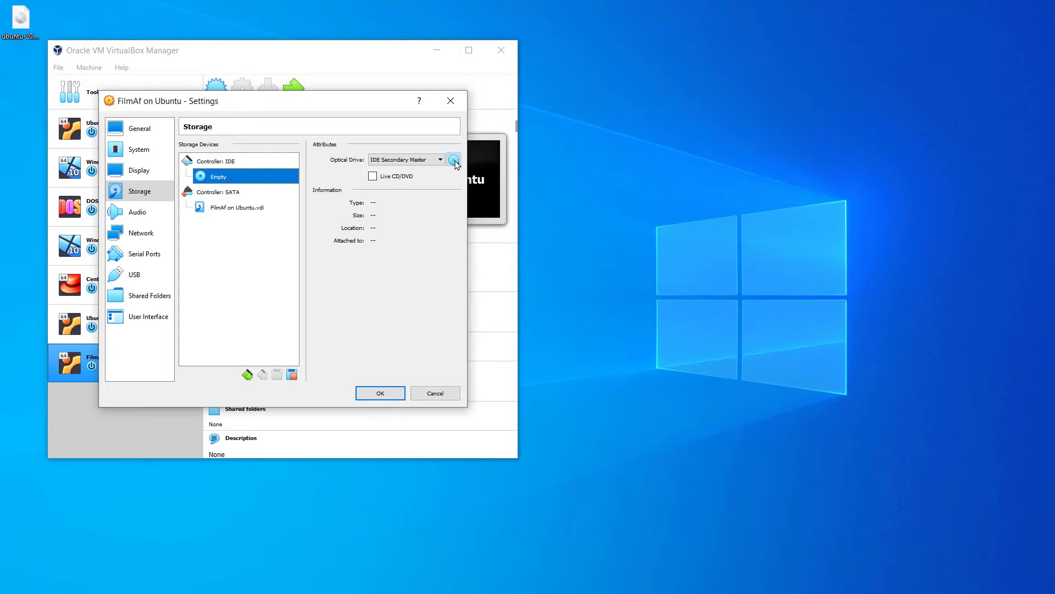
pyautogui.click(456, 163)
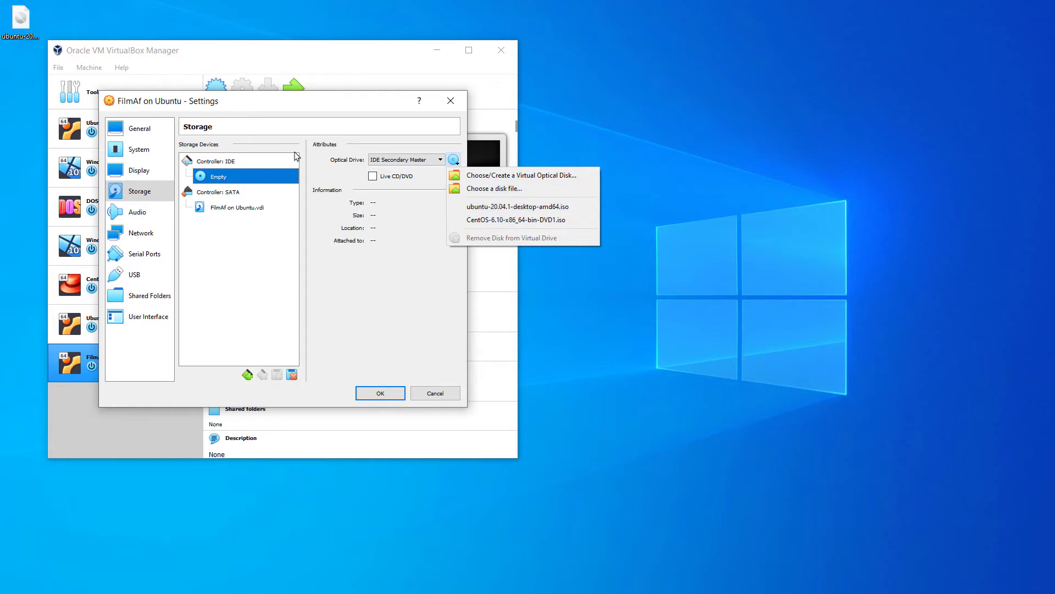
# Pick ubuntu-20.04.1-desktop-amd64.iso from the Desktop for the optical drive and confirm Settings with OK
pyautogui.click(492, 194)
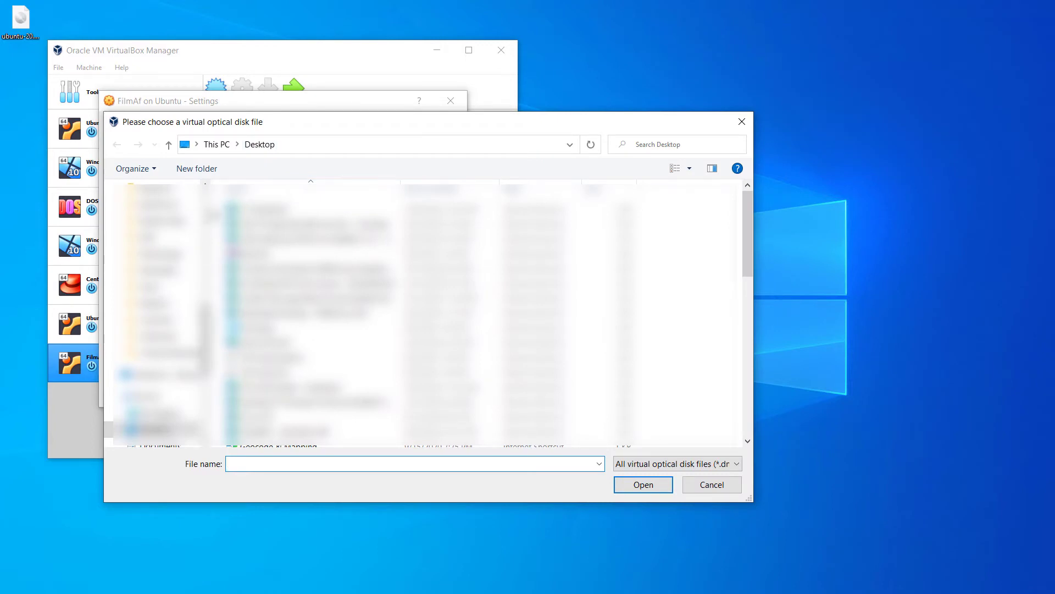
pyautogui.moveTo(212, 242); pyautogui.dragTo(154, 243)
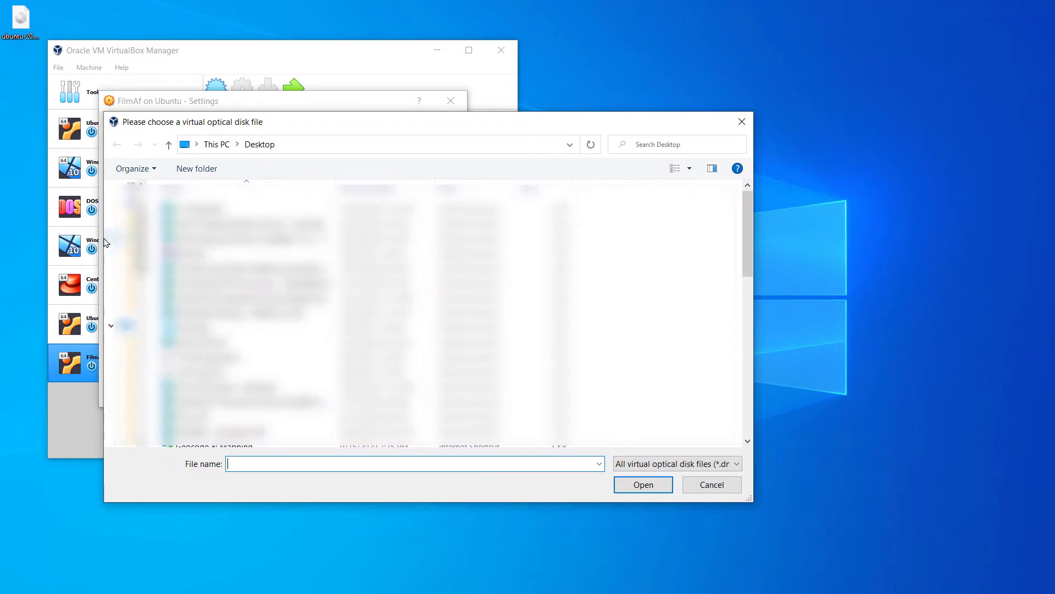
pyautogui.scroll(-7, 125, 270)
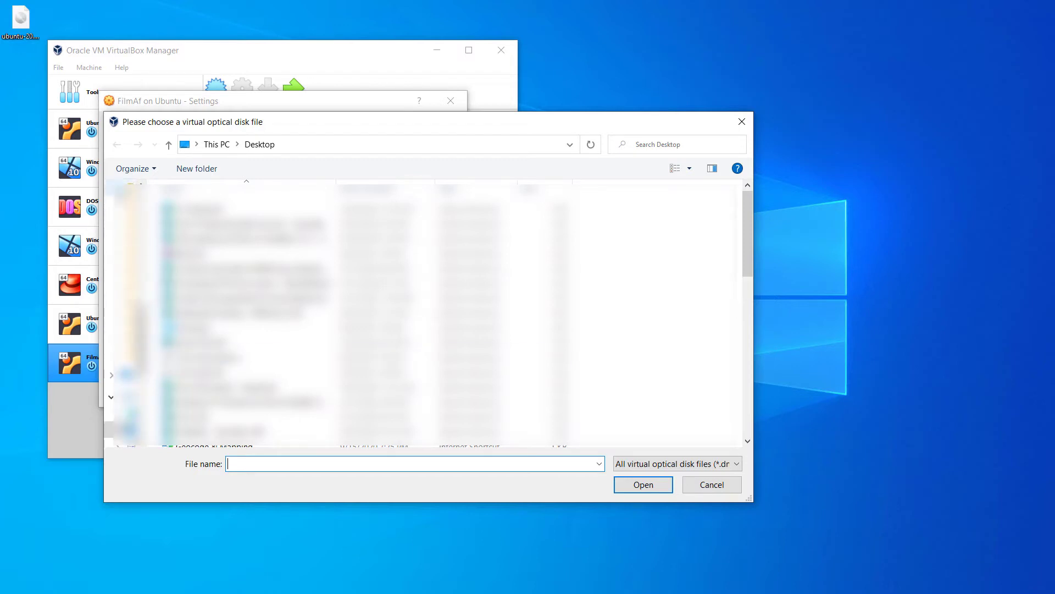
pyautogui.scroll(6, 127, 275)
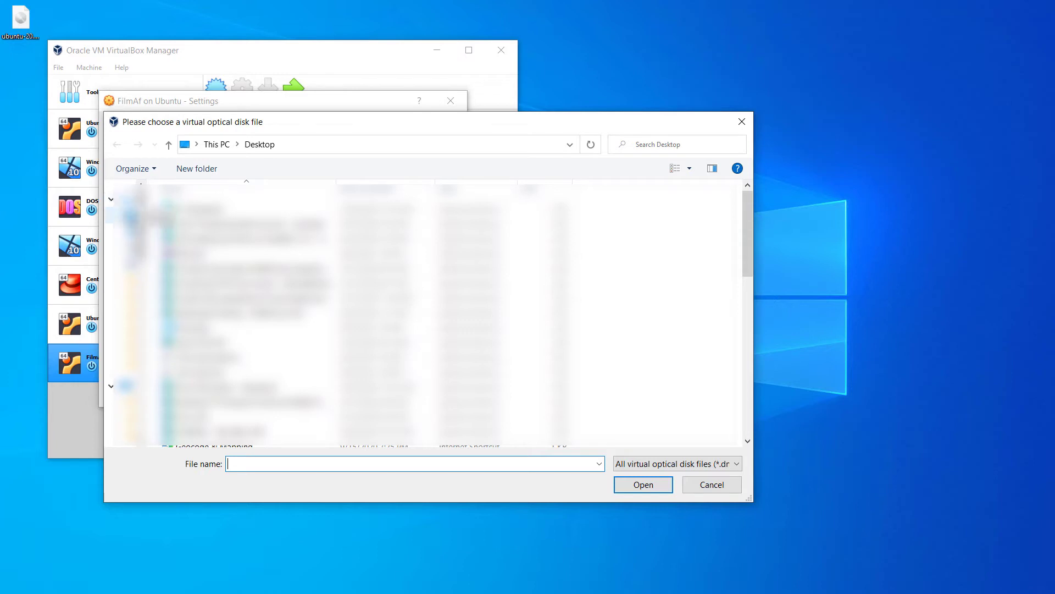
pyautogui.click(134, 218)
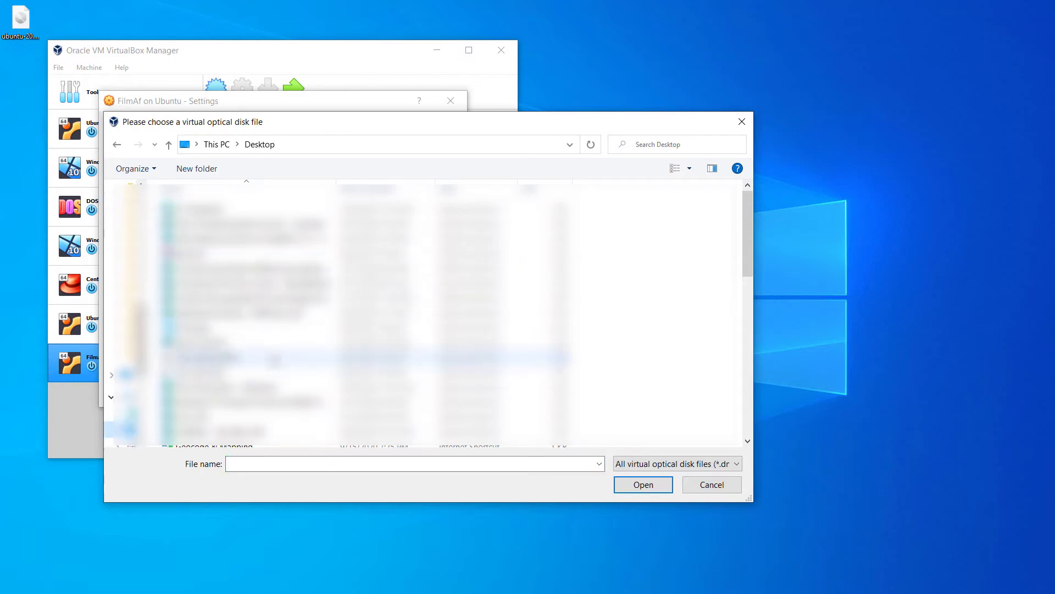
pyautogui.scroll(-6, 278, 355)
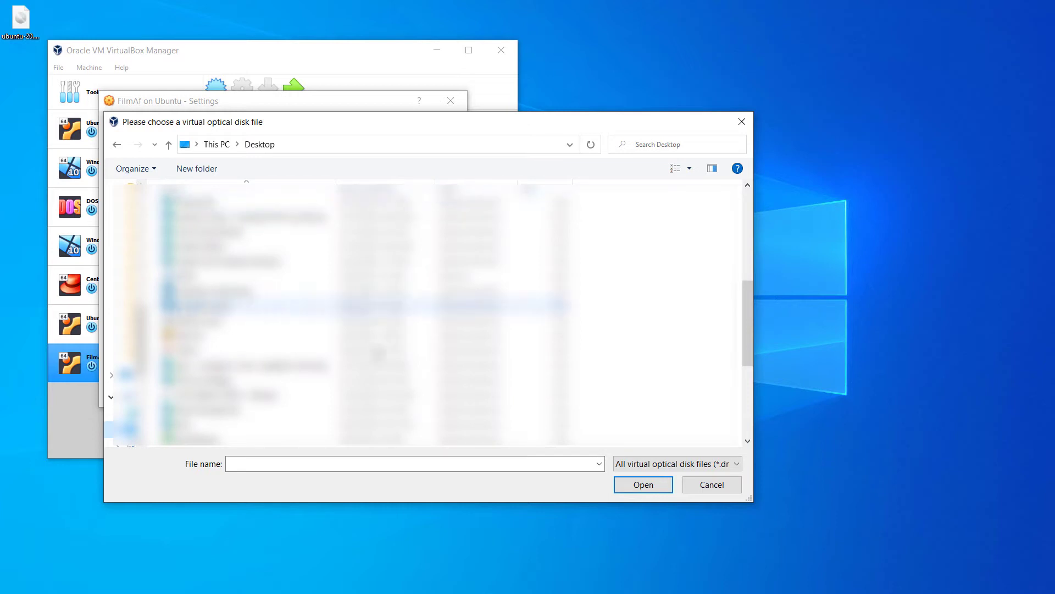
pyautogui.scroll(2, 378, 353)
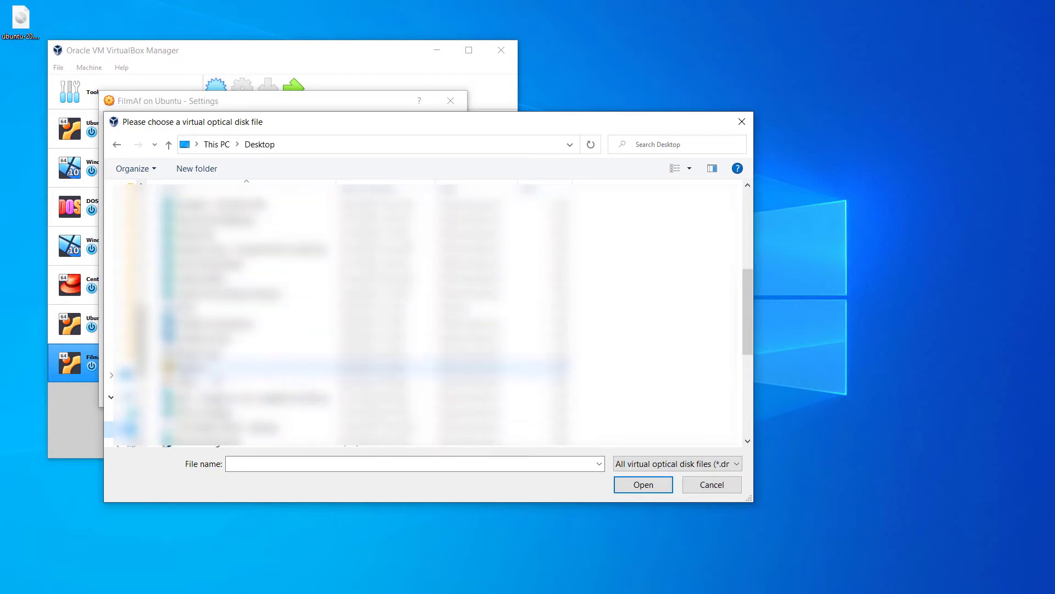
pyautogui.scroll(3, 378, 363)
pyautogui.scroll(-8, 379, 362)
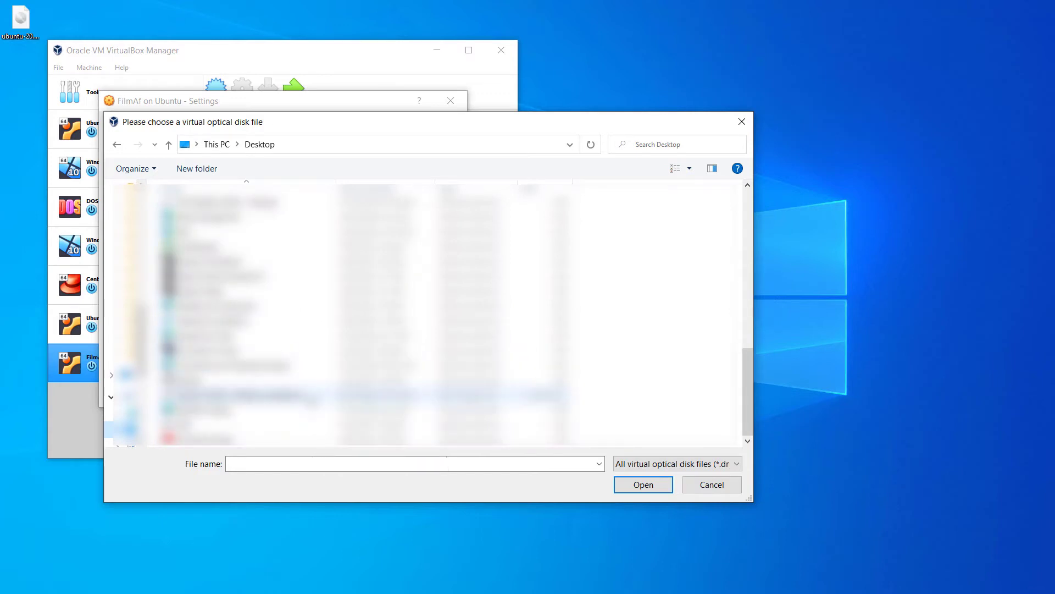
pyautogui.click(317, 395)
pyautogui.click(658, 489)
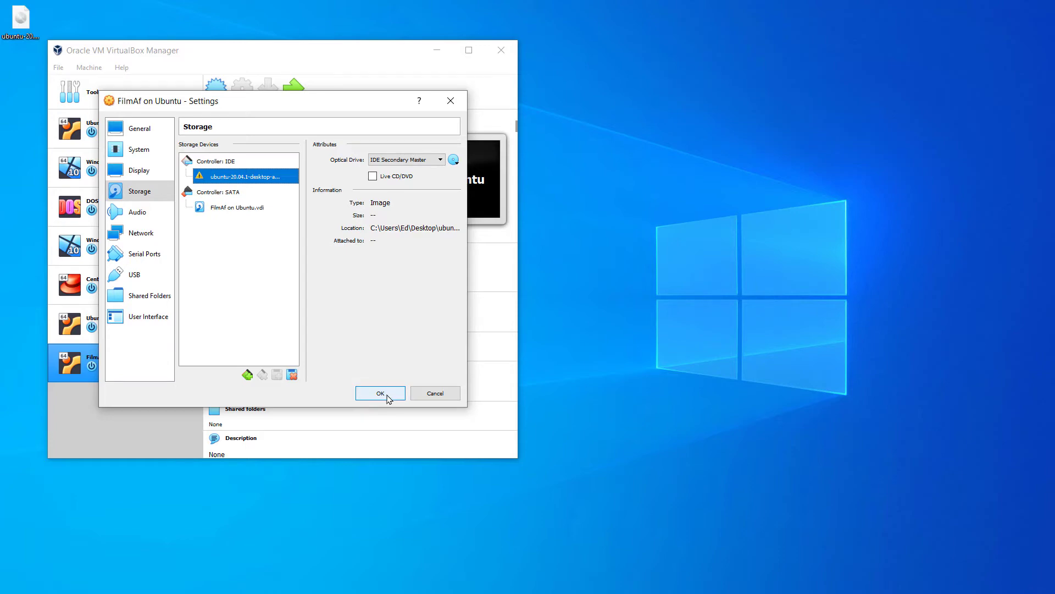
pyautogui.click(386, 395)
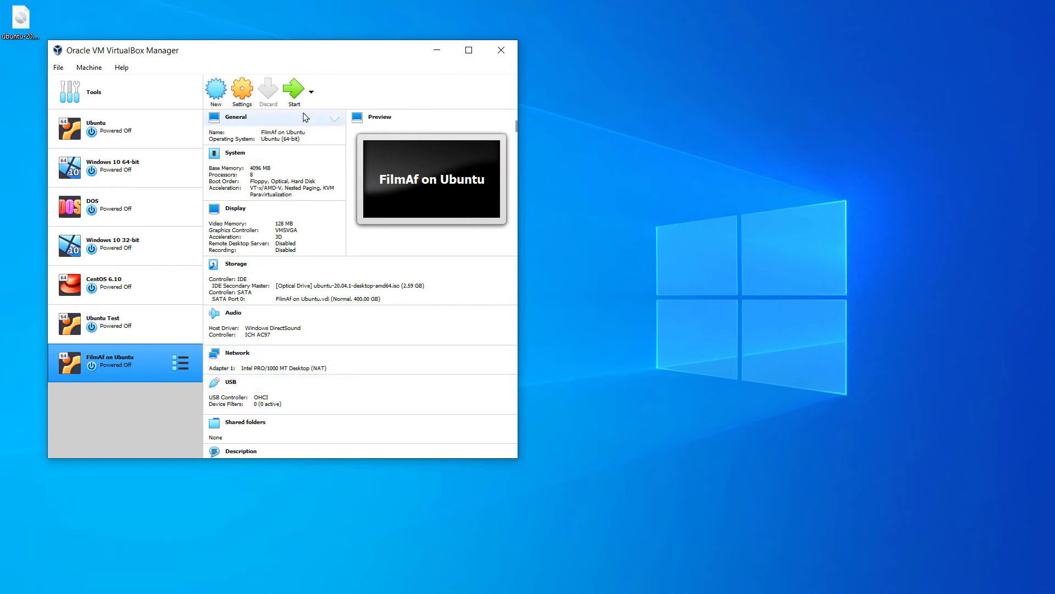
# Start FilmAf on Ubuntu, bring its VM window forward and dismiss the auto-capture notice
pyautogui.click(297, 95)
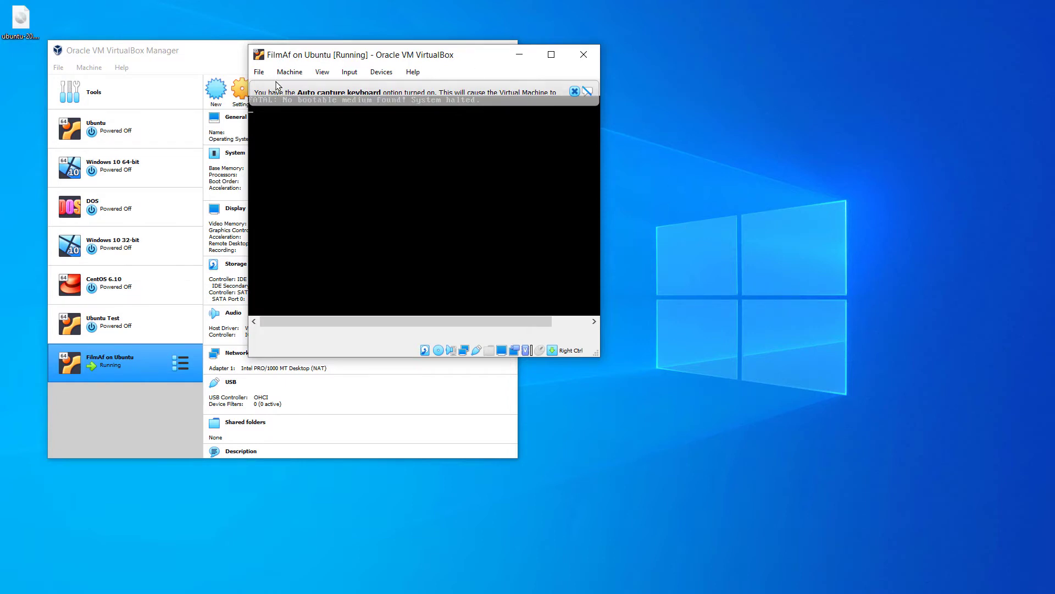
pyautogui.click(198, 55)
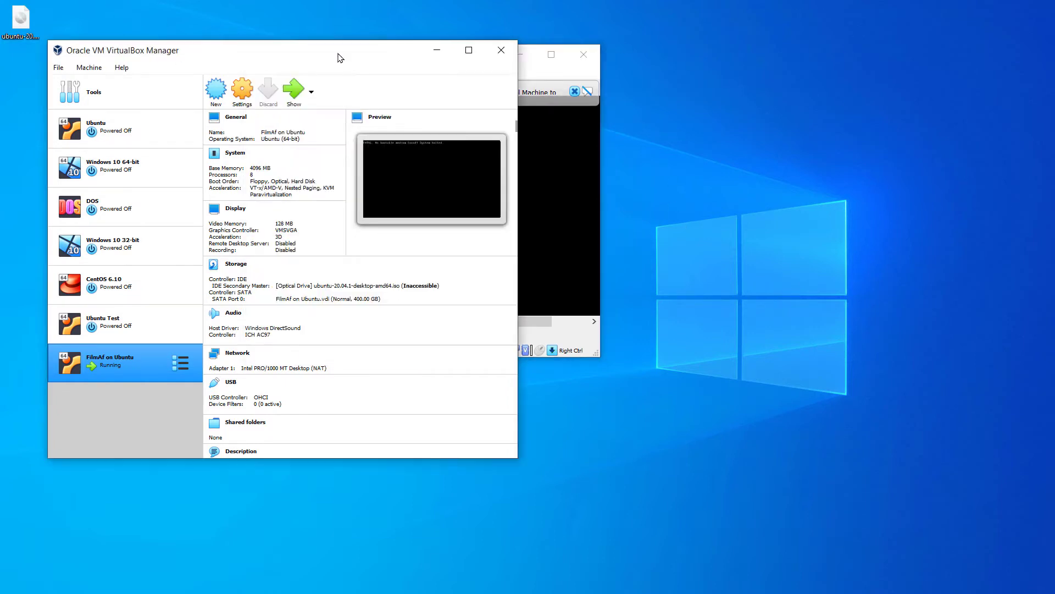
pyautogui.click(437, 51)
pyautogui.moveTo(464, 57); pyautogui.dragTo(265, 45)
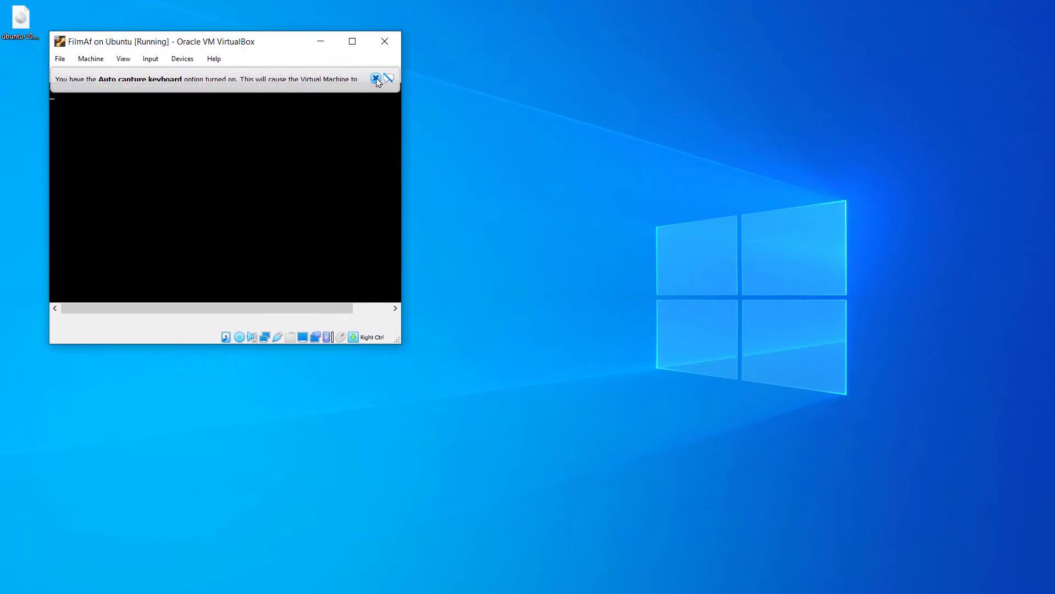
pyautogui.click(376, 78)
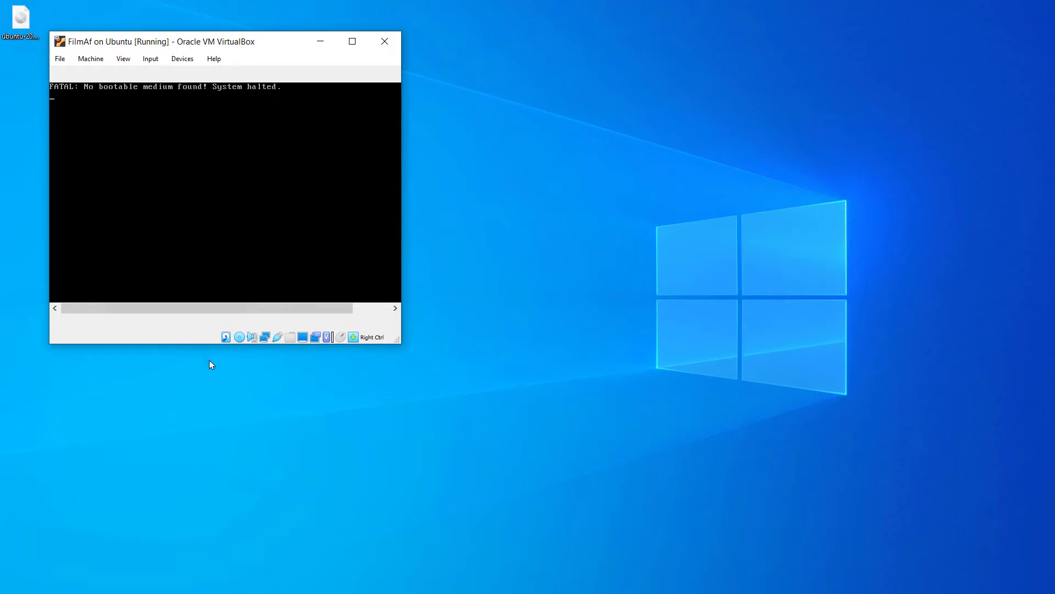
# Close the halted VM window and power off the machine
pyautogui.click(386, 46)
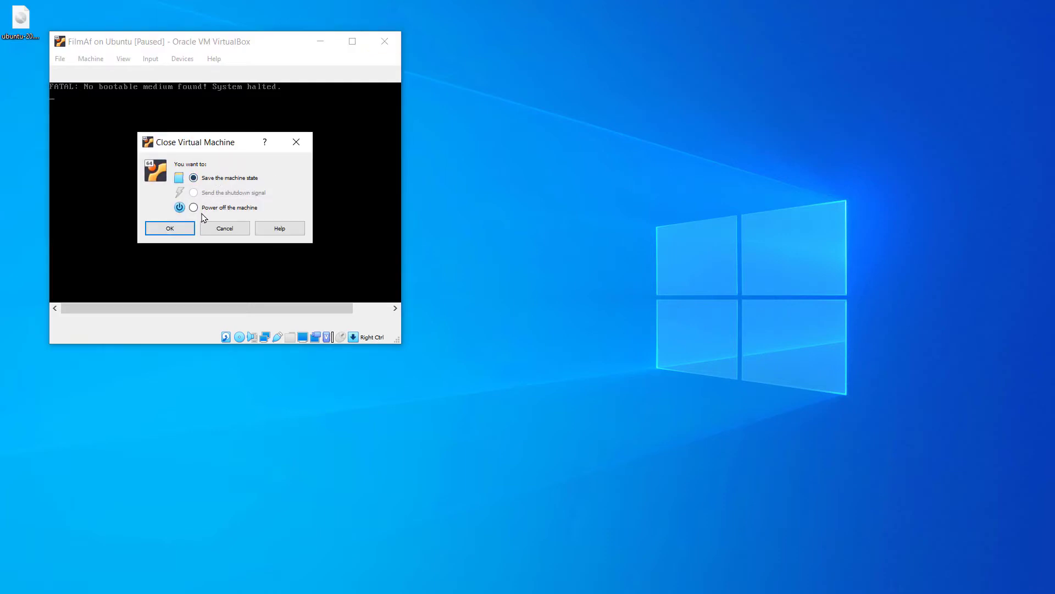
pyautogui.click(204, 209)
pyautogui.click(170, 228)
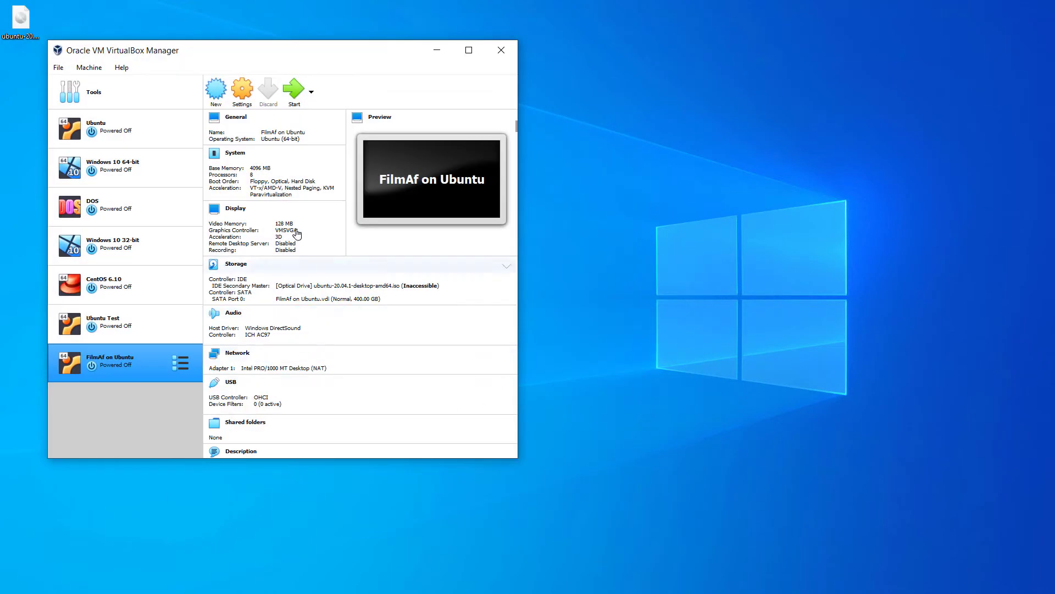
pyautogui.click(293, 99)
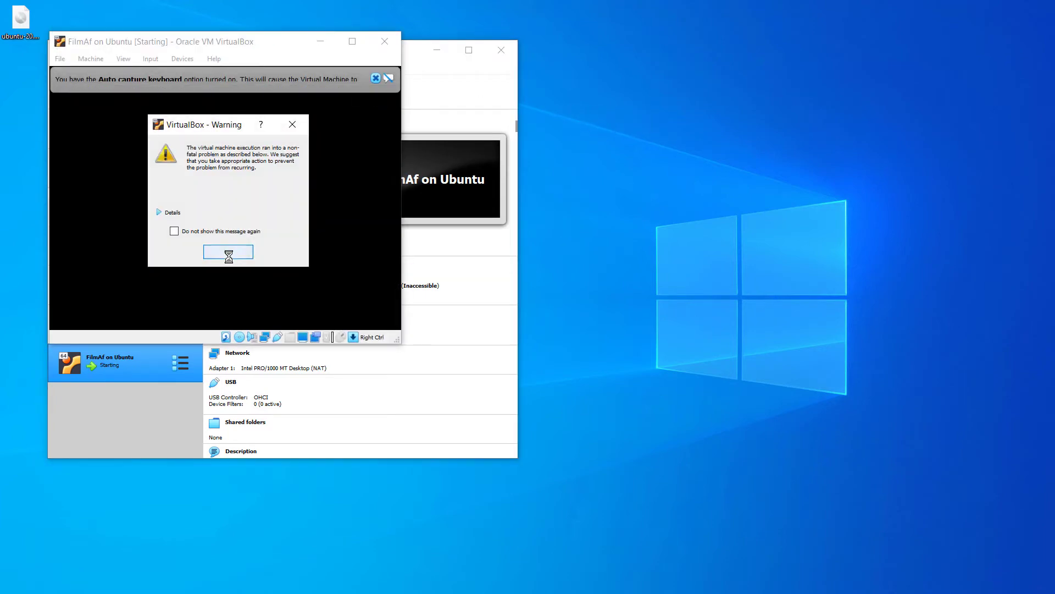
pyautogui.click(228, 250)
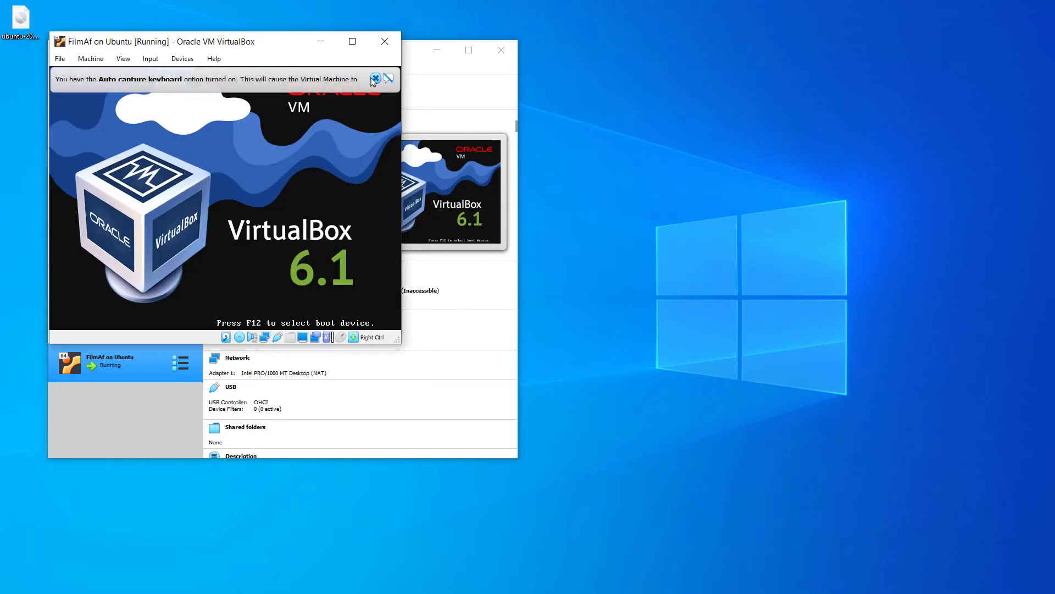
pyautogui.click(419, 78)
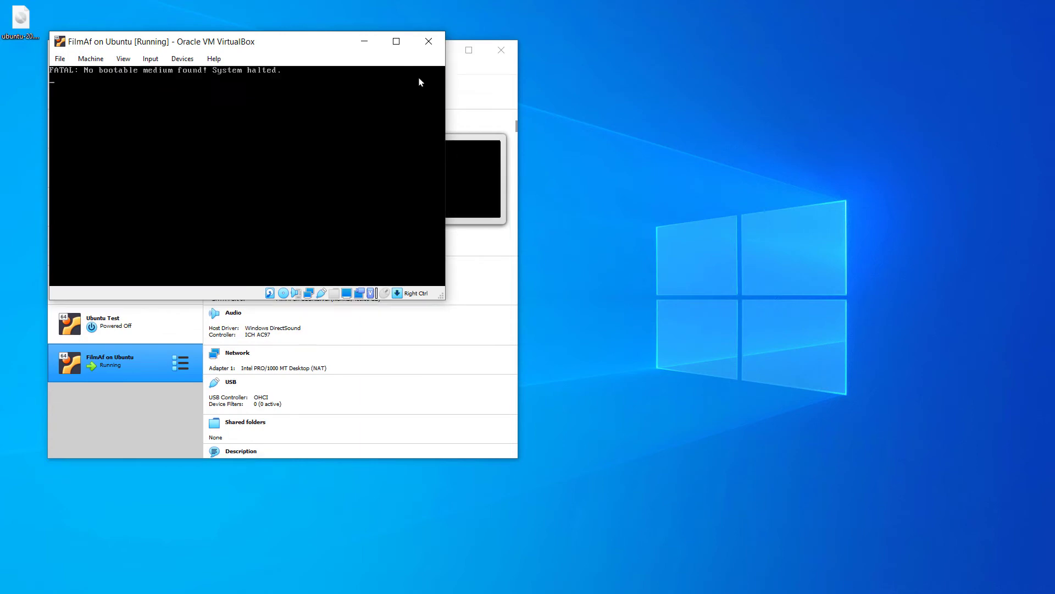
pyautogui.click(435, 41)
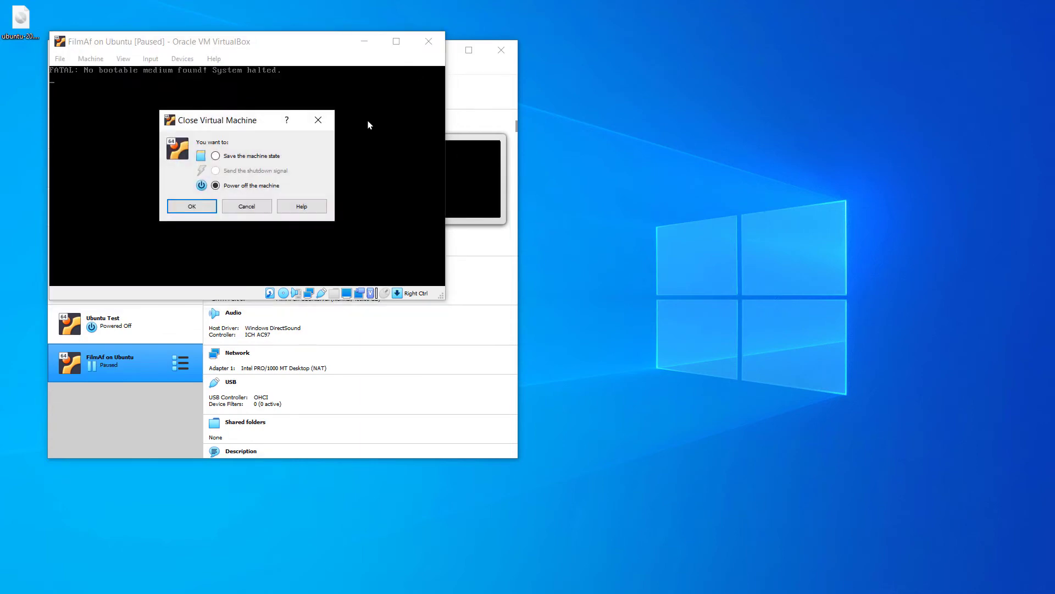
pyautogui.click(193, 207)
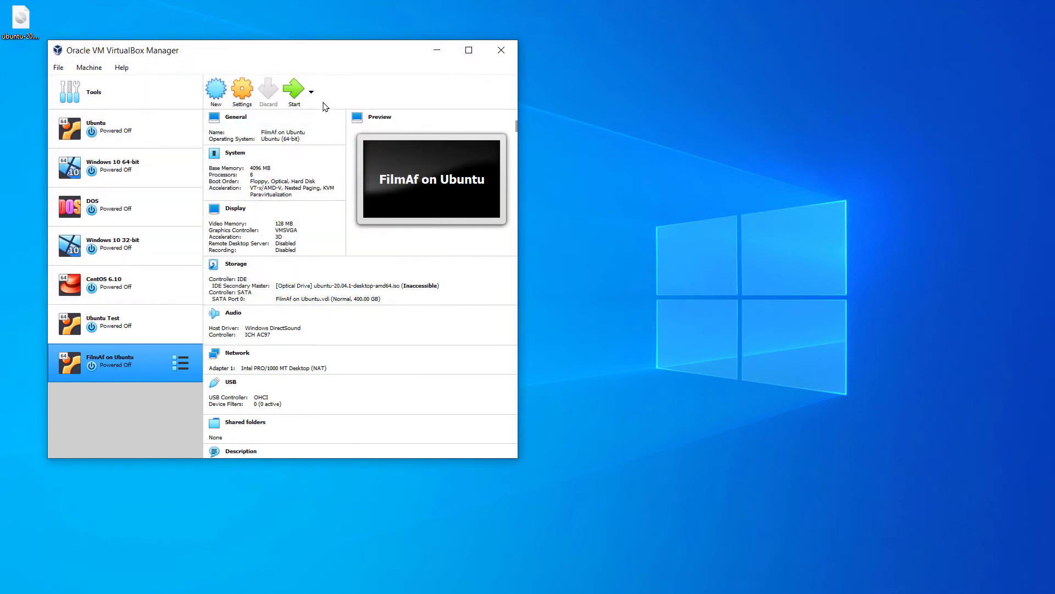
# Remove the inaccessible Ubuntu ISO from FilmAf on Ubuntu's optical drive in Storage settings
pyautogui.click(241, 97)
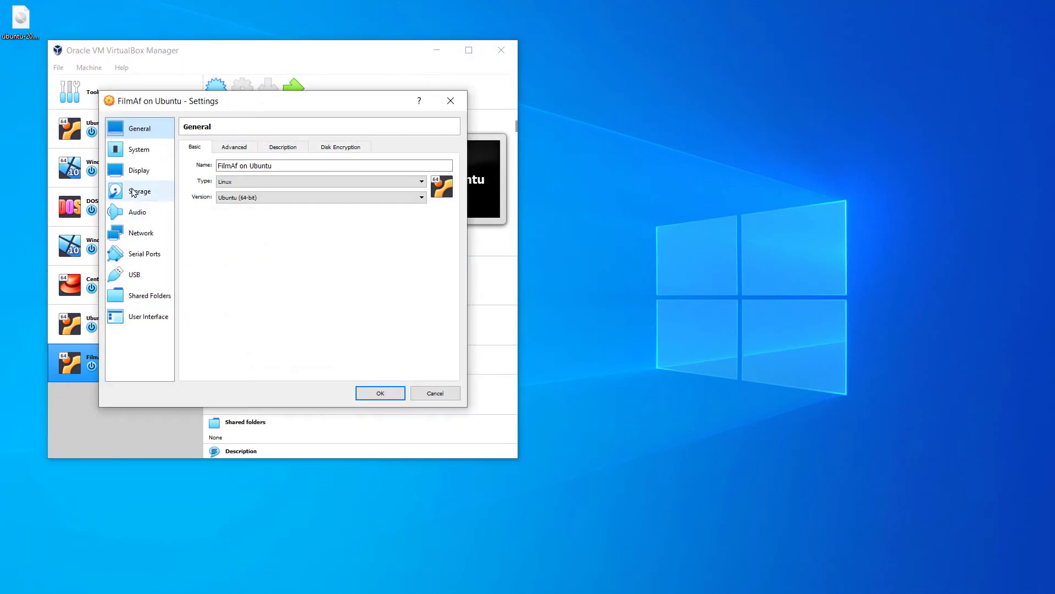
pyautogui.click(137, 191)
pyautogui.click(245, 177)
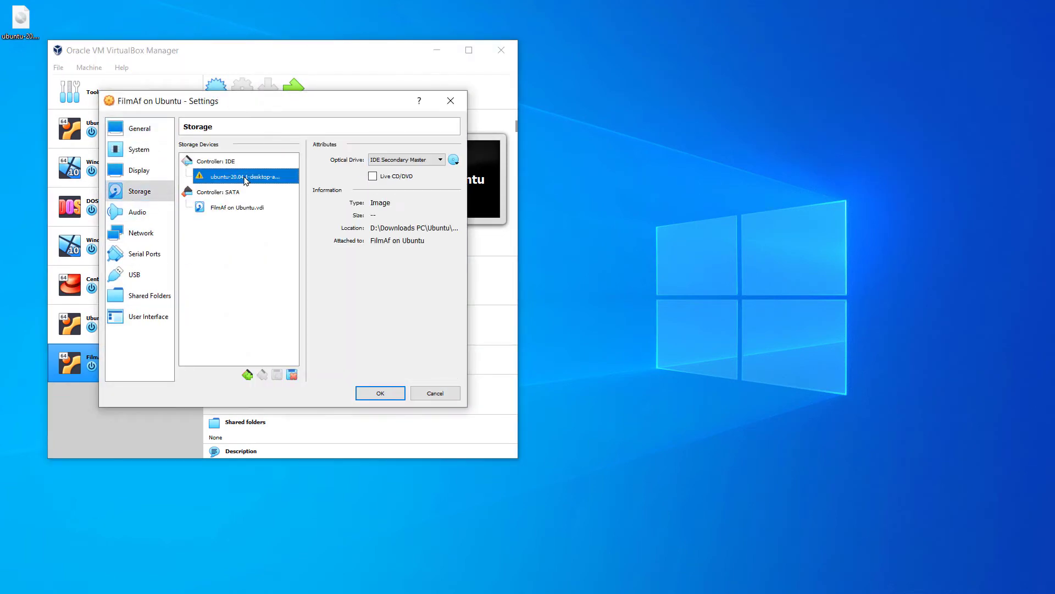
pyautogui.click(454, 160)
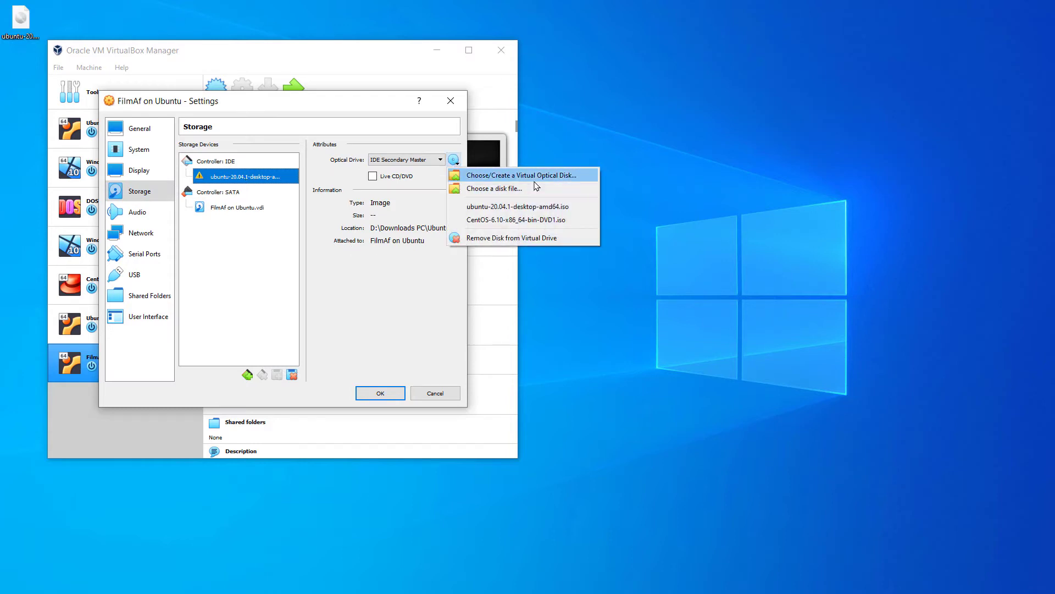
pyautogui.click(510, 238)
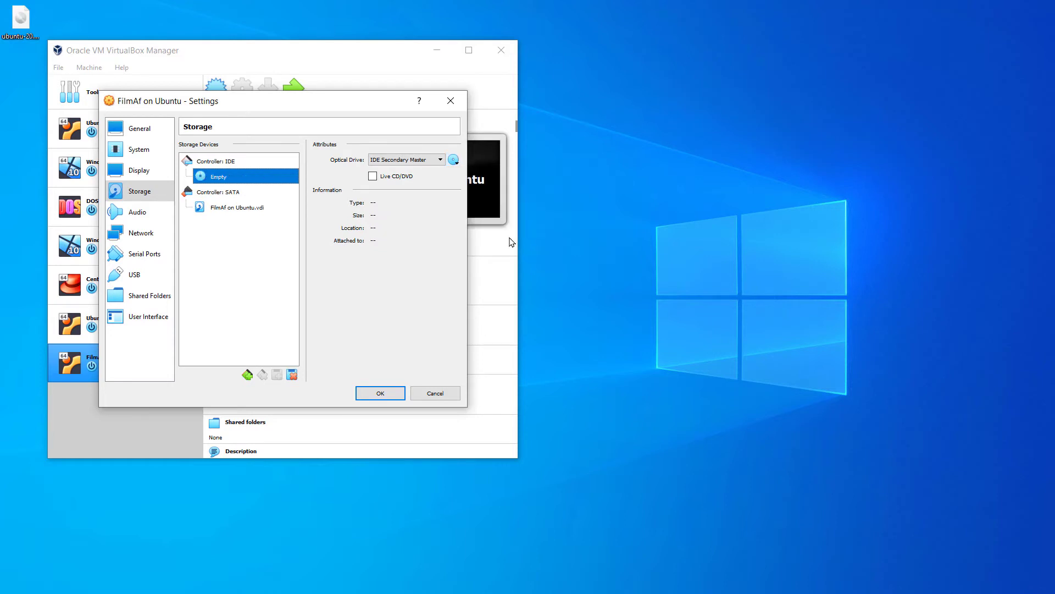
# Attach the 2.59 GB Ubuntu ISO from the Desktop as the disk file and save
pyautogui.click(454, 160)
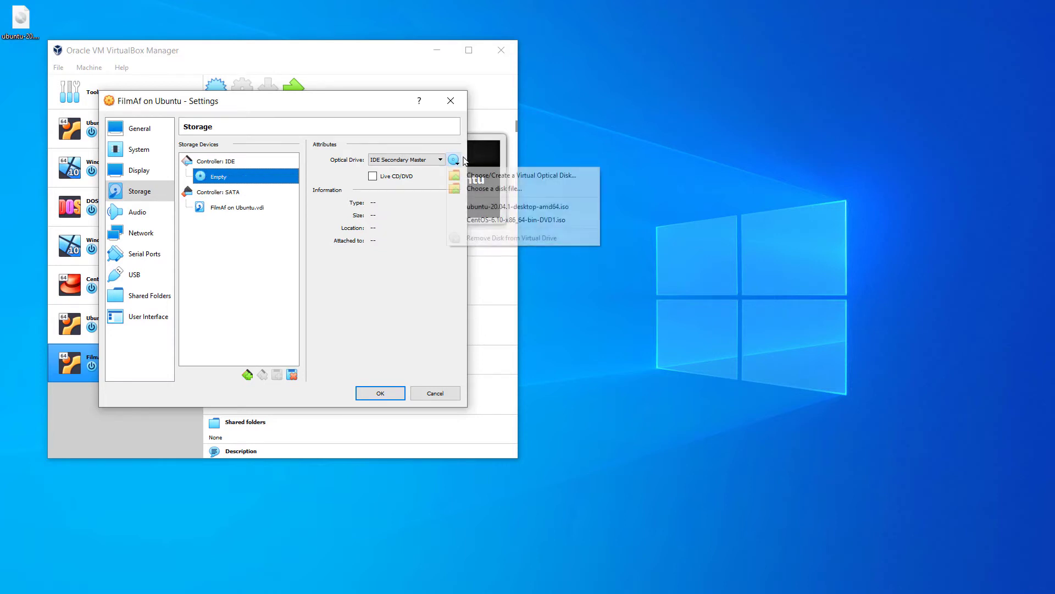
pyautogui.click(510, 189)
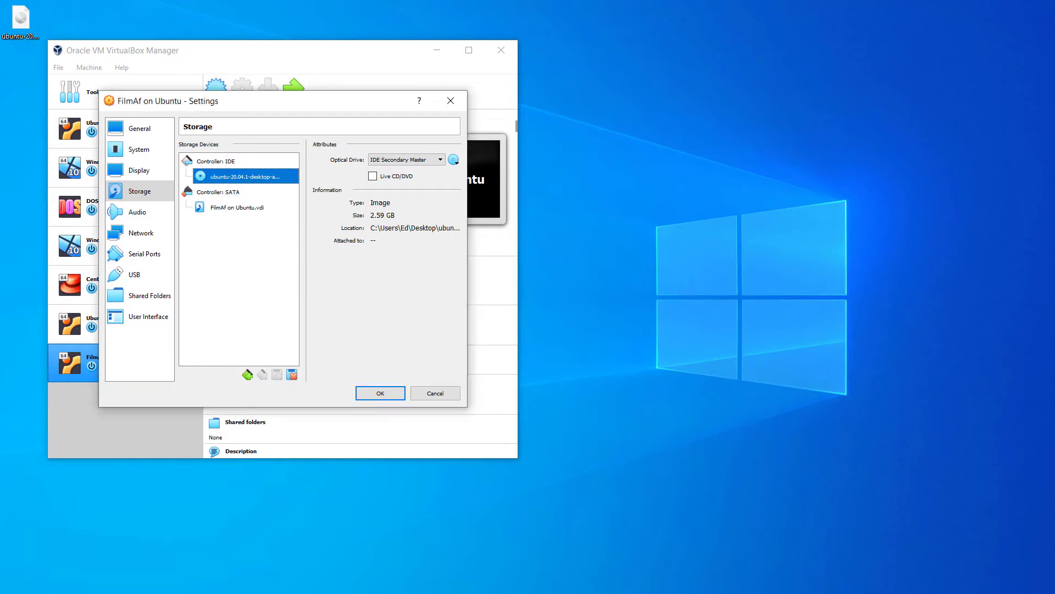
pyautogui.click(375, 398)
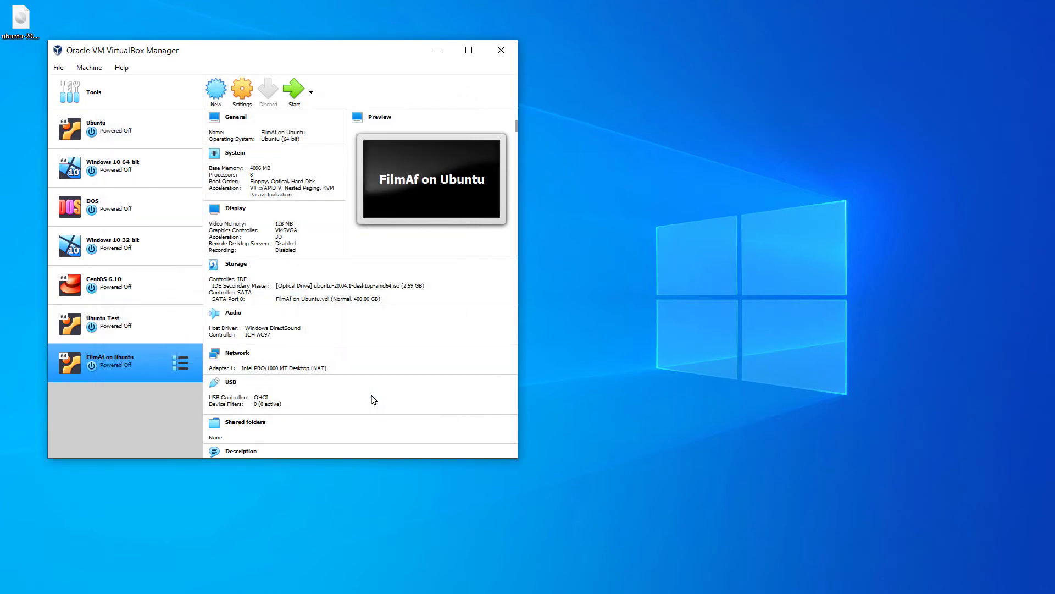
# Boot FilmAf on Ubuntu from the ISO and minimize the Manager to show the installer's Welcome page
pyautogui.click(296, 88)
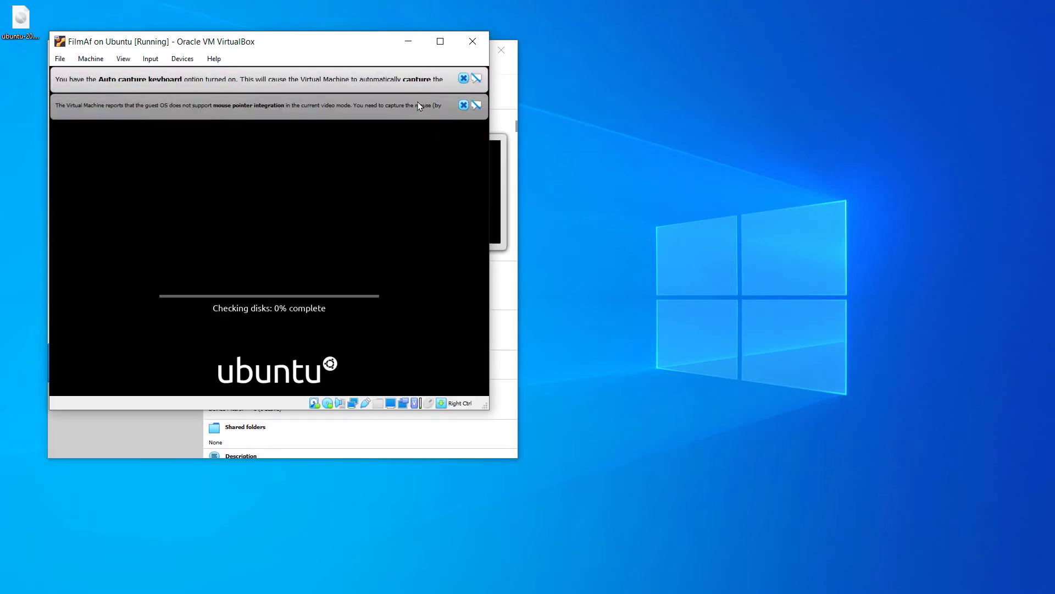
pyautogui.click(463, 78)
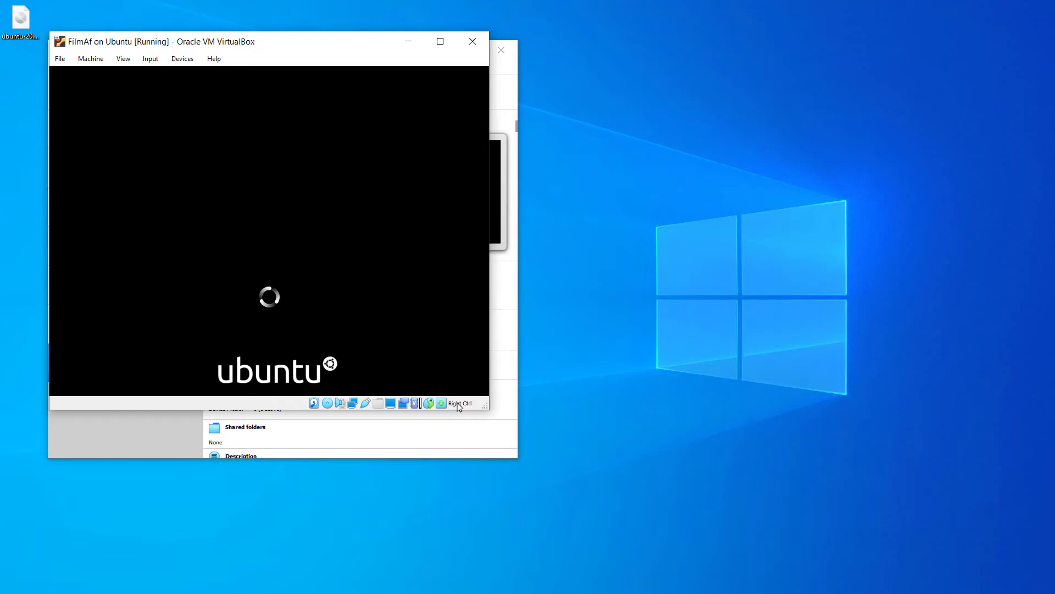
pyautogui.click(468, 438)
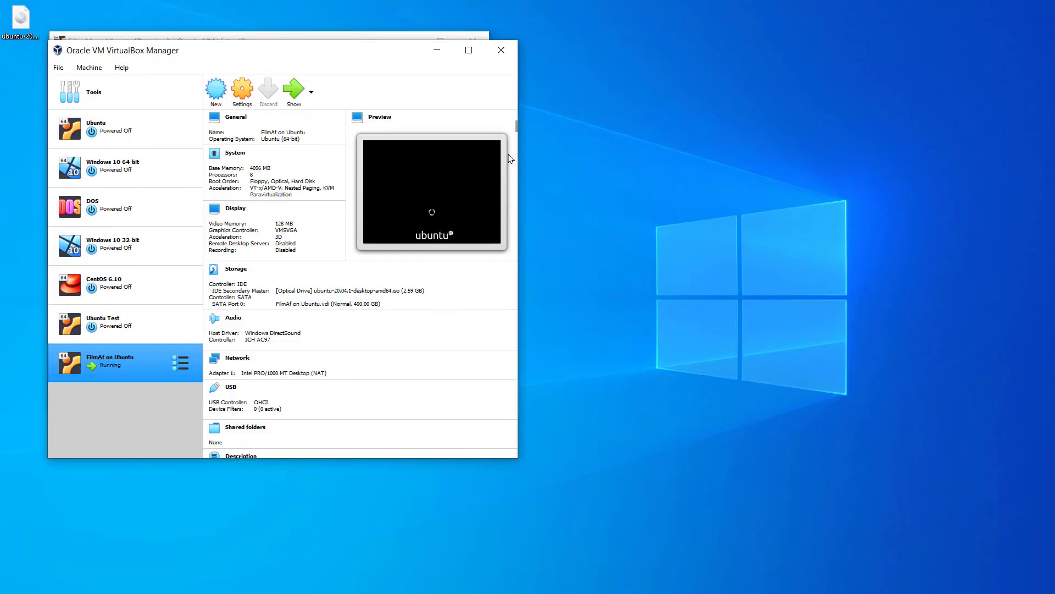
pyautogui.click(437, 51)
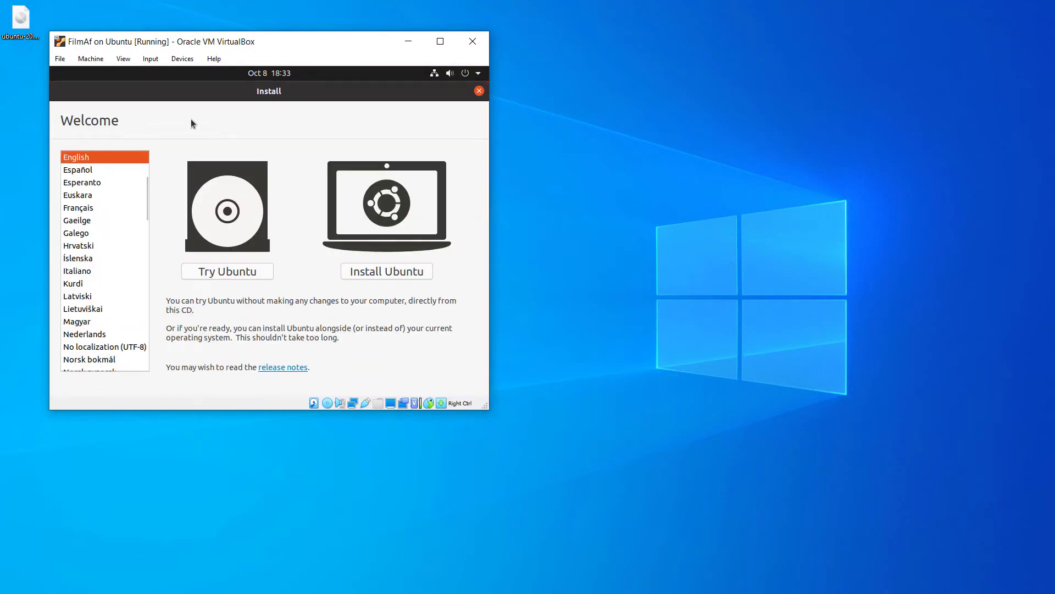
# Choose Install Ubuntu, keep the English (US) keyboard, and accept normal installation with updates
pyautogui.click(404, 273)
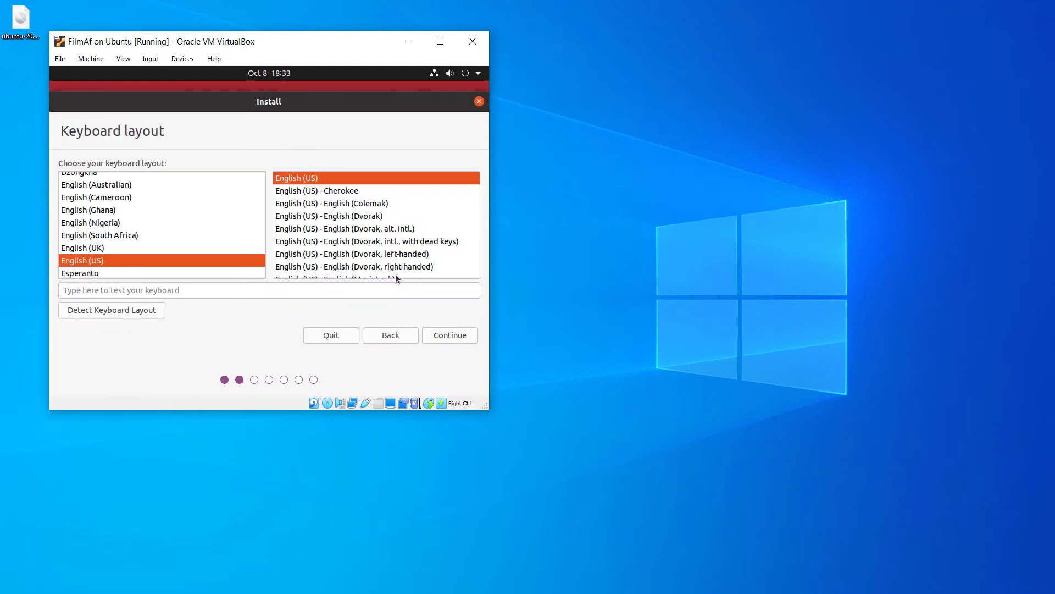
pyautogui.click(465, 341)
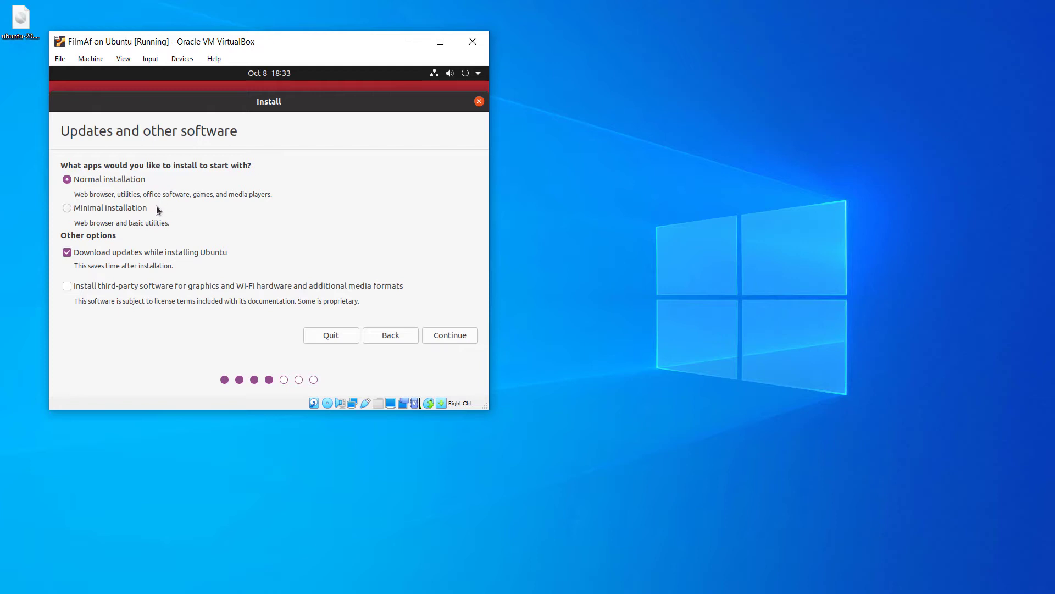
pyautogui.click(461, 338)
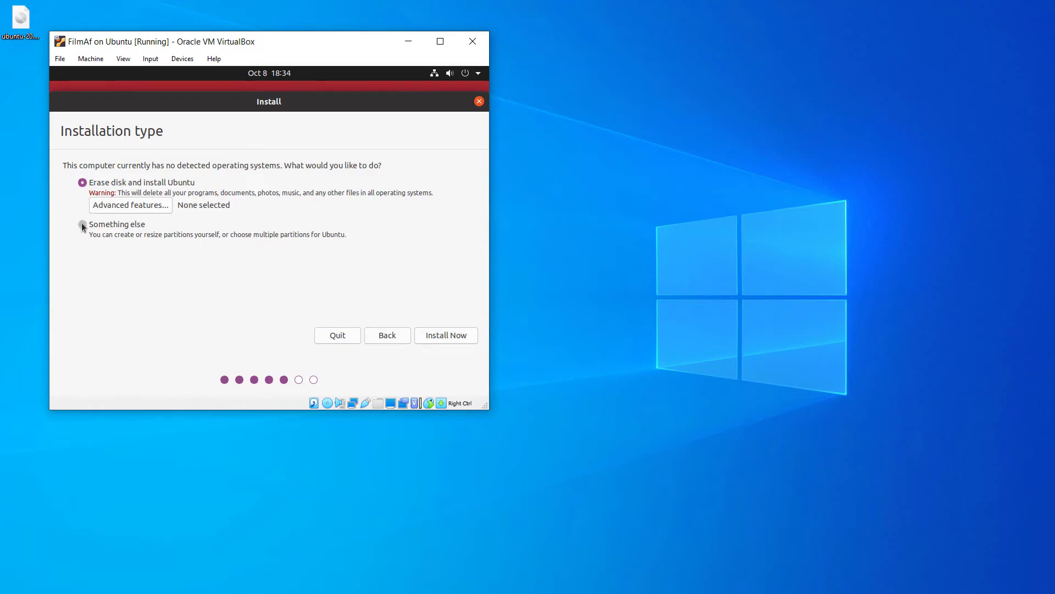
# Look at Something else partitioning, go back, then Erase disk, Install Now and confirm the changes
pyautogui.click(82, 225)
pyautogui.click(444, 336)
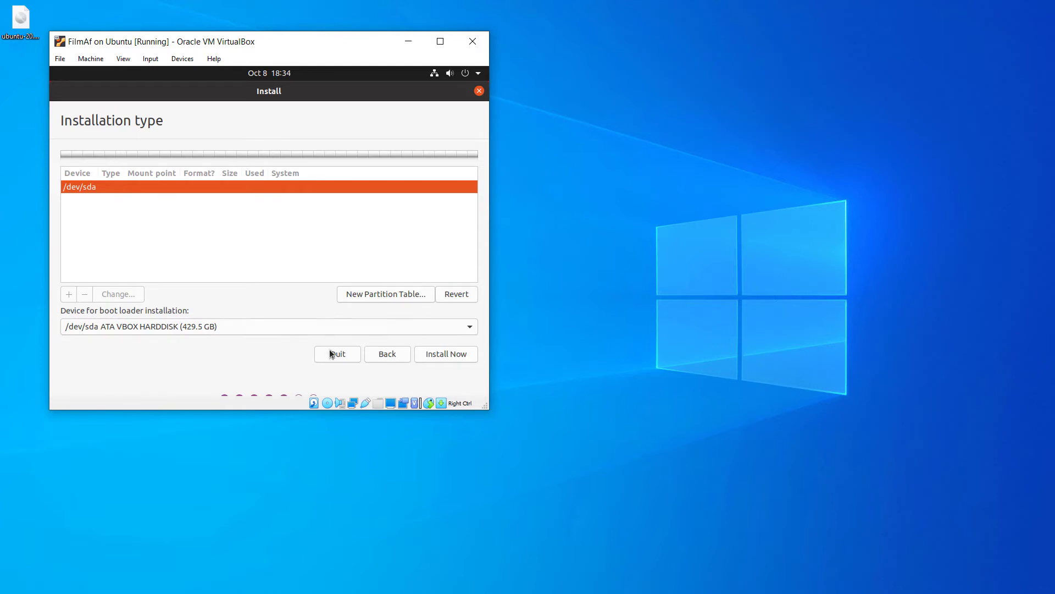
pyautogui.click(384, 360)
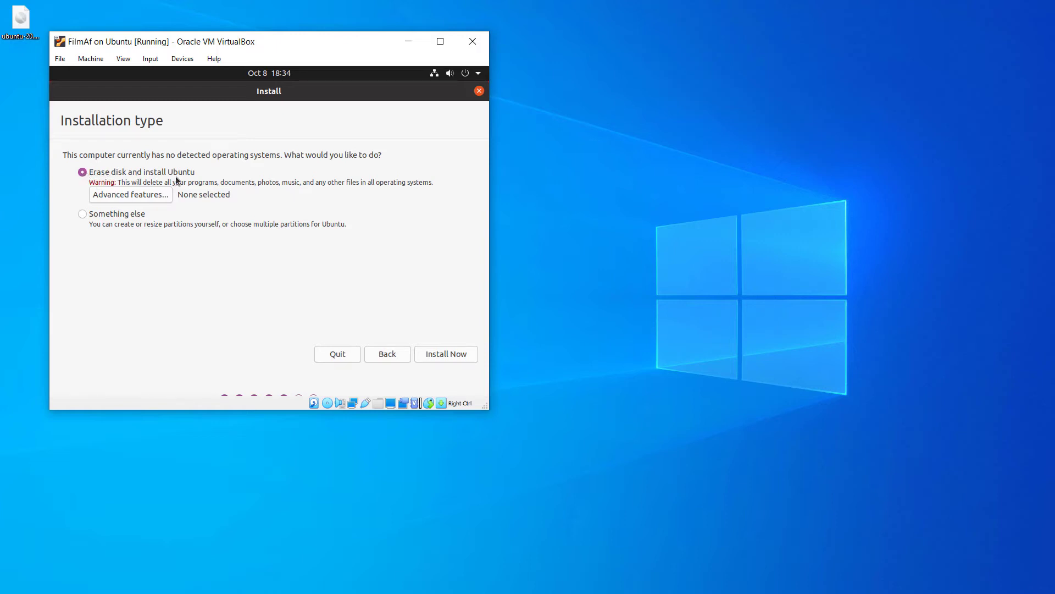
pyautogui.click(458, 356)
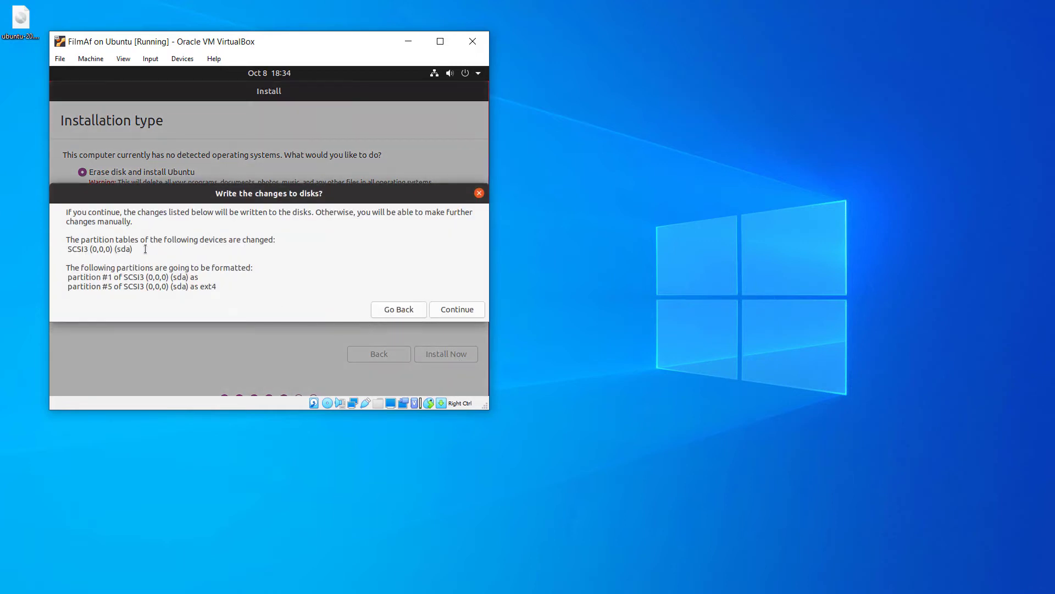
pyautogui.click(463, 310)
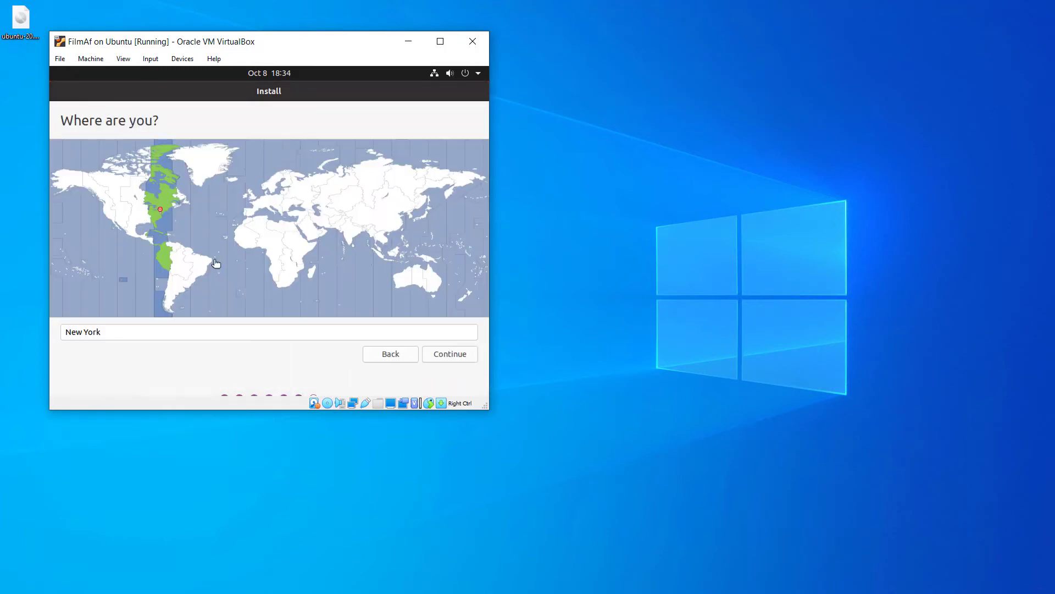
# Continue with New York as the installer's location
pyautogui.click(464, 354)
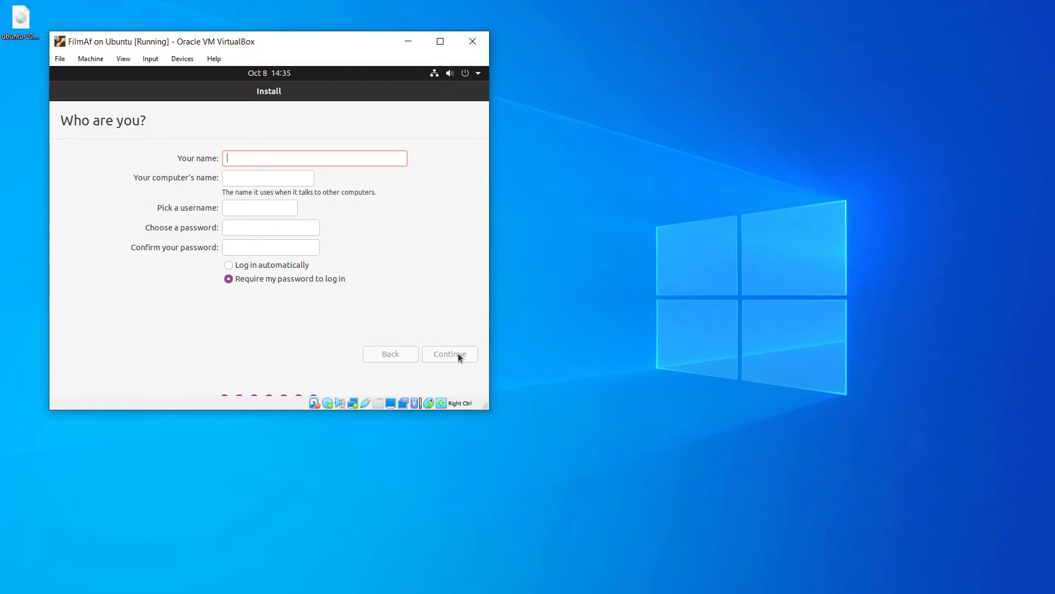
# Enter the user's name and kore.filmaf.edu as the computer's name, highlighting filmaf.edu
pyautogui.write('dvdaf')
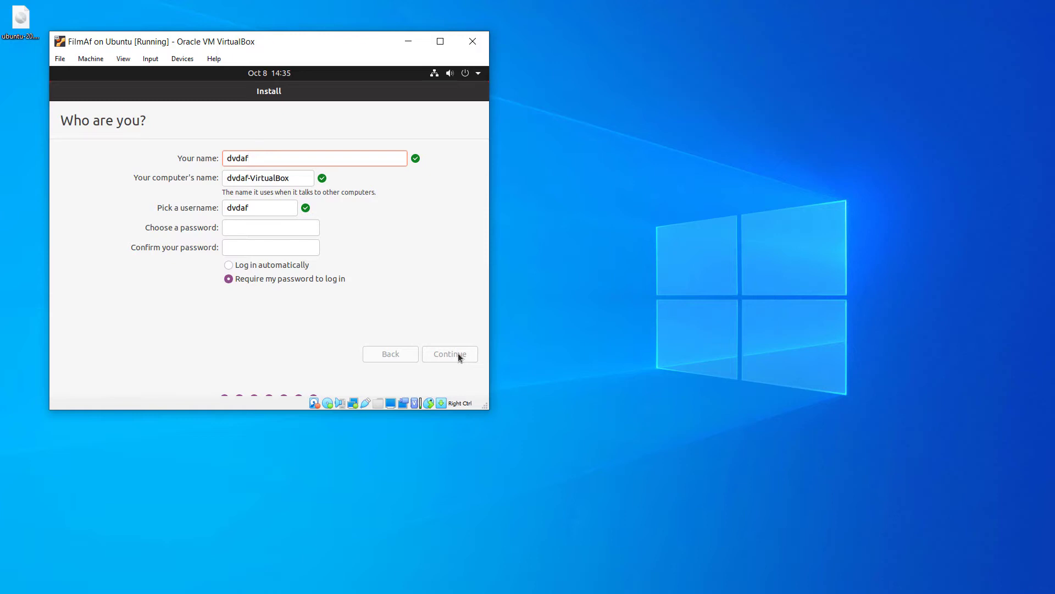
pyautogui.press('Tab')
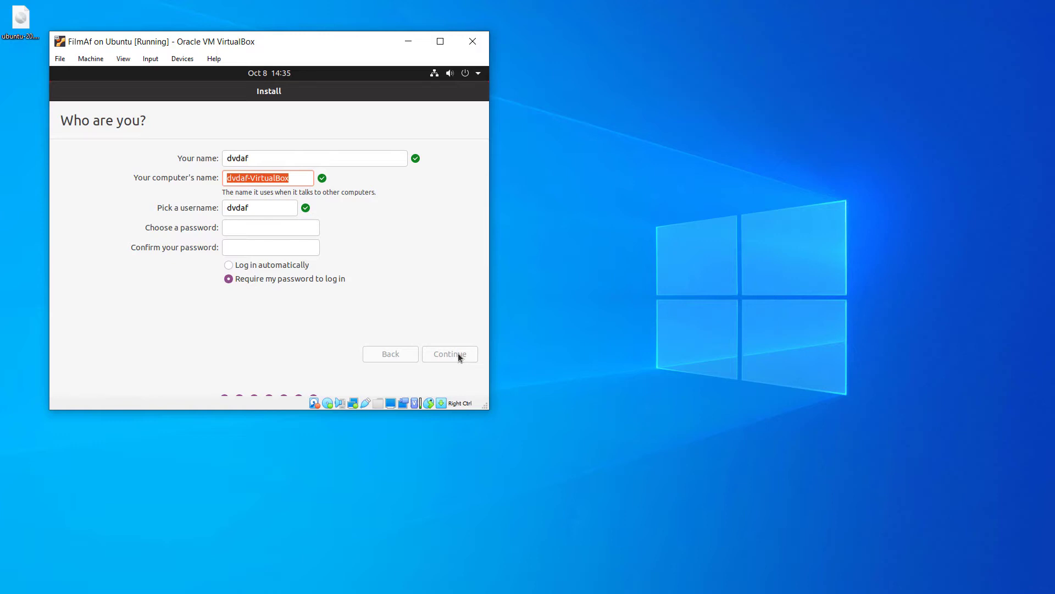
pyautogui.write('kore.filmaf.edu')
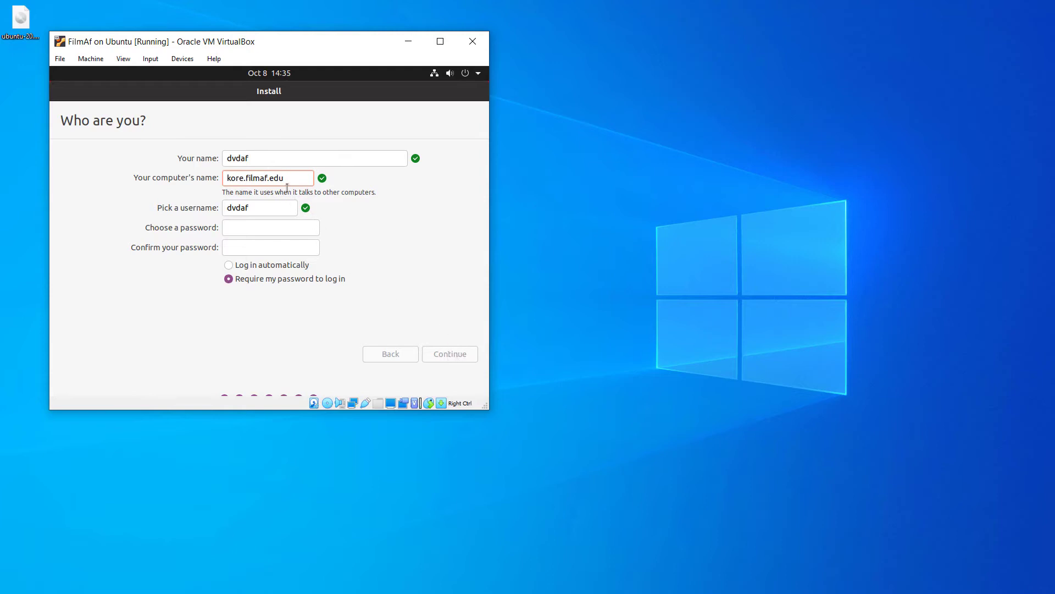
pyautogui.moveTo(284, 177); pyautogui.dragTo(246, 178)
# Enter the new account's password in the Choose a password field
pyautogui.click(259, 206)
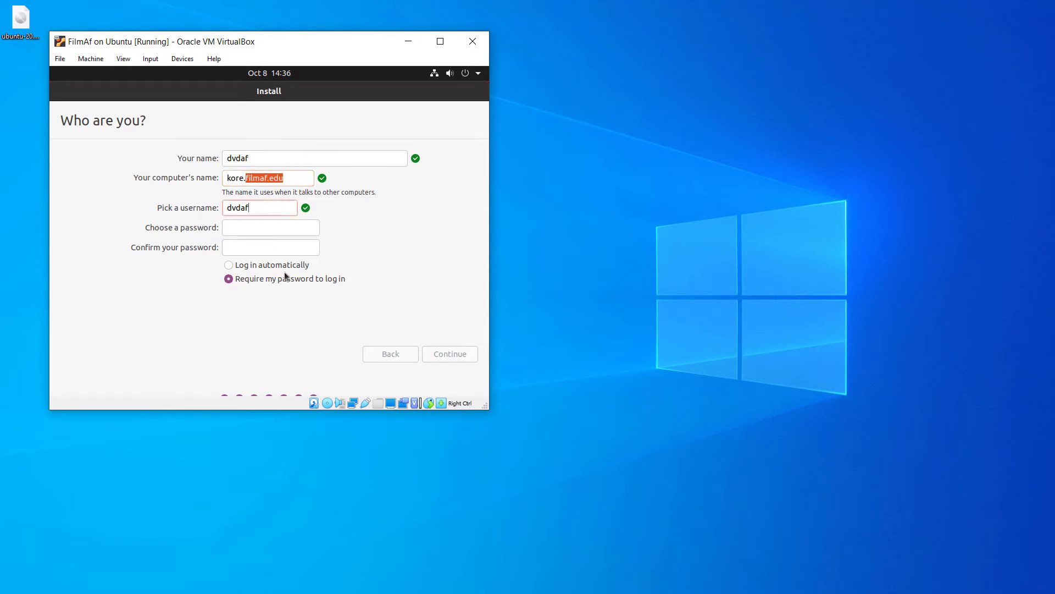
pyautogui.click(294, 229)
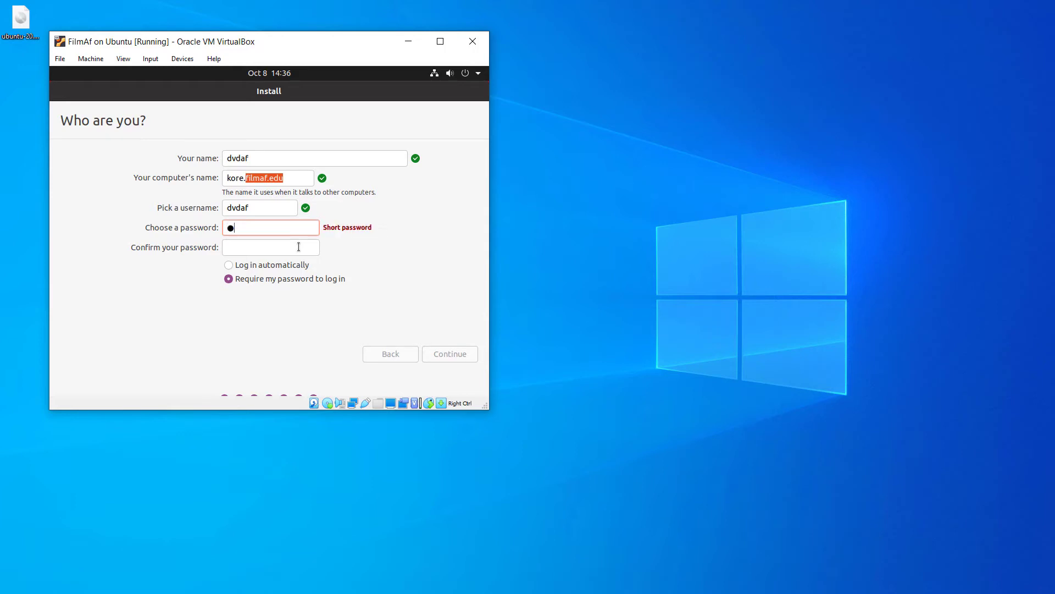
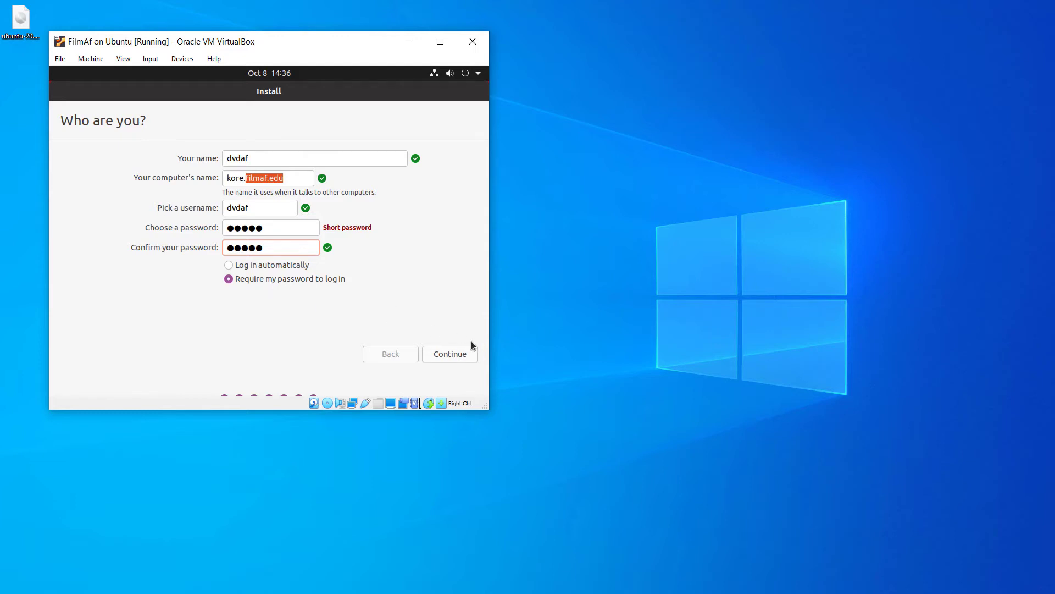
# Submit the user details and let Ubuntu install until Installation Complete appears
pyautogui.click(446, 355)
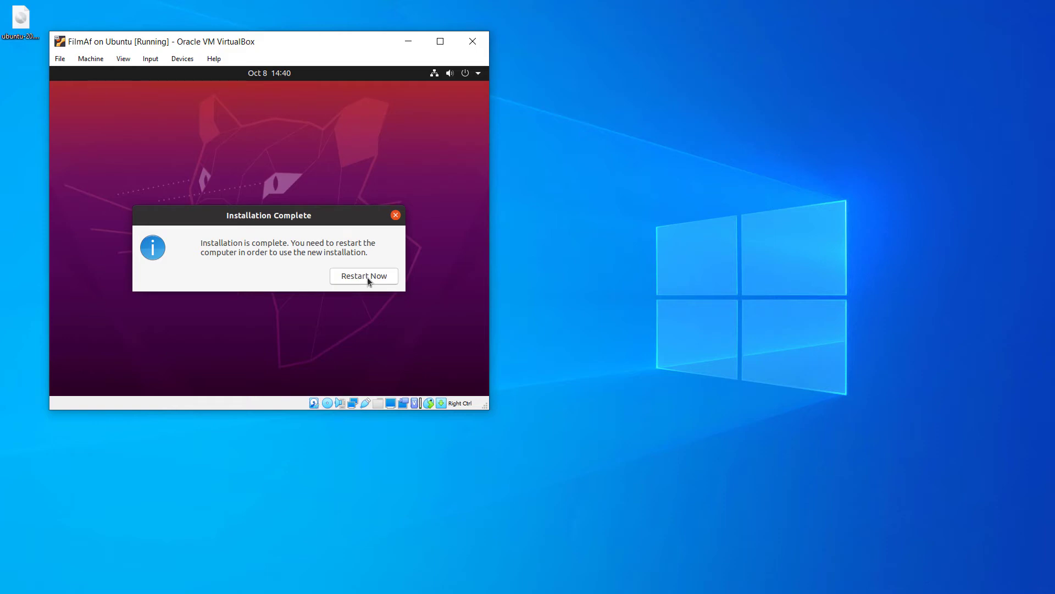
# Restart the newly installed Ubuntu VM from the Installation Complete dialog
pyautogui.click(367, 276)
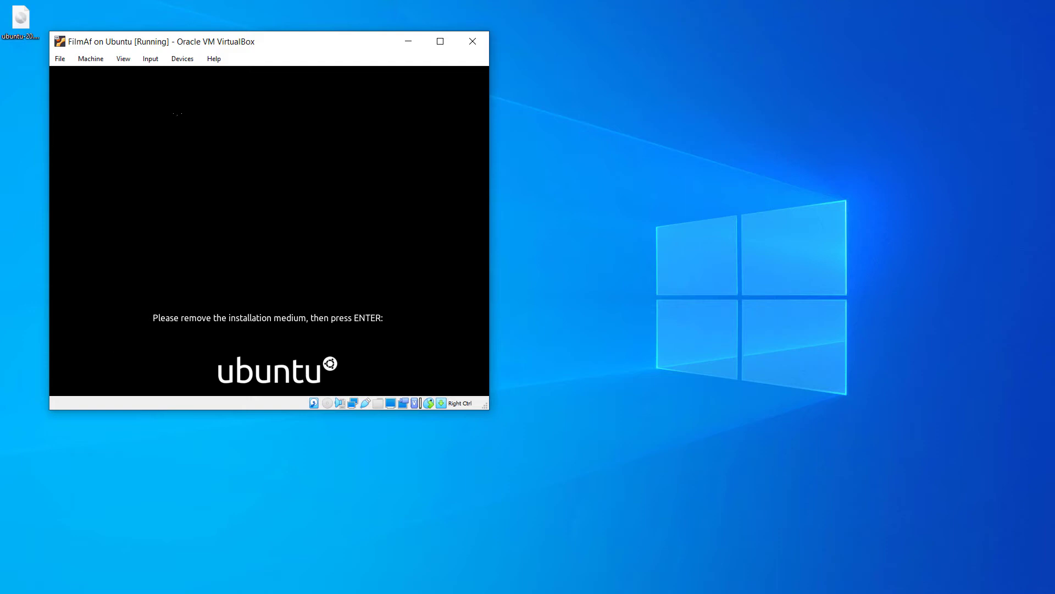
# Continue past the remove-installation-medium prompt so Ubuntu boots to its login screen
pyautogui.press('Return')
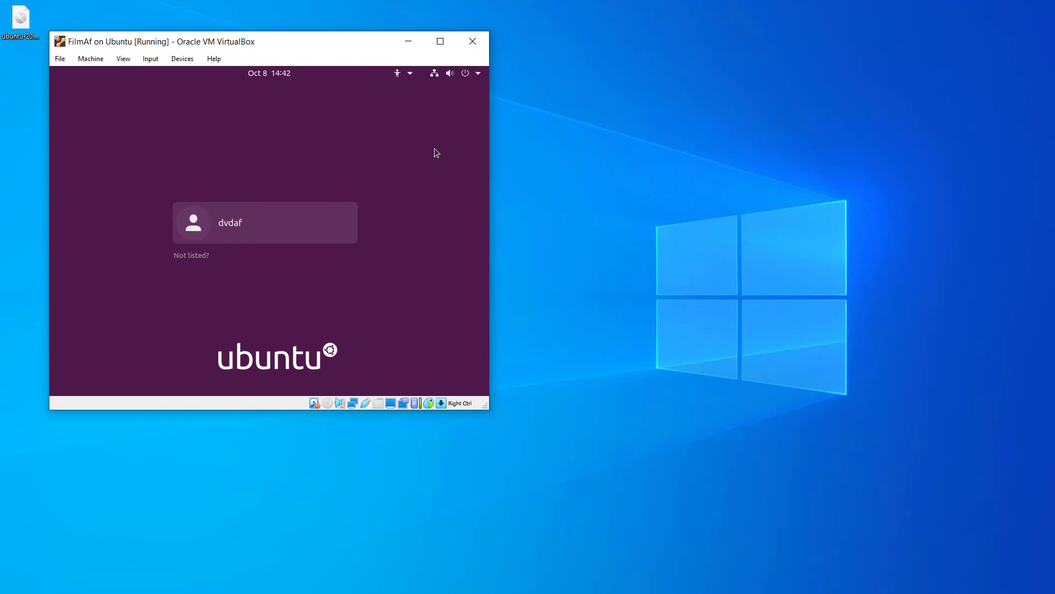
# Log in to the new Ubuntu user account with its password, resubmitting after the failed attempt
pyautogui.click(257, 222)
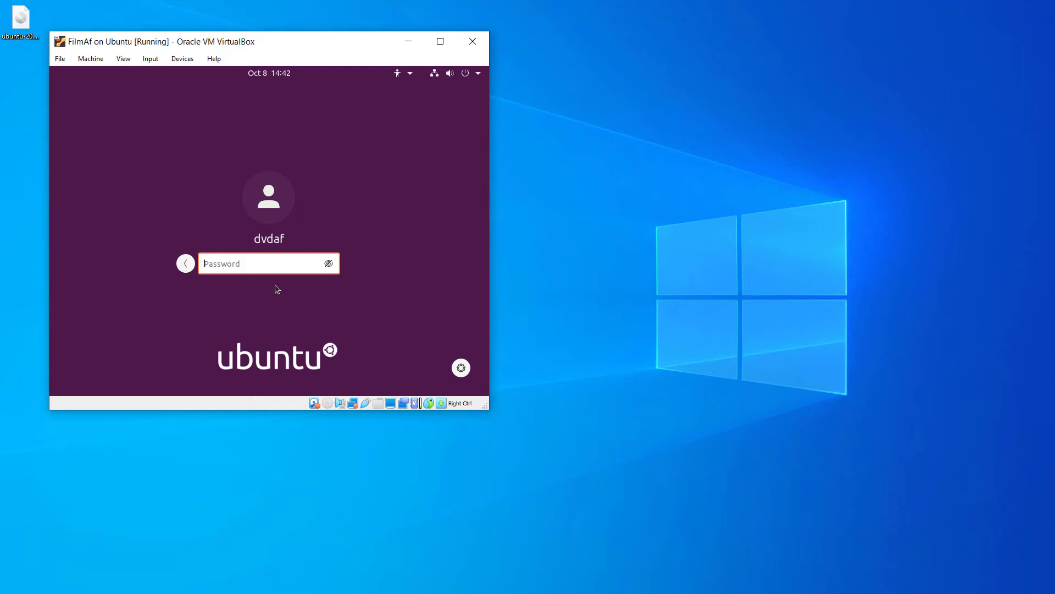
pyautogui.write('••••')
pyautogui.press('Return')
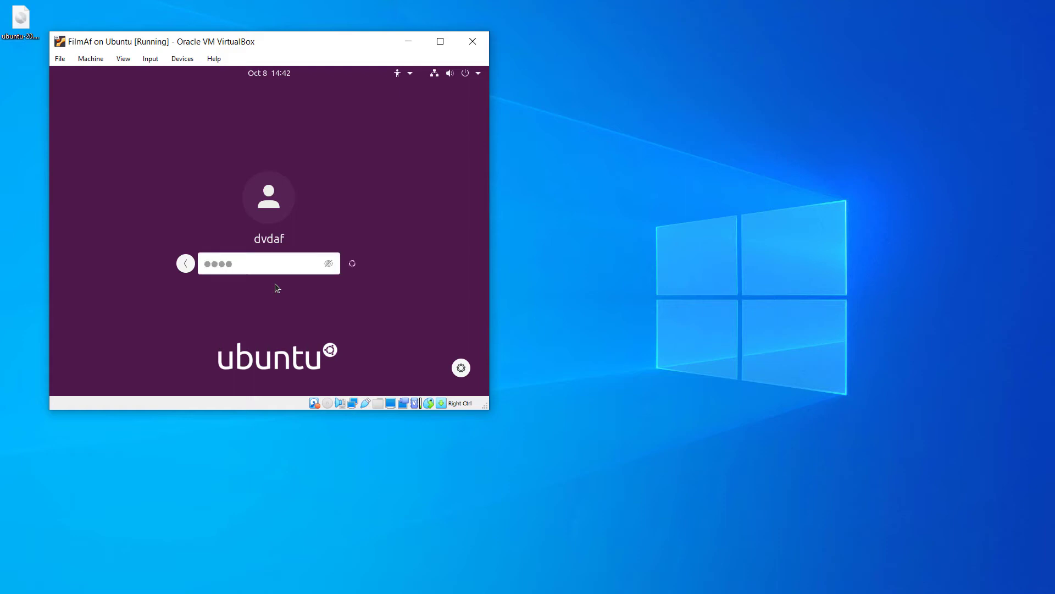
pyautogui.write('••••')
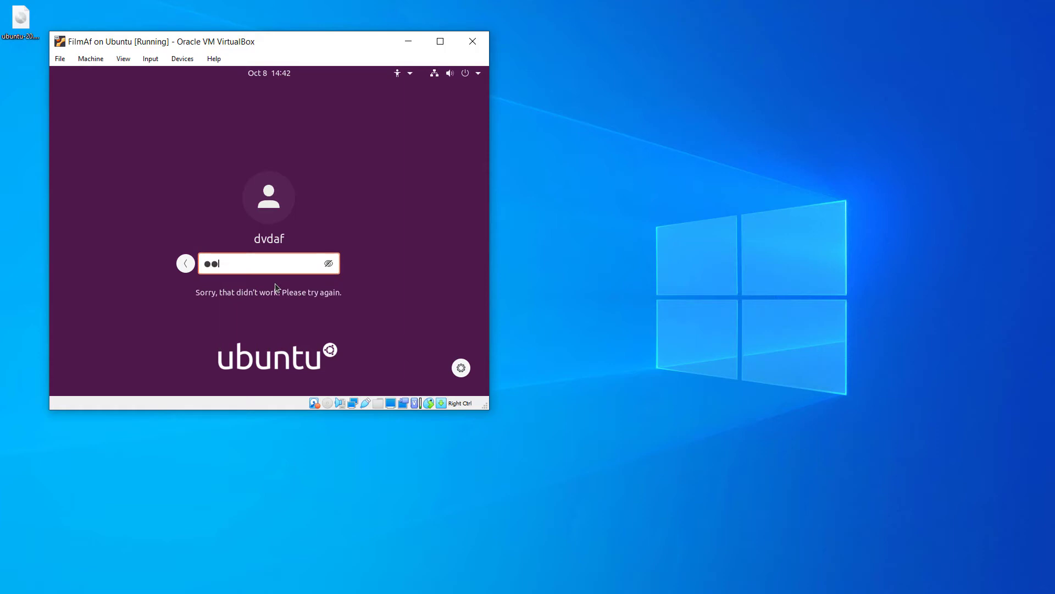
pyautogui.press('Return')
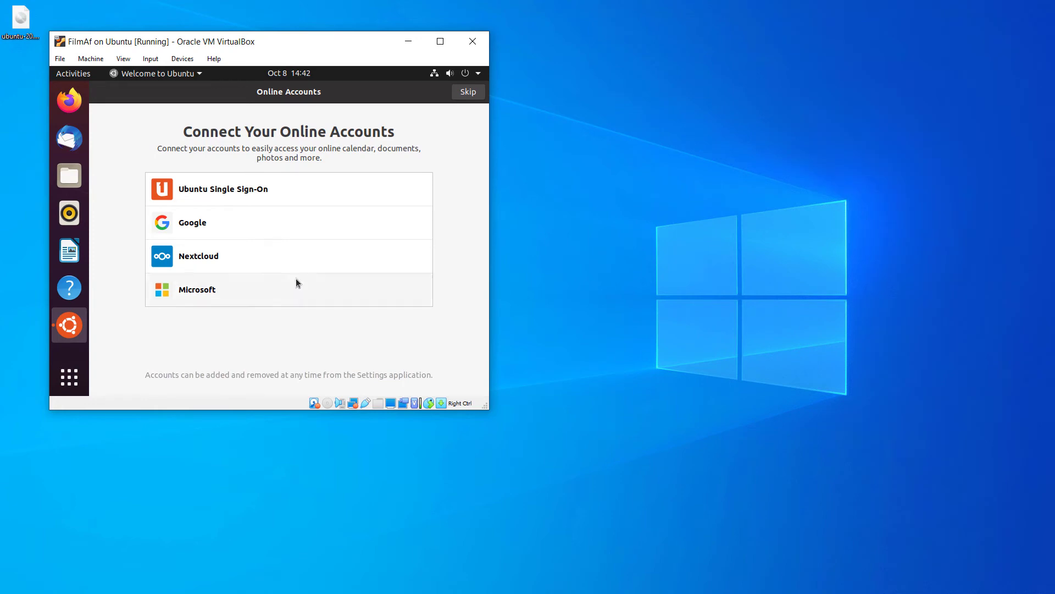
# Skip online accounts and Livepatch, pass Help improve Ubuntu and Privacy (location off), then finish
pyautogui.click(463, 92)
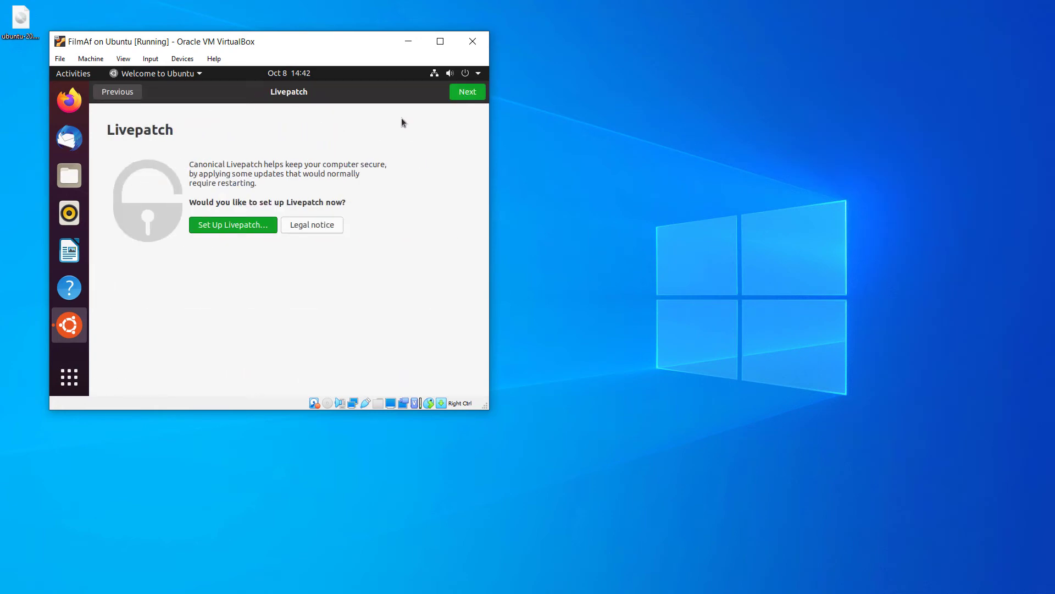
pyautogui.click(469, 97)
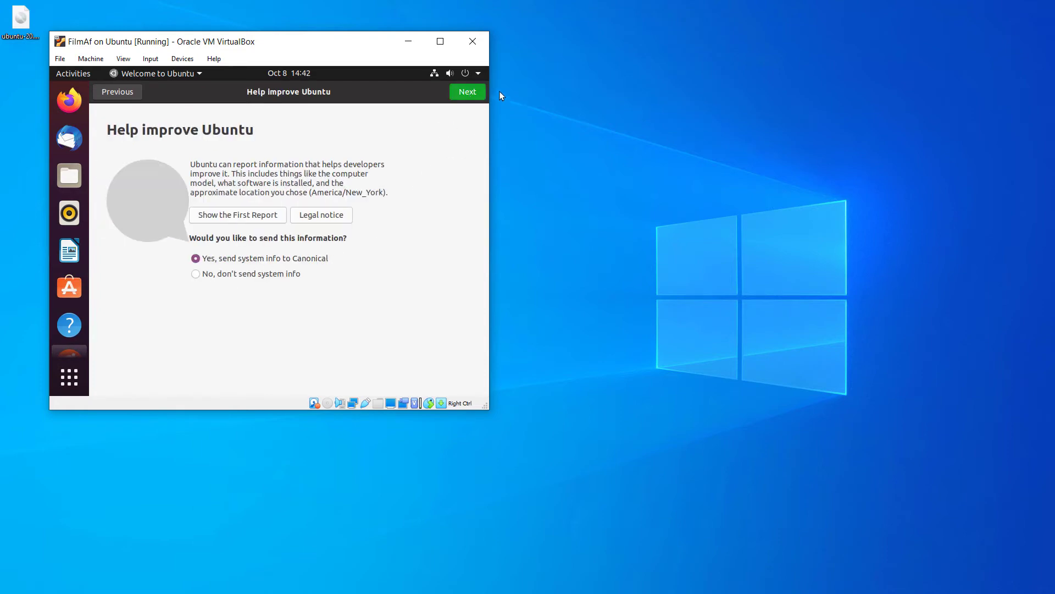
pyautogui.click(468, 94)
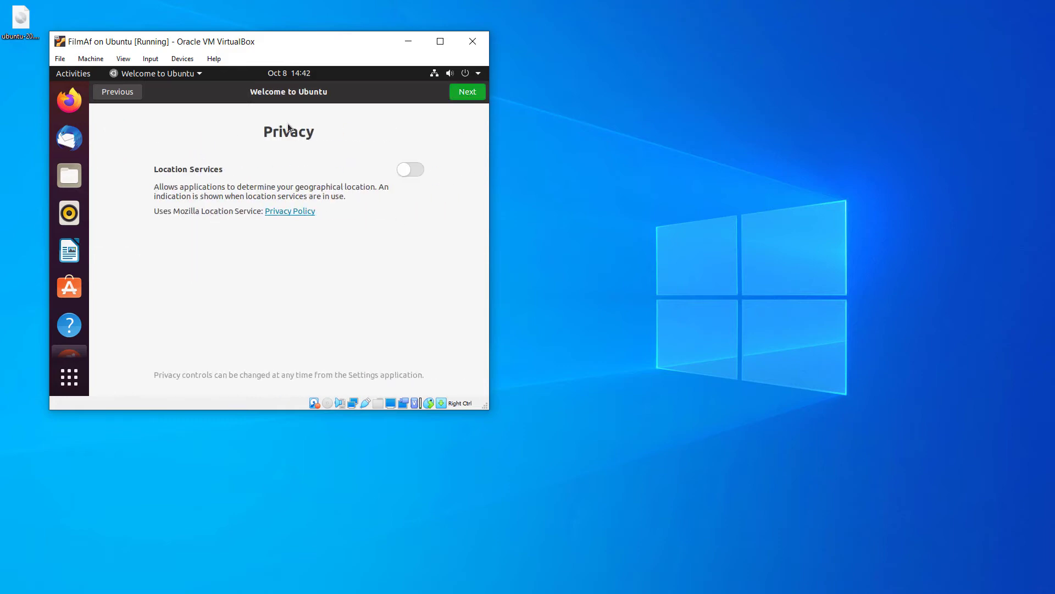
pyautogui.click(468, 93)
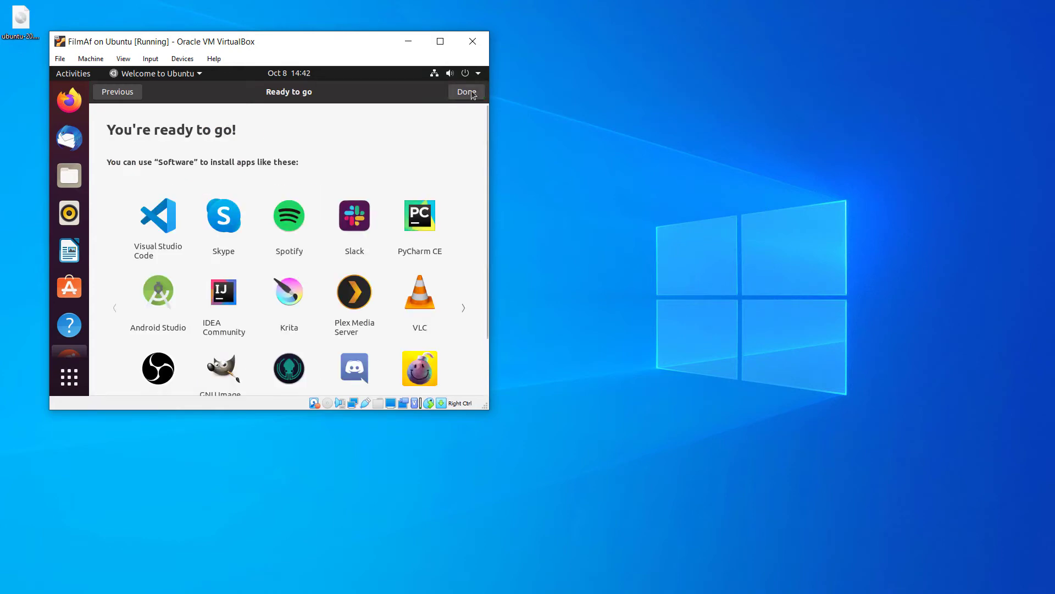
pyautogui.click(471, 93)
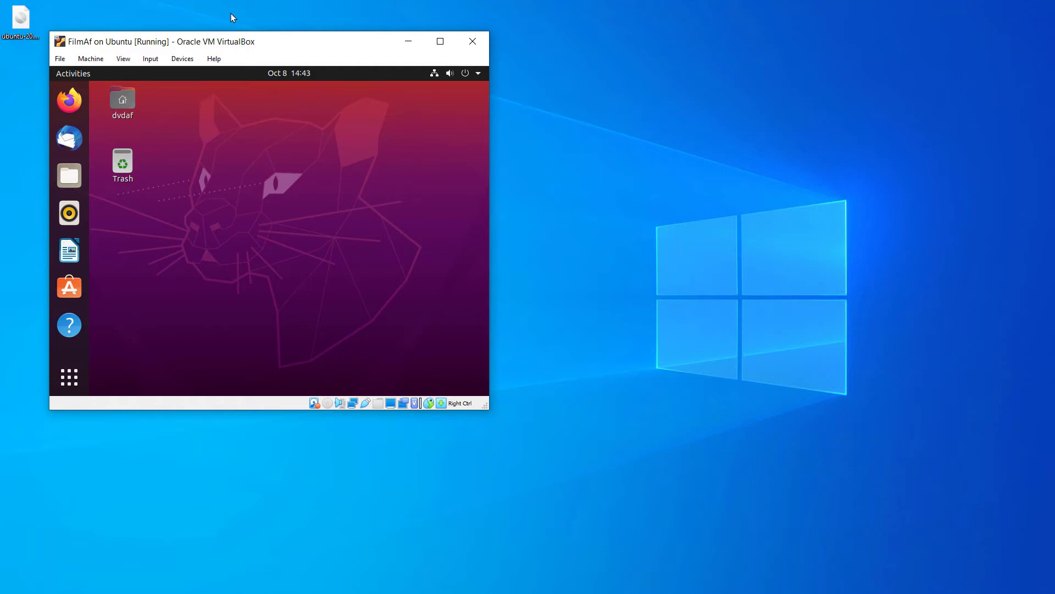
# Move the VM window to the top-left and drag the VirtualBox VMs Explorer window over it
pyautogui.moveTo(257, 46); pyautogui.dragTo(225, 26)
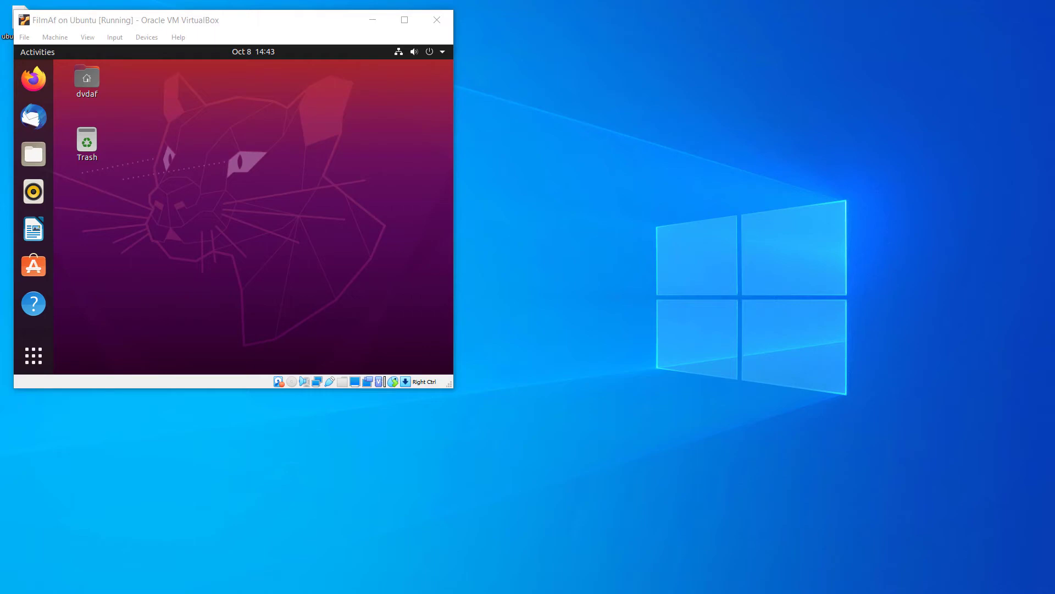
pyautogui.moveTo(969, 296); pyautogui.dragTo(476, 157)
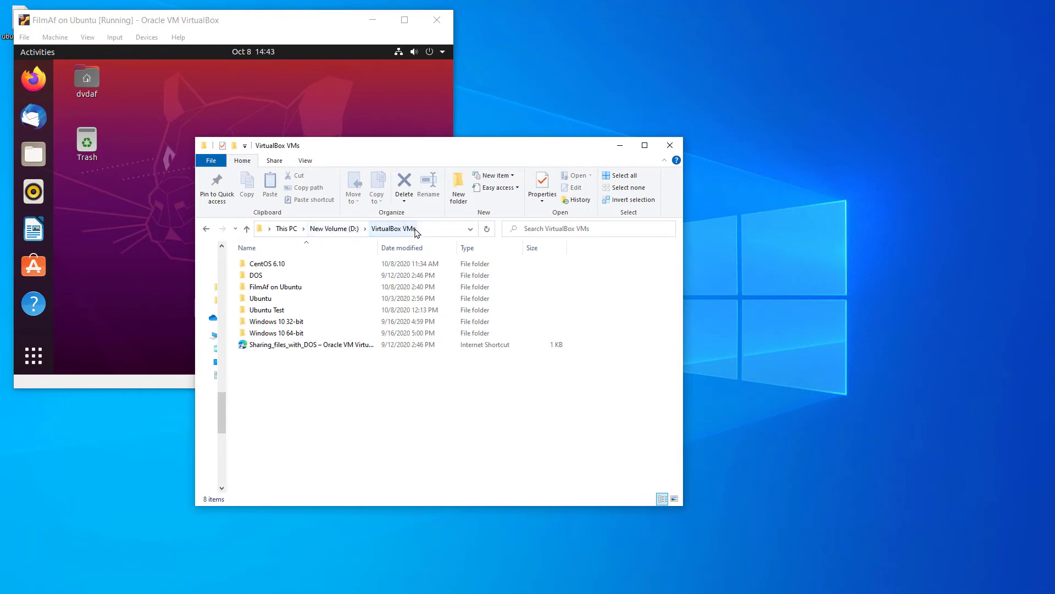
# Look inside the FilmAf on Ubuntu folder, return to VirtualBox VMs, and move Explorer to the lower right
pyautogui.doubleClick(283, 290)
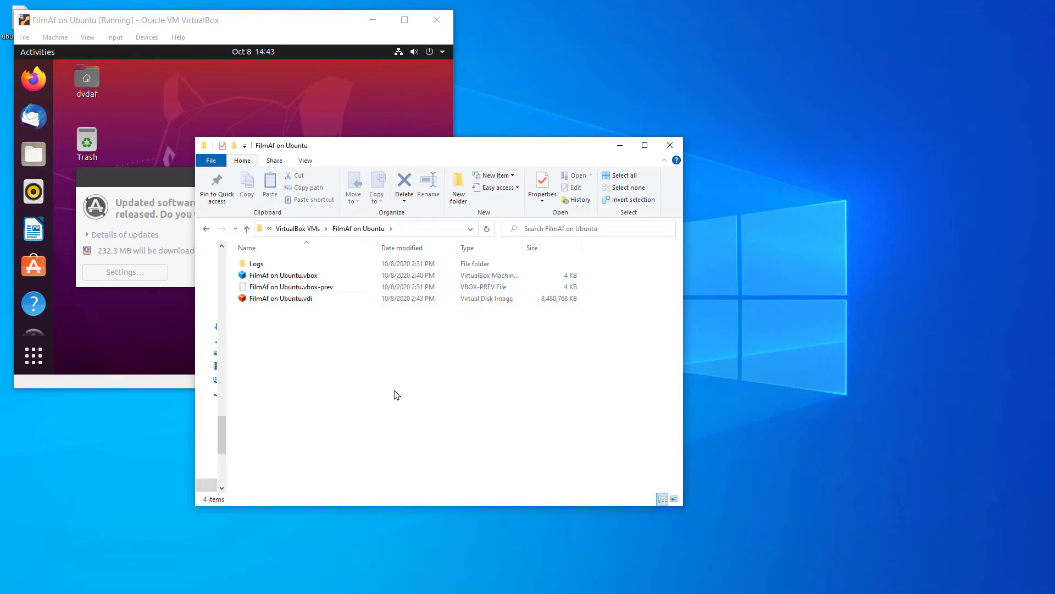
pyautogui.click(302, 229)
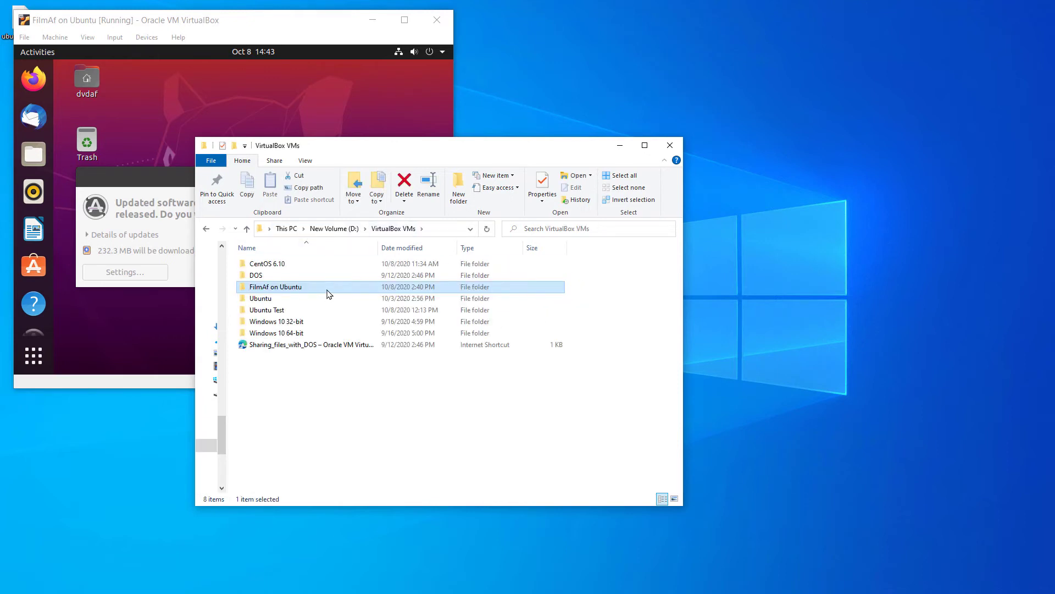
pyautogui.click(290, 286)
pyautogui.click(399, 413)
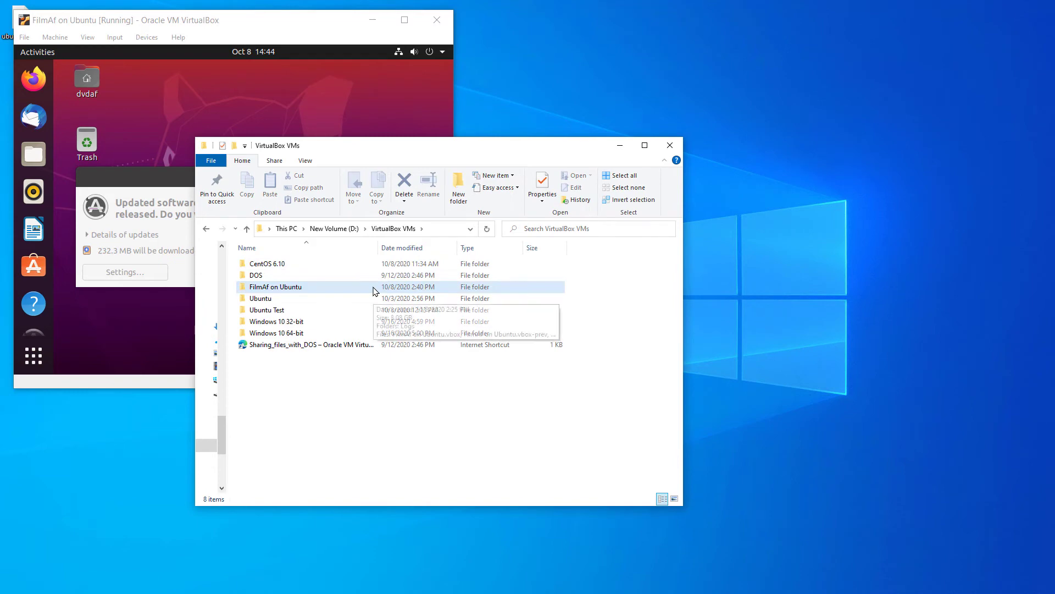
pyautogui.moveTo(456, 149); pyautogui.dragTo(769, 218)
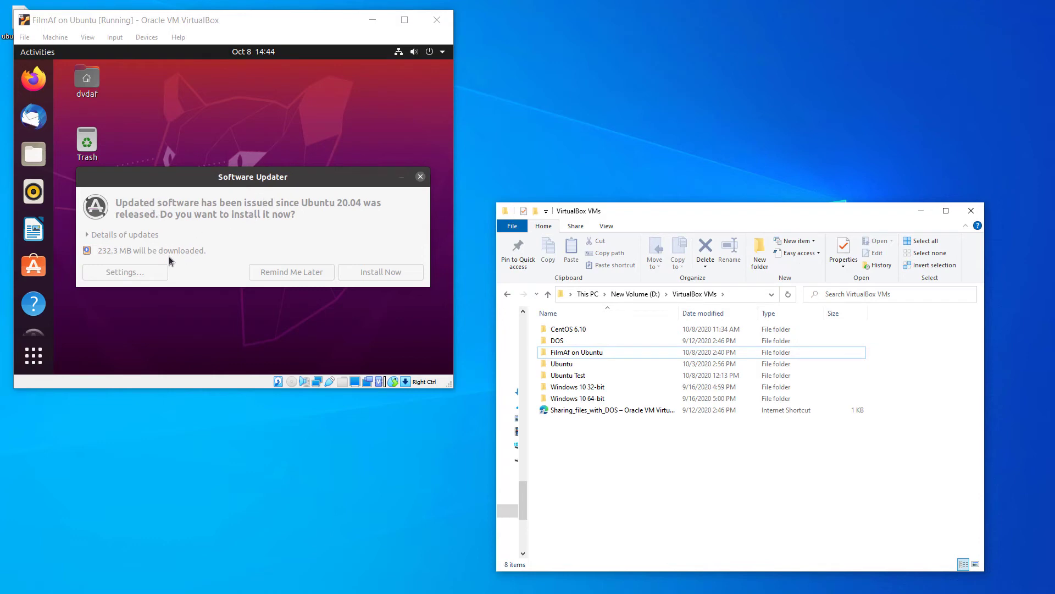
# Accept Software Updater's Install Now for the 232.3 MB of Ubuntu updates
pyautogui.click(262, 237)
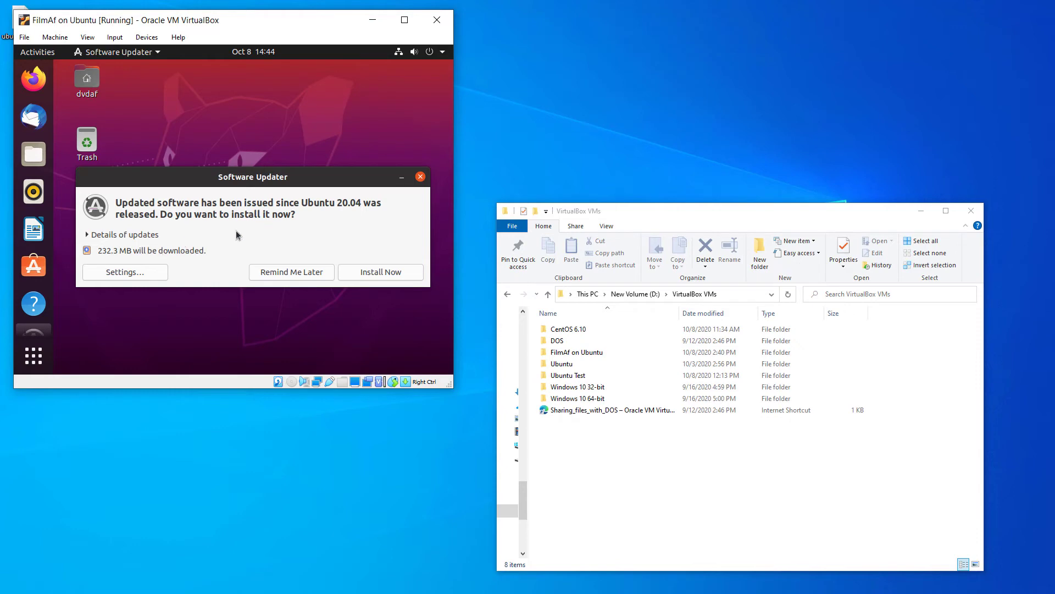
pyautogui.click(389, 275)
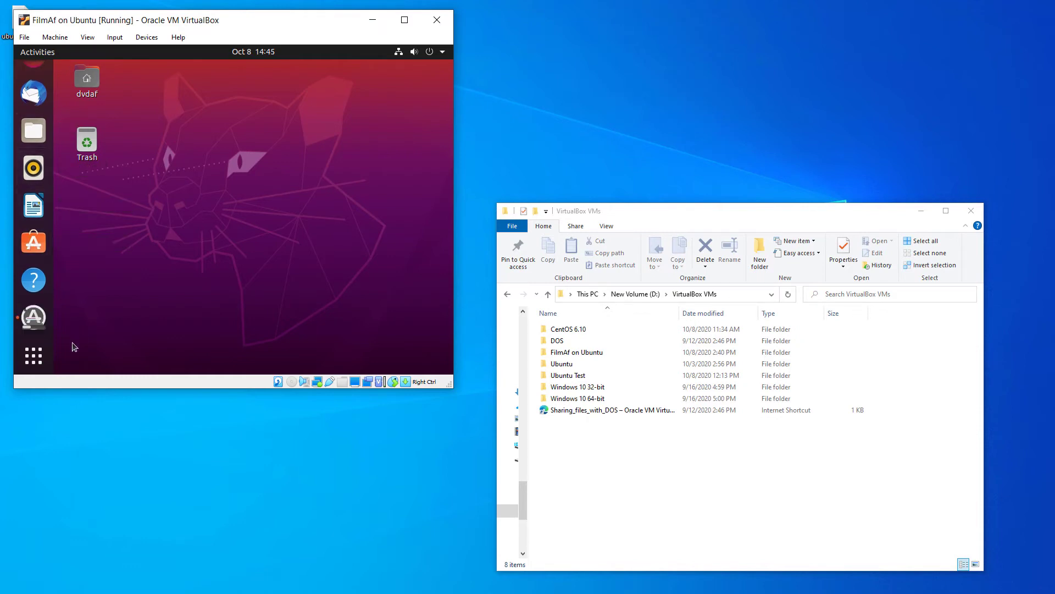
# Launch System Monitor by searching 'system', show its Resources graphs, and restore it to a window
pyautogui.click(38, 358)
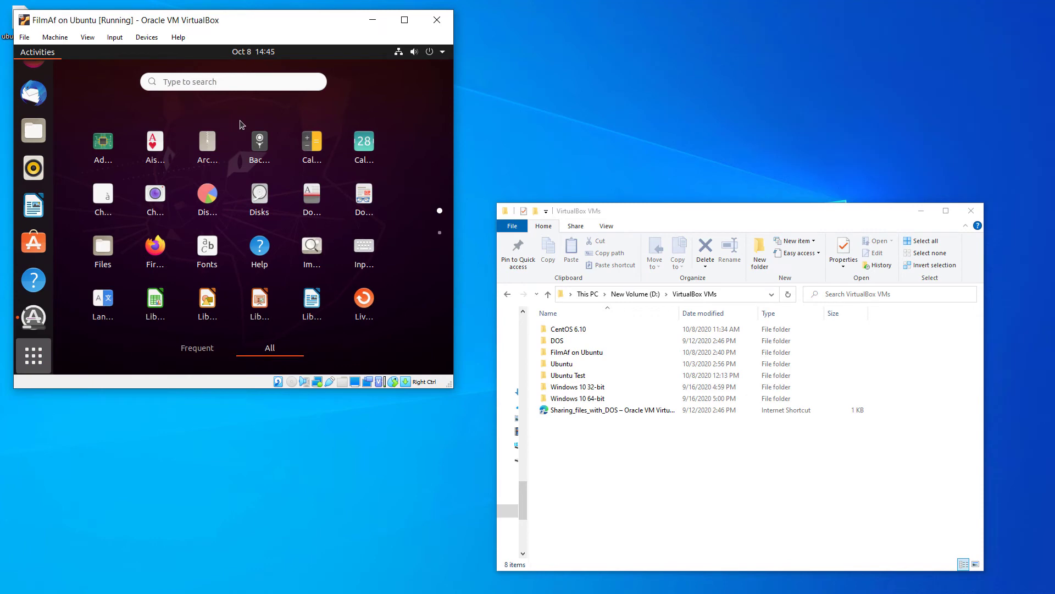
pyautogui.click(248, 81)
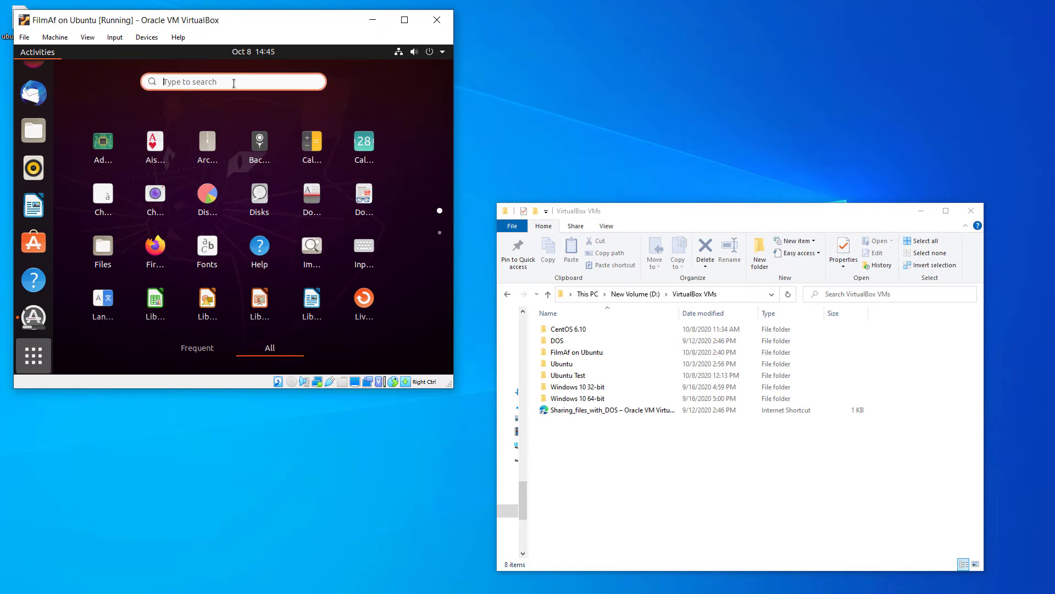
pyautogui.write('sys')
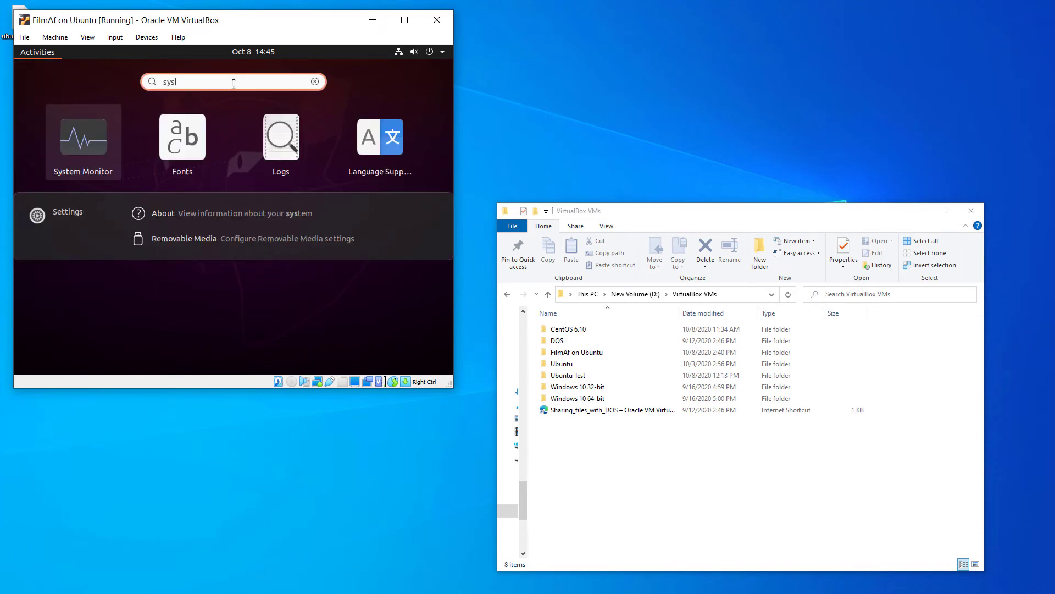
pyautogui.write('tem')
pyautogui.press('Return')
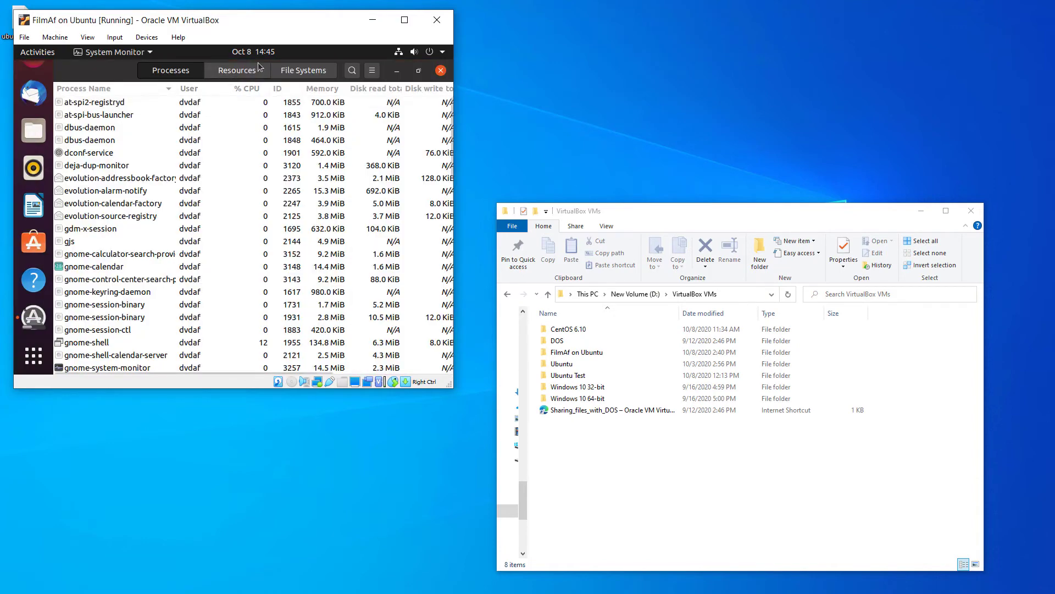
pyautogui.click(258, 71)
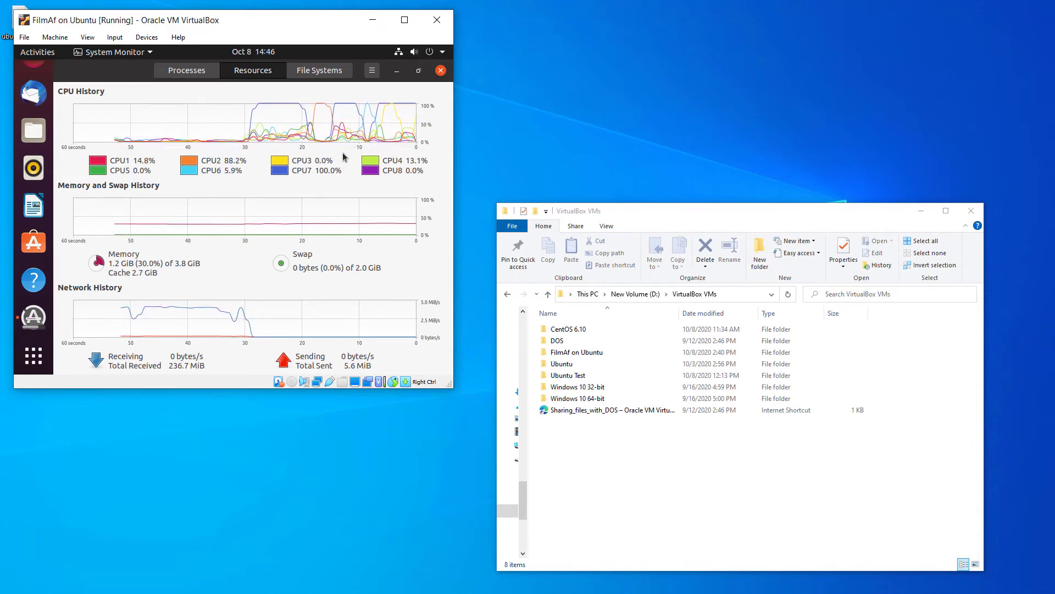
pyautogui.click(425, 71)
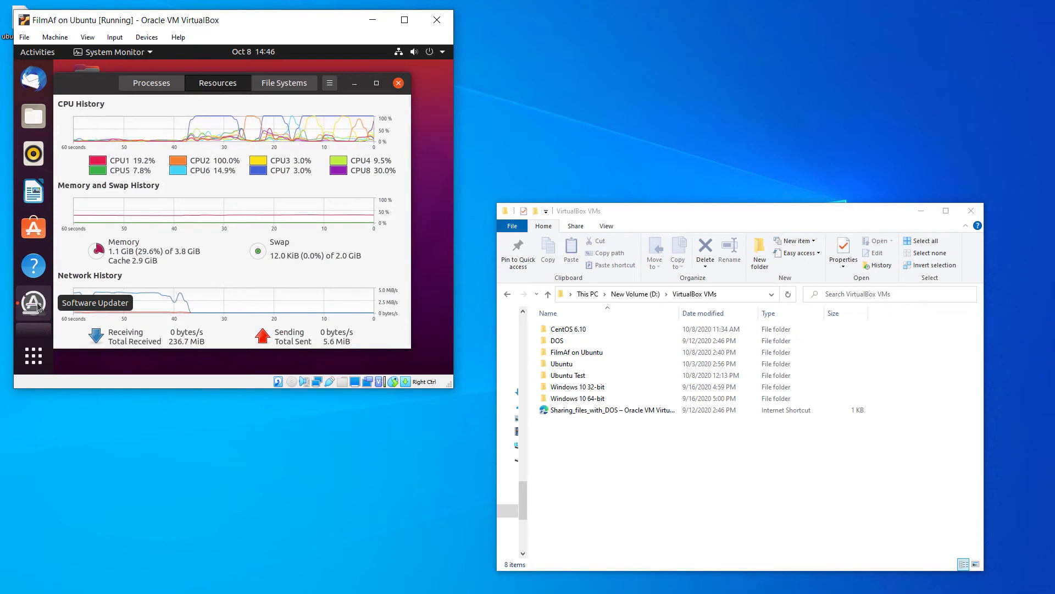
# Bring Software Updater's installation progress to the front from the Ubuntu dock
pyautogui.click(34, 304)
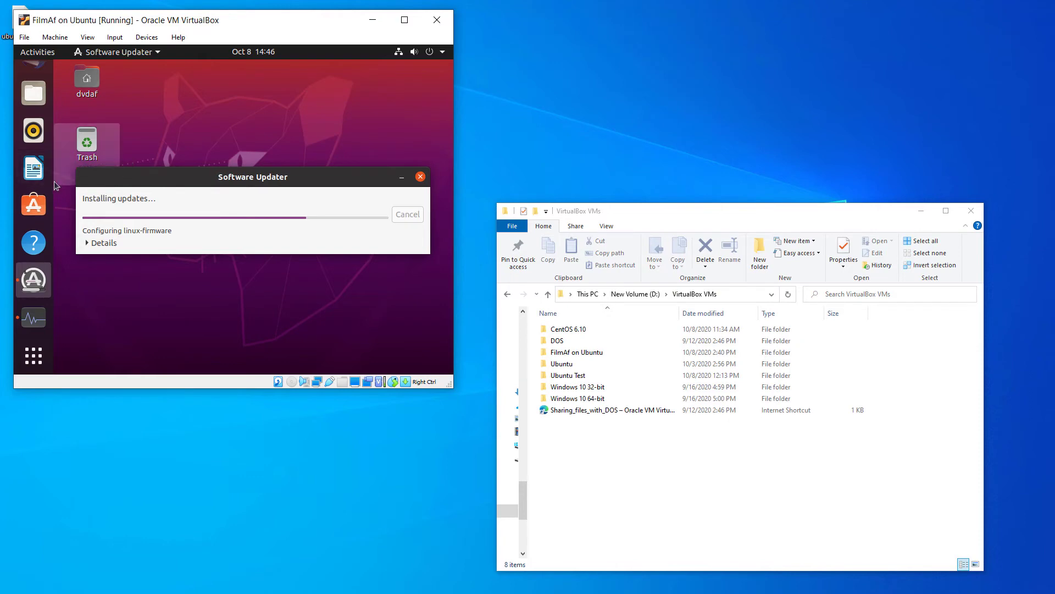
pyautogui.scroll(2, 31, 189)
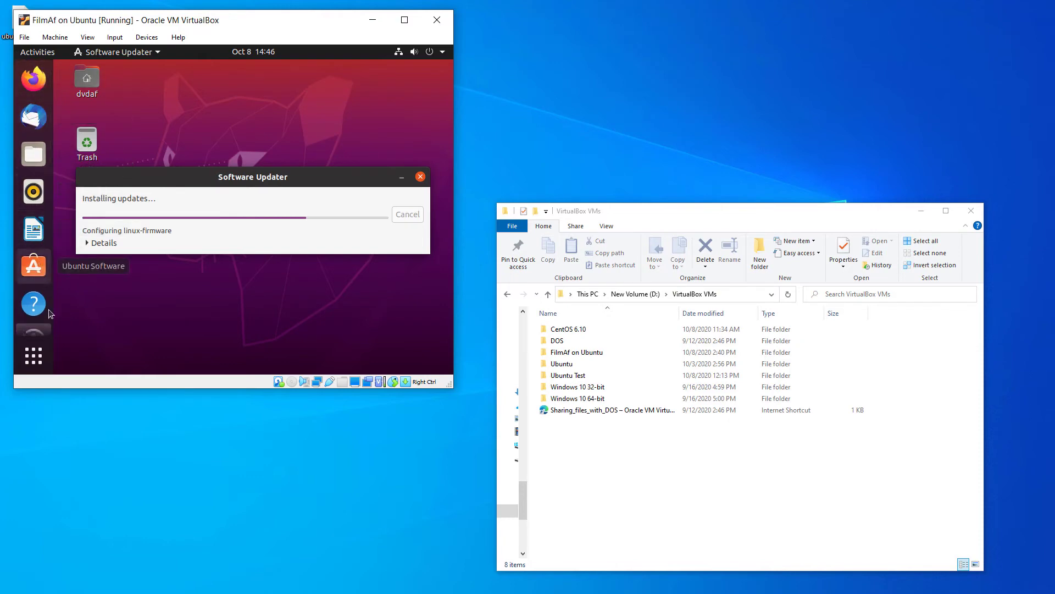
pyautogui.scroll(-2, 32, 328)
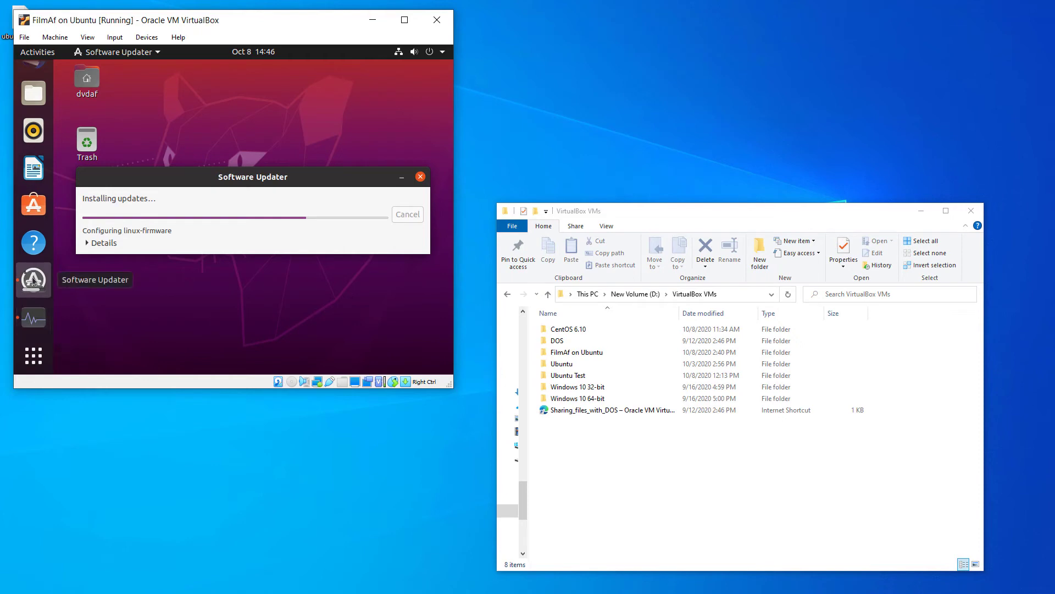
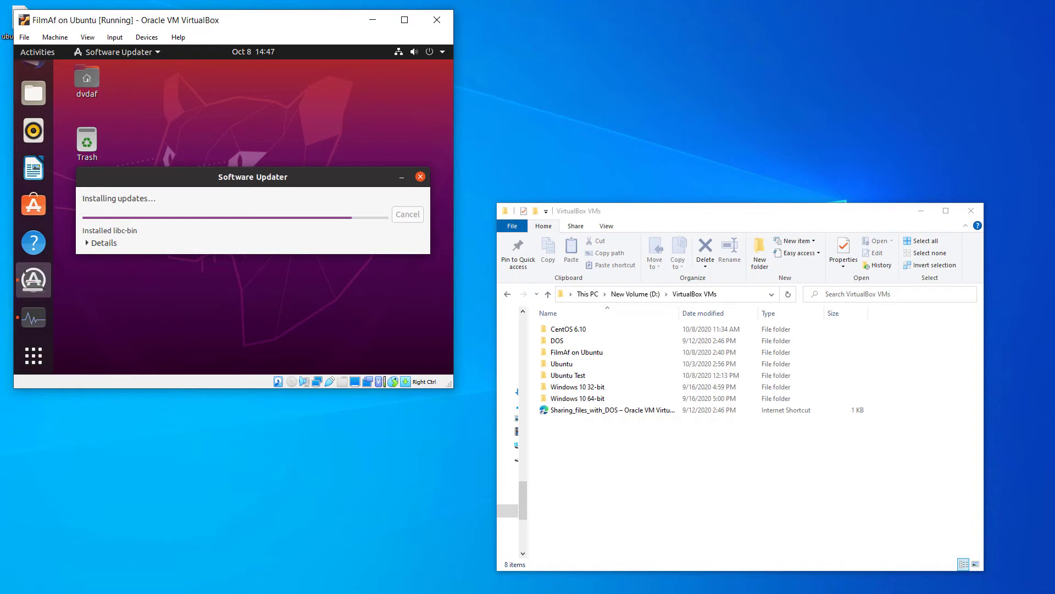
# Switch to the WordPad setup notes and mark the Install guest services step
pyautogui.hotkey('alt', 'Tab')
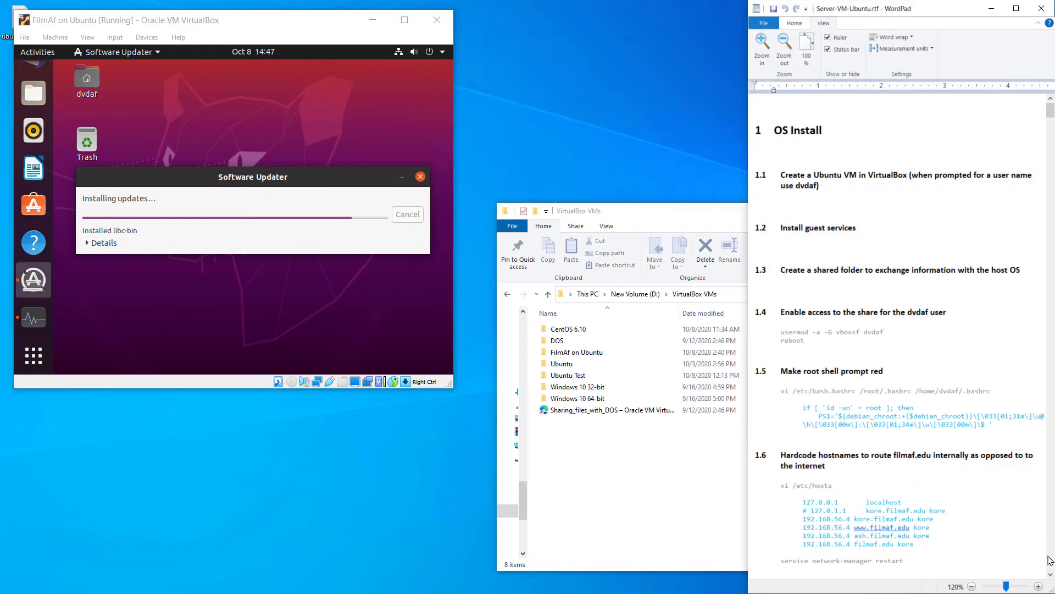
pyautogui.scroll(-3, 871, 207)
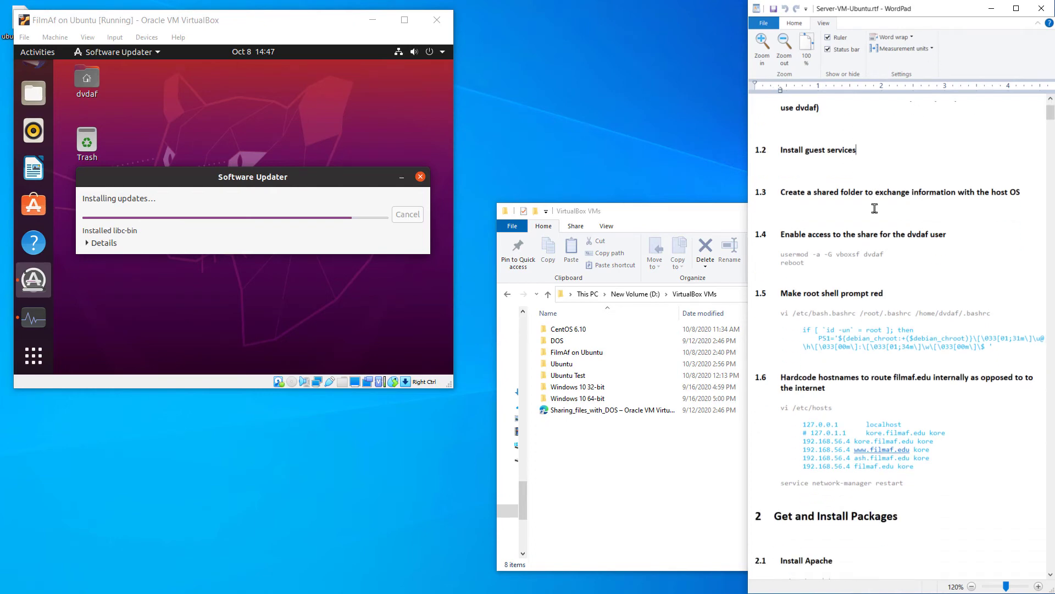
pyautogui.scroll(3, 874, 208)
pyautogui.click(875, 209)
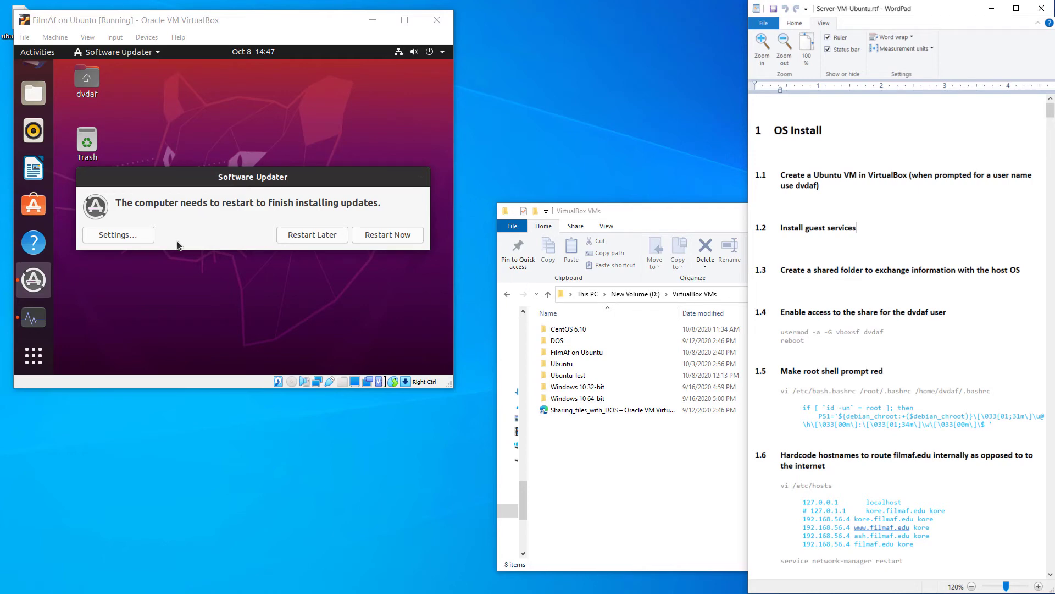
# Restart Ubuntu from Software Updater to finish installing the updates
pyautogui.click(384, 237)
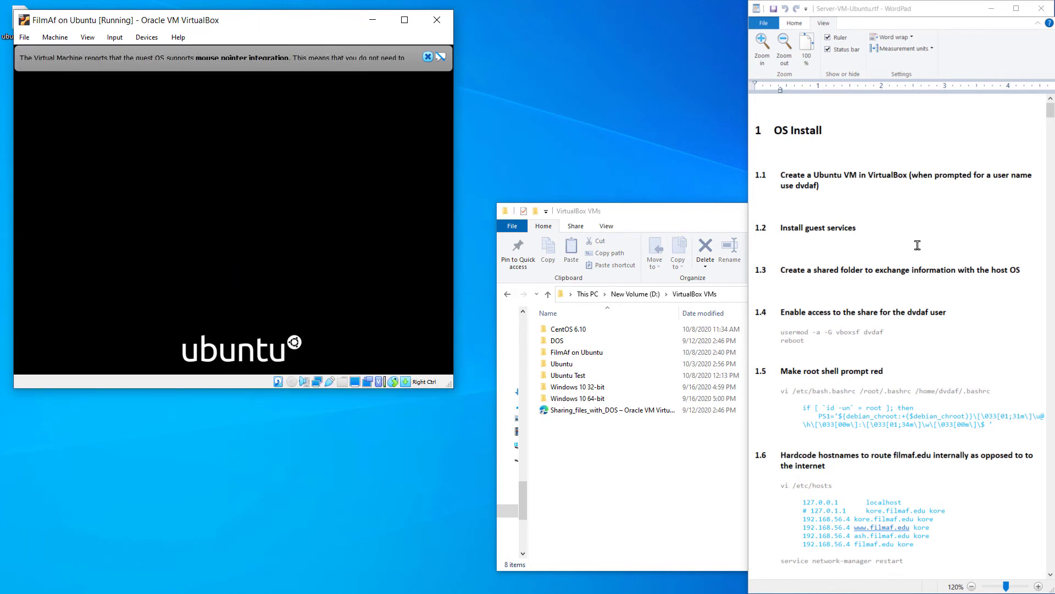
pyautogui.click(818, 224)
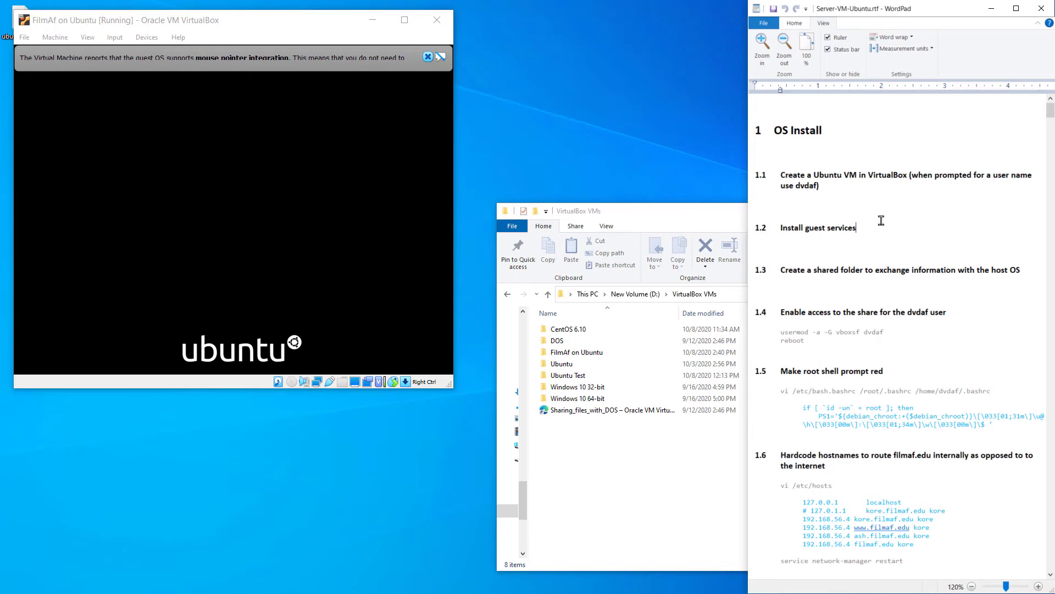
pyautogui.click(244, 22)
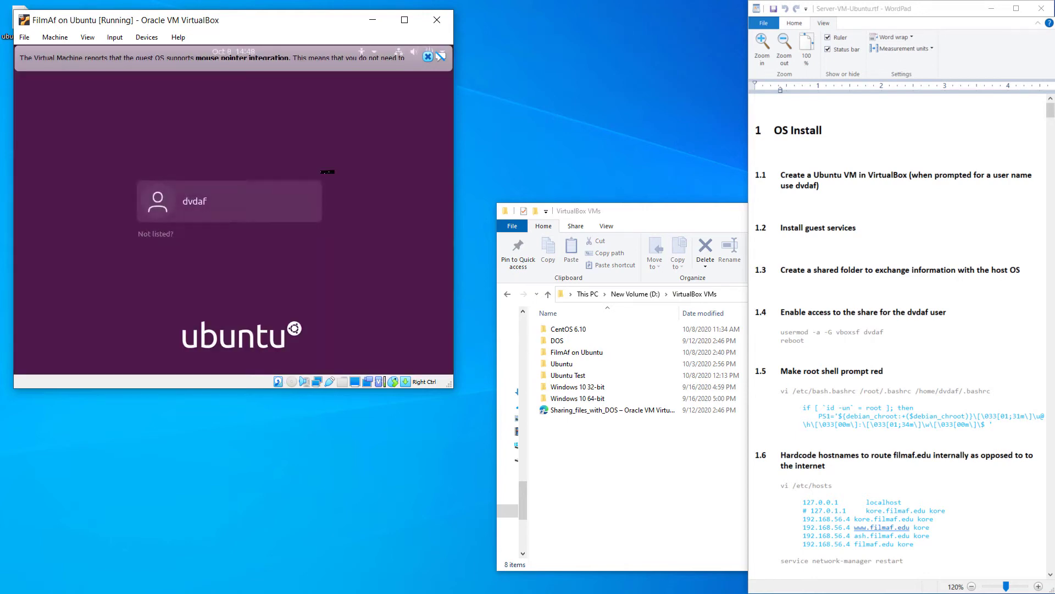
# At the Ubuntu login screen, pick the user account and log in with its password
pyautogui.click(219, 205)
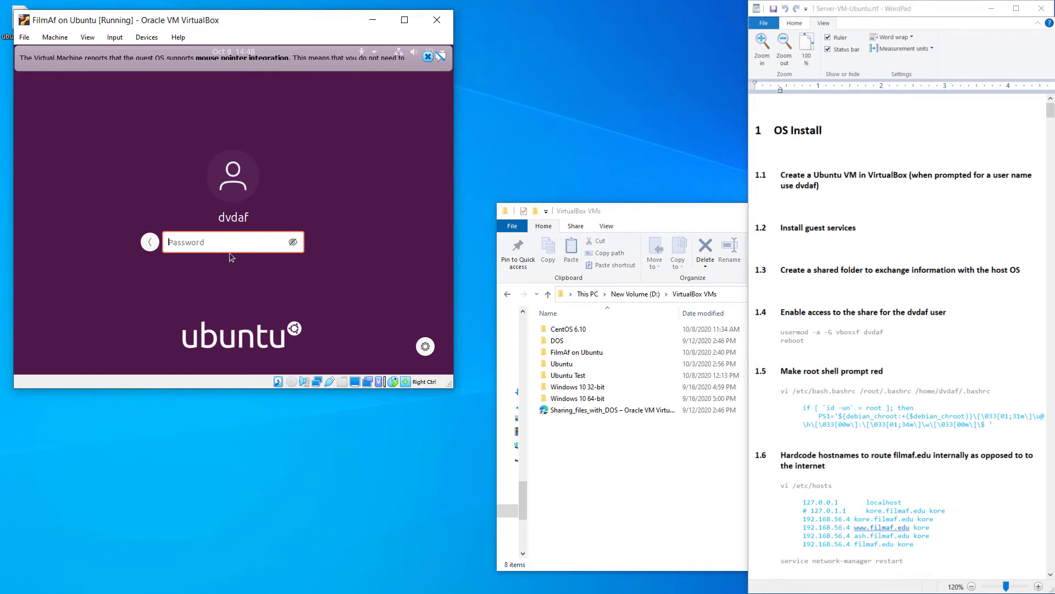
pyautogui.write('*****')
pyautogui.press('Return')
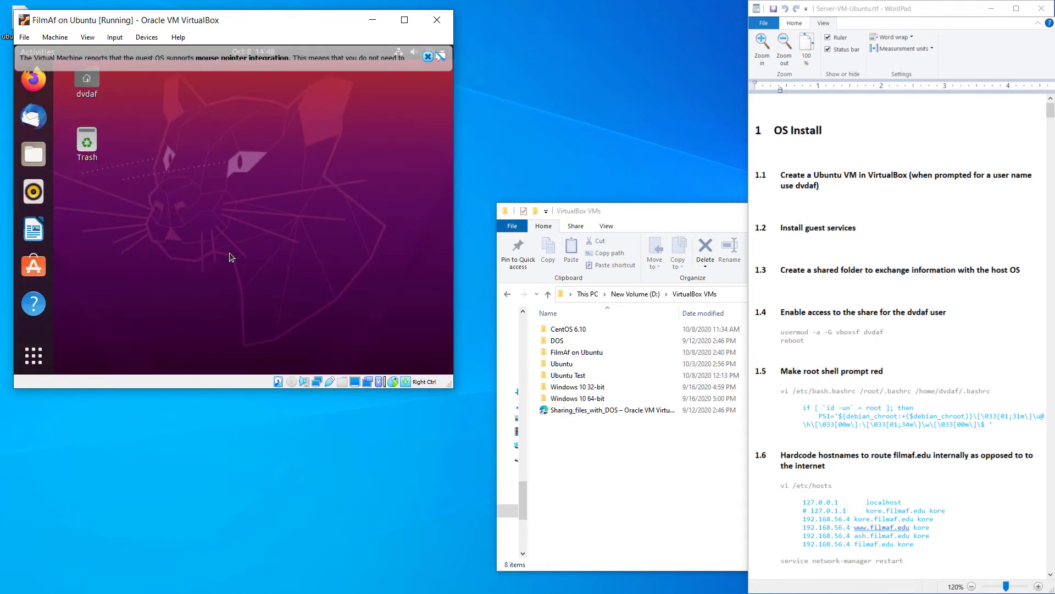
# Open D:\VM Share in File Explorer and dismiss VirtualBox's mouse integration notice
pyautogui.click(684, 464)
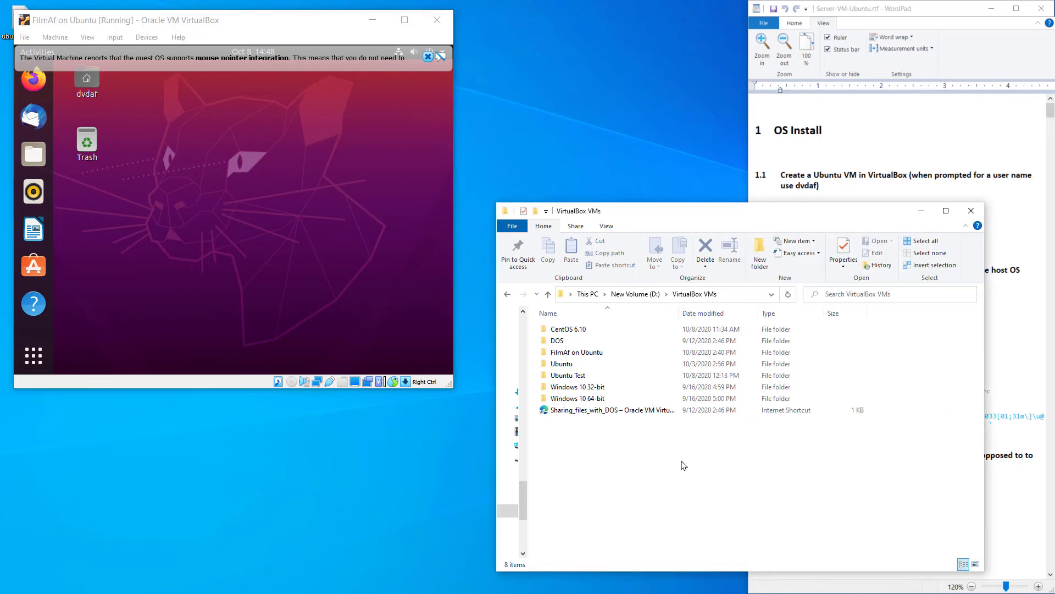
pyautogui.click(618, 295)
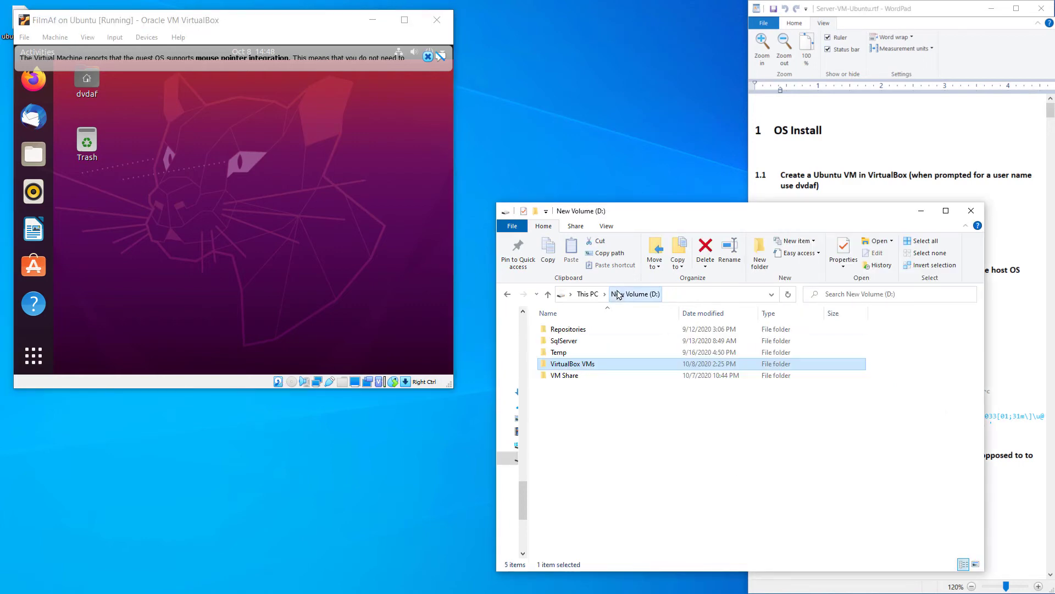
pyautogui.doubleClick(566, 375)
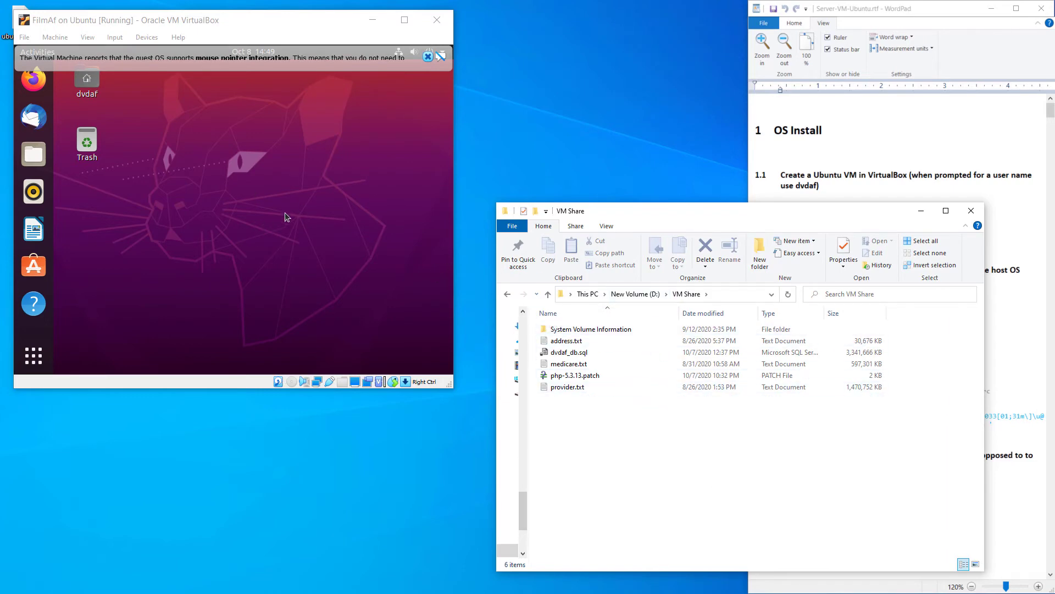
pyautogui.click(427, 58)
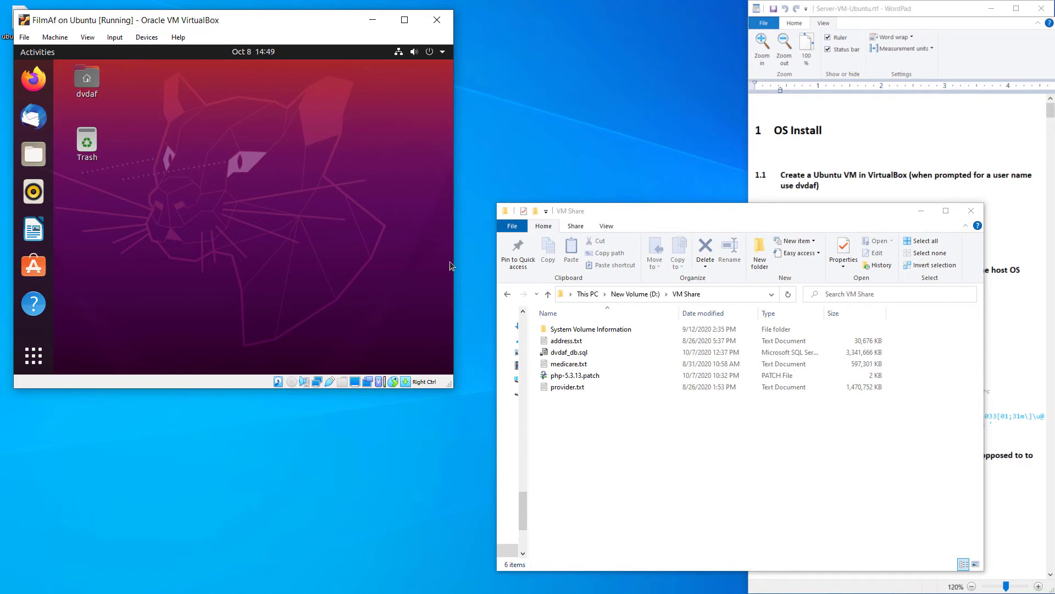
# Insert the Guest Additions CD image, run and authenticate its installer, then close the finished terminal
pyautogui.click(1000, 184)
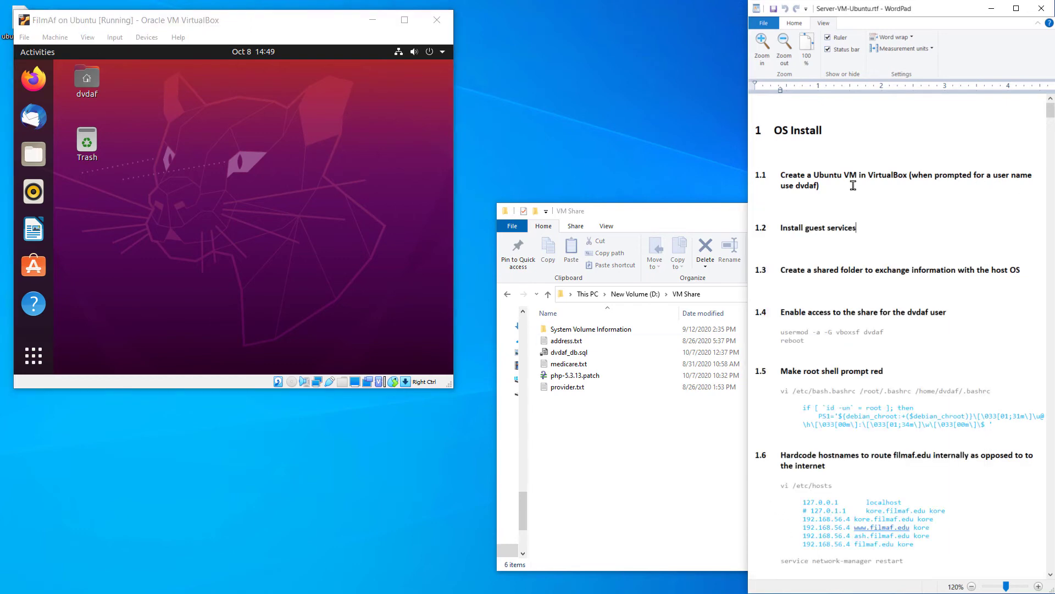
pyautogui.click(136, 42)
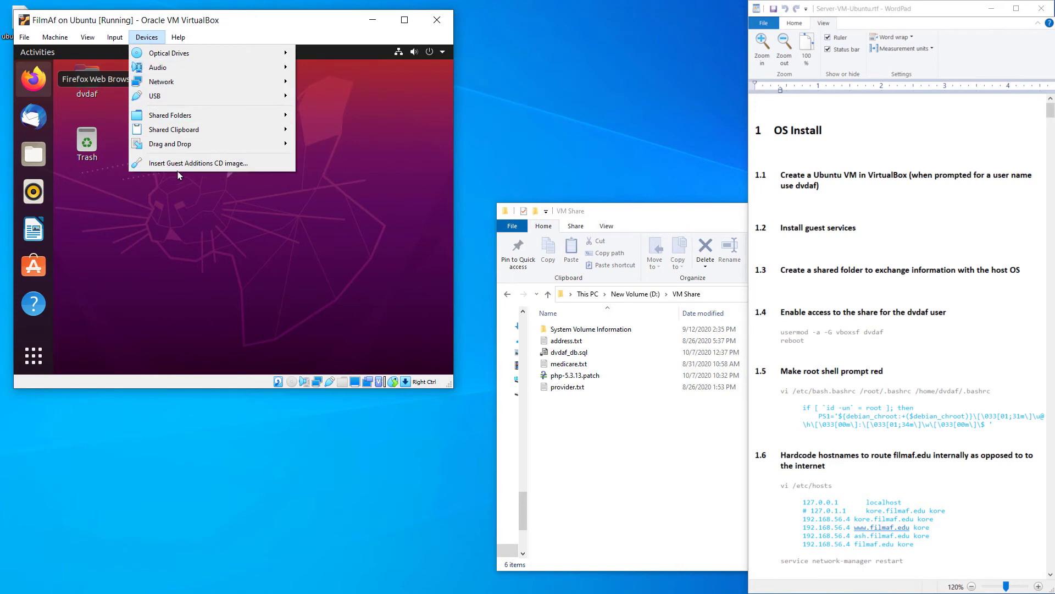
pyautogui.click(215, 164)
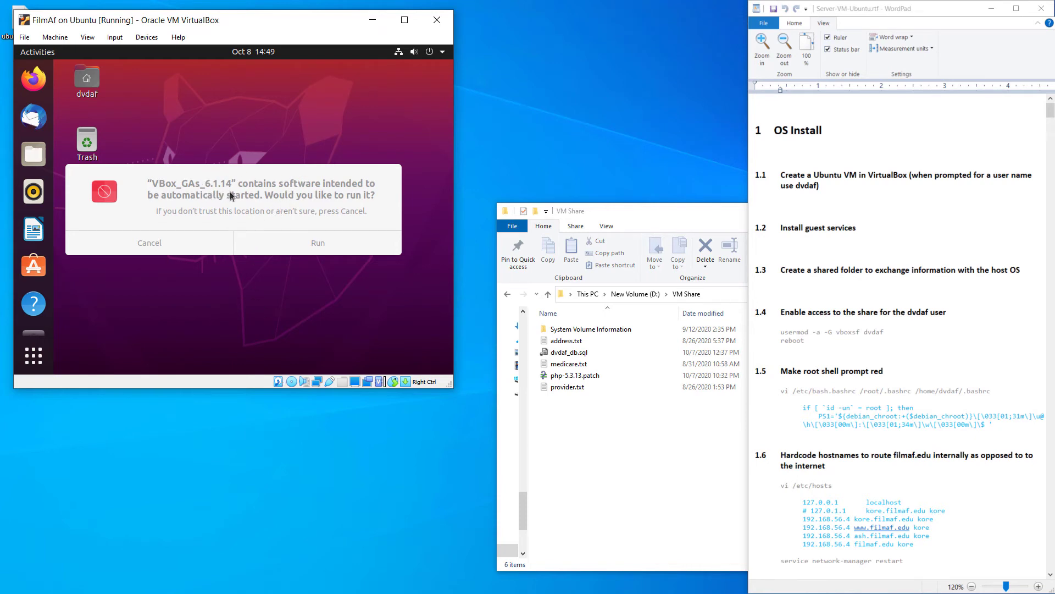
pyautogui.click(318, 244)
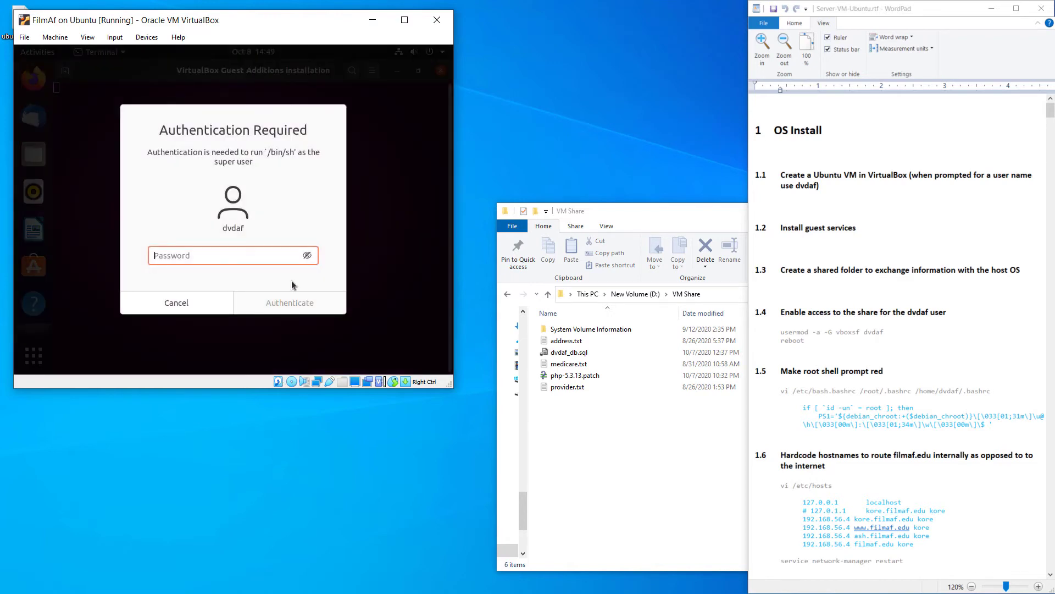
pyautogui.write('••••')
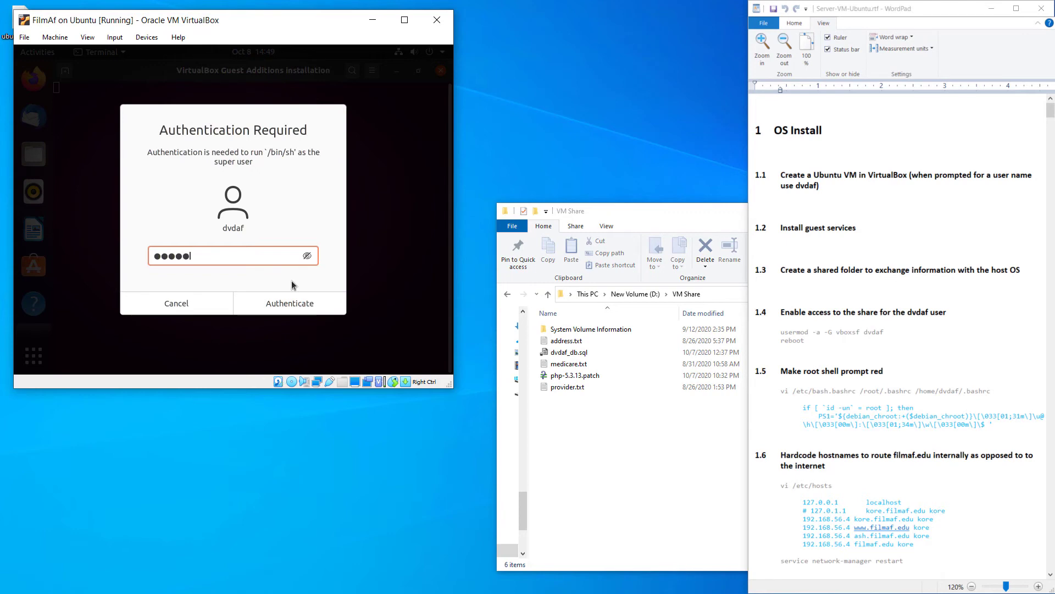
pyautogui.write('••••')
pyautogui.click(312, 298)
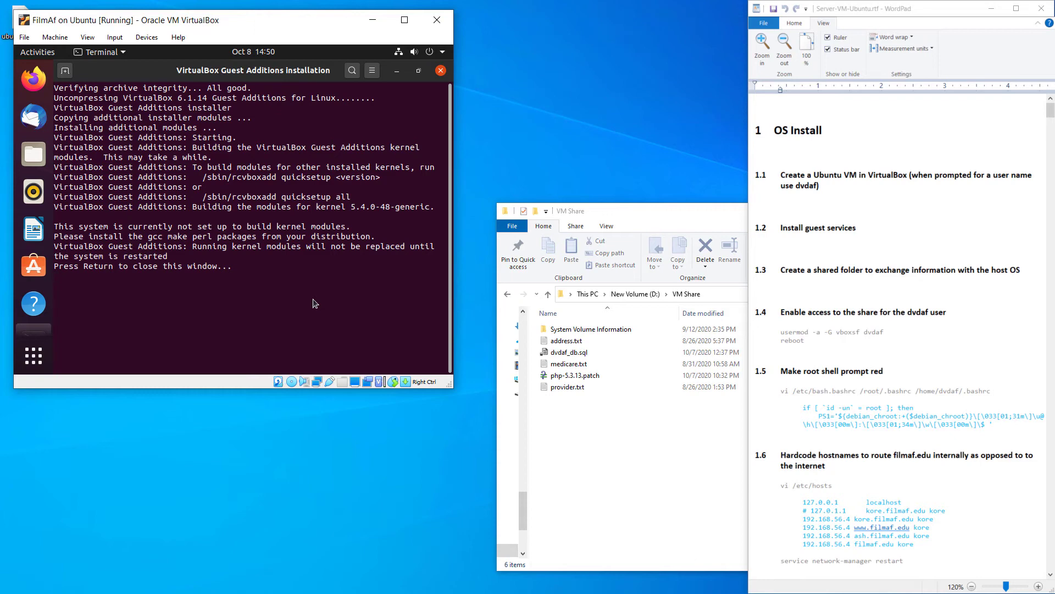
pyautogui.press('Return')
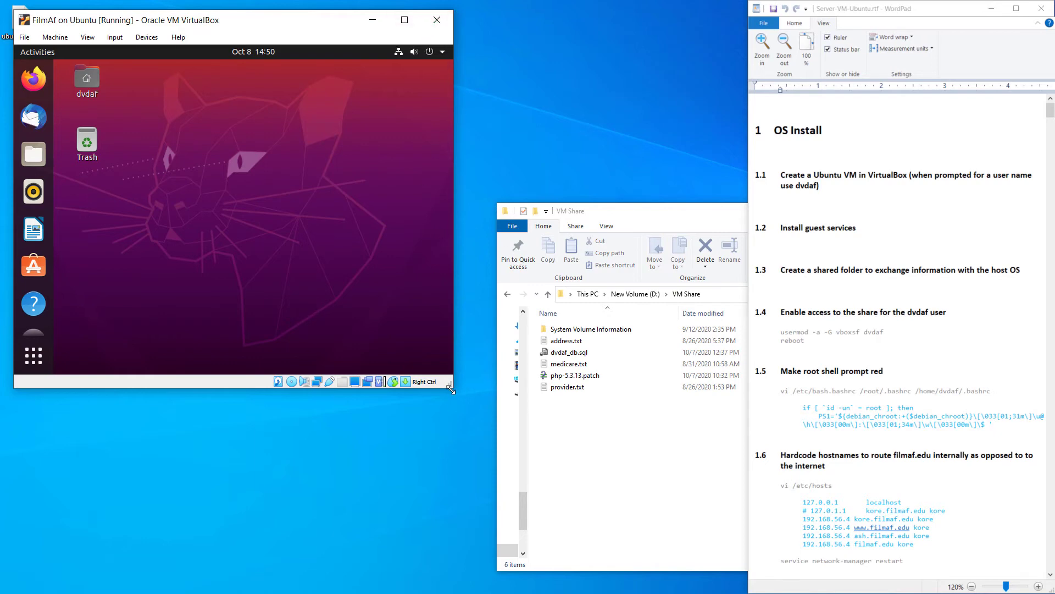
# Enlarge, maximize and restore the VM window, then resize it to show the whole Ubuntu desktop
pyautogui.moveTo(451, 390); pyautogui.dragTo(875, 531)
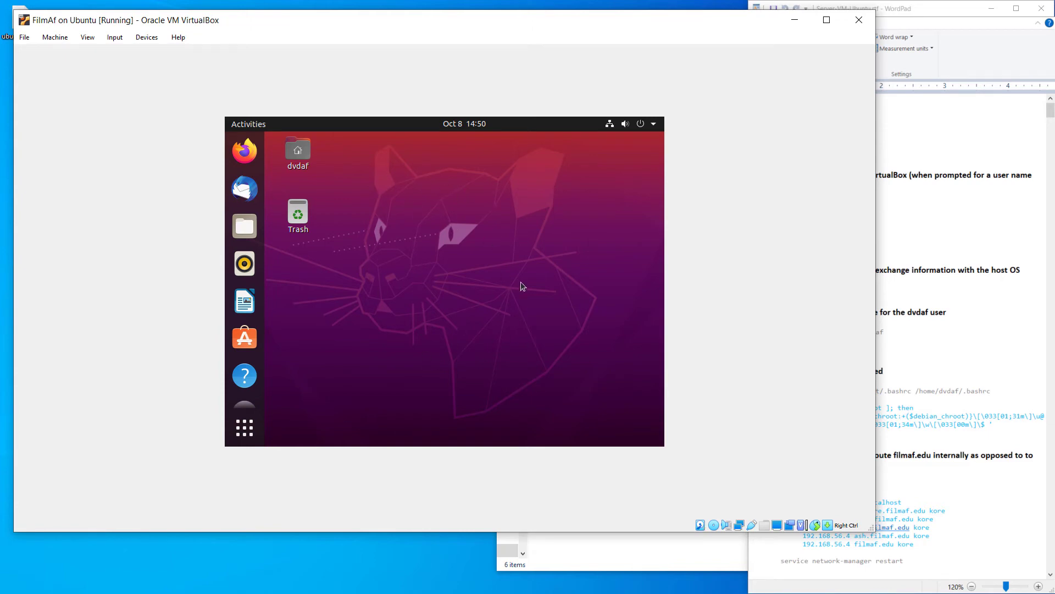
pyautogui.click(826, 20)
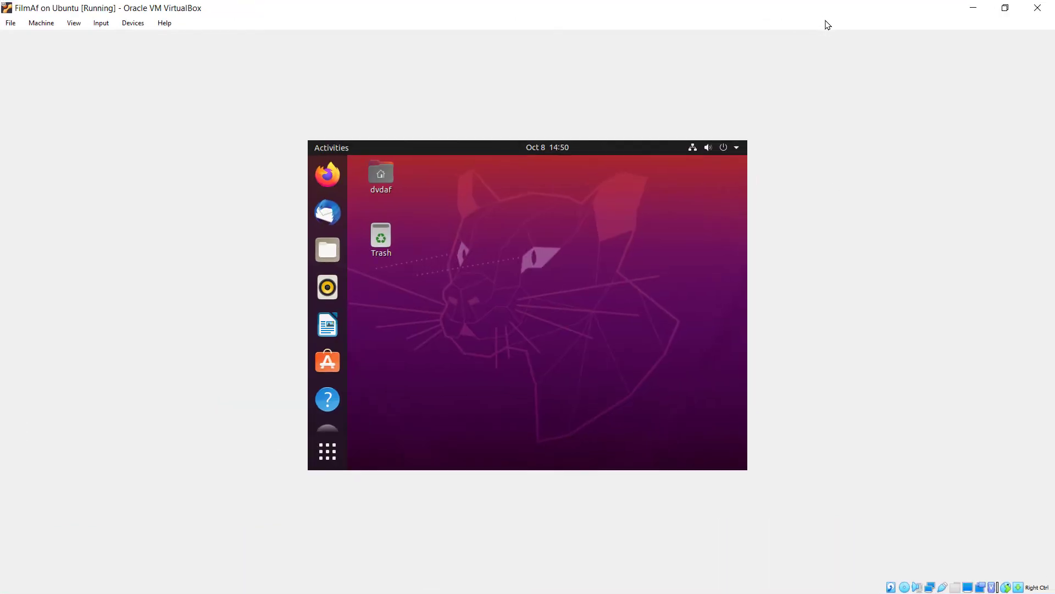
pyautogui.click(1005, 8)
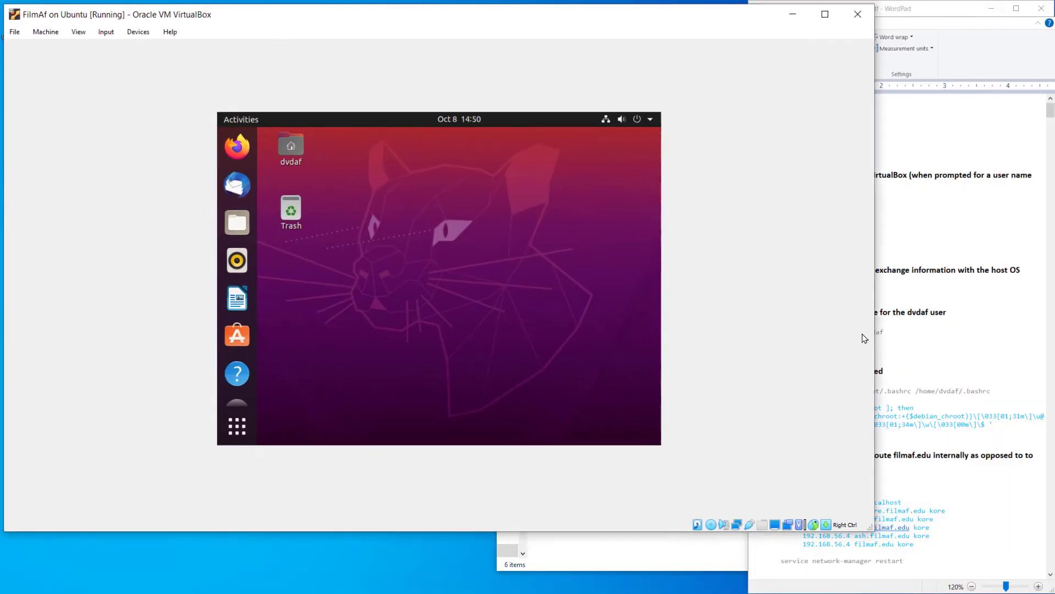
pyautogui.moveTo(871, 528); pyautogui.dragTo(195, 225)
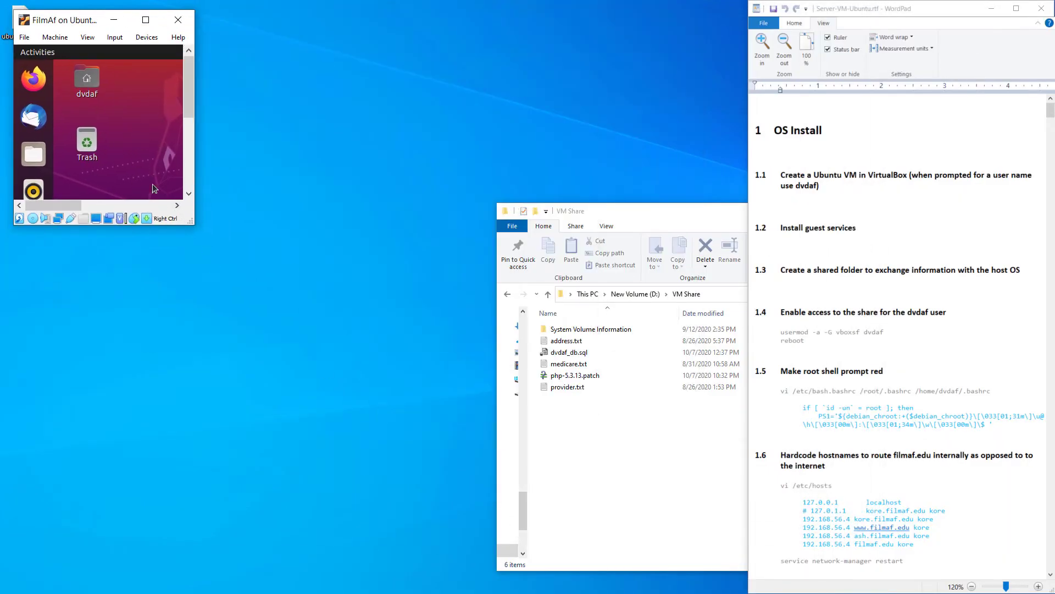
pyautogui.moveTo(196, 223); pyautogui.dragTo(745, 482)
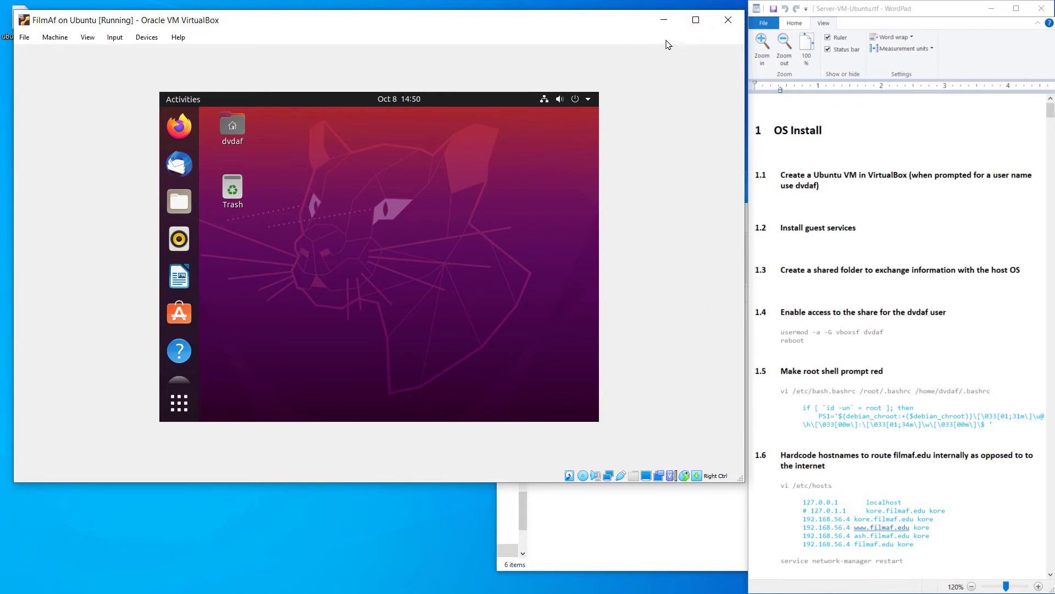
# Power off Ubuntu from its system menu's Power Off / Log Out options and confirm
pyautogui.click(588, 101)
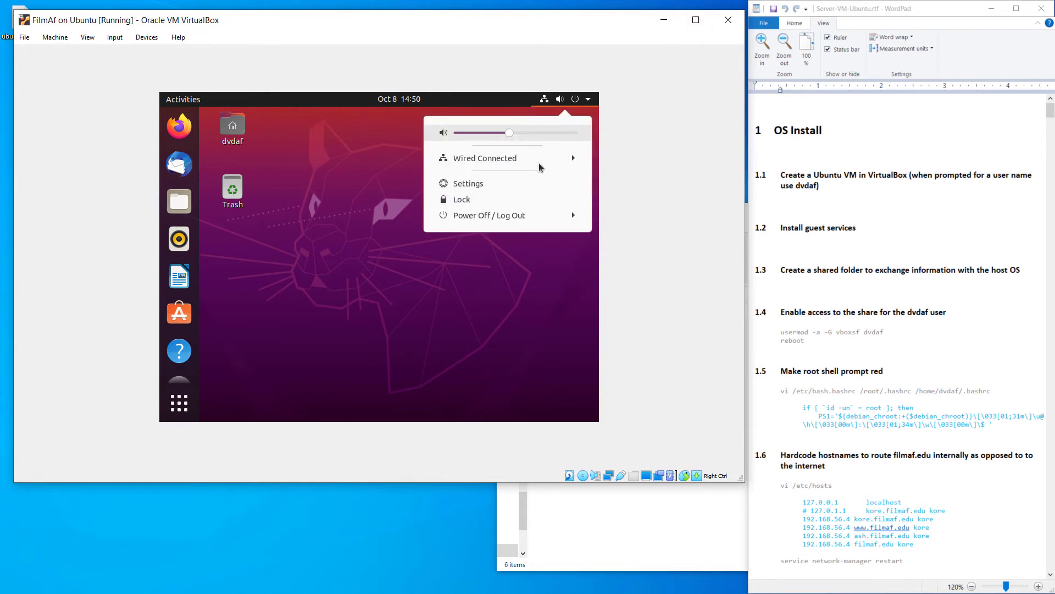
pyautogui.click(490, 219)
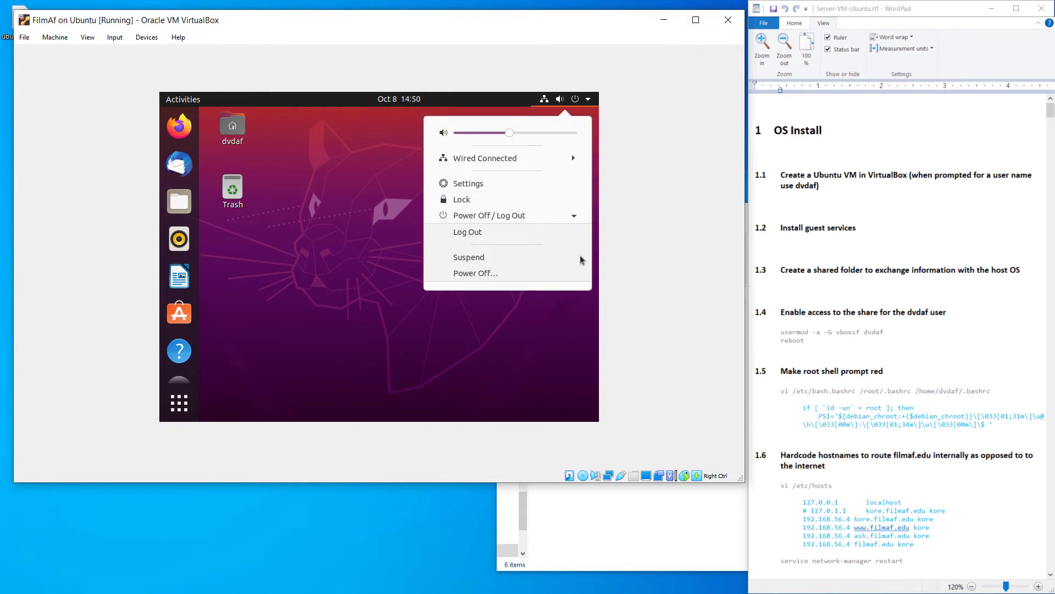
pyautogui.click(481, 278)
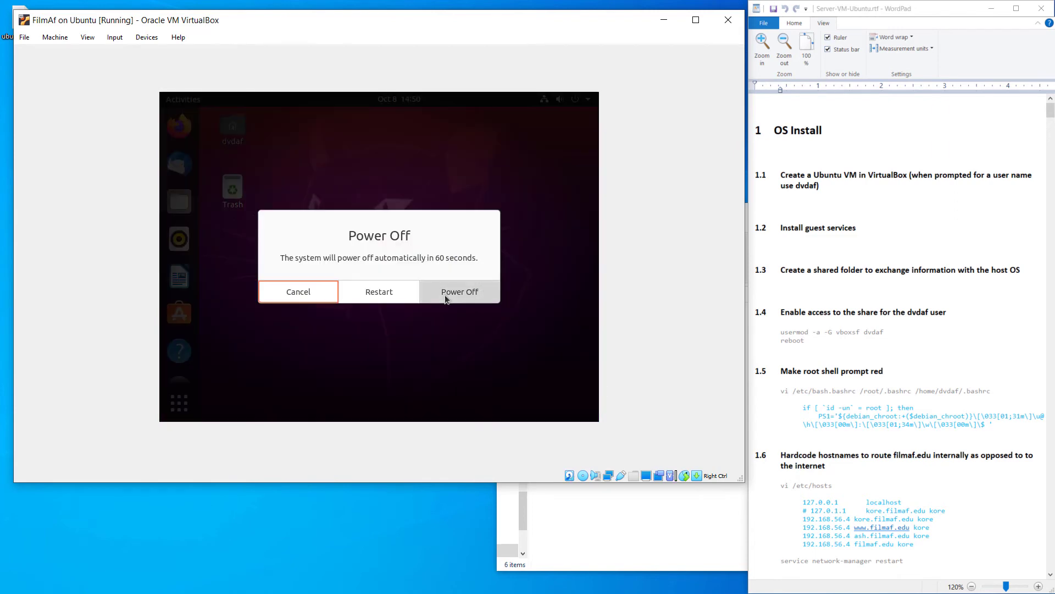
pyautogui.click(446, 299)
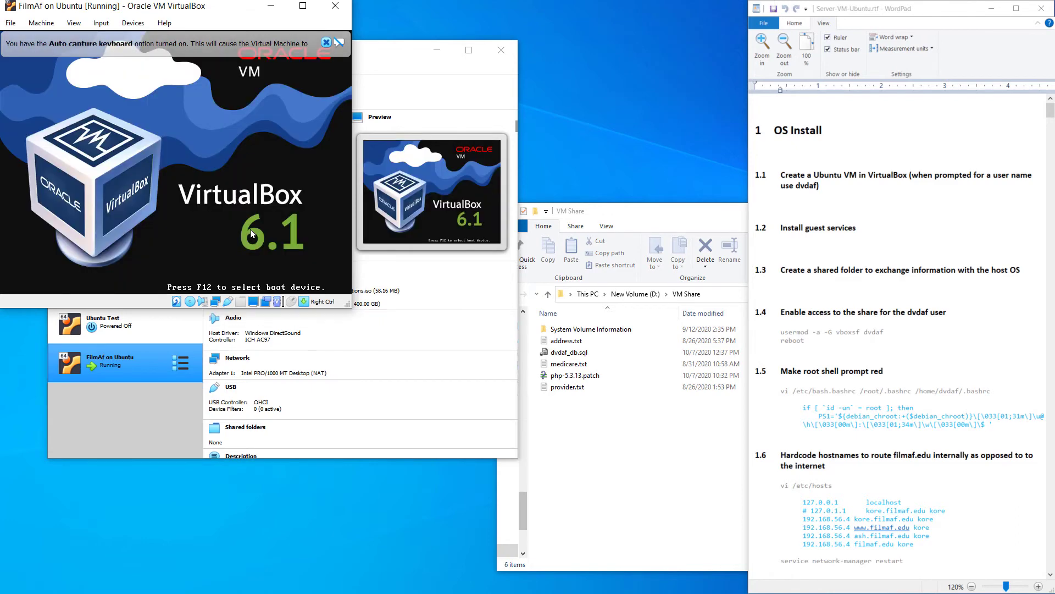
# Dismiss the keyboard and mouse notices, move to the Install guest services line in the notes, and raise VirtualBox Manager
pyautogui.click(326, 43)
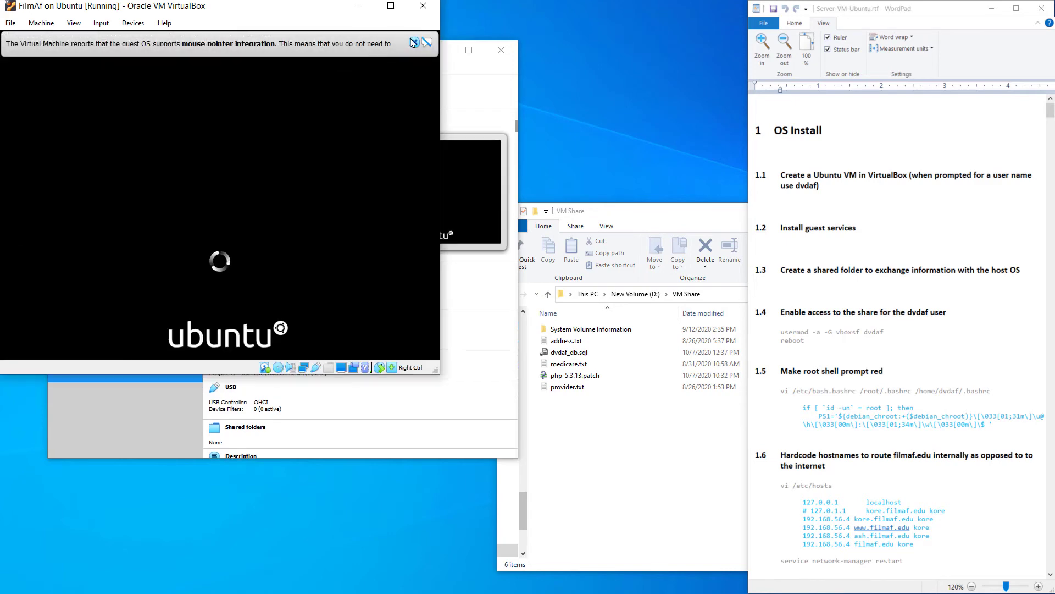
pyautogui.click(413, 43)
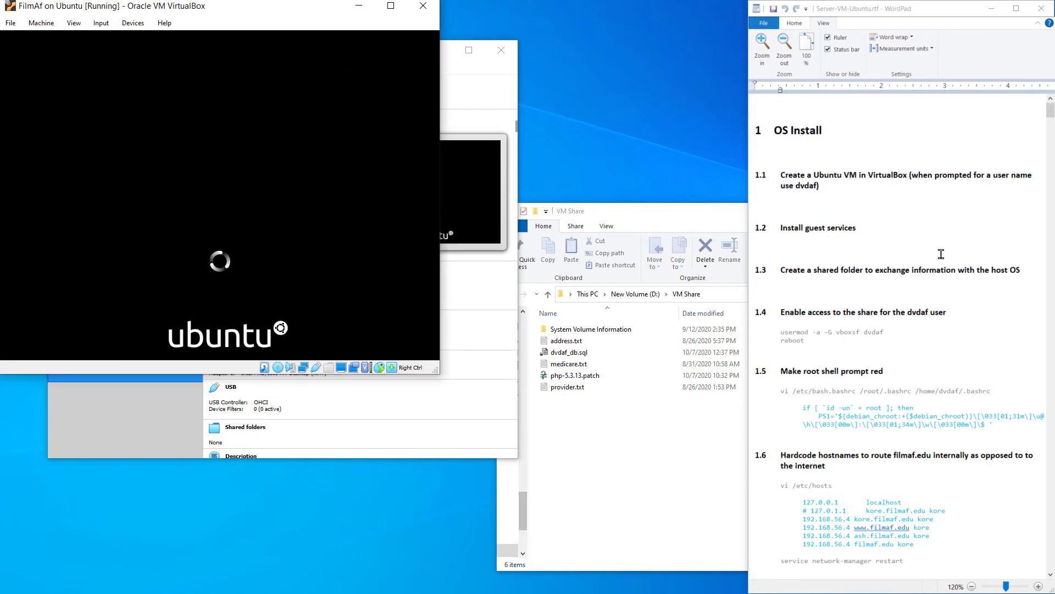
pyautogui.click(804, 270)
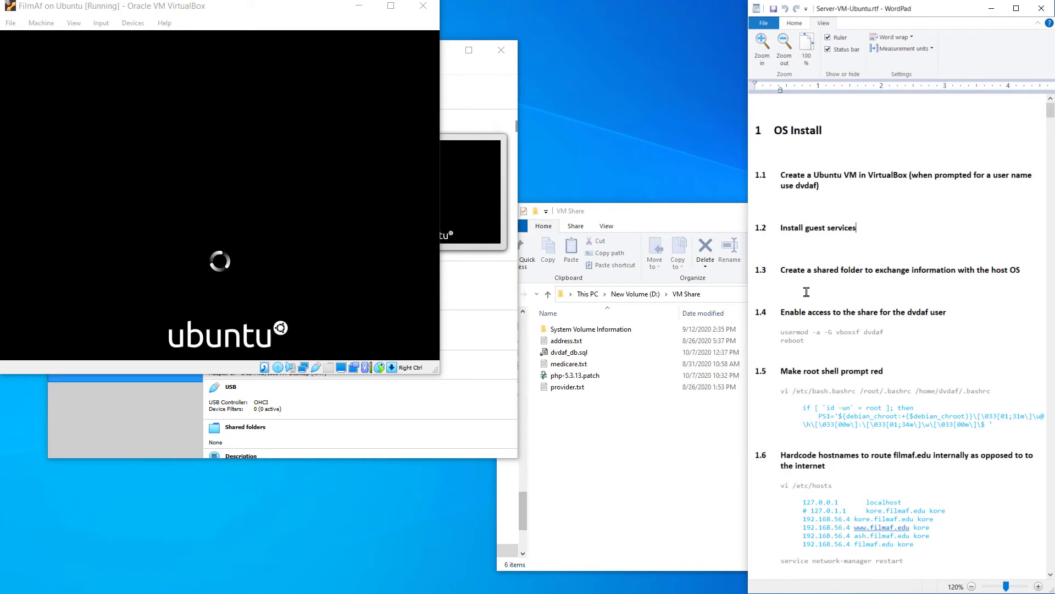
pyautogui.press('Up')
pyautogui.press('End')
pyautogui.click(451, 70)
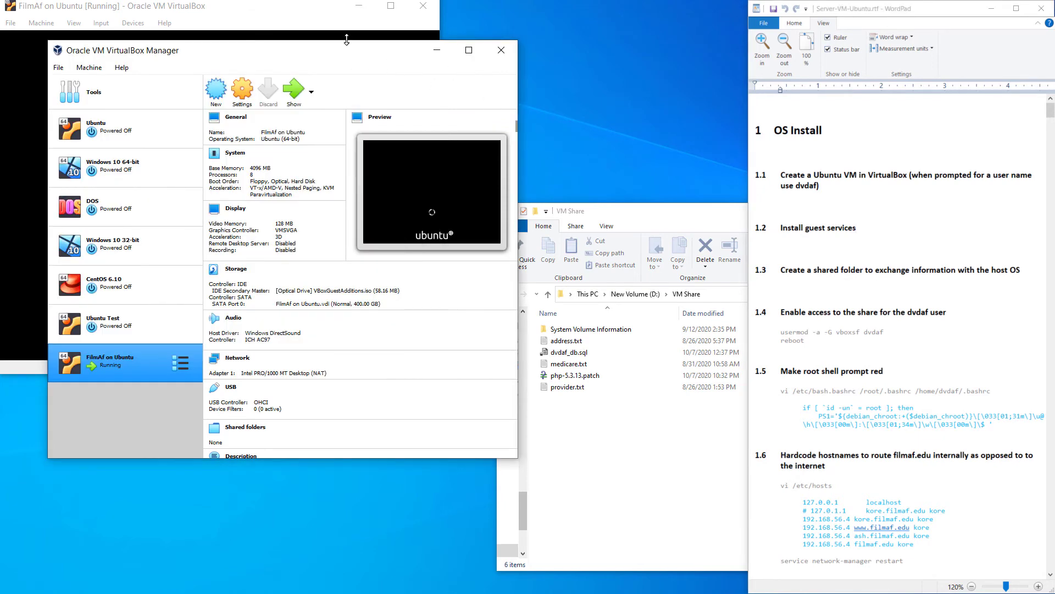
# Close the VM Share folder window and hide the Manager to reveal the running VM
pyautogui.moveTo(337, 53); pyautogui.dragTo(491, 156)
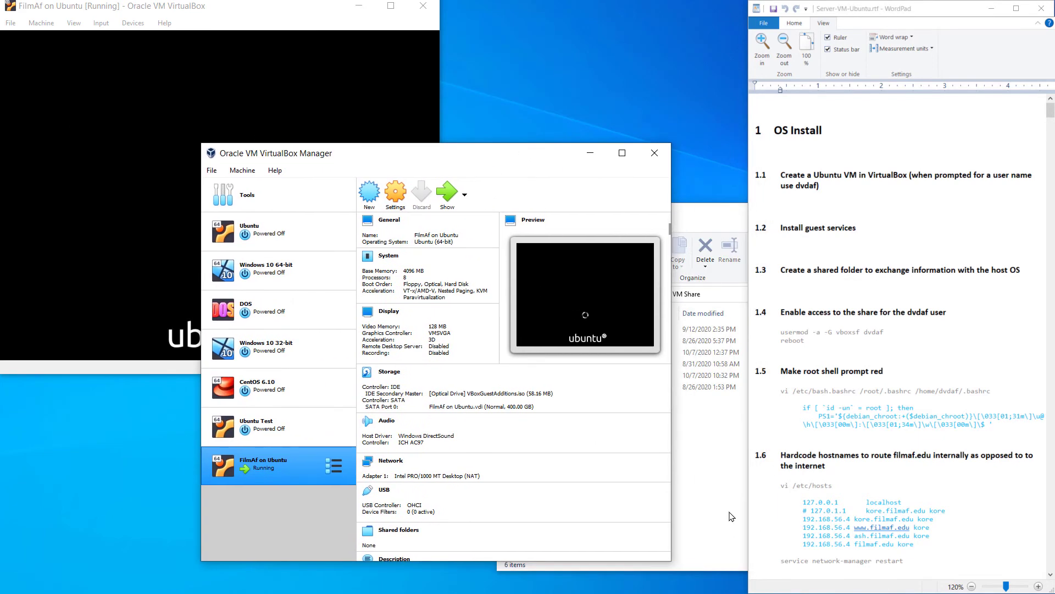
pyautogui.click(732, 517)
pyautogui.hotkey('alt', 'F4')
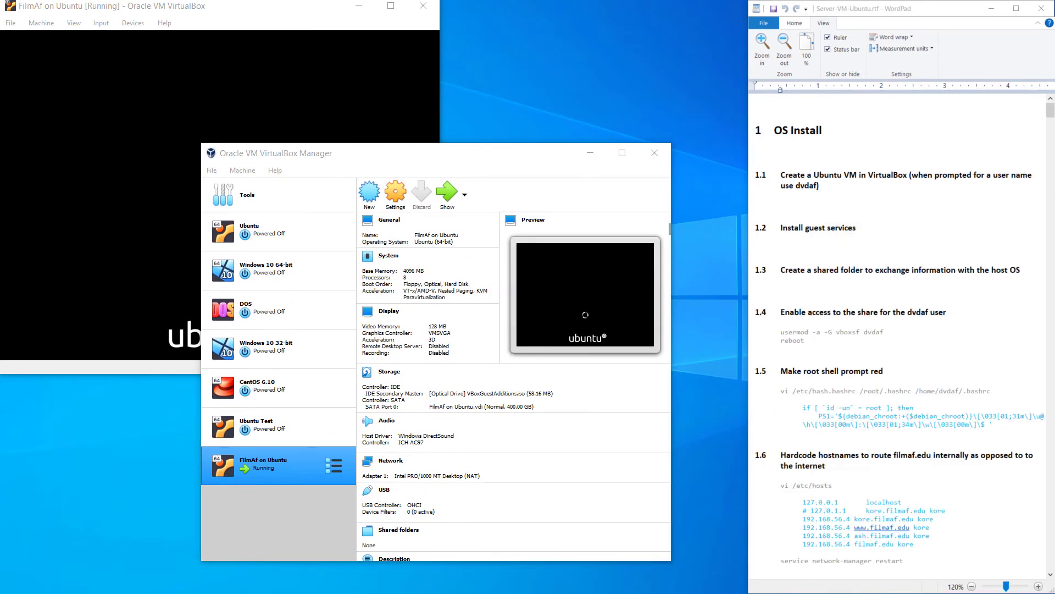
pyautogui.moveTo(443, 155); pyautogui.dragTo(465, 161)
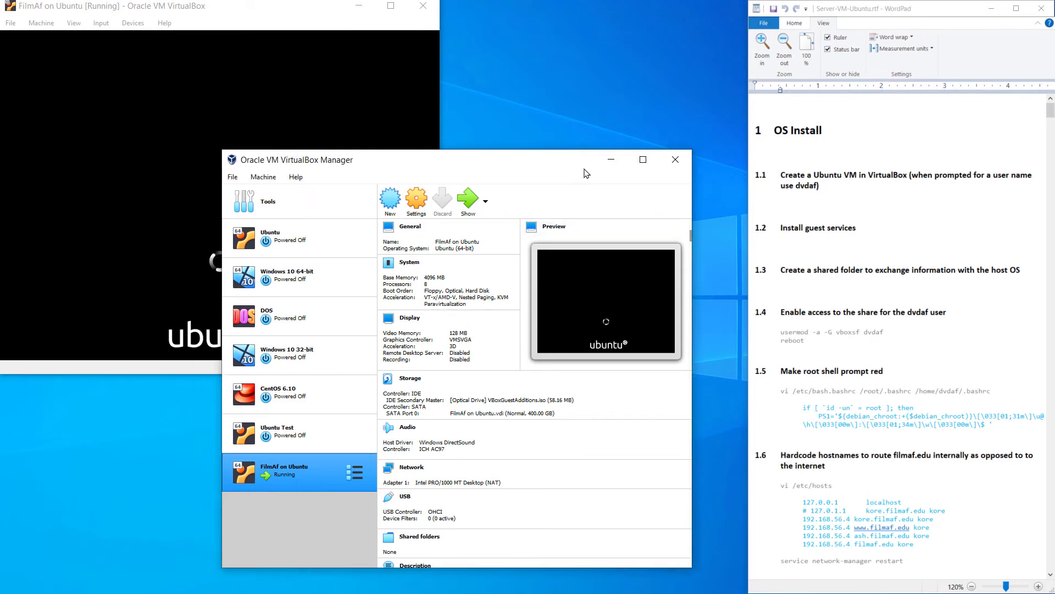
pyautogui.hotkey('alt', 'F4')
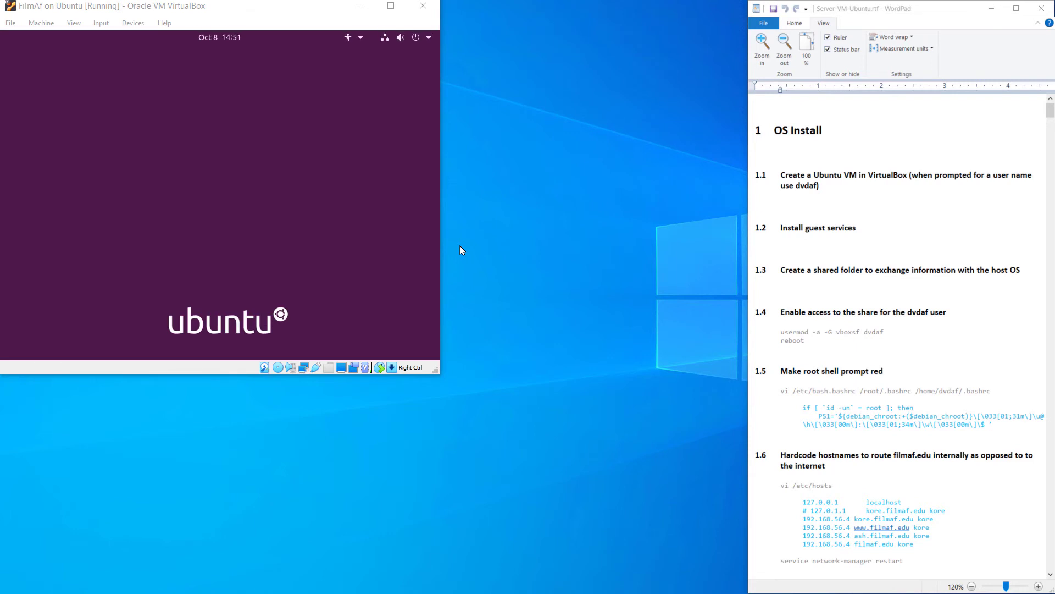
# Power off the Ubuntu VM from the login screen's system menu and confirm the shutdown
pyautogui.click(152, 189)
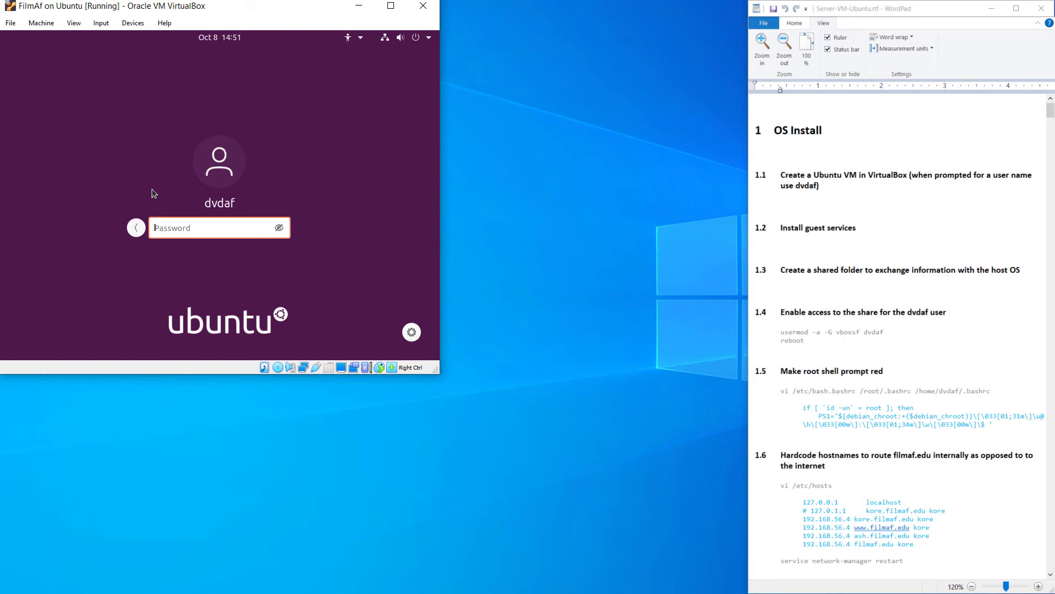
pyautogui.click(429, 37)
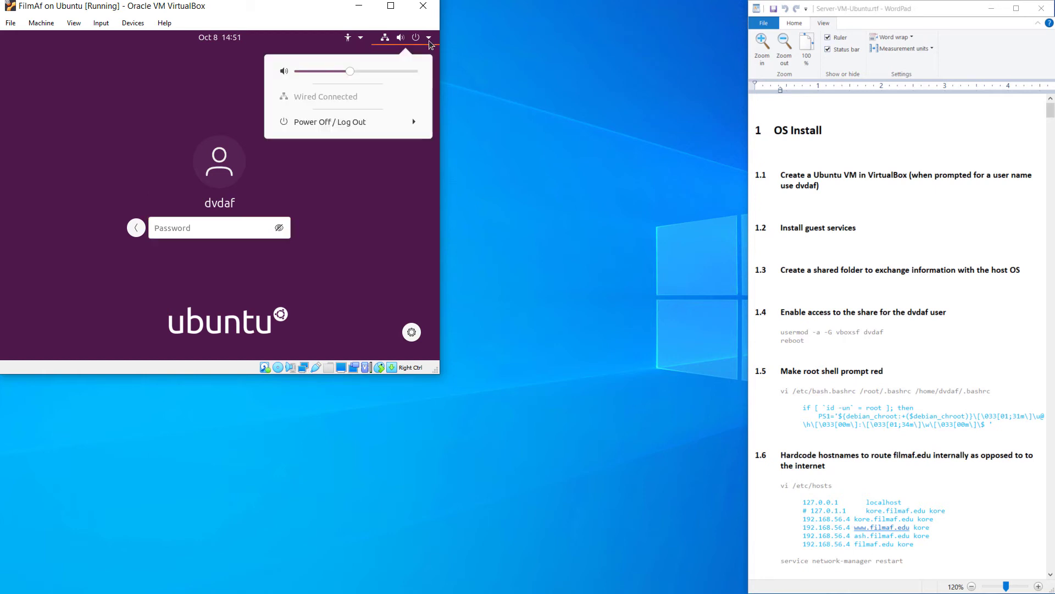
pyautogui.click(365, 124)
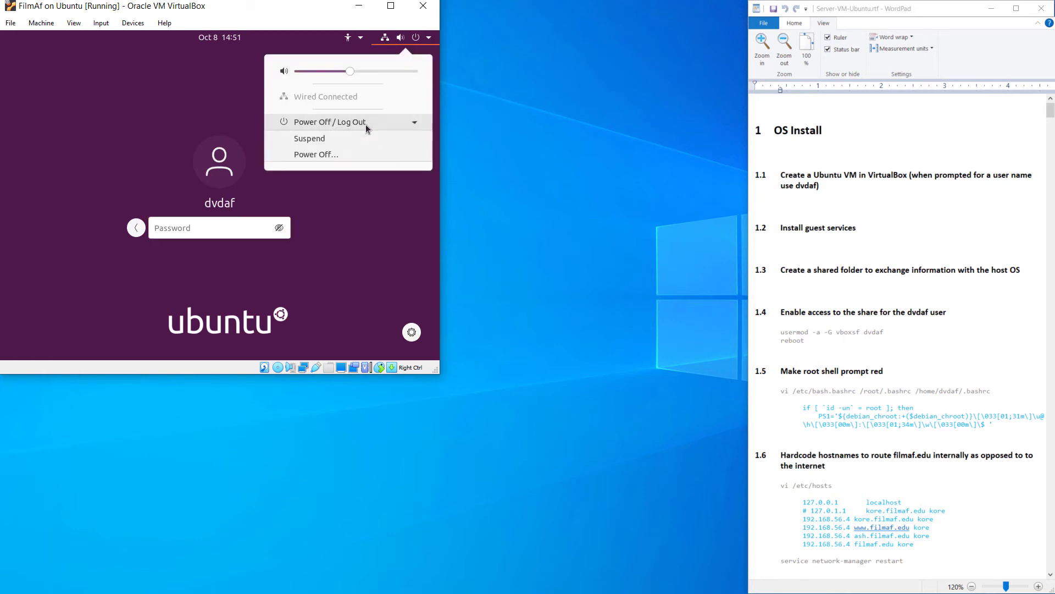
pyautogui.click(368, 156)
pyautogui.click(296, 232)
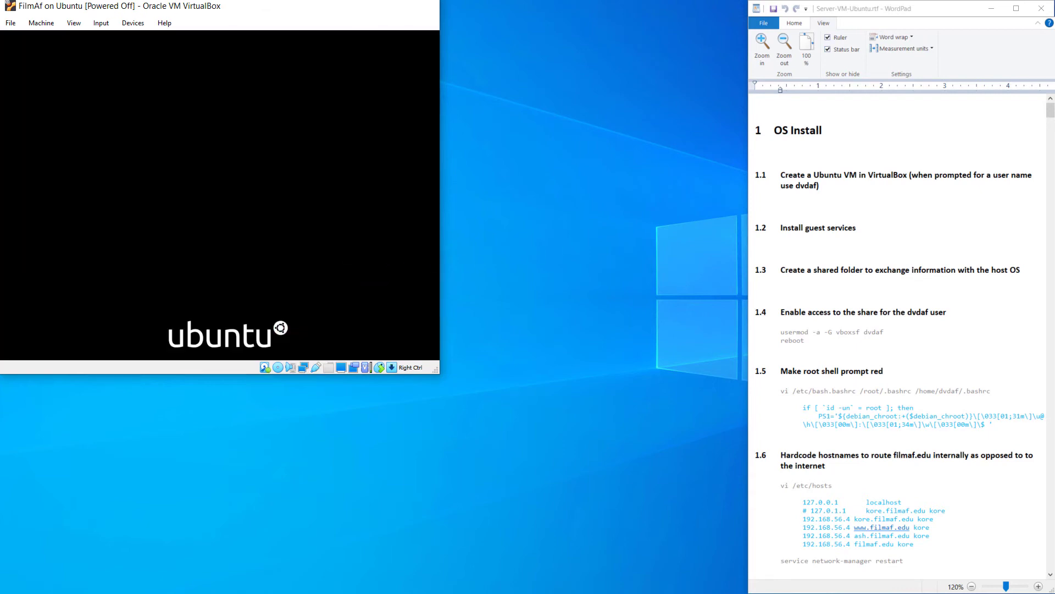
# Open FilmAf on Ubuntu's Settings at Shared Folders and start adding a new share
pyautogui.moveTo(0, 357); pyautogui.dragTo(341, 92)
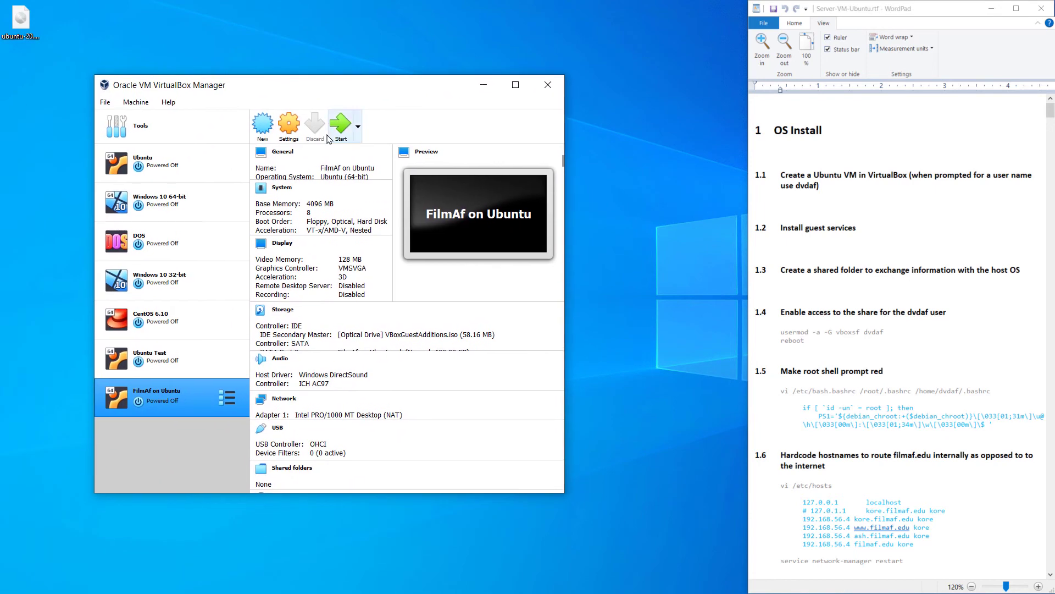
pyautogui.click(293, 133)
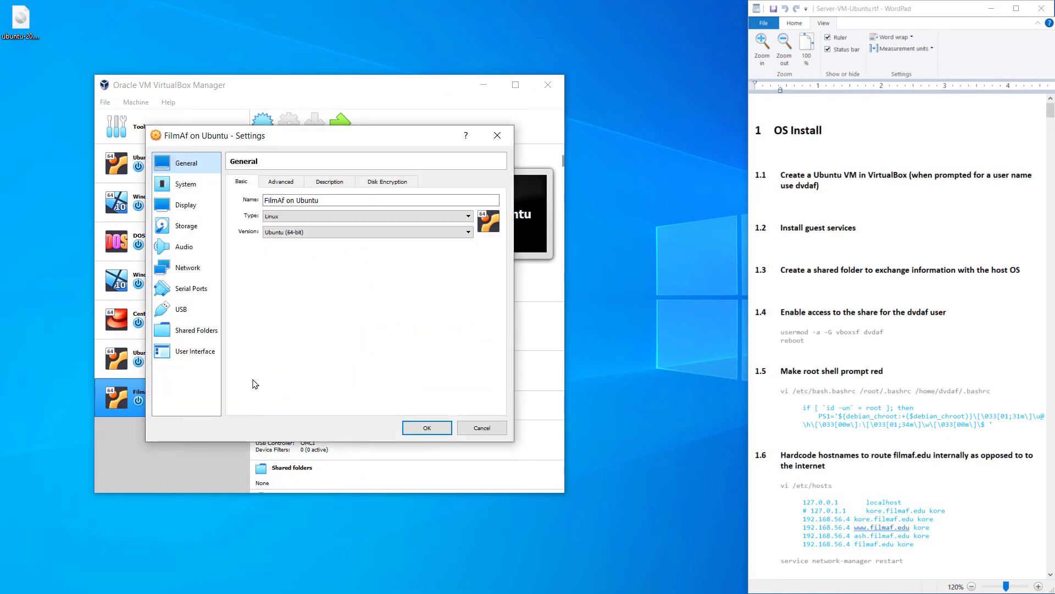
pyautogui.click(193, 331)
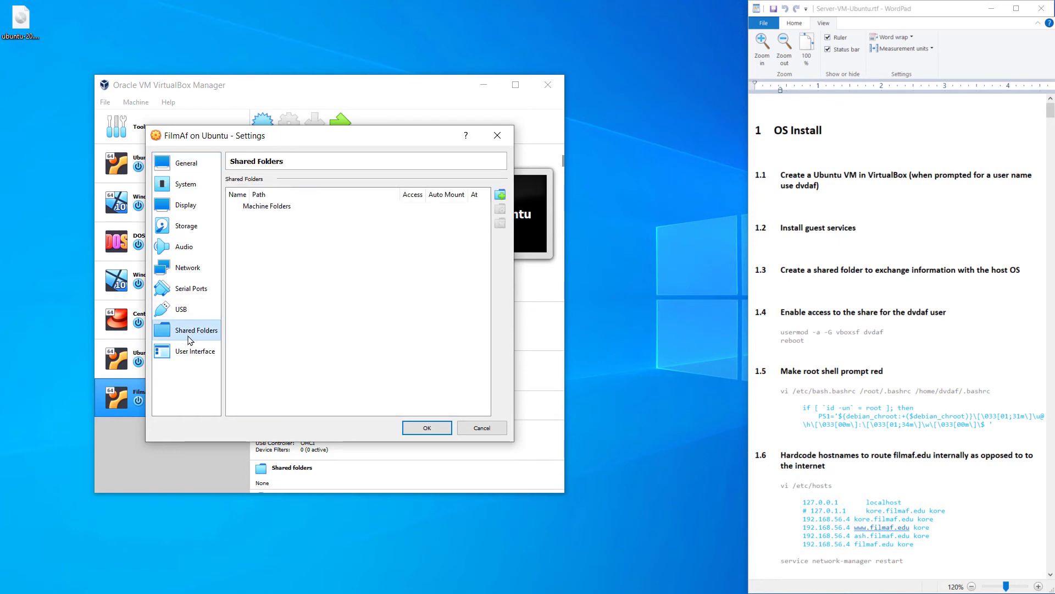
pyautogui.click(501, 195)
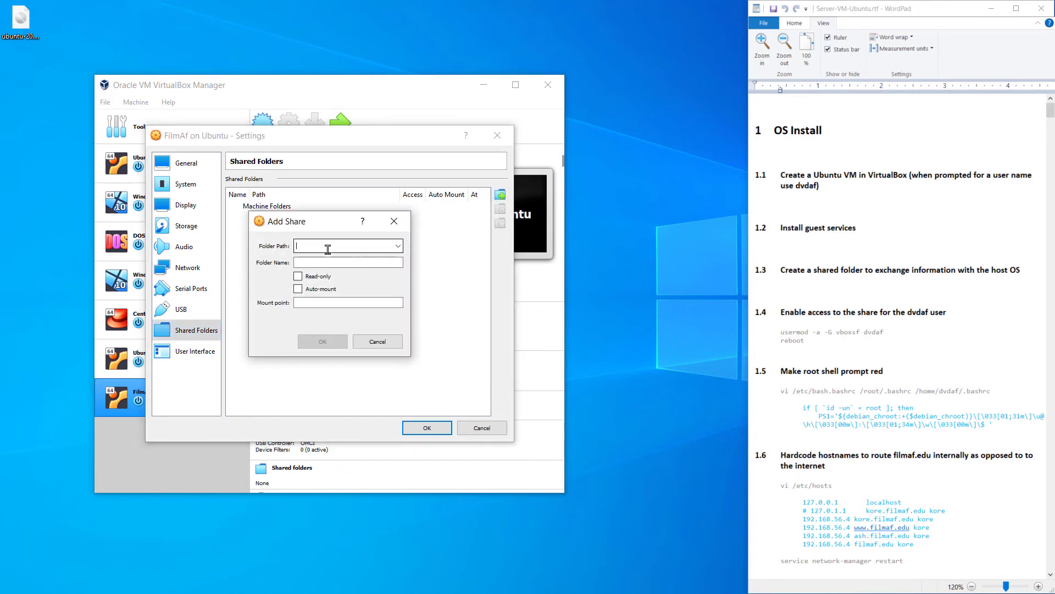
# Pick D:\VM Share as the folder path, enable Auto-mount, and save the VM_Share share
pyautogui.click(399, 246)
pyautogui.click(335, 269)
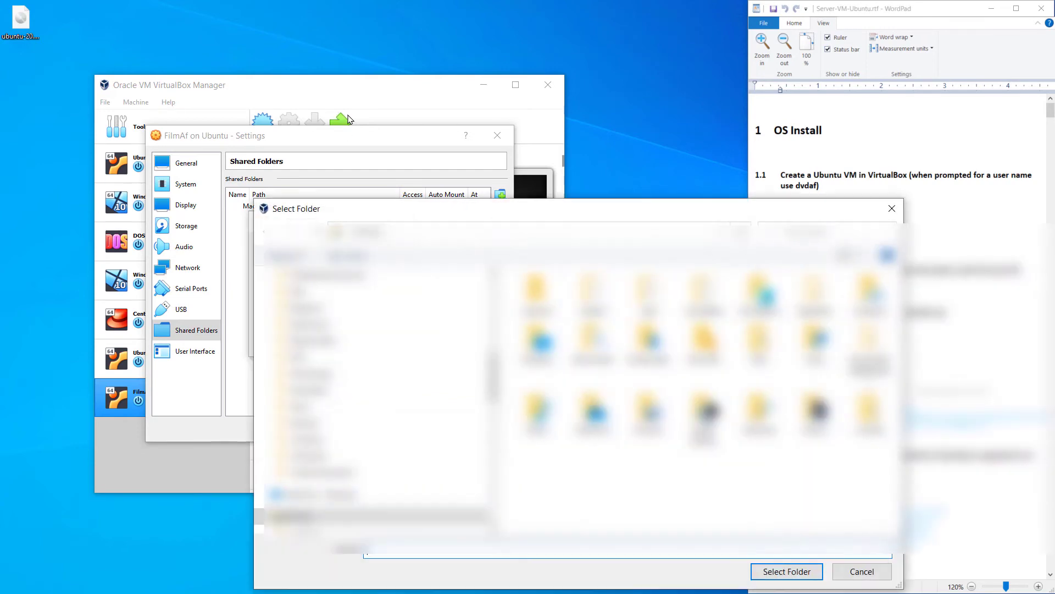
pyautogui.moveTo(505, 199); pyautogui.dragTo(500, 220)
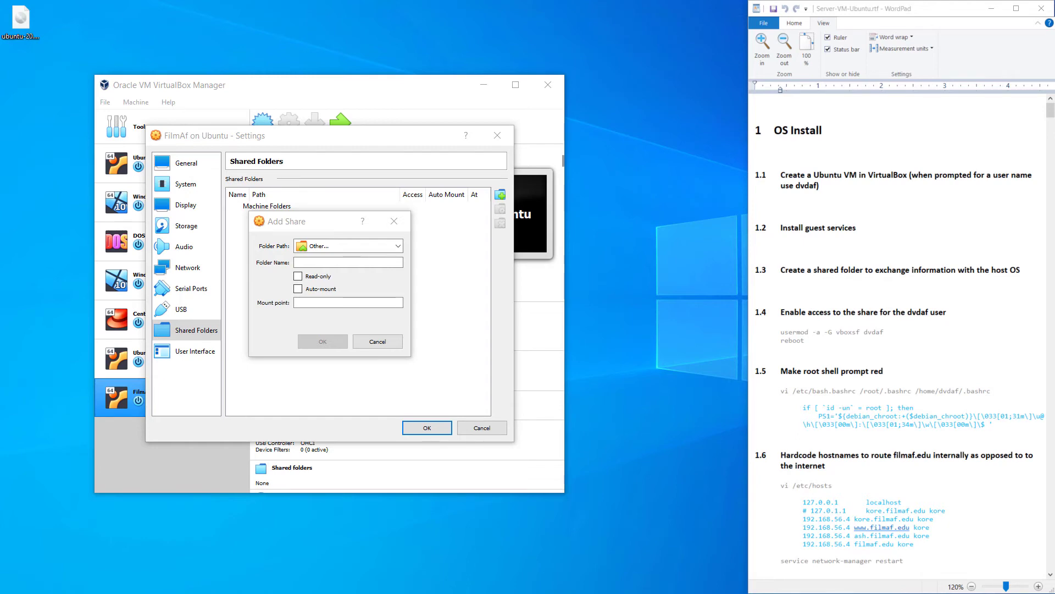
pyautogui.moveTo(1054, 258); pyautogui.dragTo(408, 90)
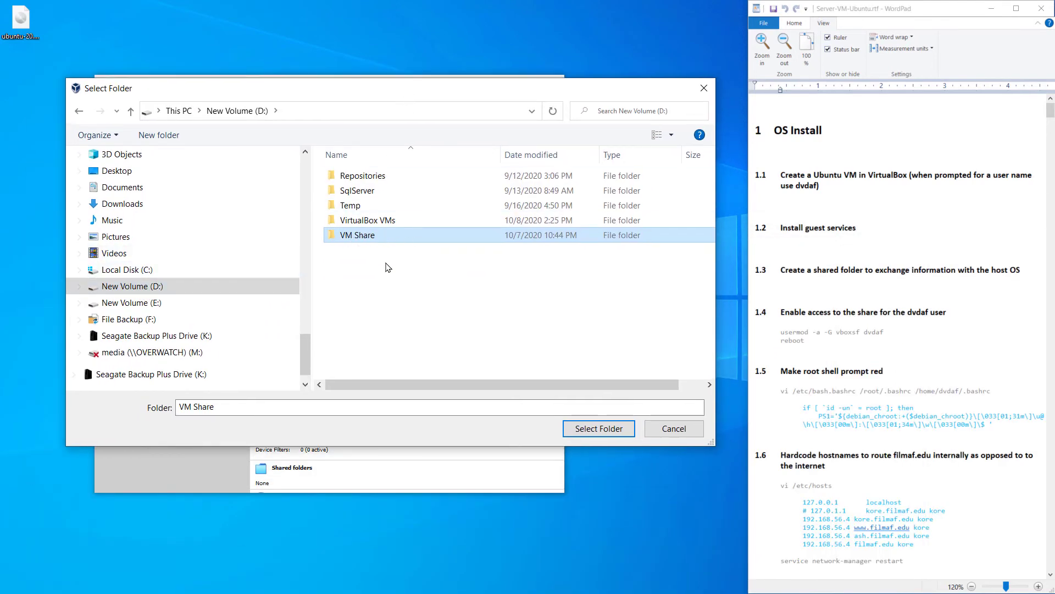
pyautogui.click(630, 434)
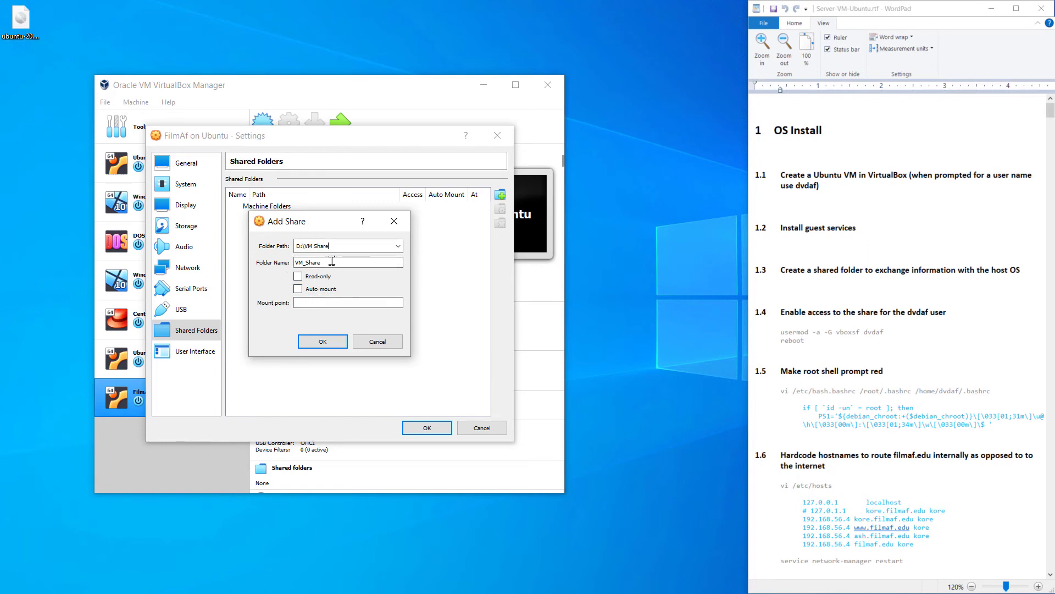
pyautogui.click(298, 289)
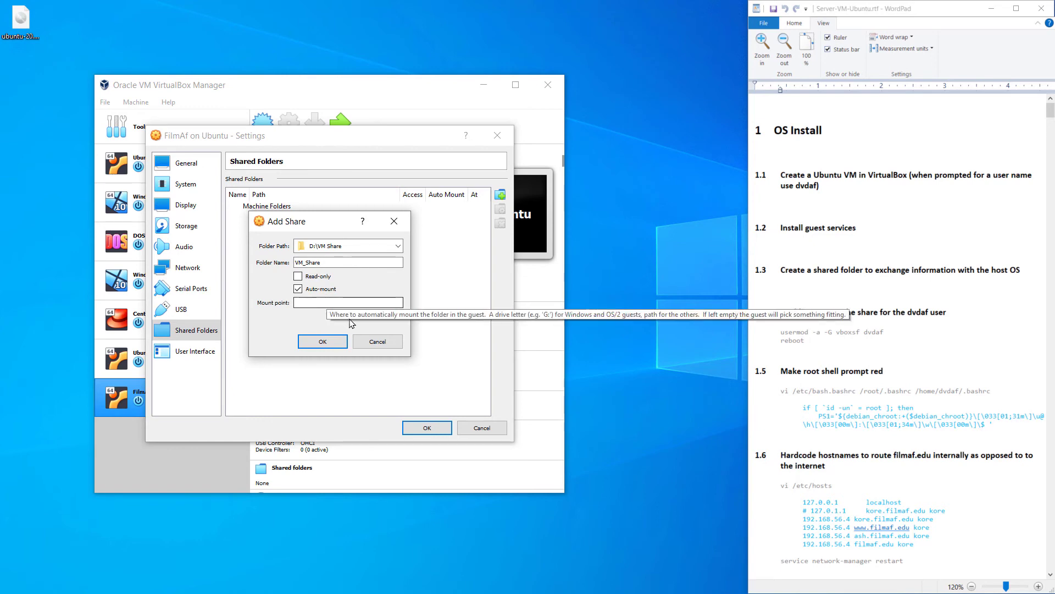
pyautogui.click(324, 344)
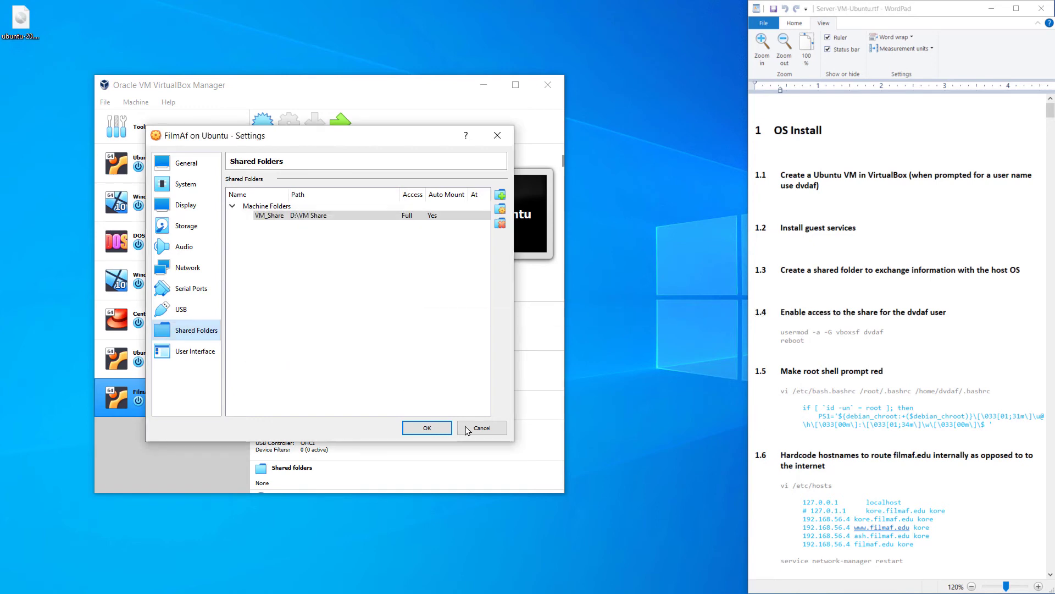
pyautogui.click(422, 428)
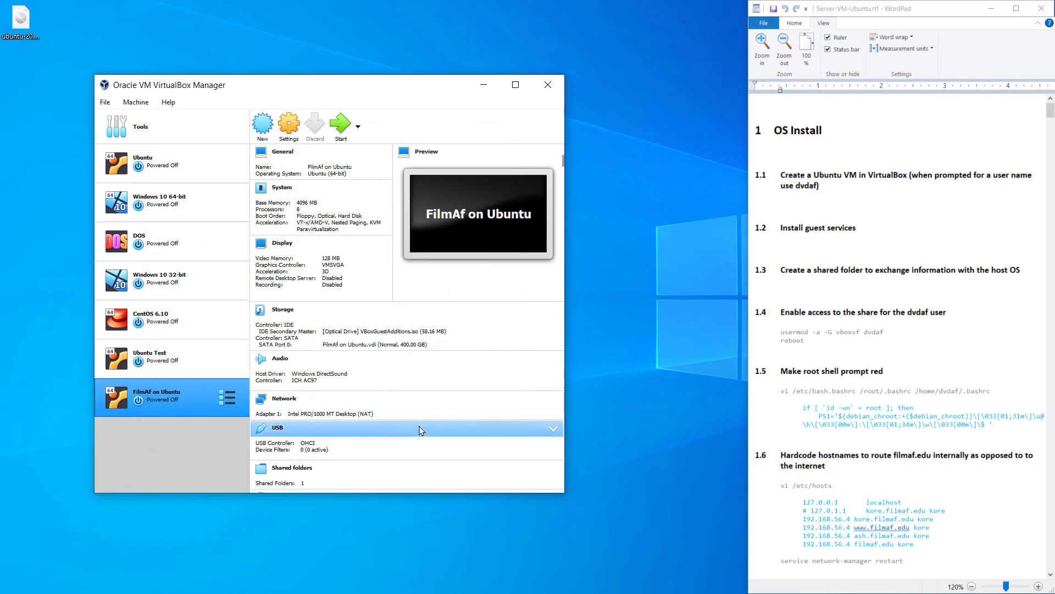
# Start FilmAf on Ubuntu, dismiss both notices, log in at the prompt, and enlarge the VM window
pyautogui.click(340, 134)
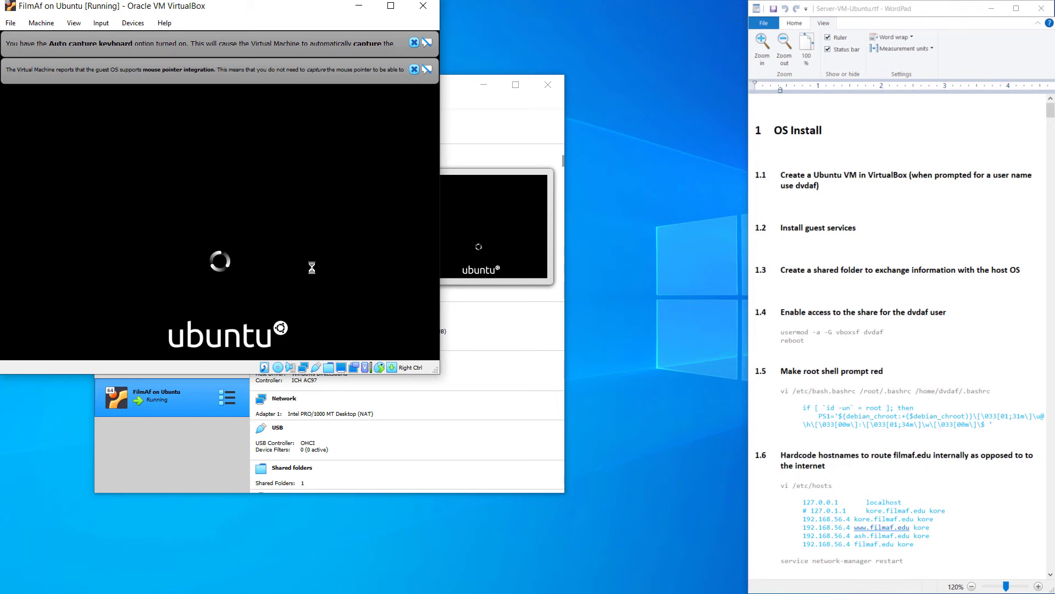
pyautogui.click(414, 69)
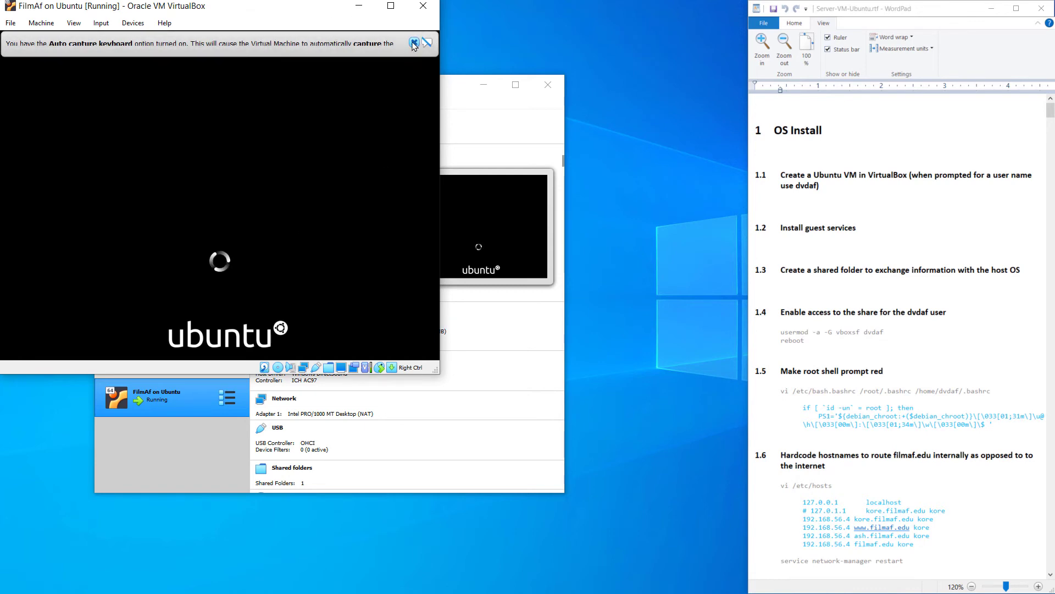
pyautogui.click(414, 42)
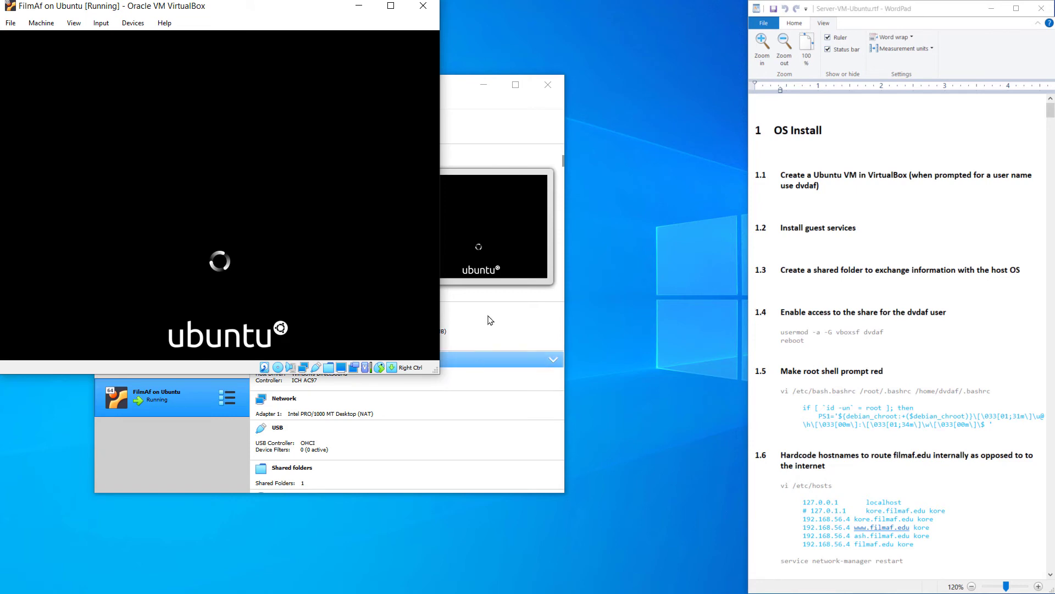
pyautogui.click(492, 85)
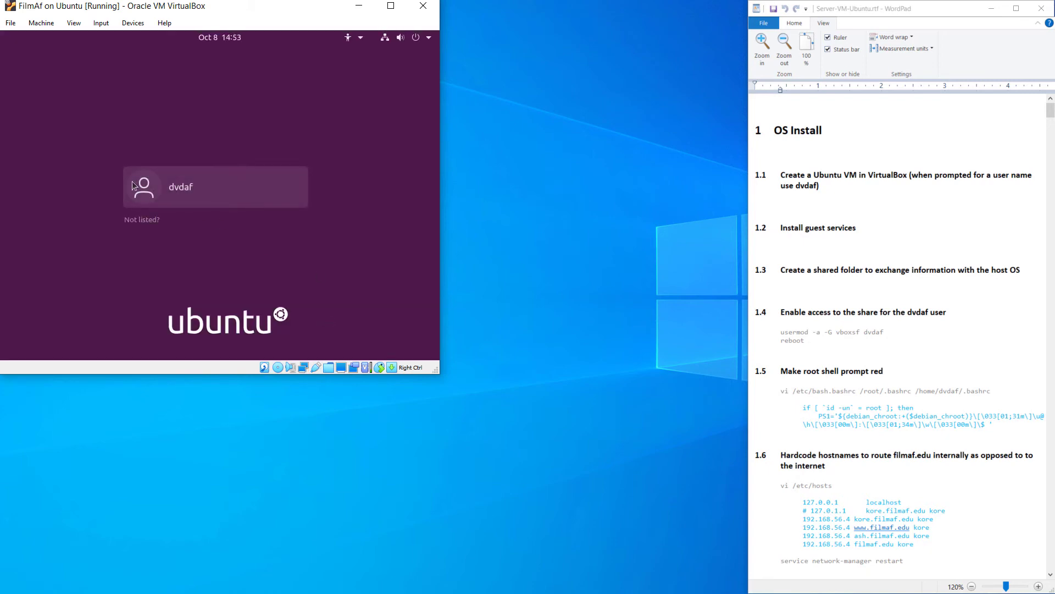
pyautogui.click(133, 185)
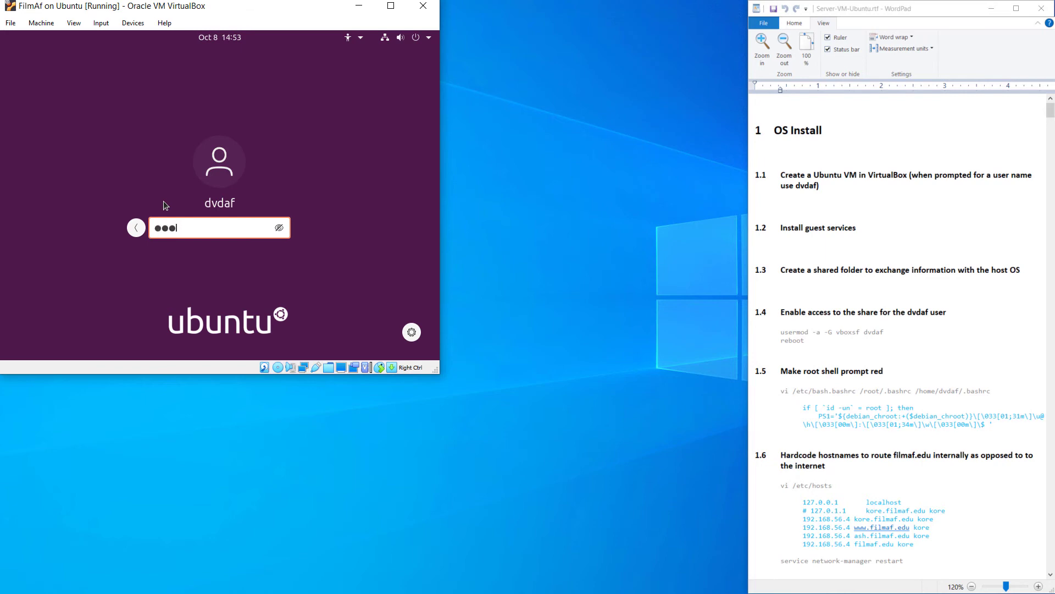
pyautogui.press('Return')
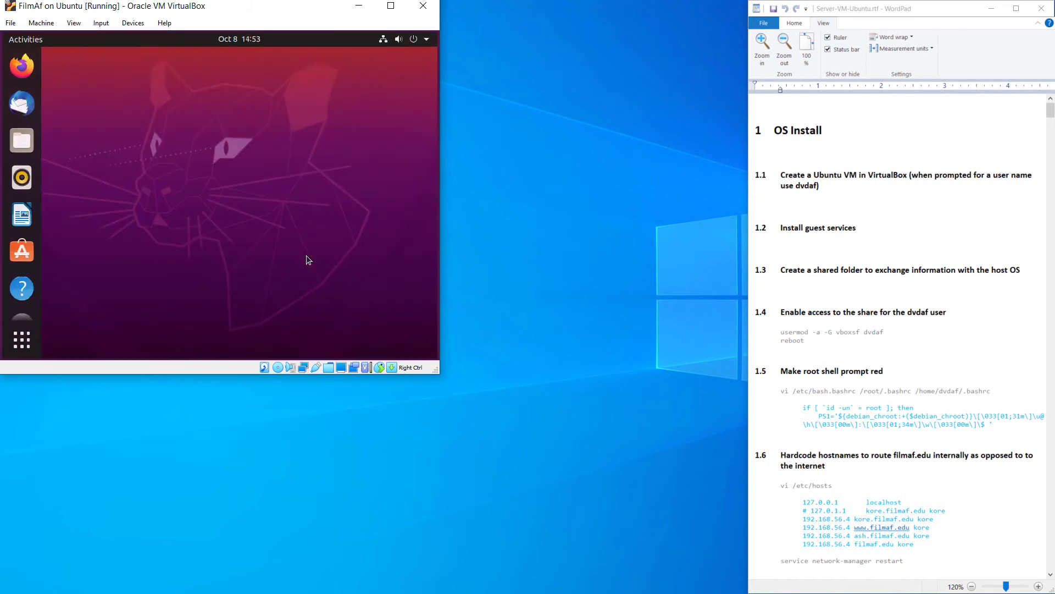
pyautogui.moveTo(434, 376); pyautogui.dragTo(741, 590)
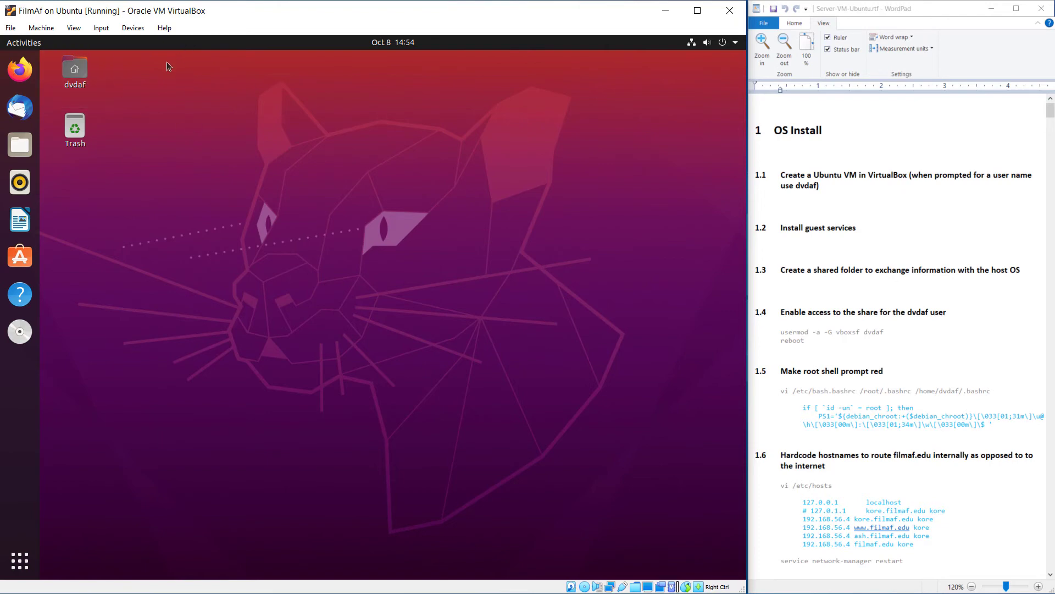
# Set Devices > Shared Clipboard to Bidirectional
pyautogui.click(133, 27)
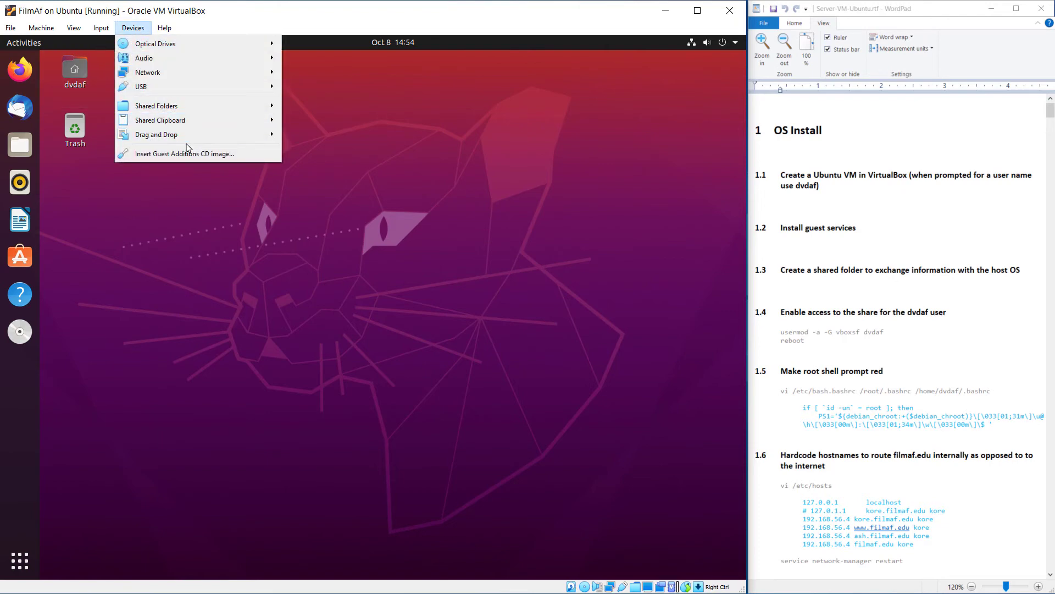
pyautogui.moveTo(194, 121)
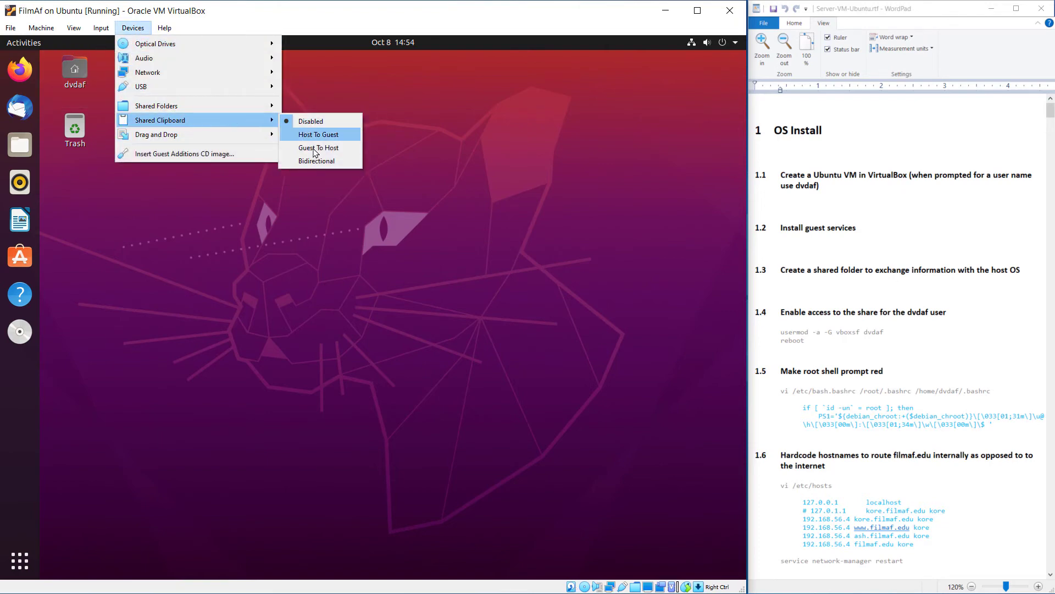
pyautogui.click(325, 161)
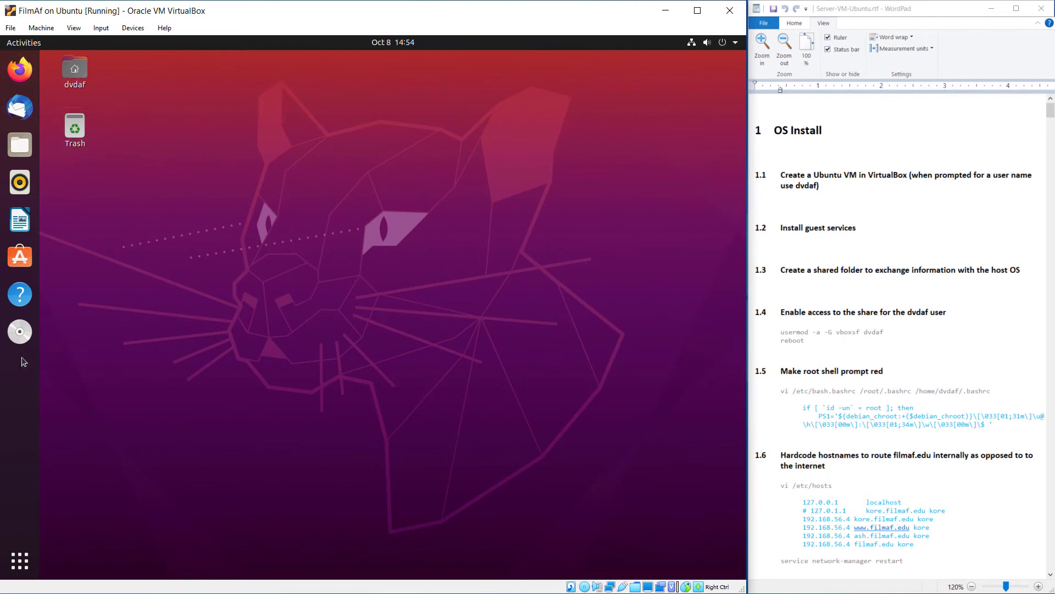
# In Files, try opening sf_VM_Share, dismiss the permission error, and go to the Home folder
pyautogui.click(24, 154)
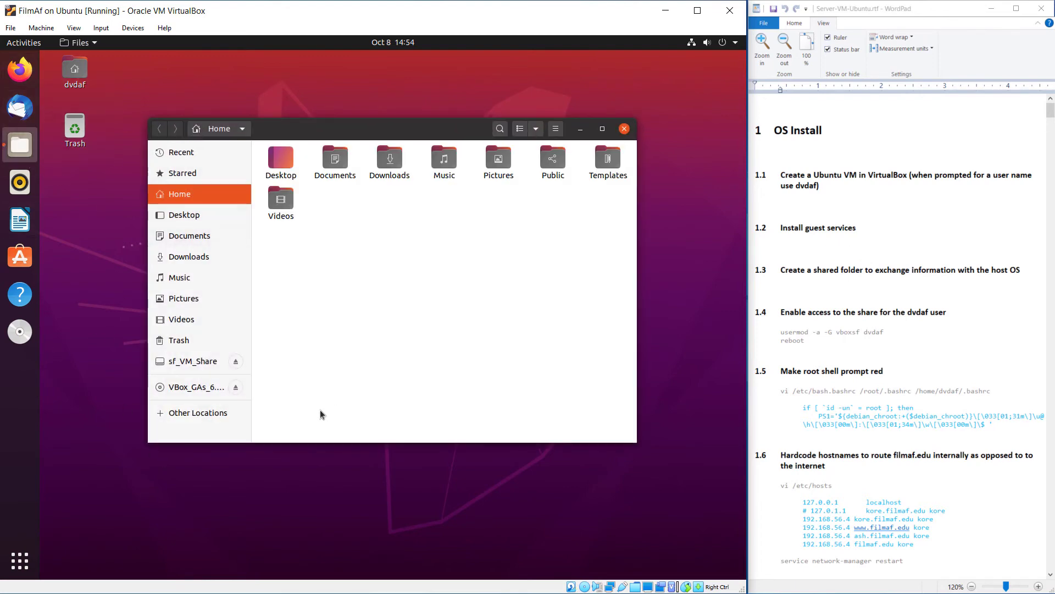
pyautogui.click(199, 368)
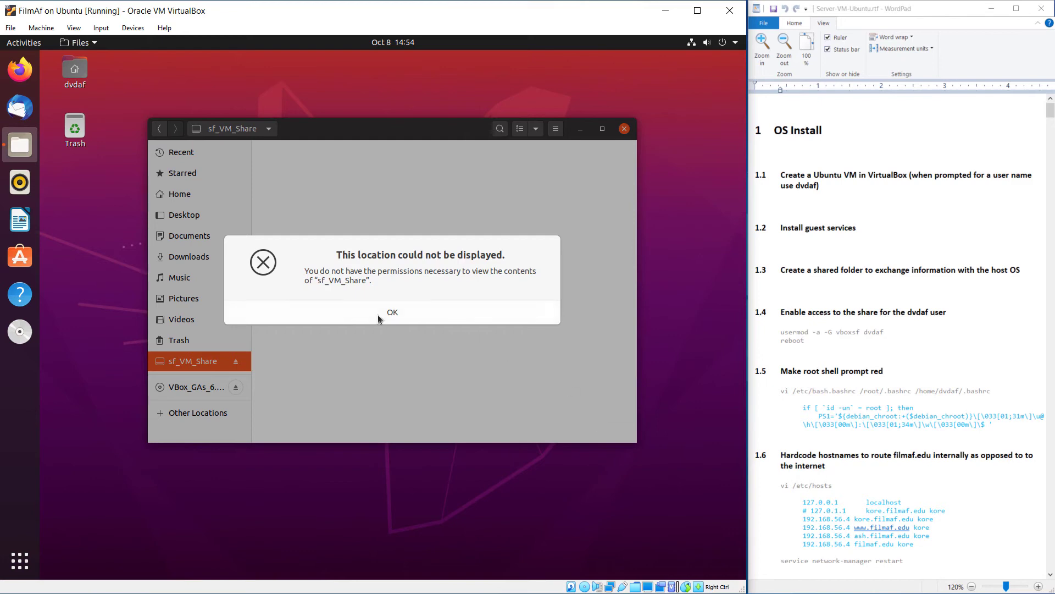
pyautogui.click(395, 316)
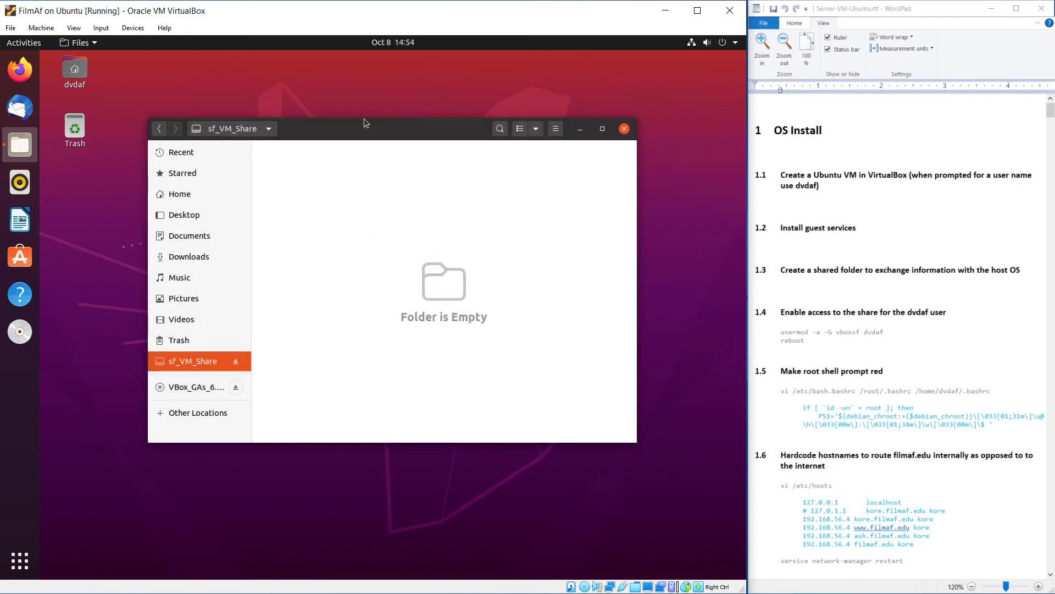
pyautogui.moveTo(368, 125); pyautogui.dragTo(260, 58)
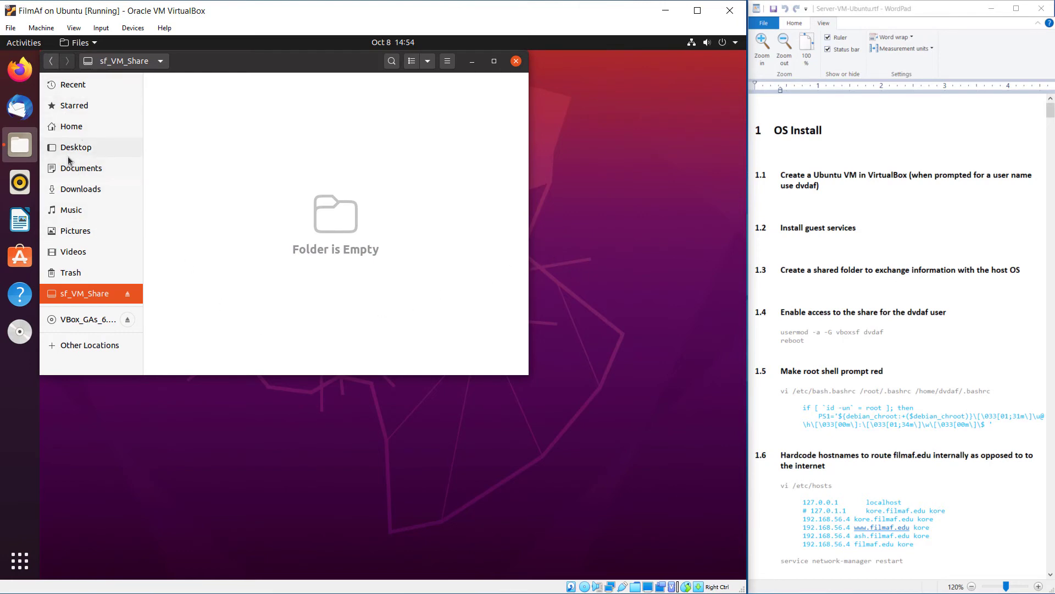
pyautogui.click(92, 130)
pyautogui.rightClick(361, 236)
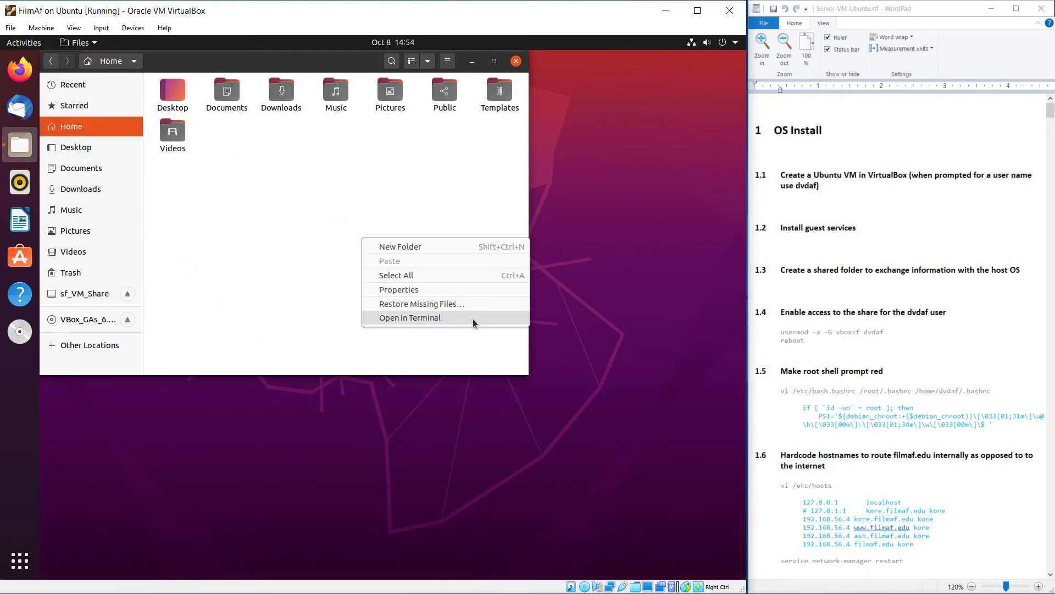
pyautogui.click(426, 318)
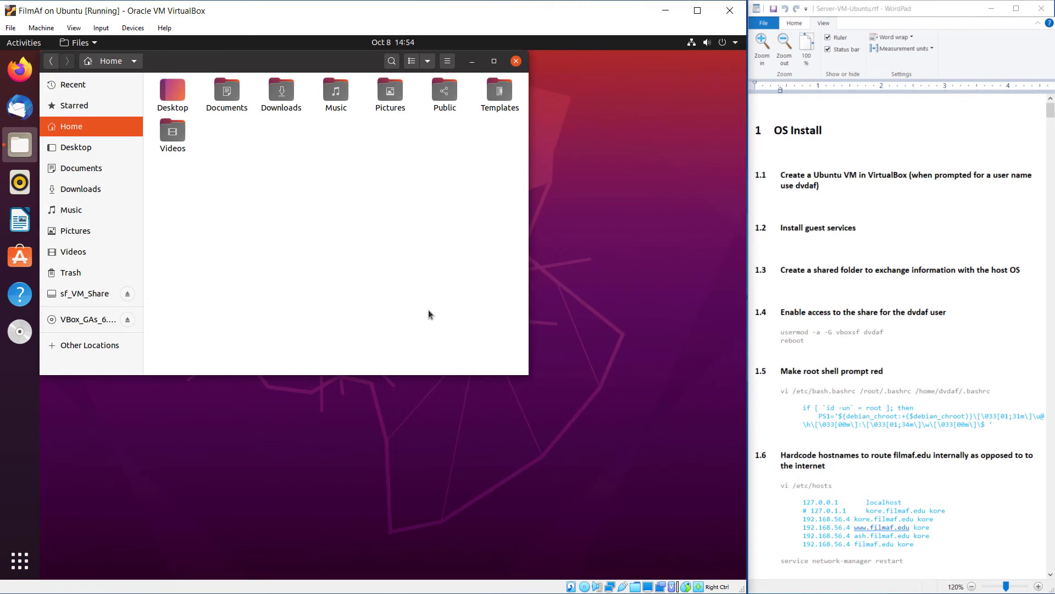
pyautogui.rightClick(357, 214)
# Open a terminal in Home and enter 'sudo usermod -a -G vboxsf' for the guest user from the notes
pyautogui.click(385, 294)
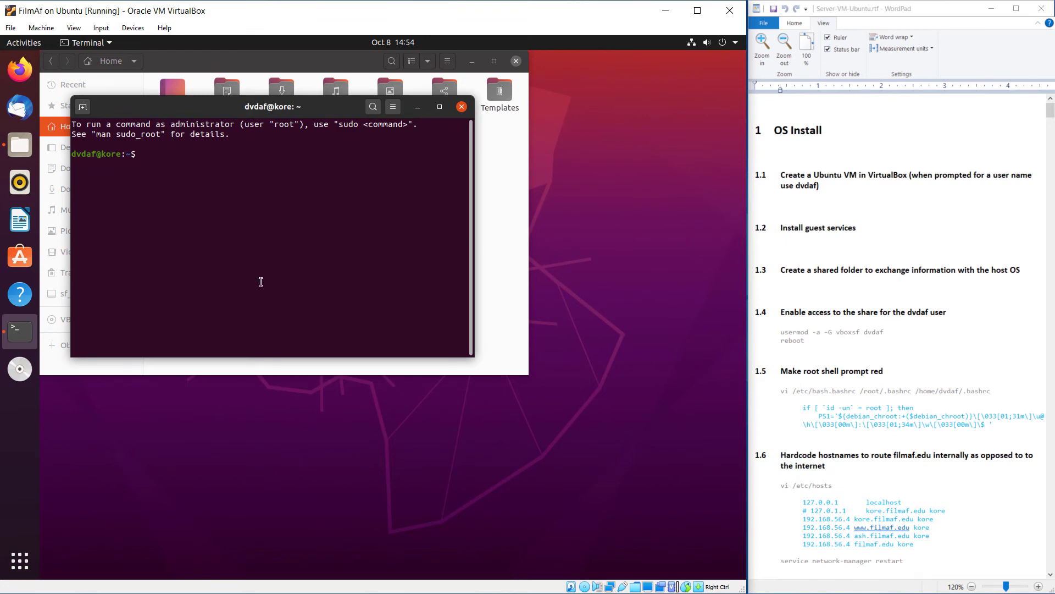
pyautogui.write('sudo')
pyautogui.click(778, 332)
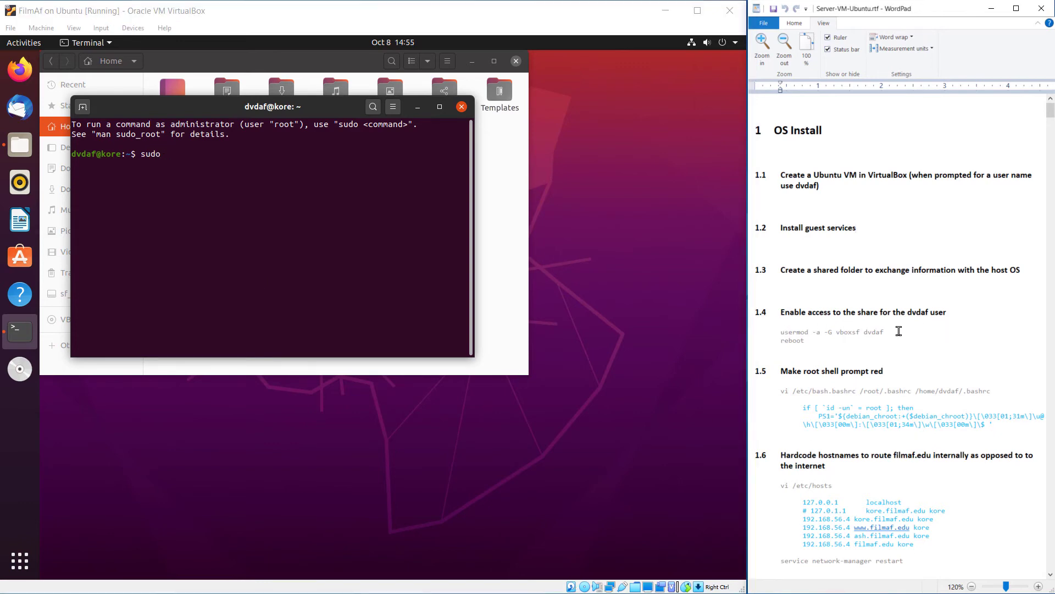
pyautogui.moveTo(893, 332); pyautogui.dragTo(780, 332)
pyautogui.rightClick(803, 330)
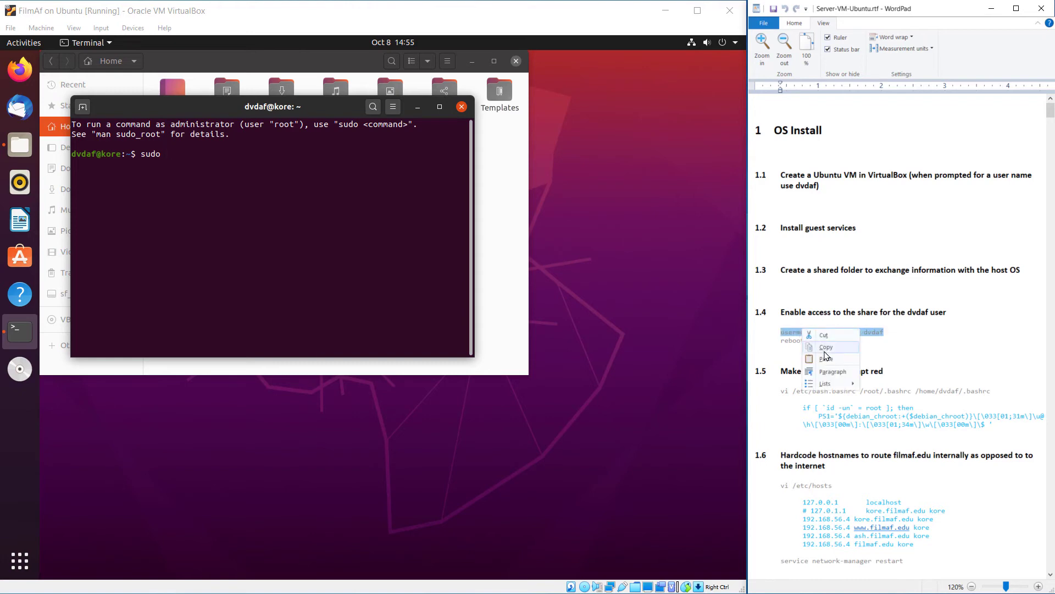
pyautogui.click(826, 346)
pyautogui.middleClick(262, 177)
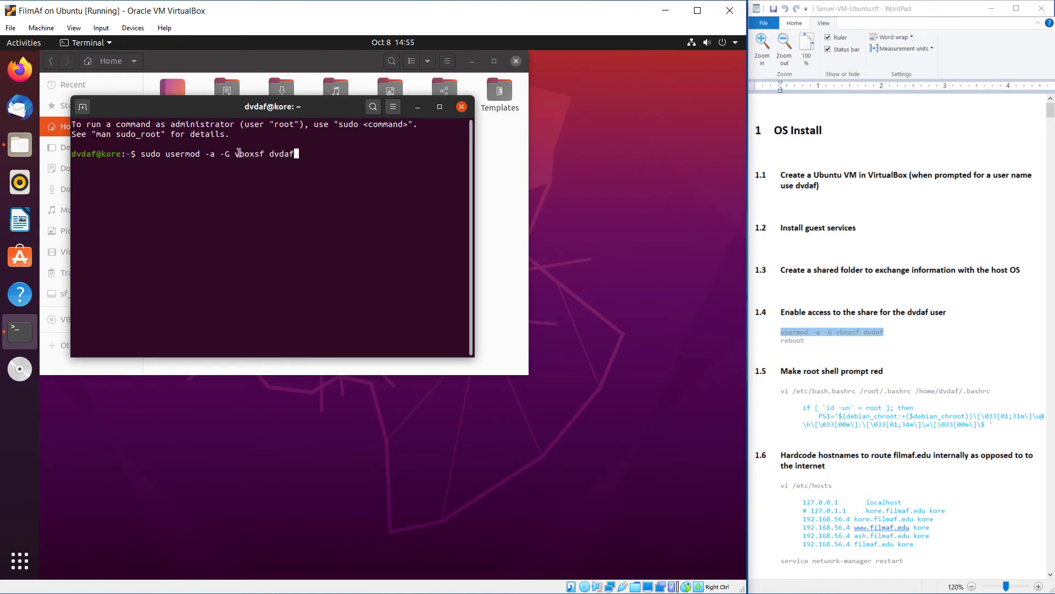
# Run the command to add the user to the vboxsf group, then reboot the guest
pyautogui.moveTo(281, 117); pyautogui.dragTo(460, 229)
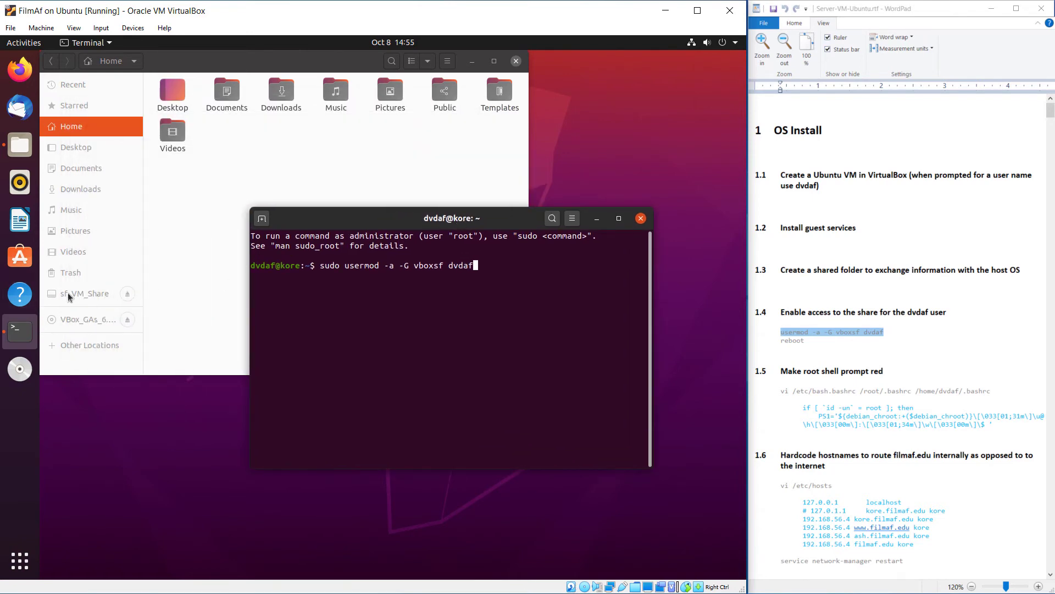
pyautogui.moveTo(475, 222); pyautogui.dragTo(287, 106)
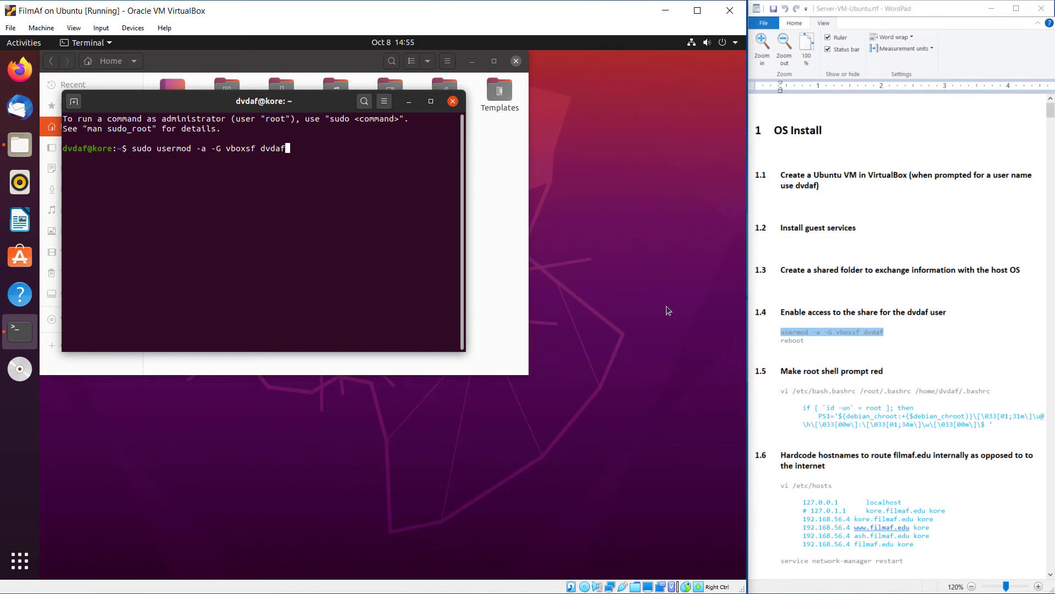
pyautogui.press('Return')
pyautogui.press('Return')
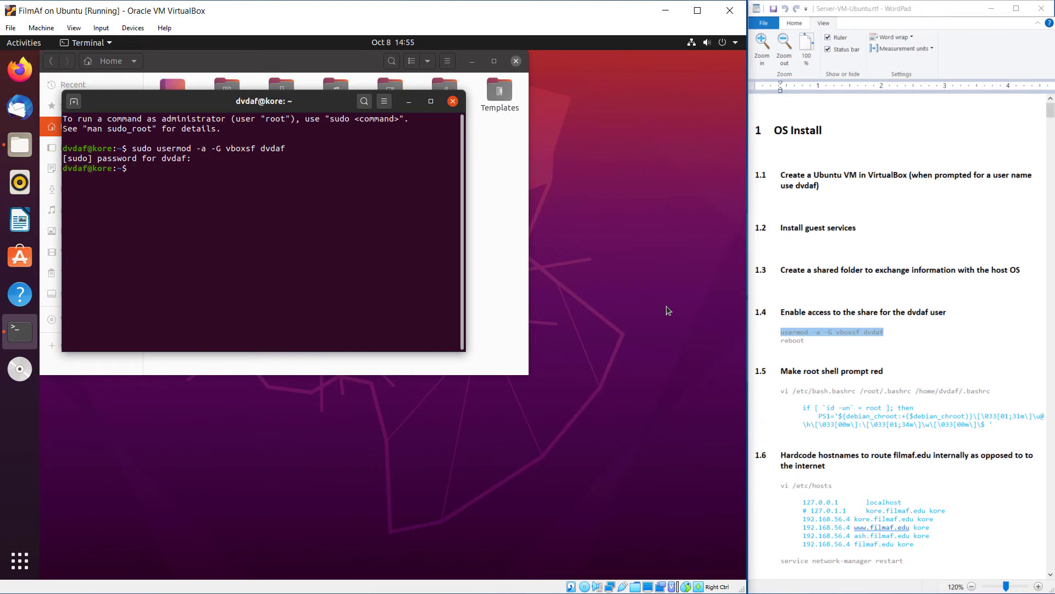
pyautogui.write('reboot')
pyautogui.press('Return')
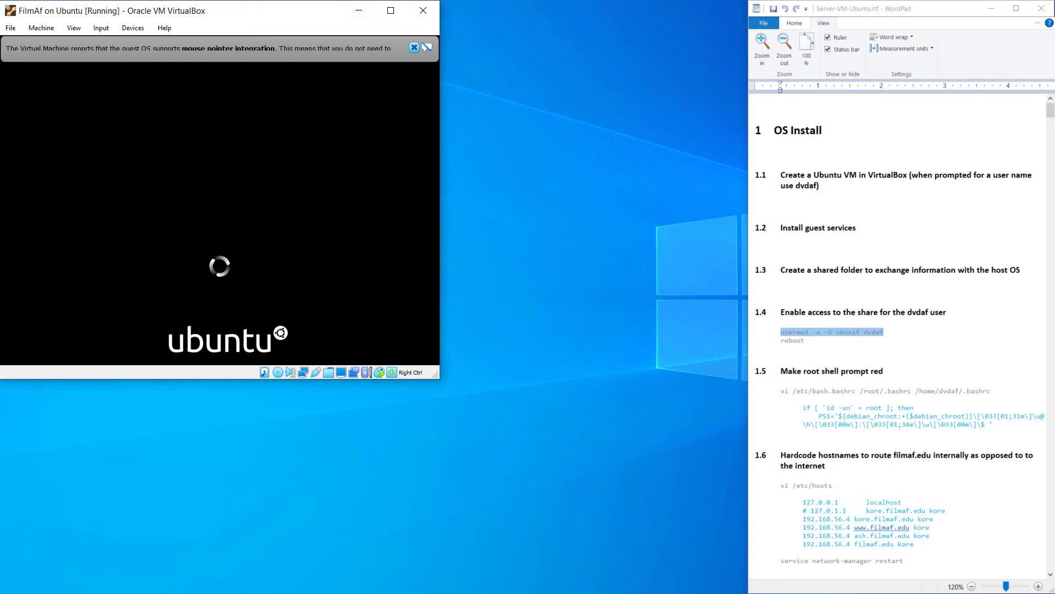
# Dismiss the mouse-integration notice and sign in to the rebooted guest with the account password
pyautogui.click(807, 271)
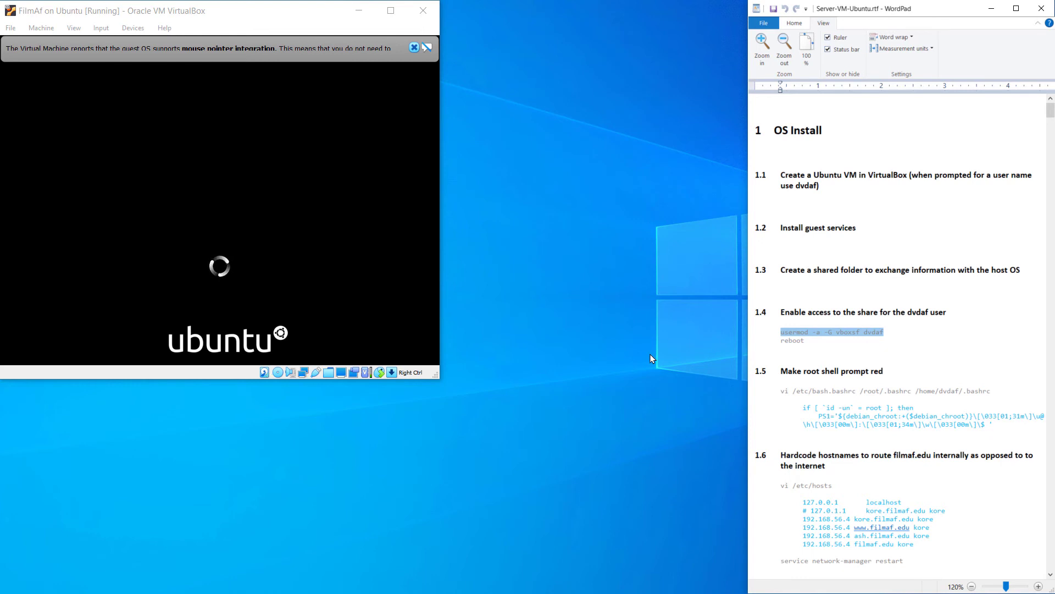
pyautogui.click(414, 47)
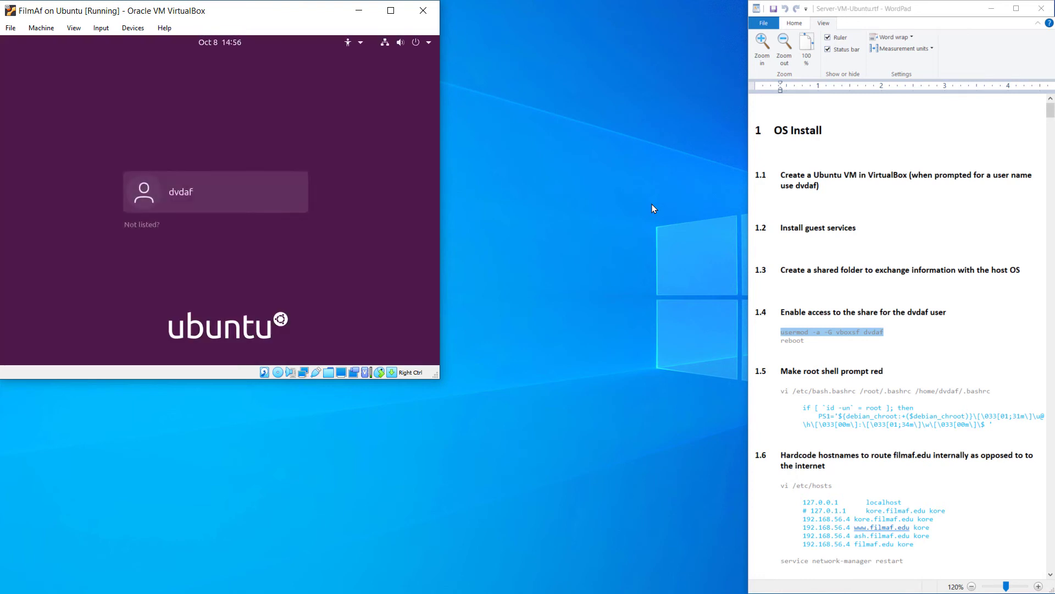
pyautogui.click(194, 187)
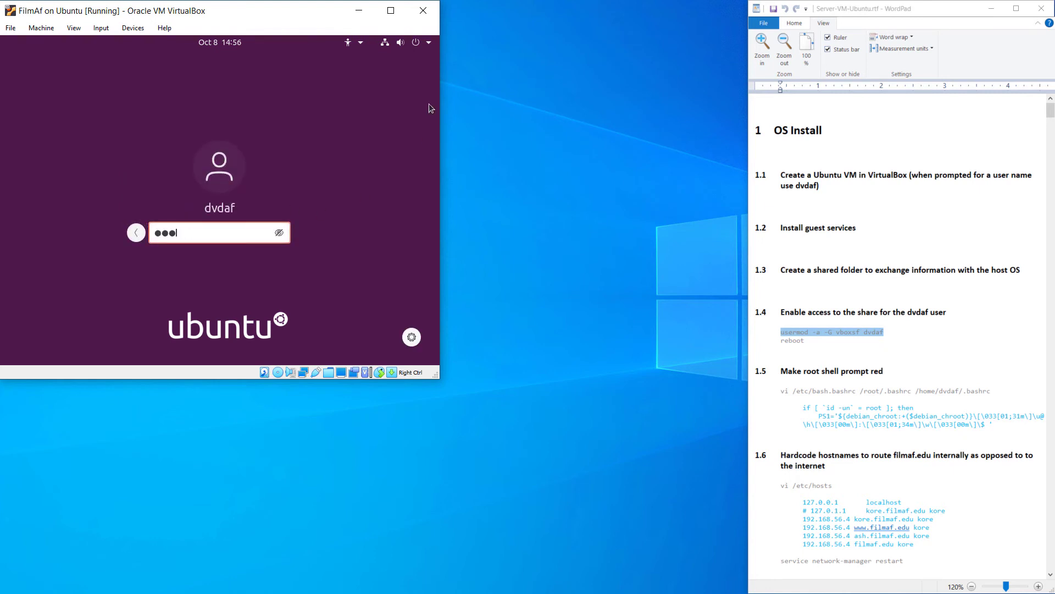
pyautogui.press('Return')
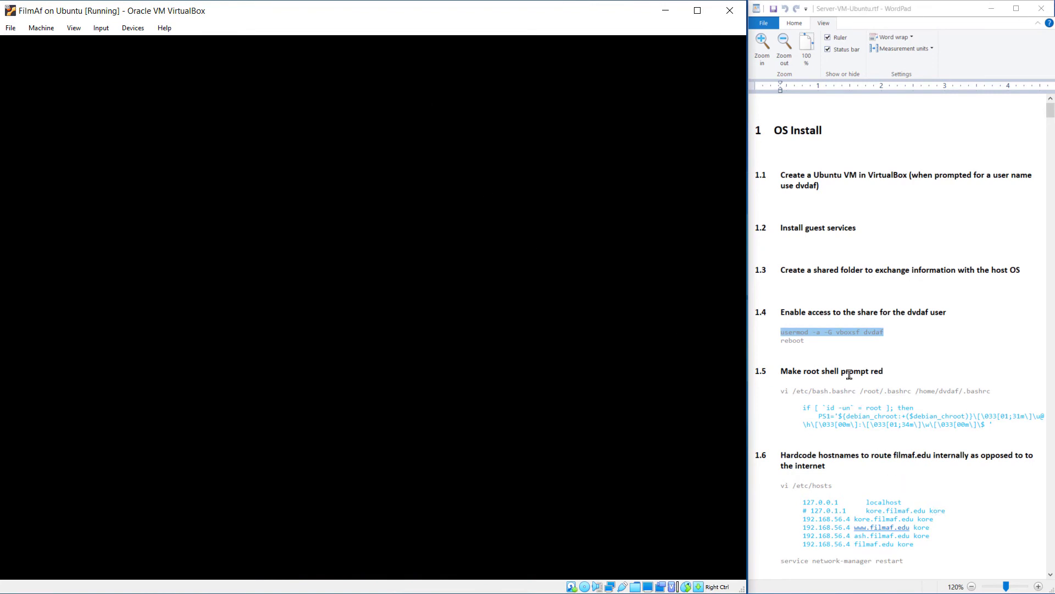
pyautogui.scroll(-3, 859, 404)
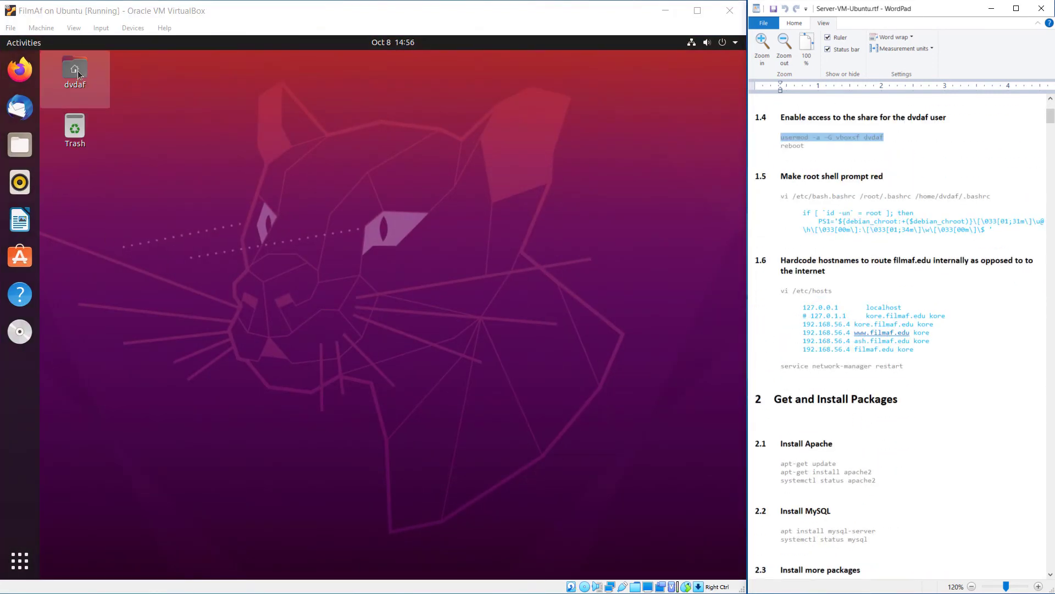
# Open a terminal from the home folder icon and list its contents with ls -l
pyautogui.click(67, 77)
pyautogui.rightClick(67, 77)
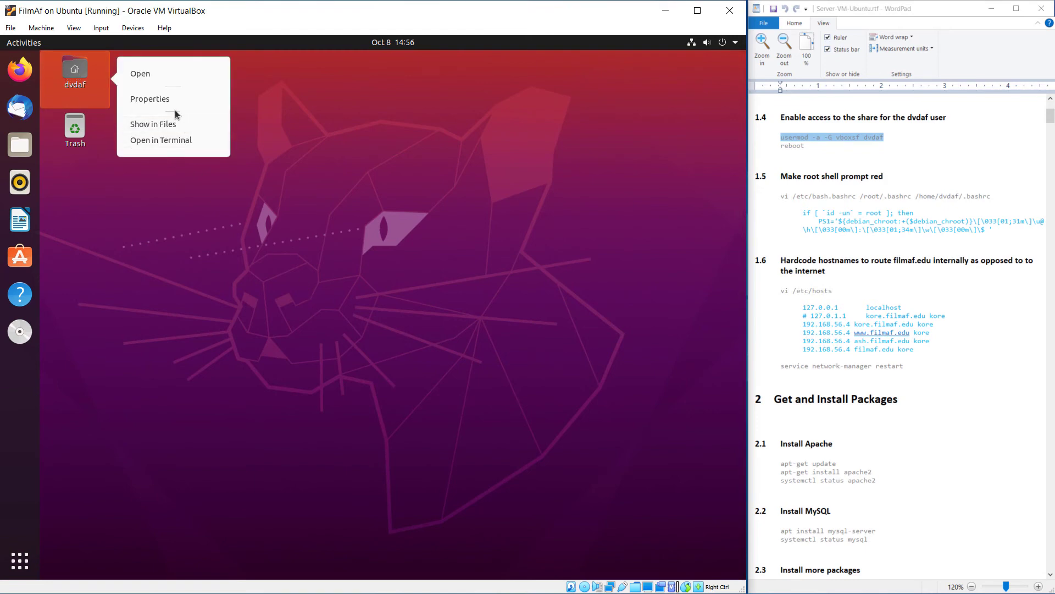
pyautogui.click(158, 140)
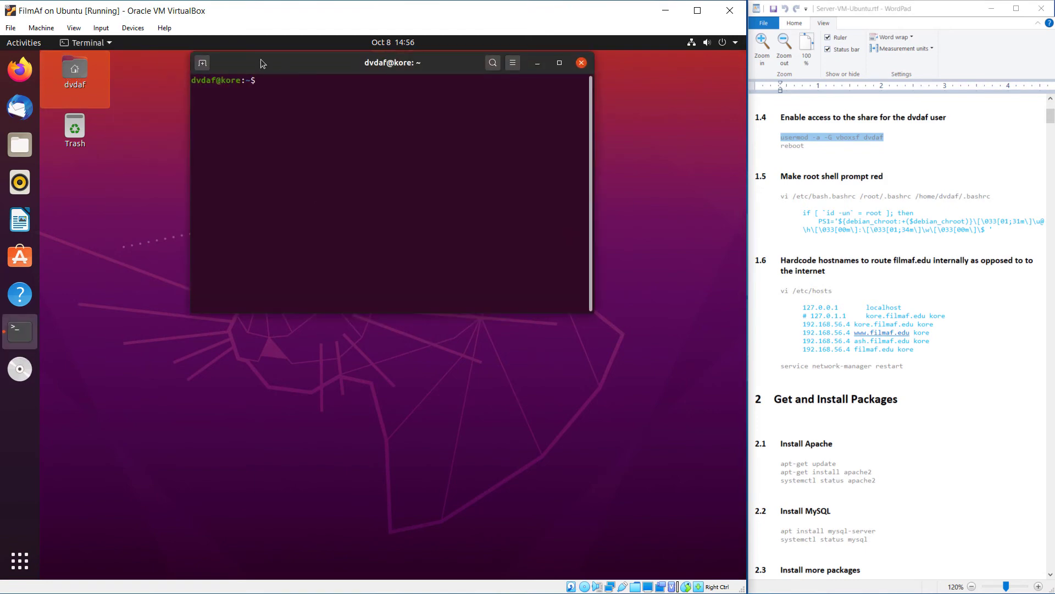
pyautogui.moveTo(264, 65); pyautogui.dragTo(187, 91)
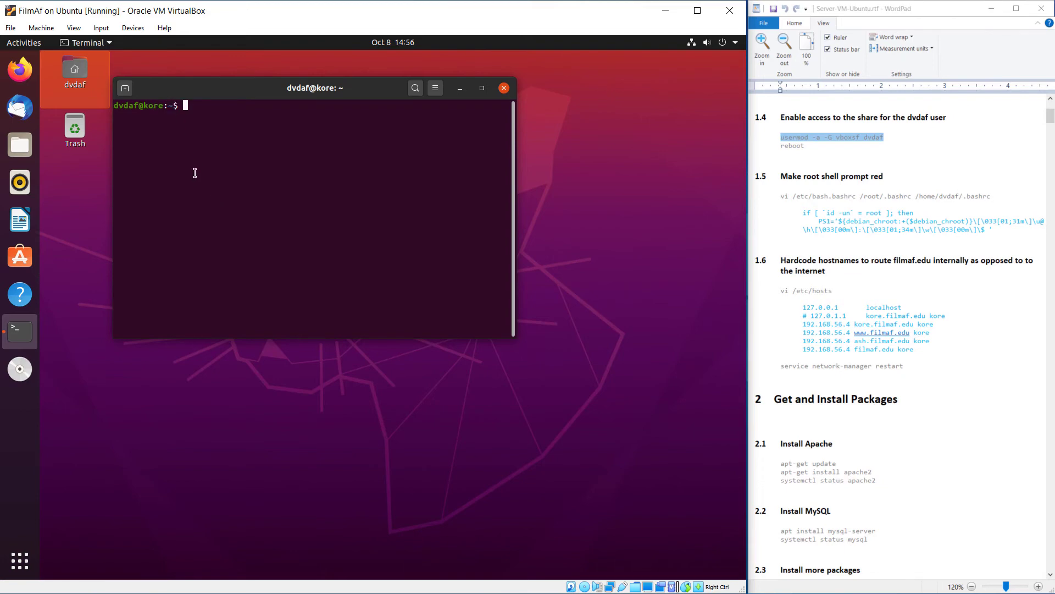
pyautogui.write('ls -l')
pyautogui.press('Return')
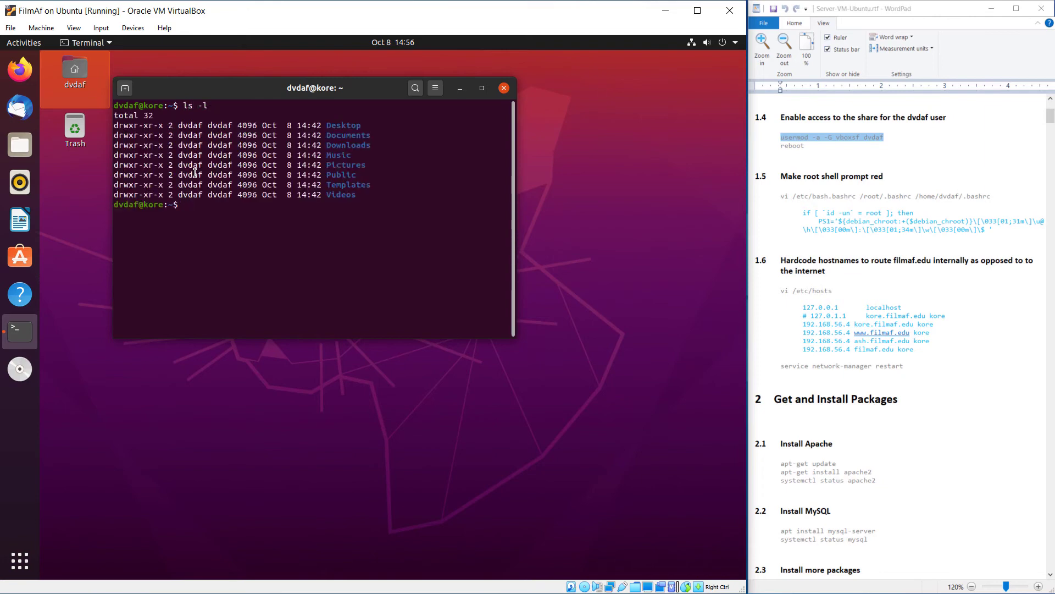
# Change into Documents and start a root shell with sudo -s, entering the password
pyautogui.write('cd do')
pyautogui.press('BackSpace')
pyautogui.press('BackSpace')
pyautogui.write('Do')
pyautogui.write('oc')
pyautogui.press('Tab')
pyautogui.press('Return')
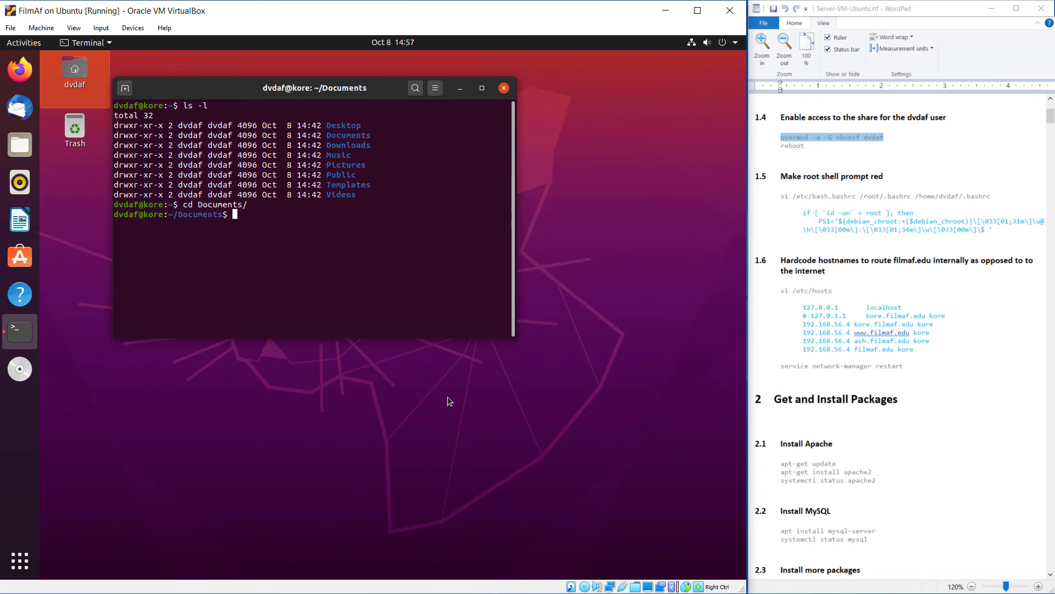
pyautogui.write('sudo -s')
pyautogui.press('Return')
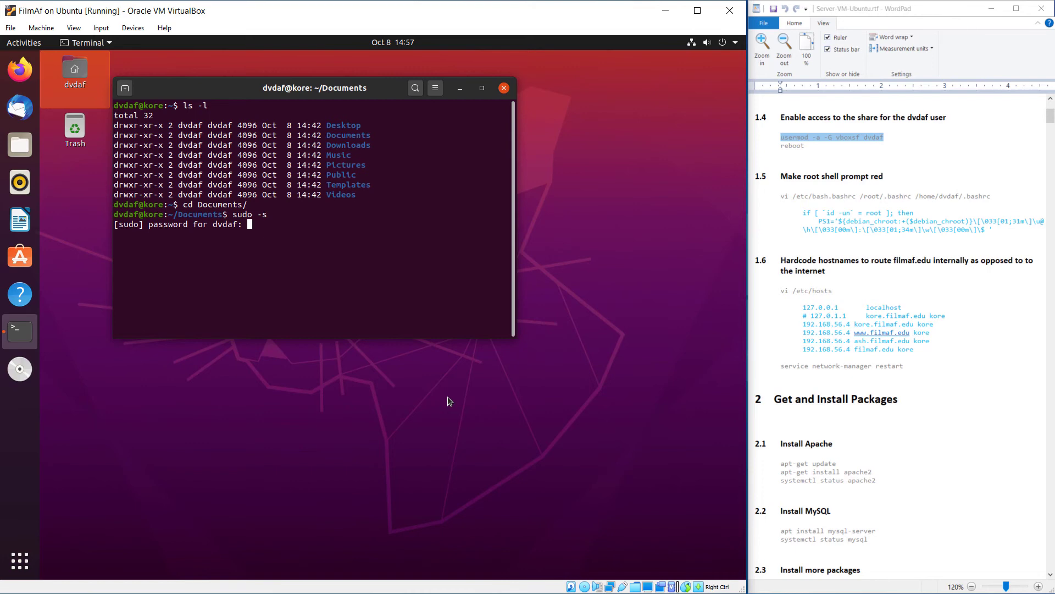
pyautogui.press('Return')
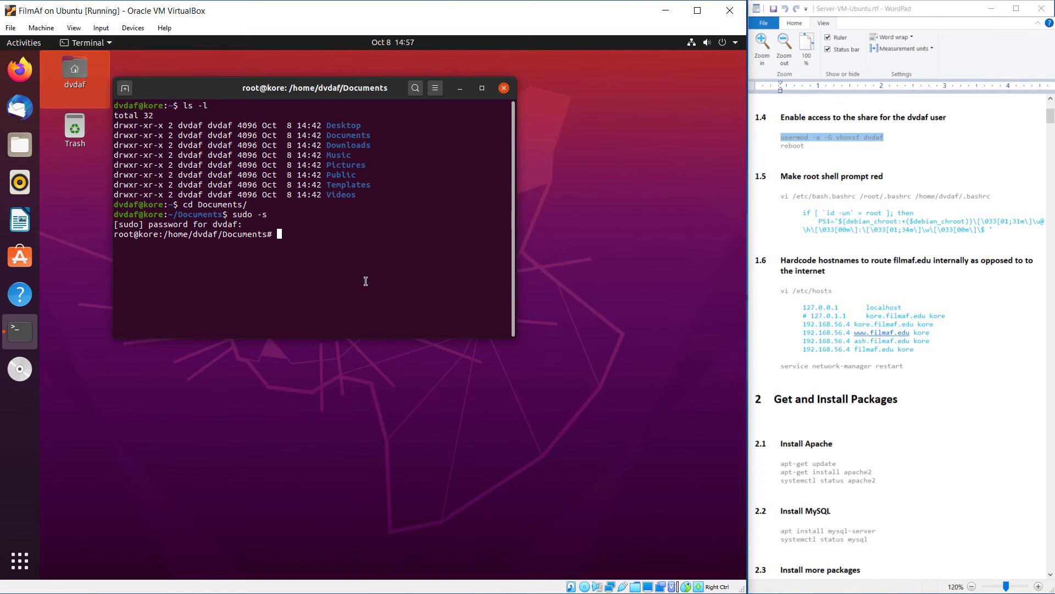
# Paste and run the notes' vi command for the three bashrc files, then maximize the terminal
pyautogui.click(932, 198)
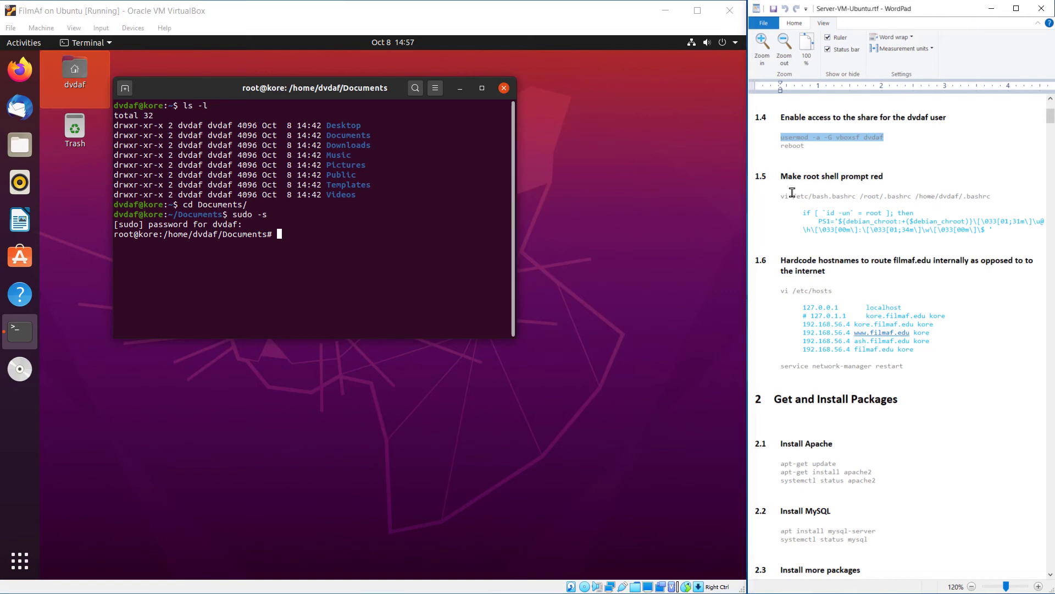
pyautogui.moveTo(780, 196); pyautogui.dragTo(992, 196)
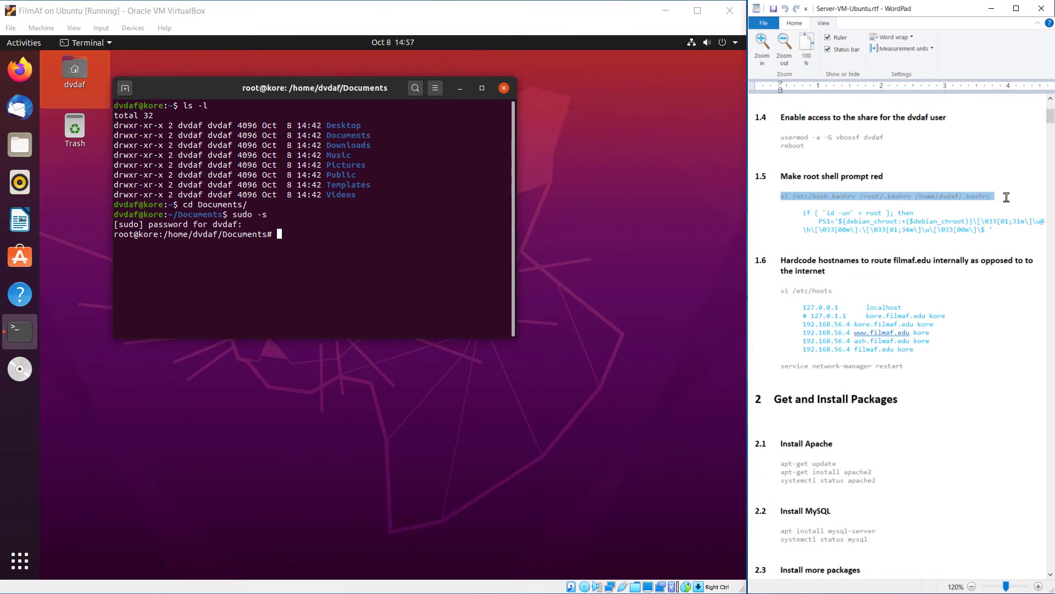
pyautogui.rightClick(989, 197)
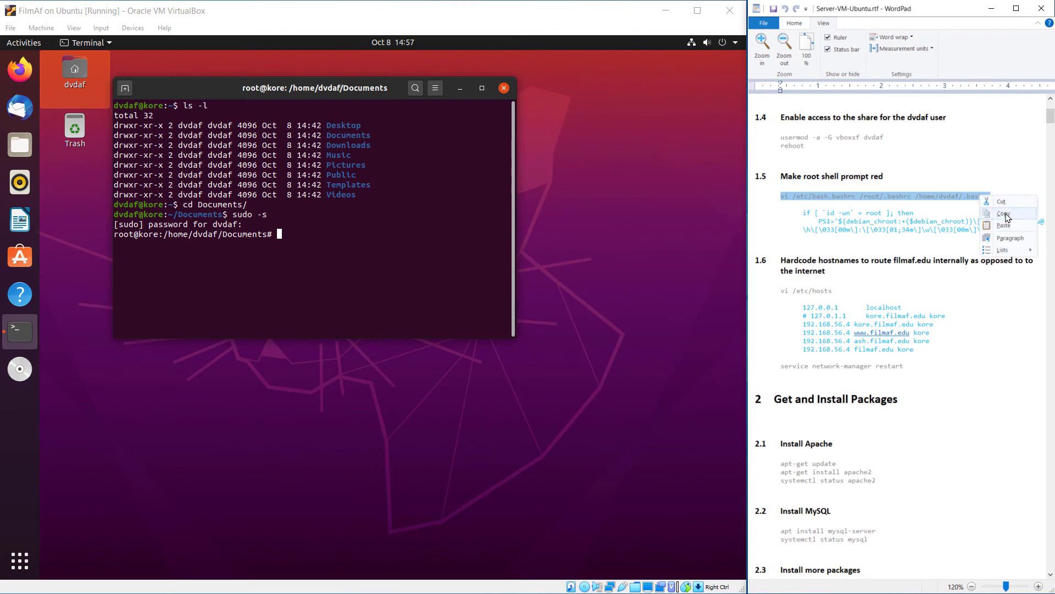
pyautogui.click(997, 218)
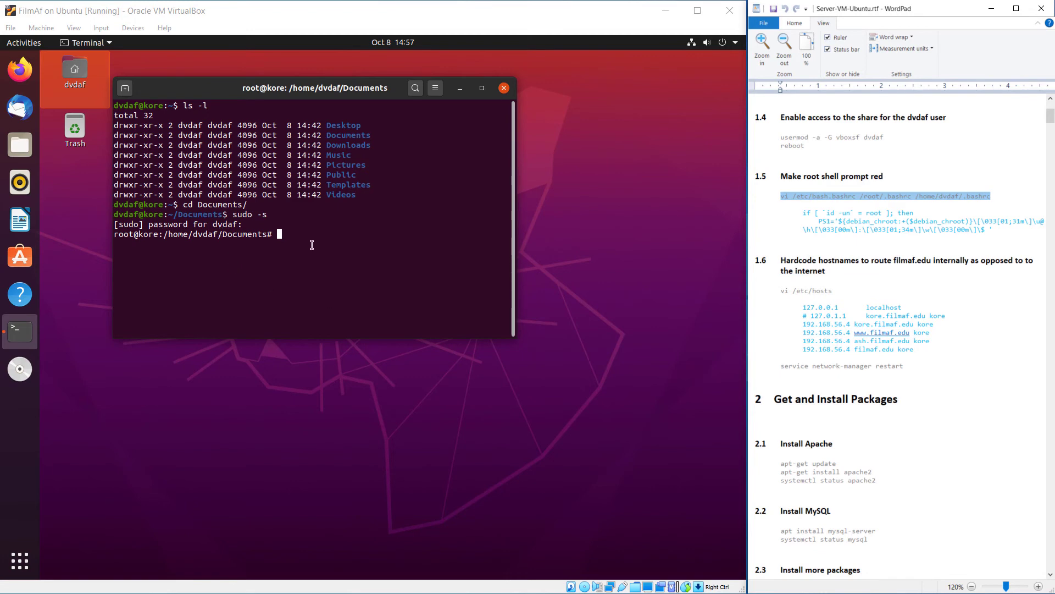
pyautogui.click(377, 286)
pyautogui.hotkey('ctrl', 'shift', 'v')
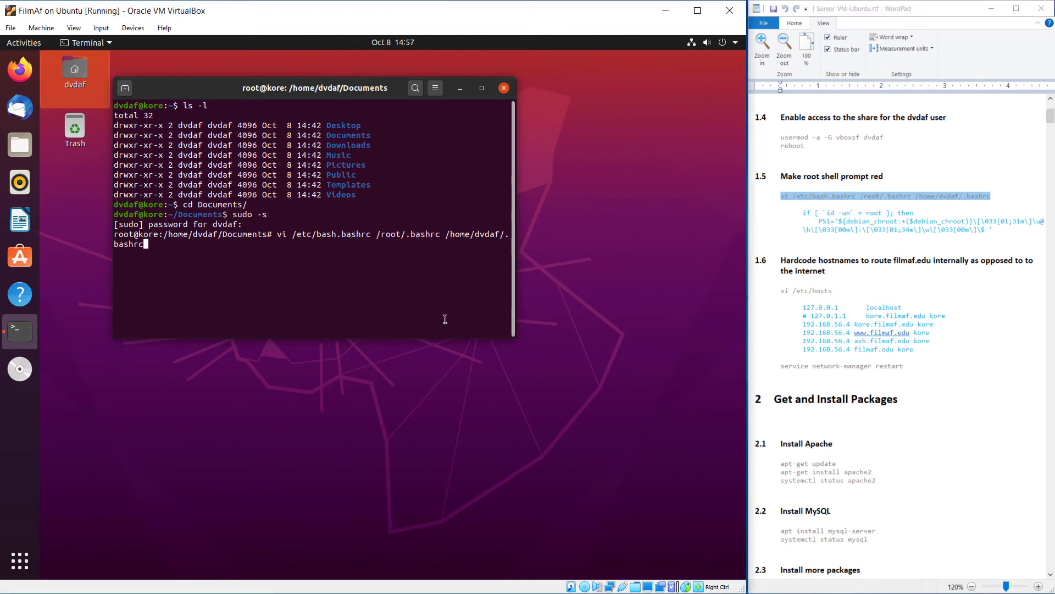
pyautogui.press('Return')
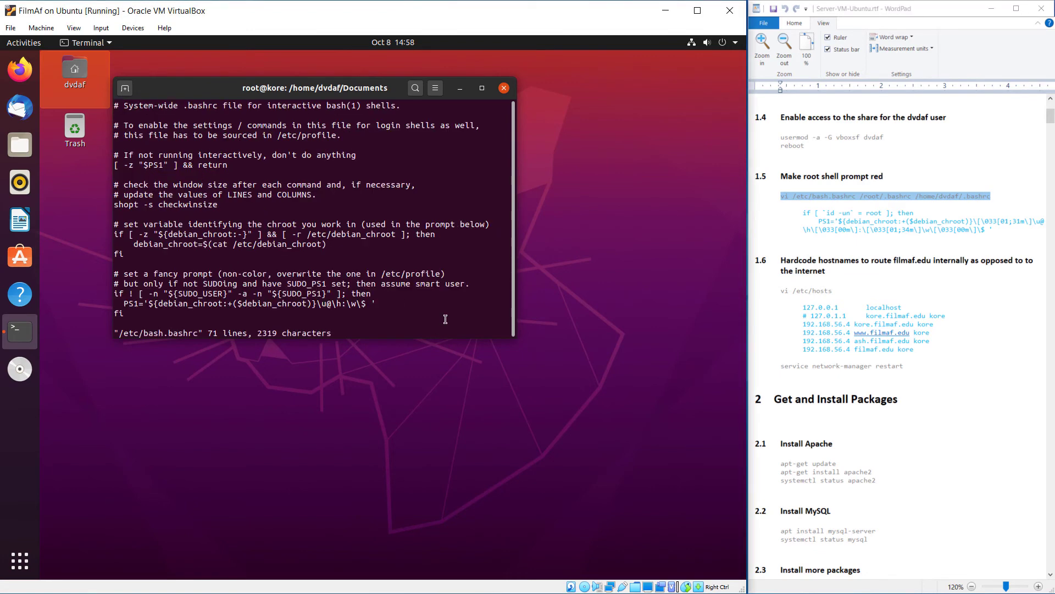
pyautogui.click(483, 89)
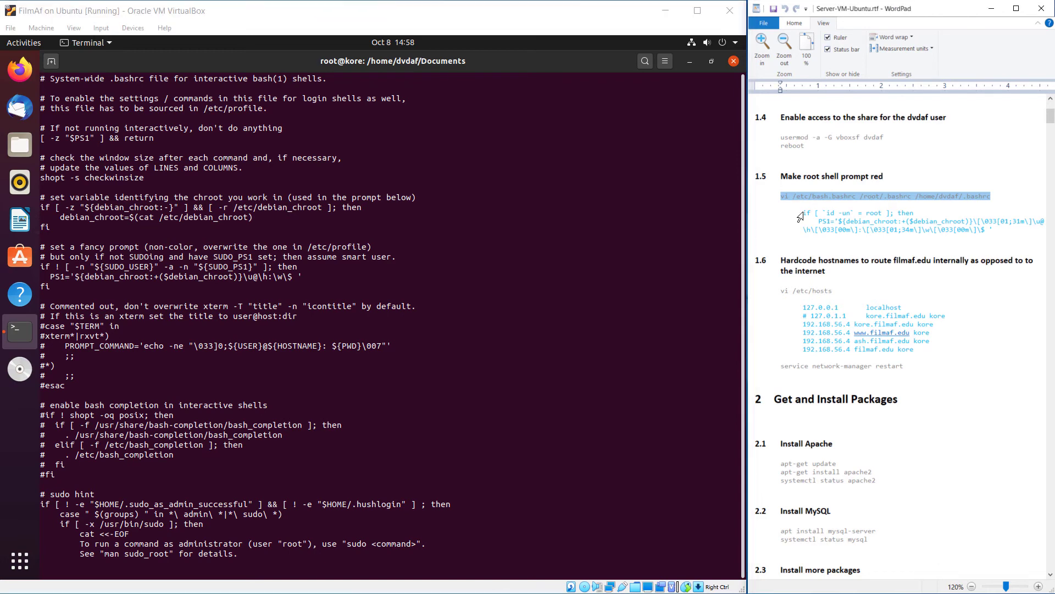
# Copy the three-line PS1 block from the notes
pyautogui.click(1006, 230)
pyautogui.moveTo(1006, 230); pyautogui.dragTo(804, 213)
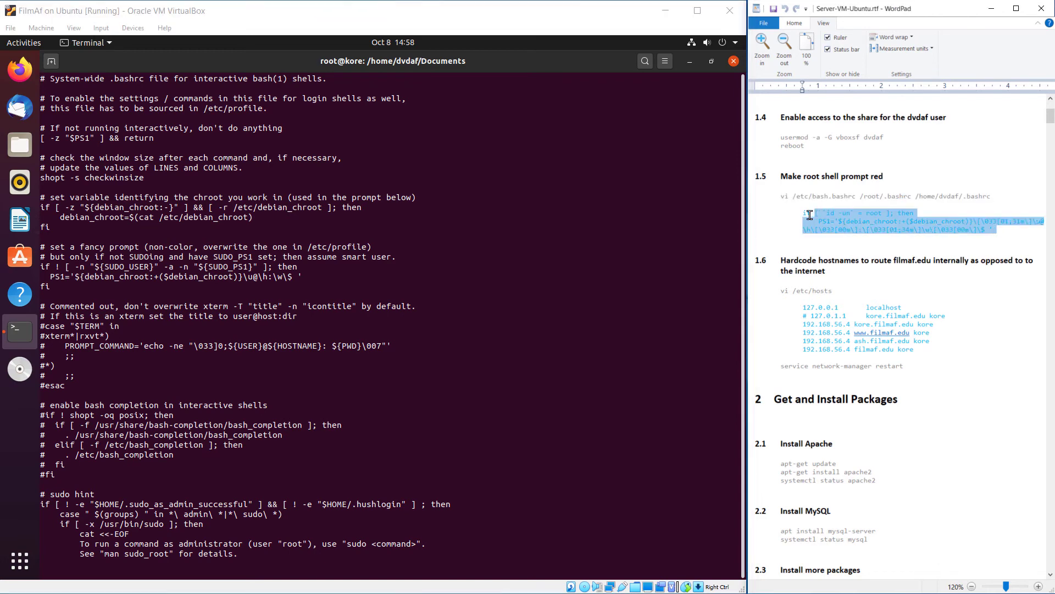
pyautogui.rightClick(863, 218)
pyautogui.click(889, 237)
pyautogui.click(499, 55)
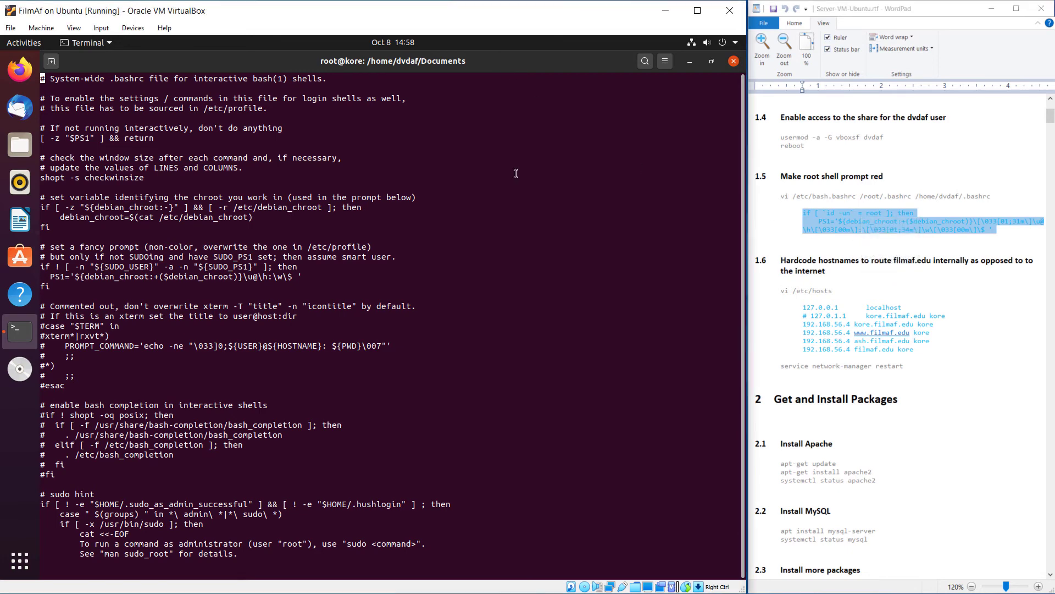
# Try adding a line after the final fi in bash.bashrc, undo it, and quit vi with :q!
pyautogui.hotkey('shift', 'g')
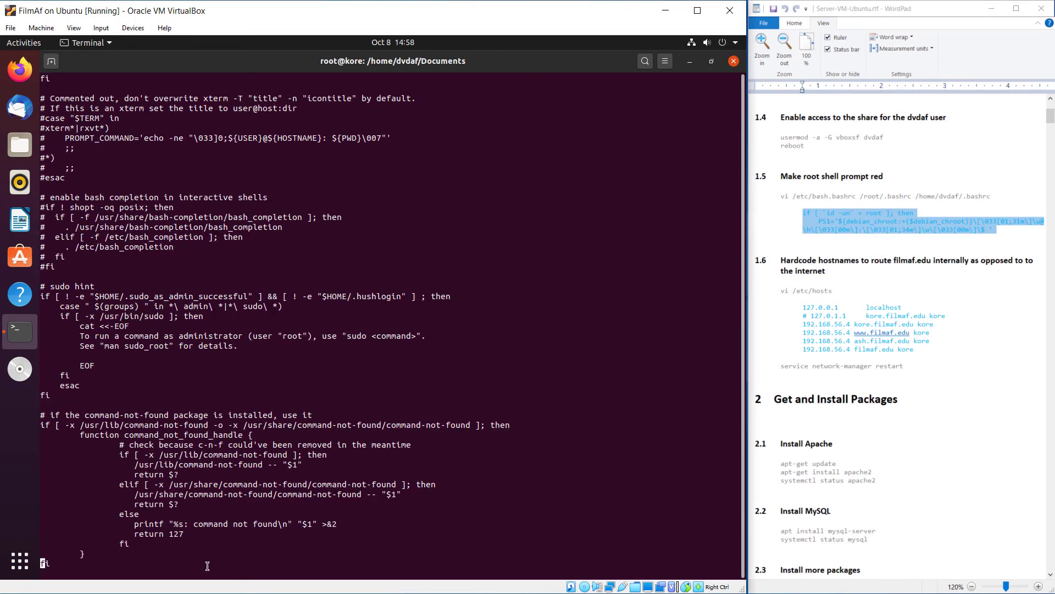
pyautogui.press('o')
pyautogui.press('u')
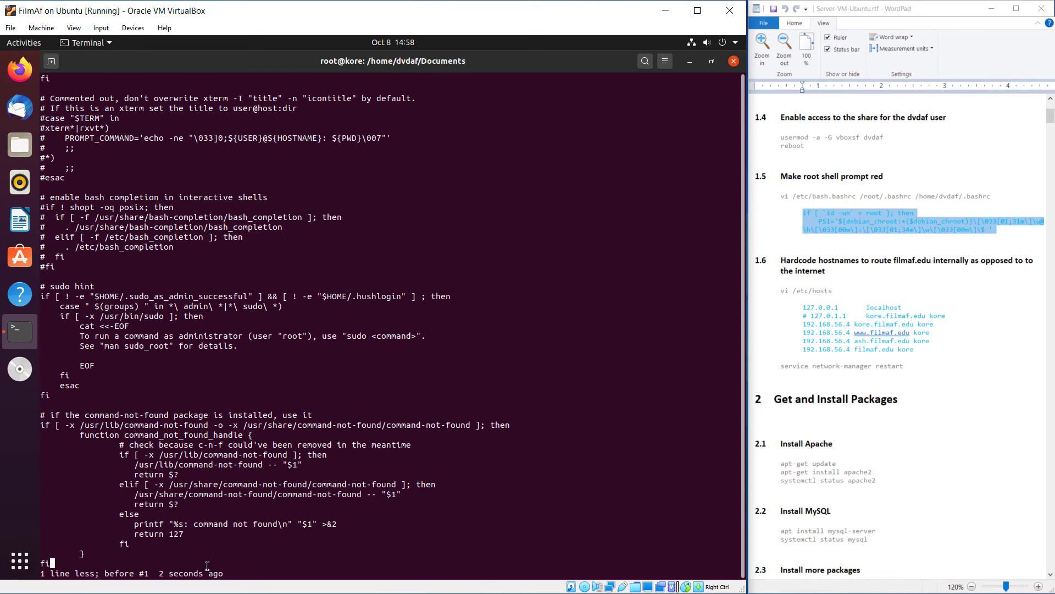
pyautogui.press('o')
pyautogui.hotkey('ctrl', 'r')
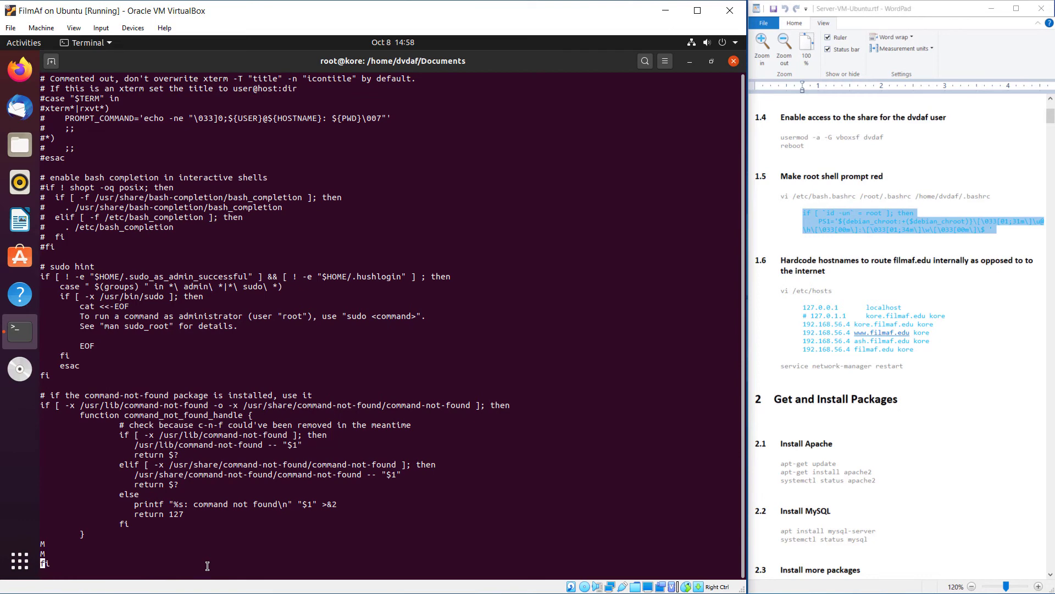
pyautogui.press('u')
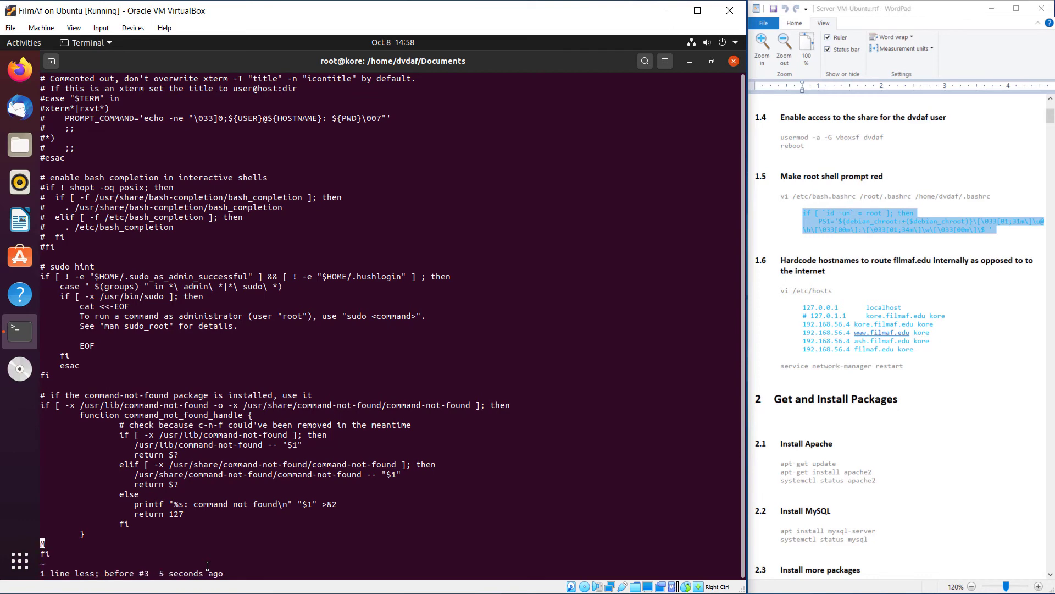
pyautogui.write(':q!')
pyautogui.press('Return')
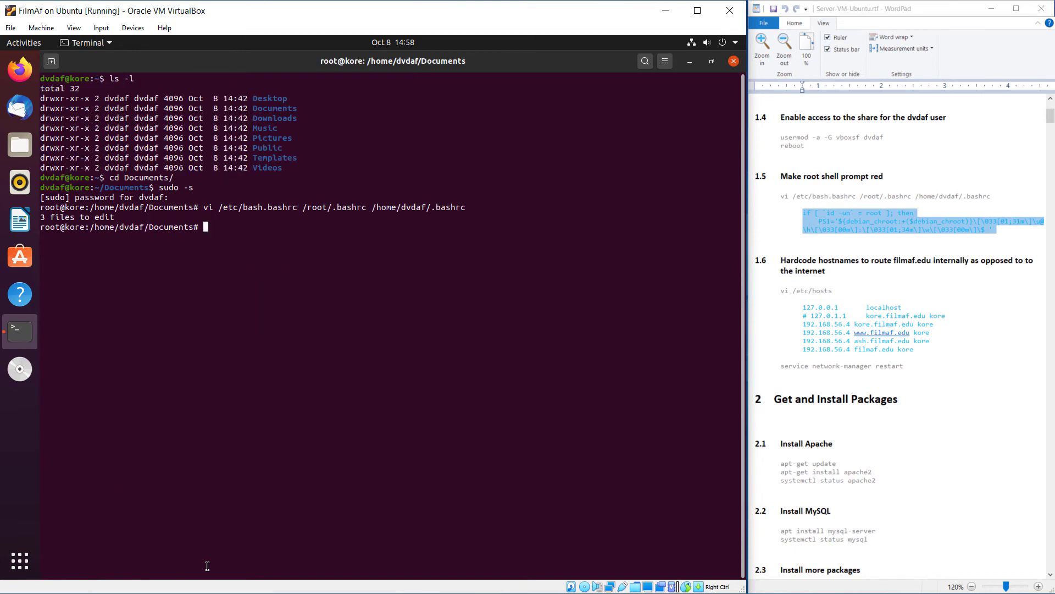
# Fix the mistyped 'apt-get vim' to 'apt-get install vim', run it, and confirm with y
pyautogui.write('apt-get vim')
pyautogui.press('Return')
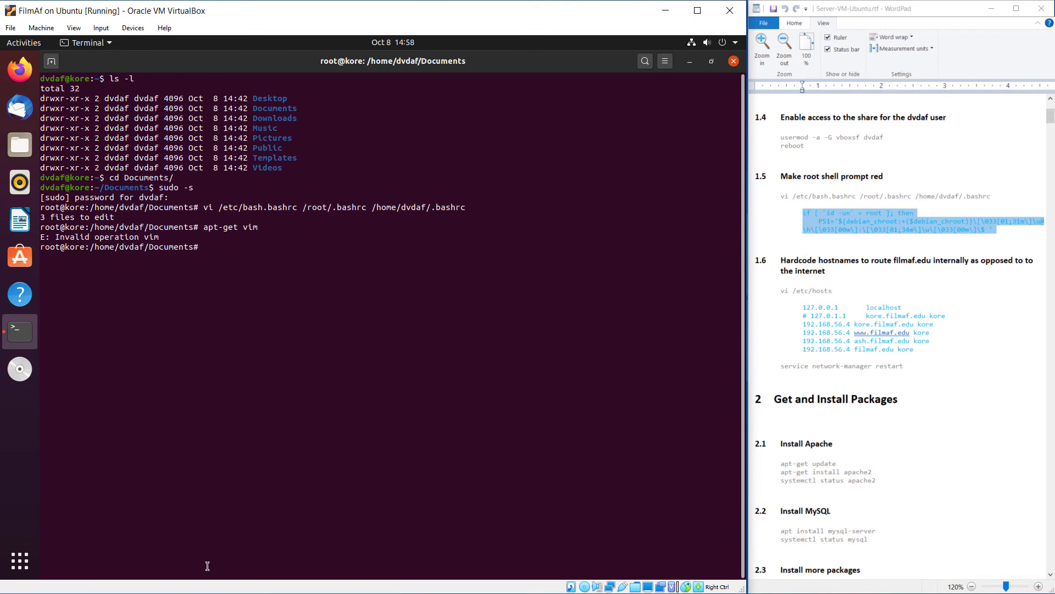
pyautogui.press('Up')
pyautogui.press('Left')
pyautogui.press('Left')
pyautogui.press('Left')
pyautogui.write('install')
pyautogui.press('Return')
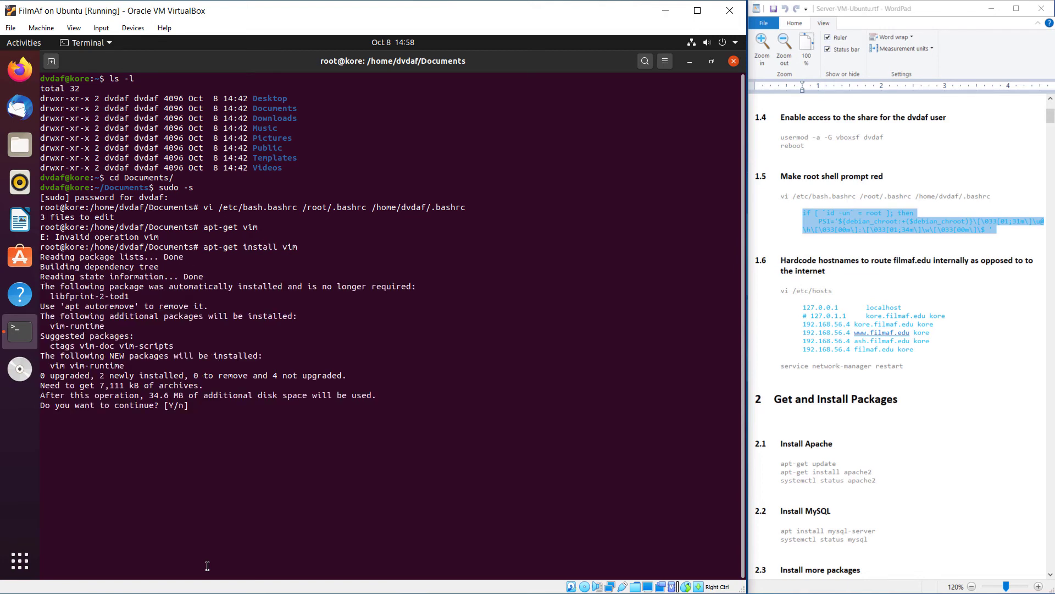
pyautogui.write('y')
pyautogui.press('Return')
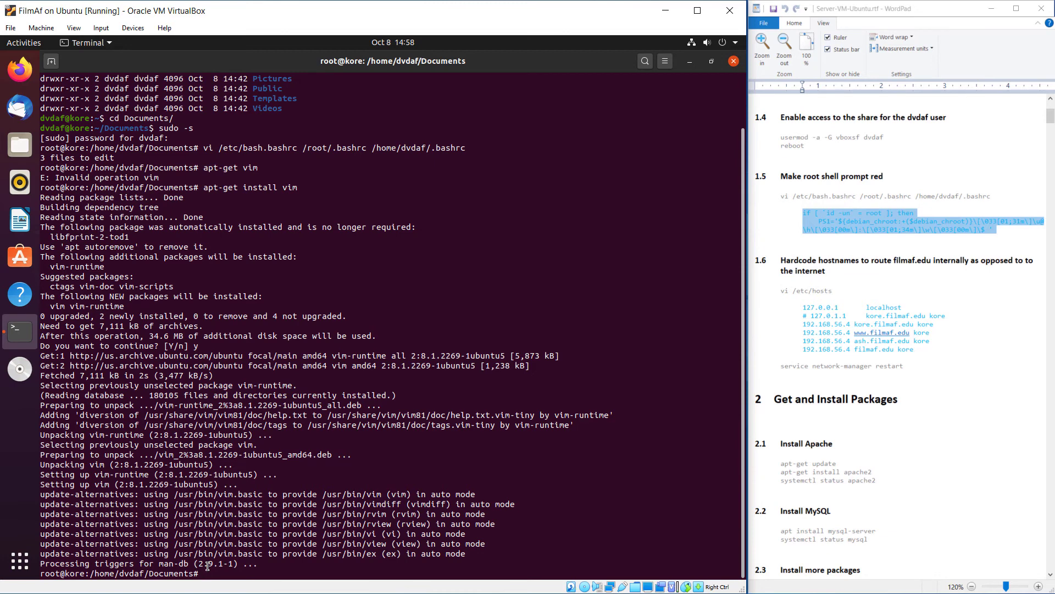
pyautogui.press('Up')
pyautogui.press('Up')
pyautogui.press('Up')
# Reopen the three bashrc files in vim and open new lines below the final fi in bash.bashrc
pyautogui.press('Return')
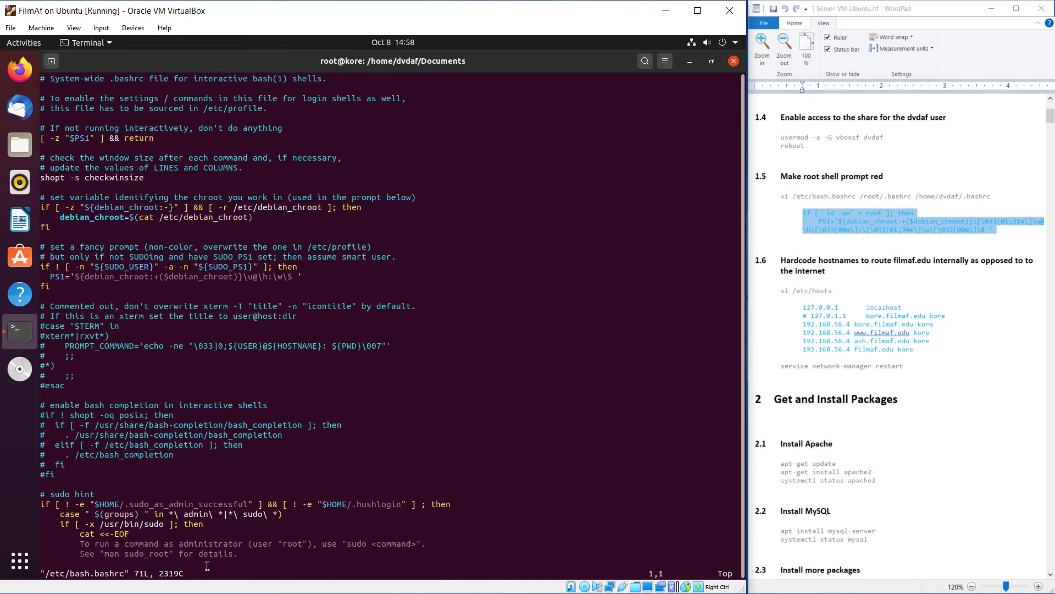
pyautogui.press('pagedown')
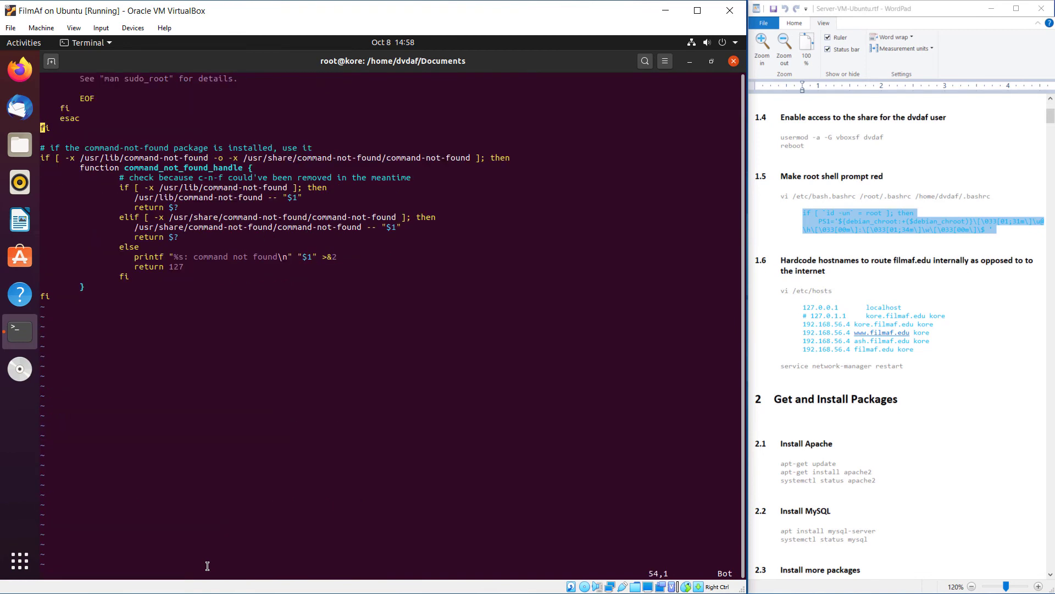
pyautogui.press('Down')
pyautogui.press('Down')
pyautogui.press('Down')
pyautogui.press('Down')
pyautogui.press('Down')
pyautogui.press('Down')
pyautogui.press('Down')
pyautogui.press('Down')
pyautogui.press('Down')
pyautogui.press('Down')
pyautogui.press('Down')
pyautogui.press('Down')
pyautogui.press('Down')
pyautogui.press('Down')
pyautogui.press('Down')
pyautogui.press('Down')
pyautogui.press('Down')
pyautogui.press('Down')
pyautogui.press('Down')
pyautogui.press('Down')
pyautogui.press('o')
pyautogui.press('Return')
# Recopy the PS1 block from WordPad and repeatedly try pasting it into the guest terminal, without success
pyautogui.rightClick(216, 282)
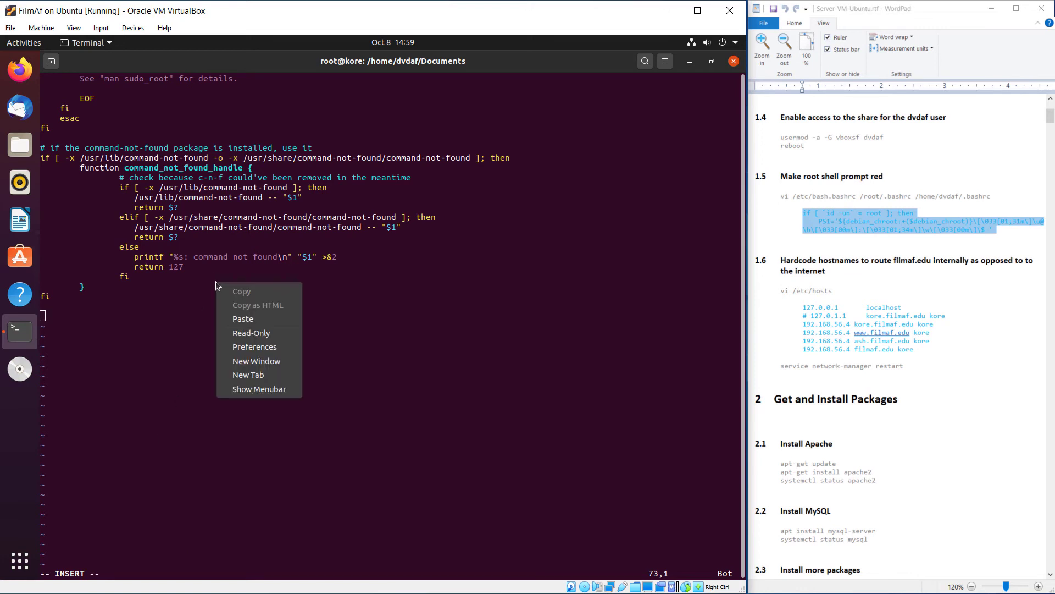
pyautogui.click(258, 323)
pyautogui.rightClick(857, 227)
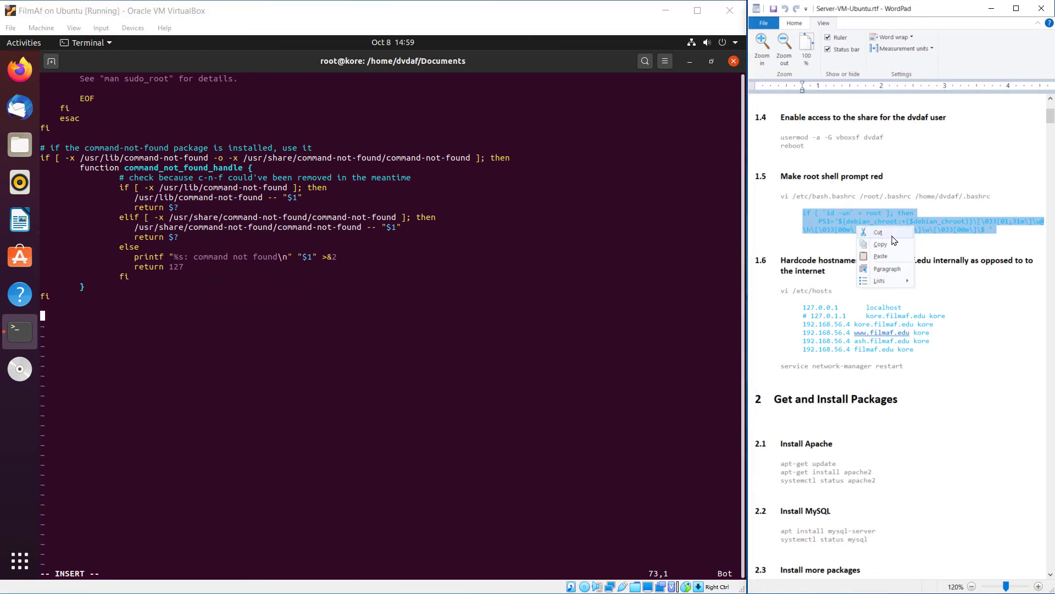
pyautogui.click(887, 244)
pyautogui.click(160, 332)
pyautogui.rightClick(168, 332)
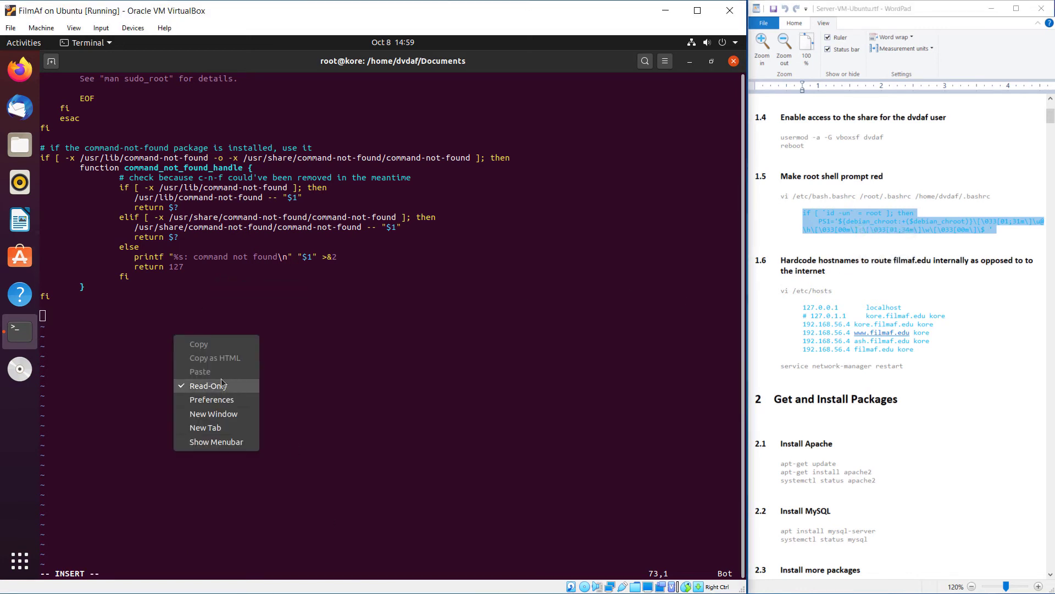
pyautogui.click(392, 329)
pyautogui.click(857, 231)
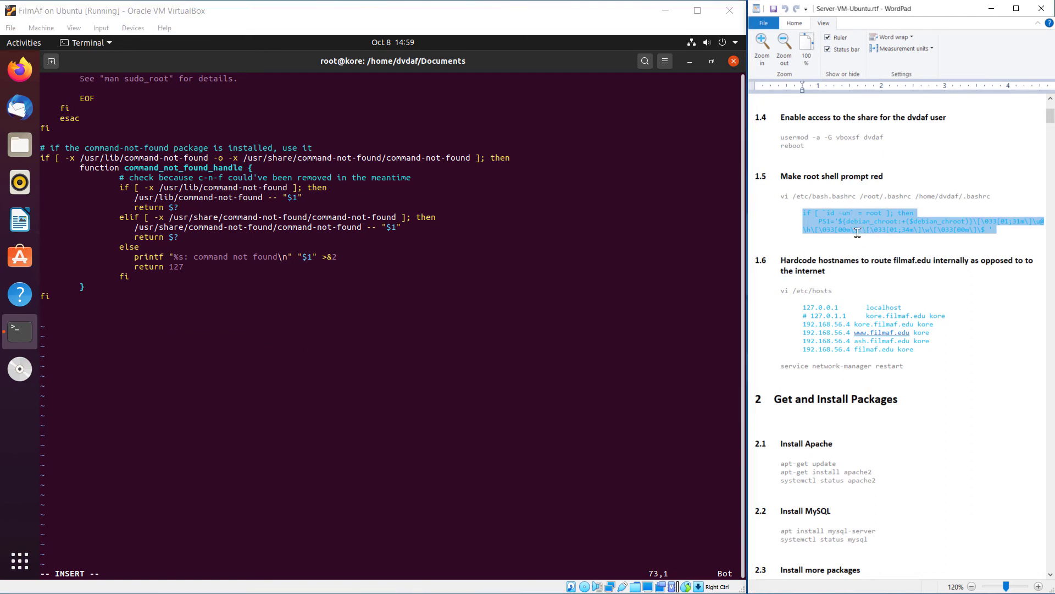
pyautogui.rightClick(858, 232)
pyautogui.click(874, 238)
pyautogui.click(414, 348)
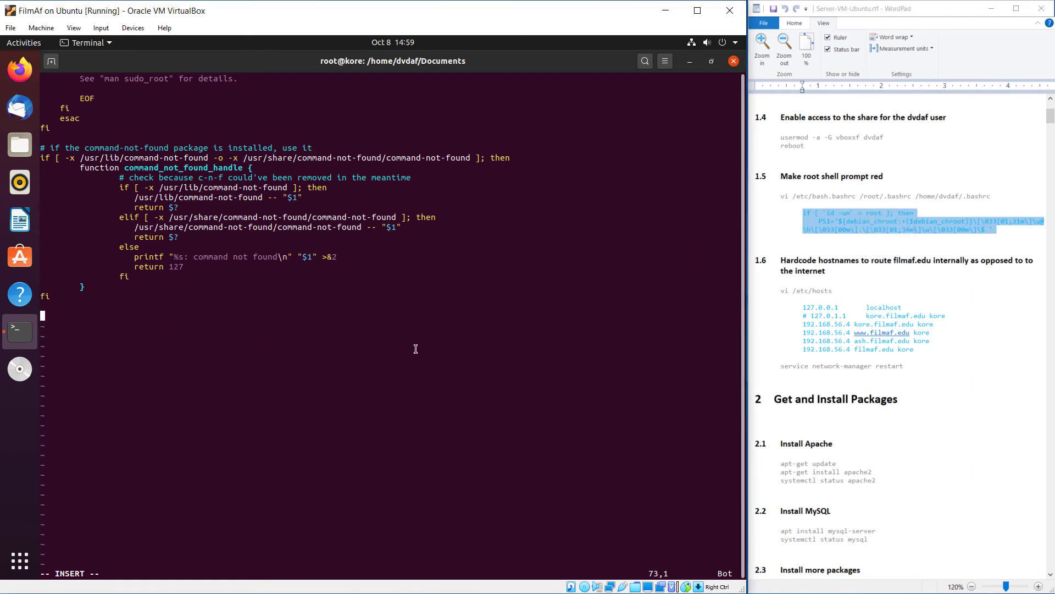
pyautogui.rightClick(415, 317)
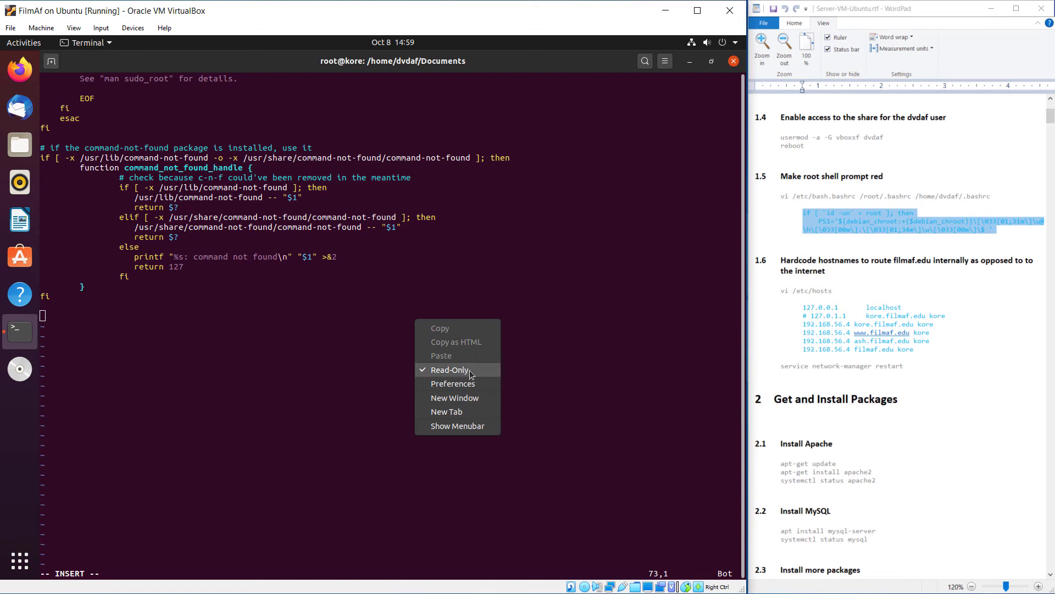
pyautogui.click(661, 357)
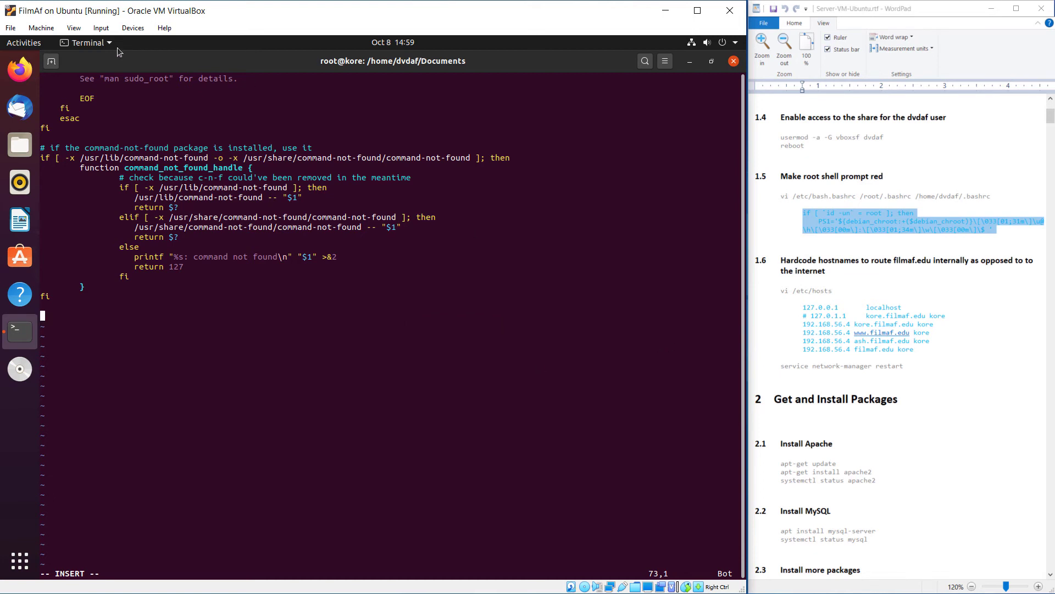
# Check that the VM's shared clipboard is set to Bidirectional
pyautogui.click(127, 29)
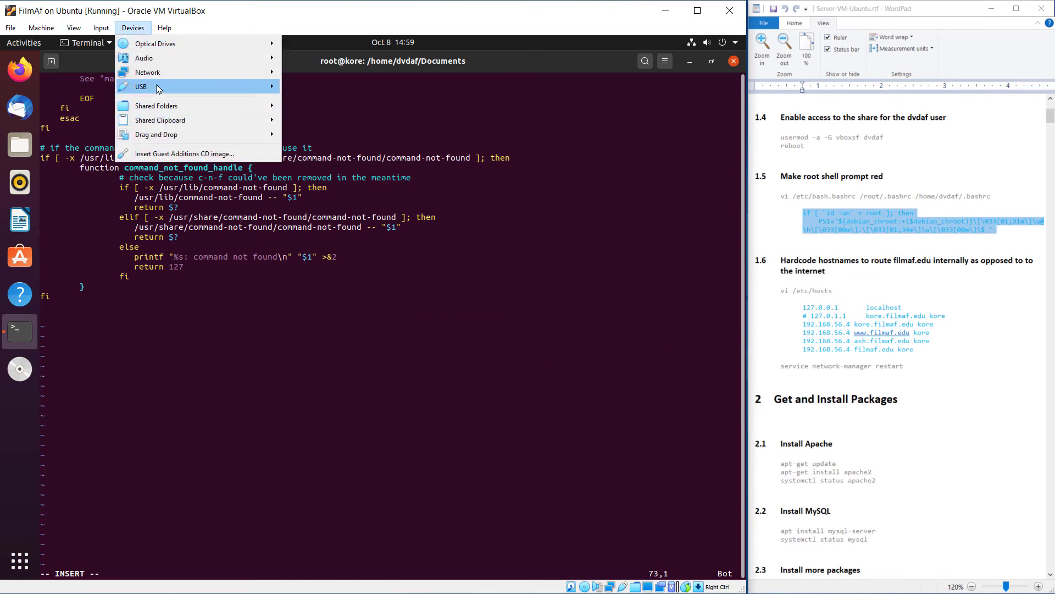
pyautogui.moveTo(179, 122)
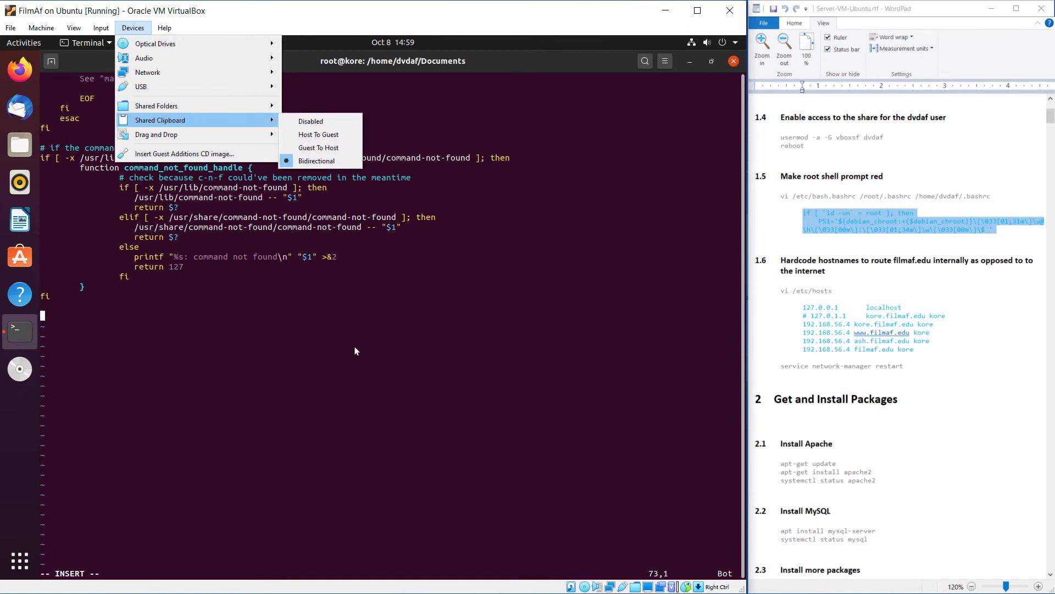
pyautogui.click(365, 396)
# Reselect the whole two-line root-prompt snippet in the guide and copy it
pyautogui.rightClick(829, 226)
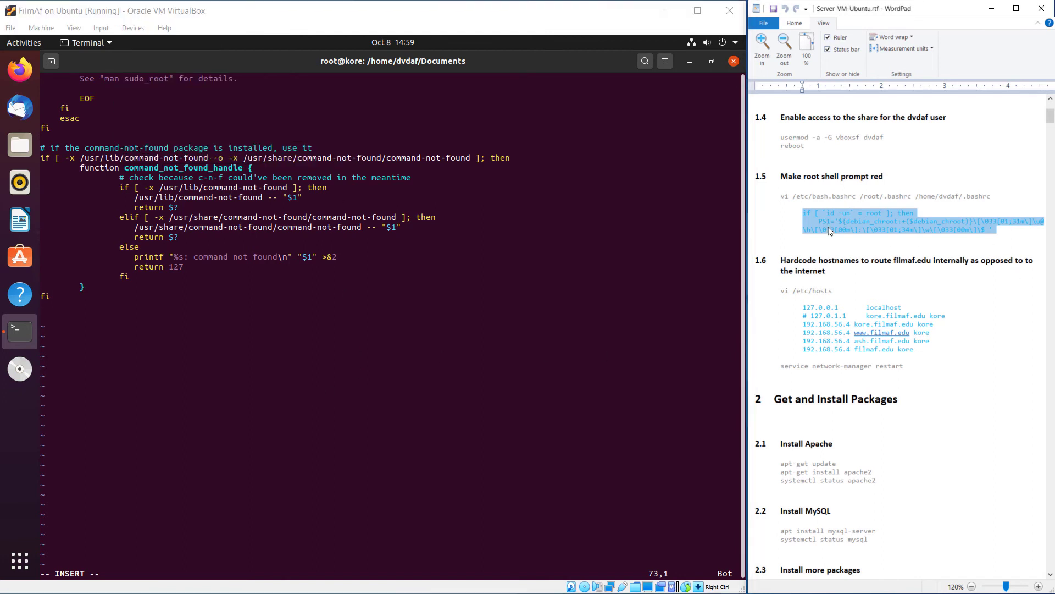
pyautogui.click(851, 255)
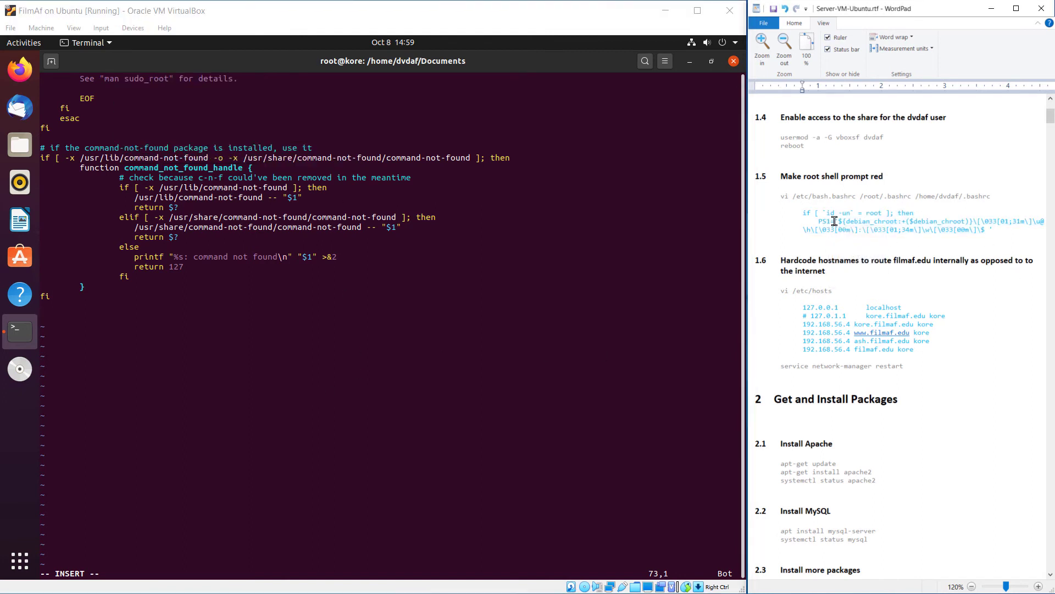
pyautogui.moveTo(1044, 241); pyautogui.dragTo(802, 213)
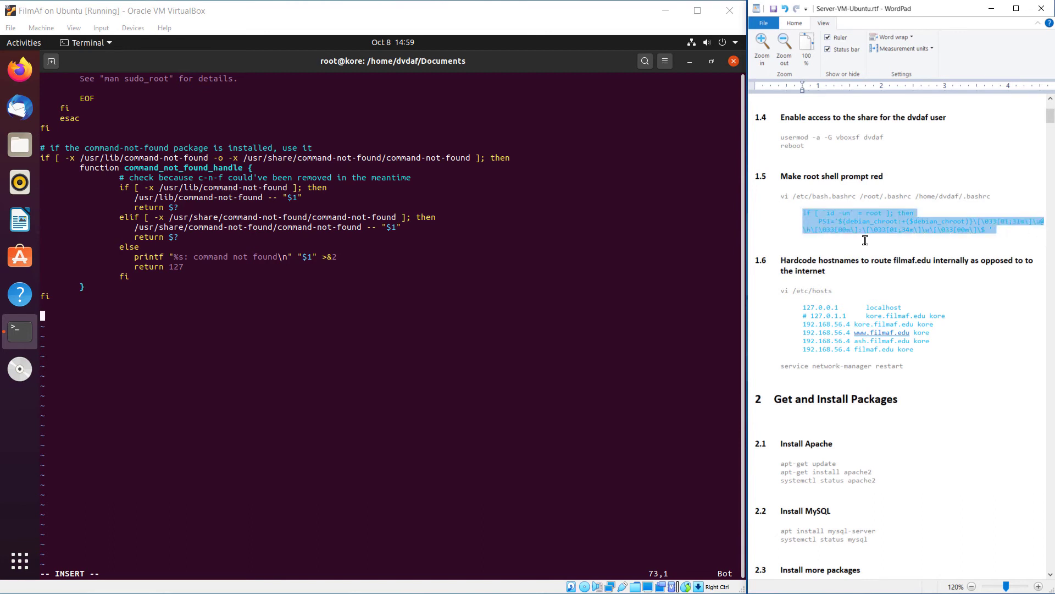
pyautogui.click(915, 179)
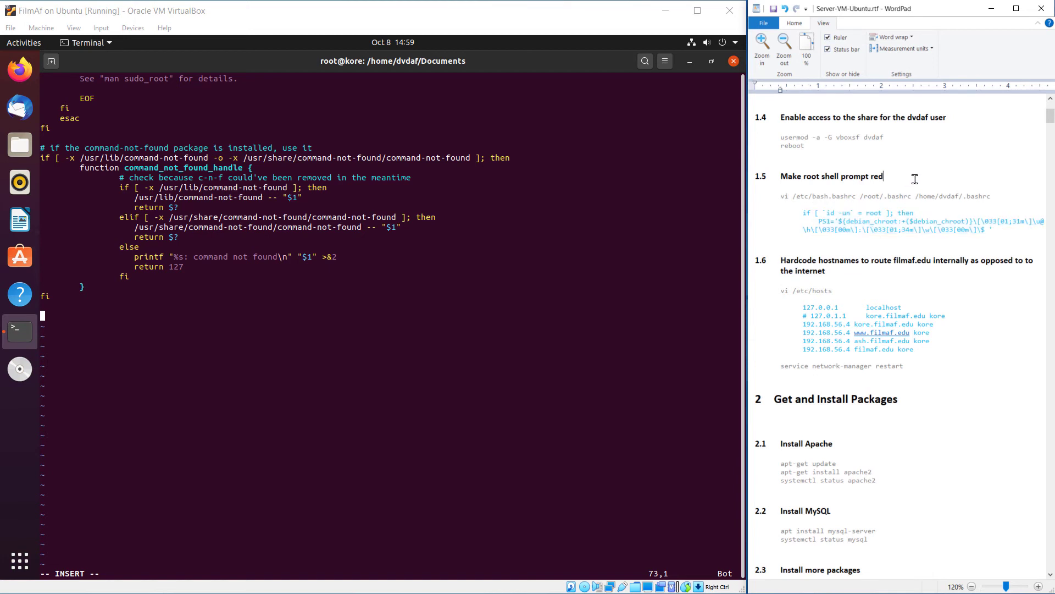
pyautogui.moveTo(1000, 227); pyautogui.dragTo(794, 214)
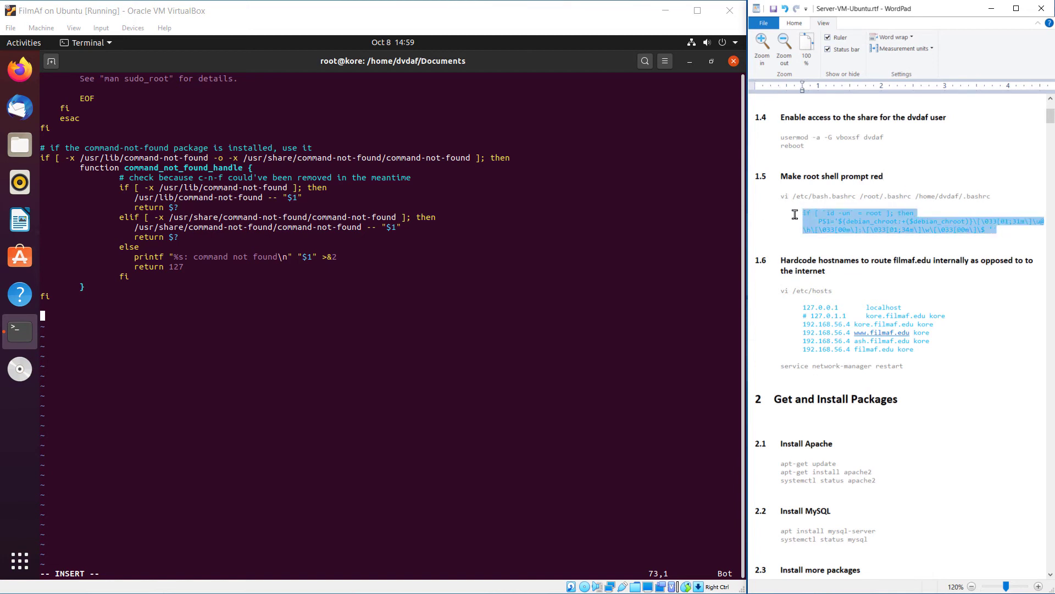
pyautogui.rightClick(818, 217)
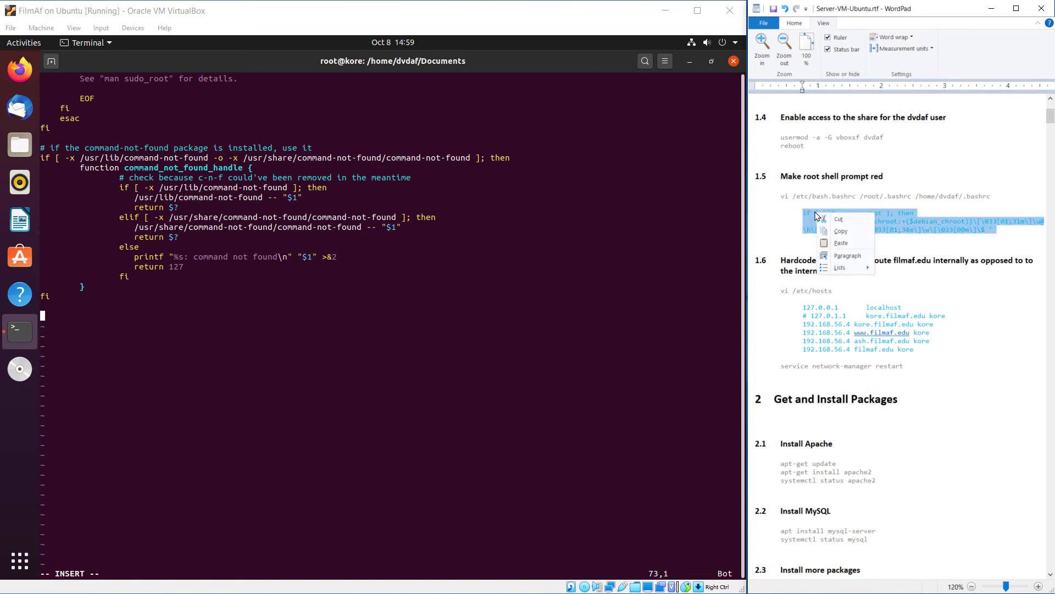
pyautogui.click(837, 231)
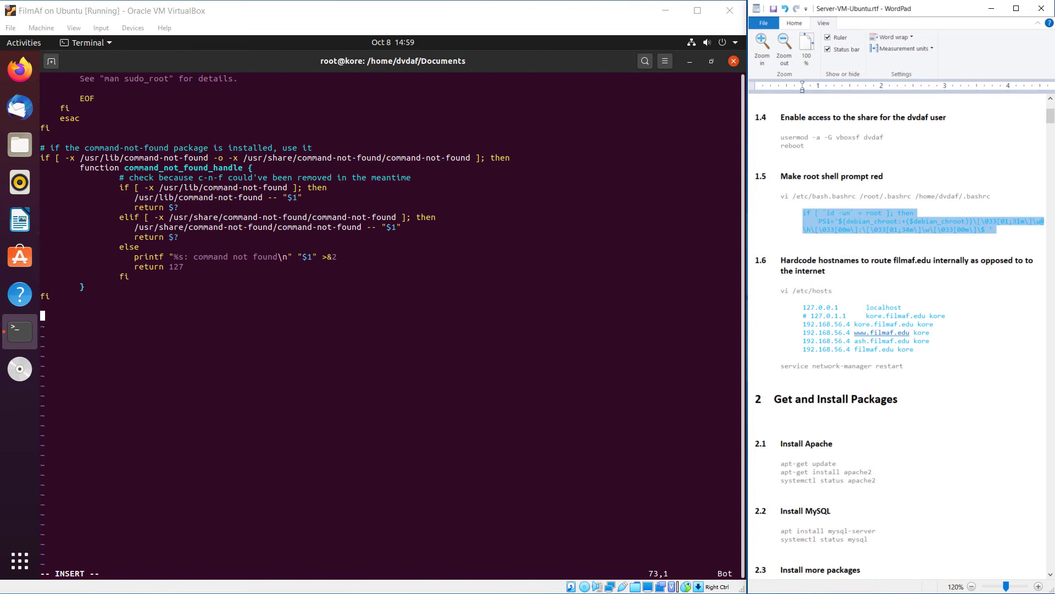
pyautogui.click(800, 517)
pyautogui.click(363, 341)
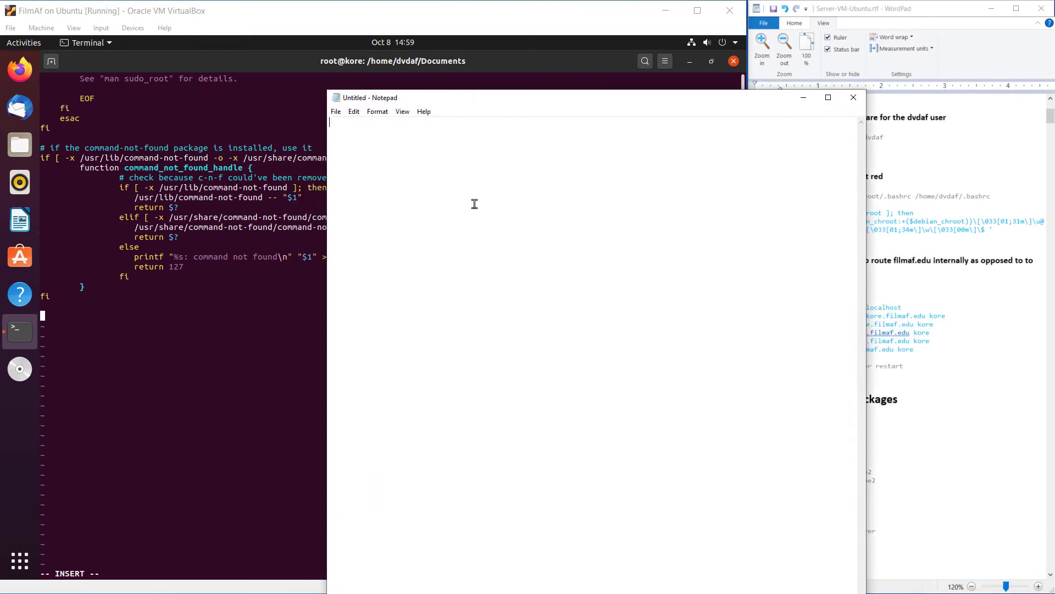
# Paste the copied PS1 snippet into the blank Notepad note and select both lines
pyautogui.rightClick(473, 202)
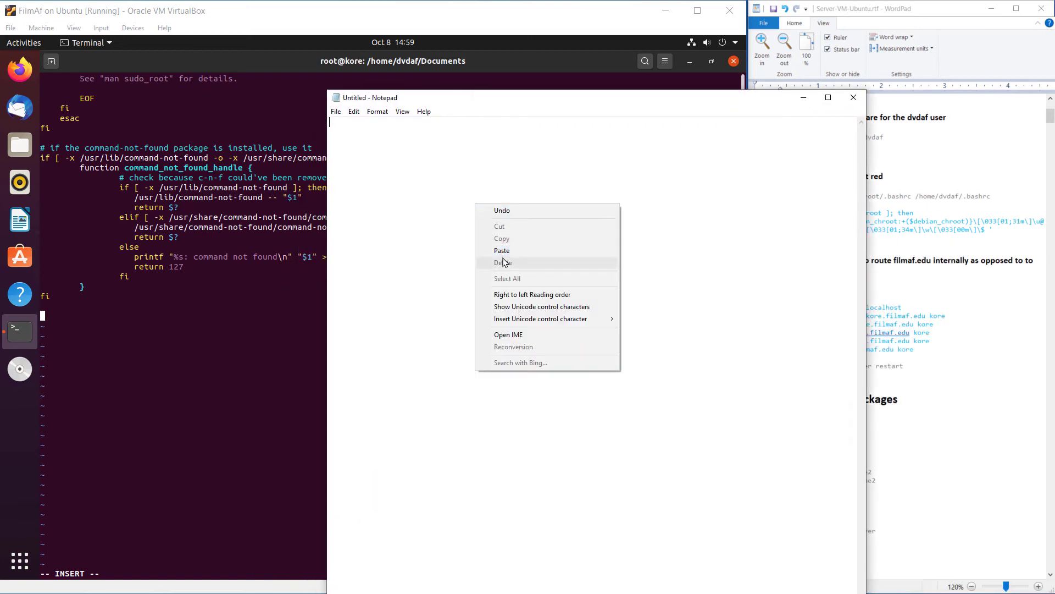
pyautogui.click(509, 252)
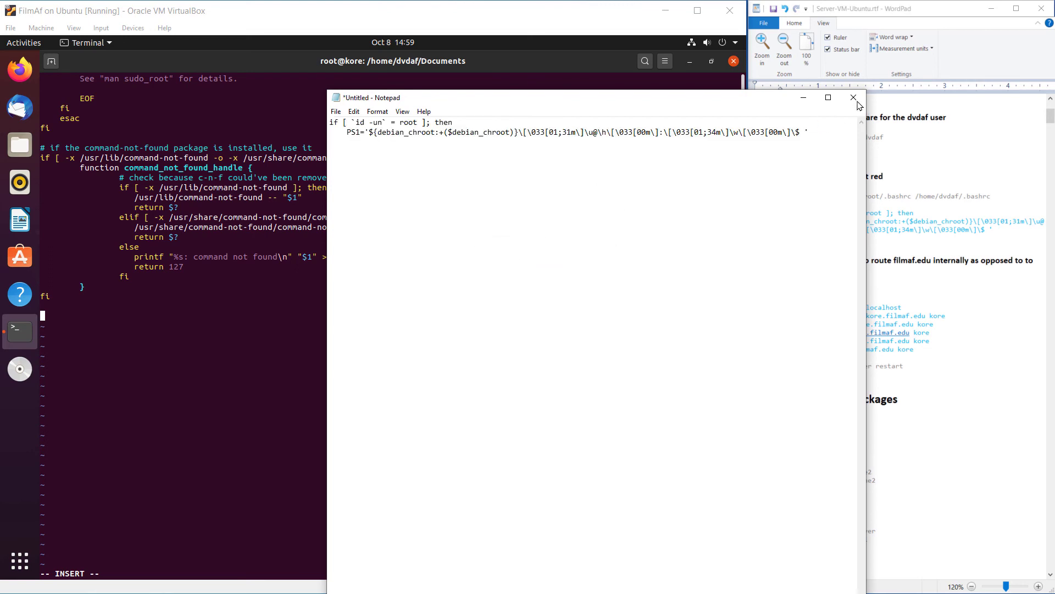
pyautogui.moveTo(811, 132); pyautogui.dragTo(165, 82)
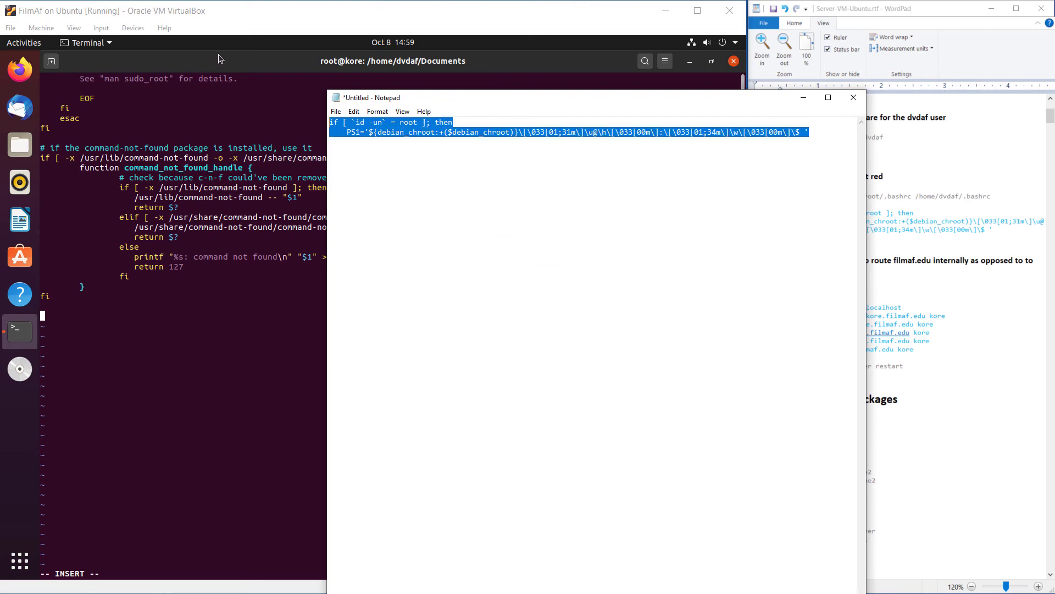
# Return to the VM terminal and open its edit menu, closing it without pasting
pyautogui.click(334, 74)
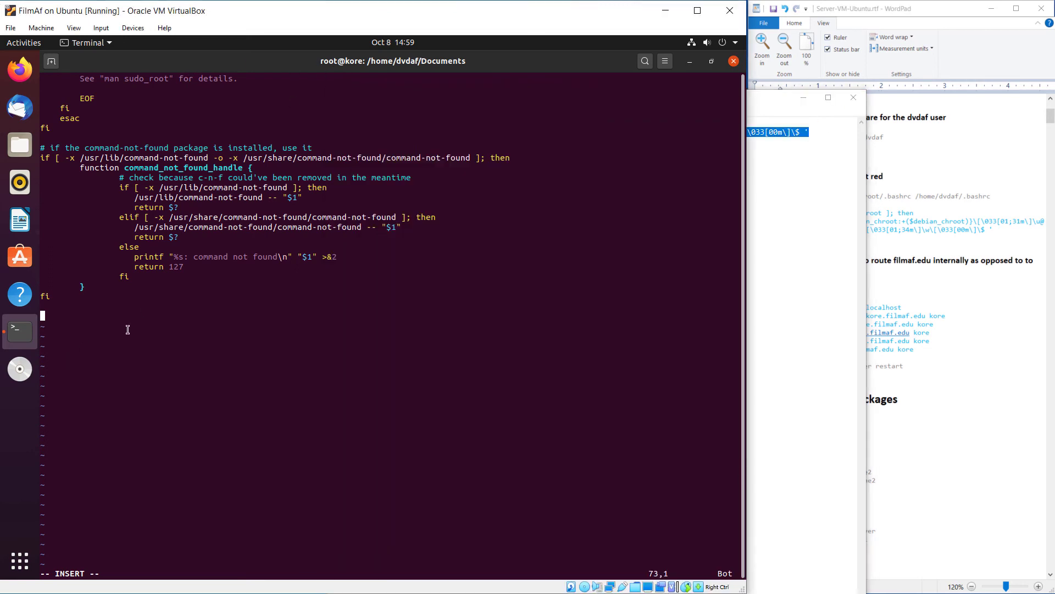
pyautogui.rightClick(150, 324)
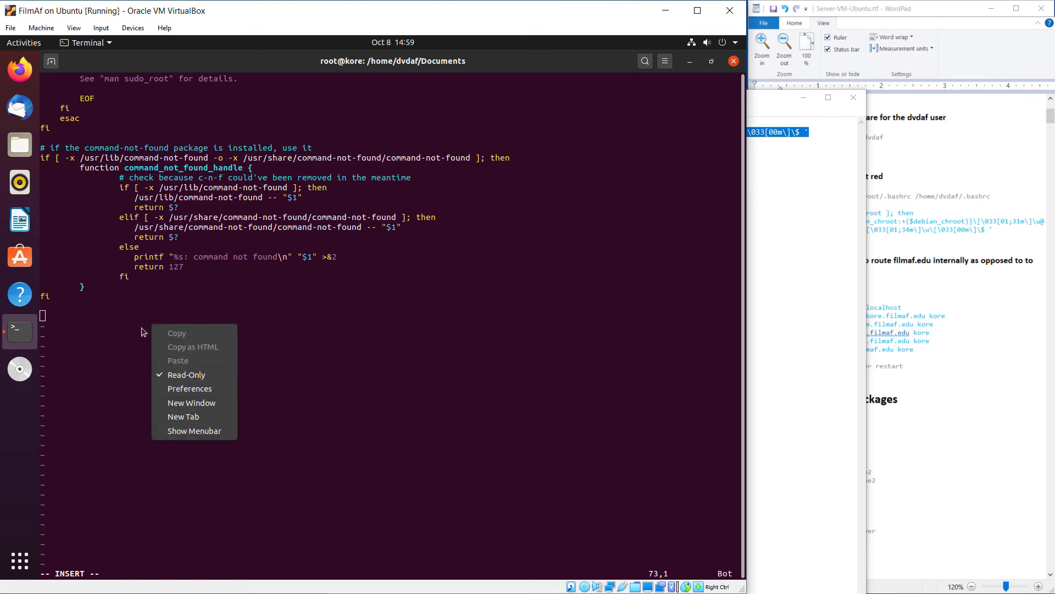
pyautogui.click(186, 374)
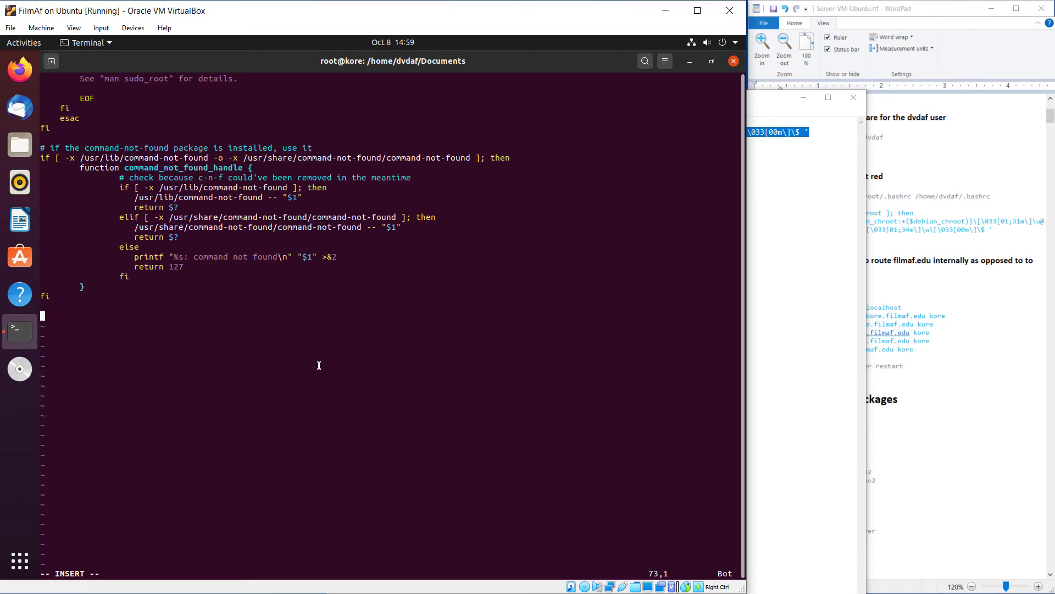
# Quit vim without saving and reopen the three bashrc files in vi
pyautogui.write(':q!')
pyautogui.press('Escape')
pyautogui.write(':q!')
pyautogui.press('Return')
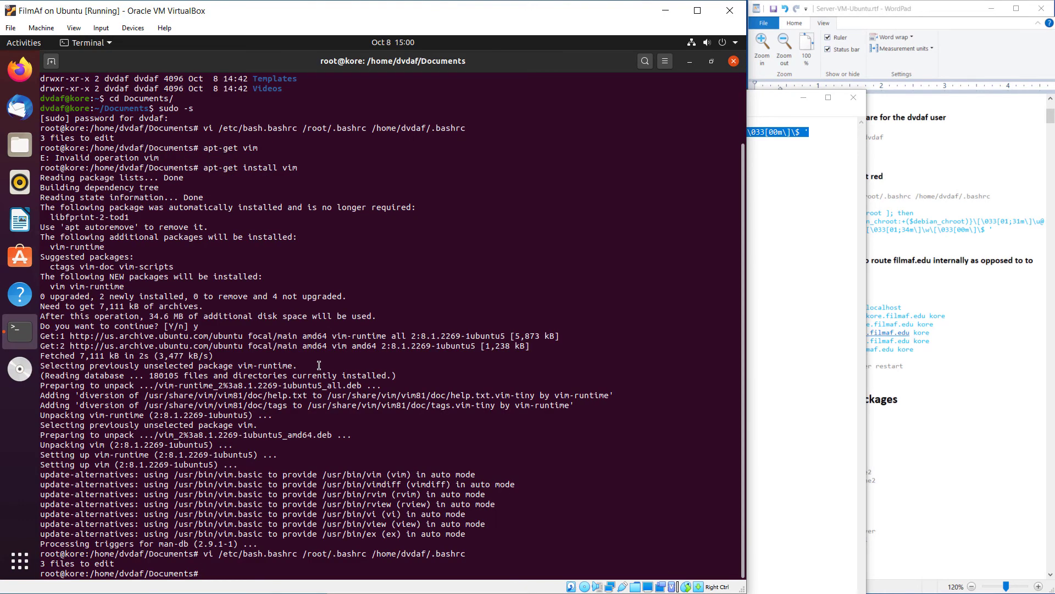
pyautogui.press('Up')
pyautogui.press('Return')
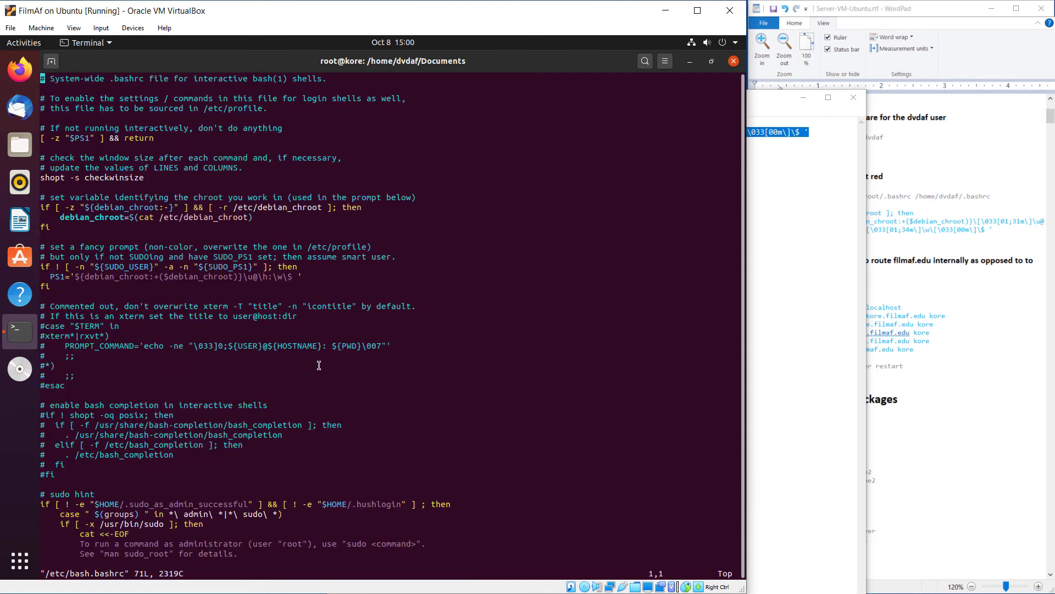
# Append the red root-prompt if/PS1/fi block to the end of /etc/bash.bashrc
pyautogui.hotkey('shift', 'g')
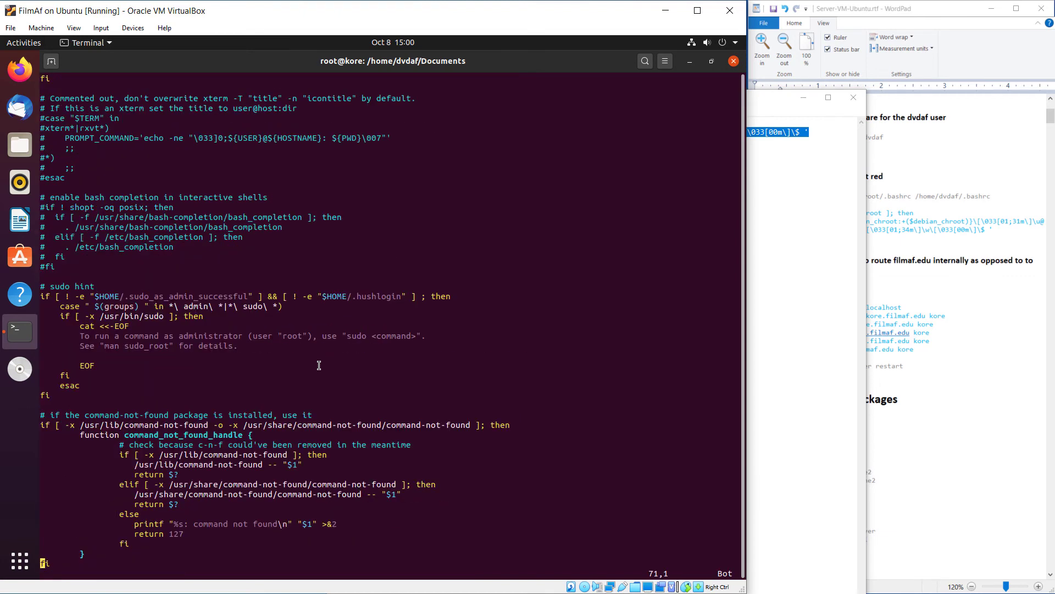
pyautogui.press('A')
pyautogui.press('Return')
pyautogui.press('Return')
pyautogui.rightClick(298, 425)
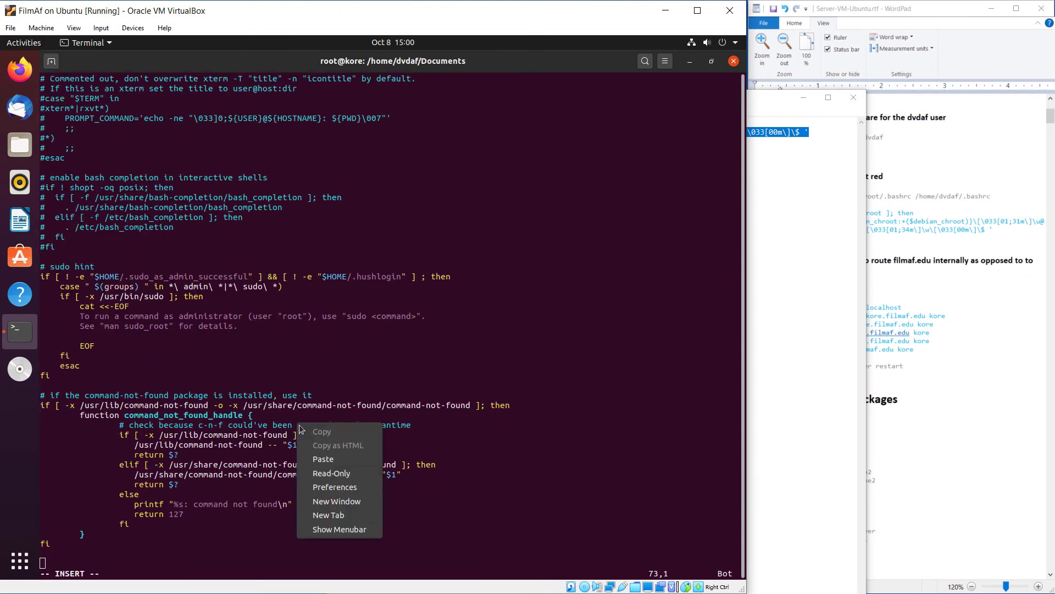
pyautogui.click(323, 458)
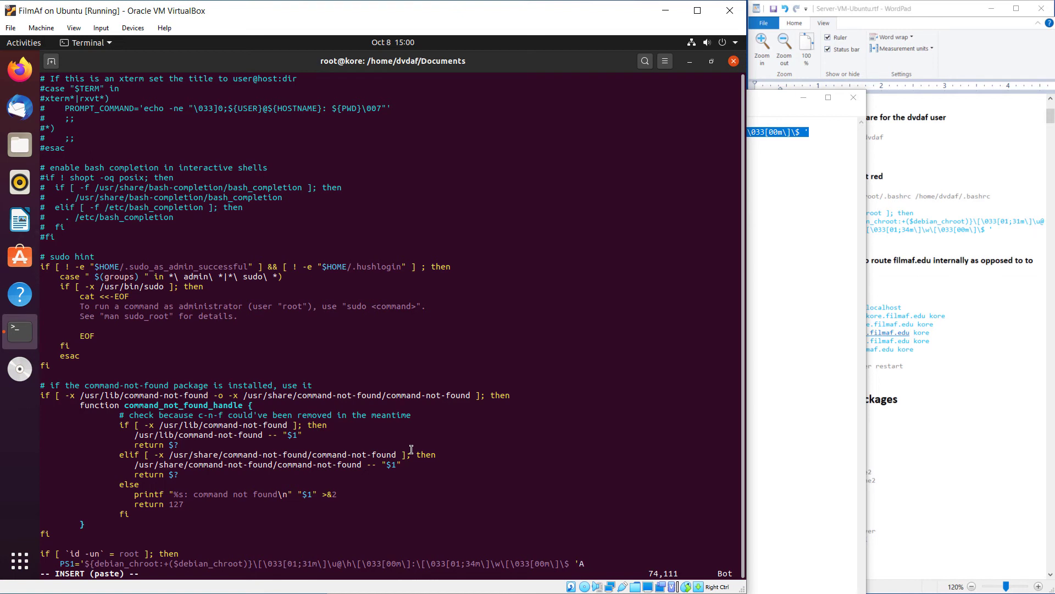
pyautogui.press('Return')
pyautogui.press('BackSpace')
pyautogui.press('BackSpace')
pyautogui.press('BackSpace')
pyautogui.press('BackSpace')
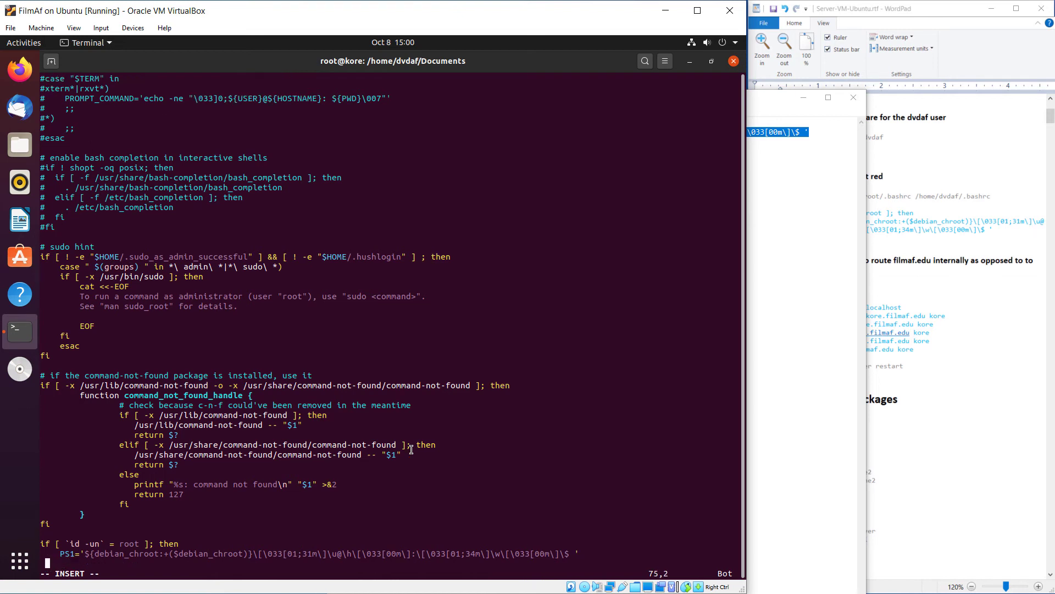
pyautogui.write('fi')
pyautogui.press('Return')
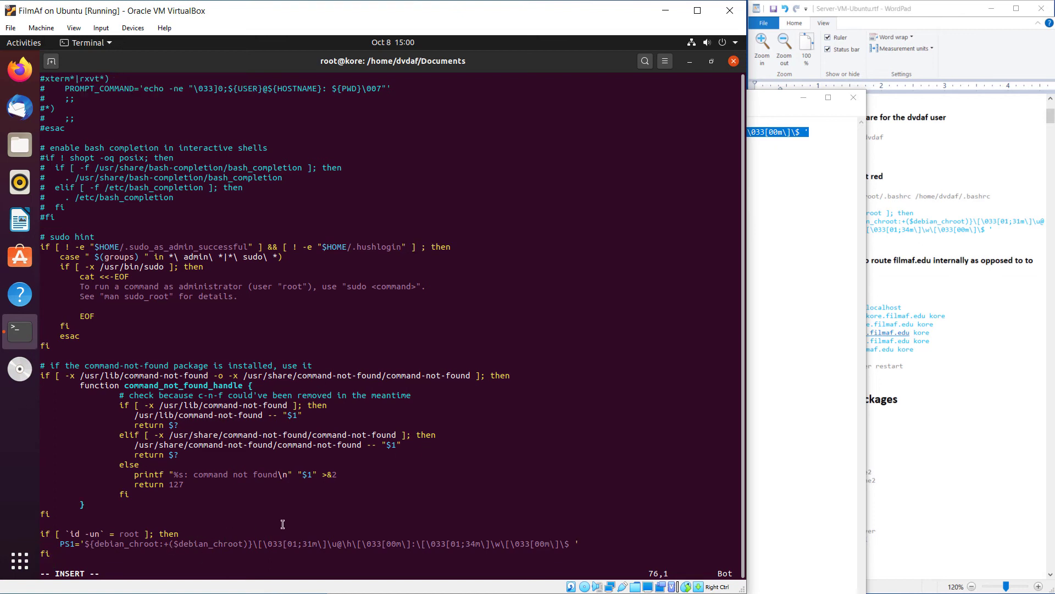
pyautogui.press('Escape')
# Yank the prompt block and paste it at the end of the second bashrc, saving with :wn
pyautogui.press('k')
pyautogui.press('k')
pyautogui.press('k')
pyautogui.press('y')
pyautogui.press('y')
pyautogui.write(':e!')
pyautogui.press('Return')
pyautogui.hotkey('shift', 'g')
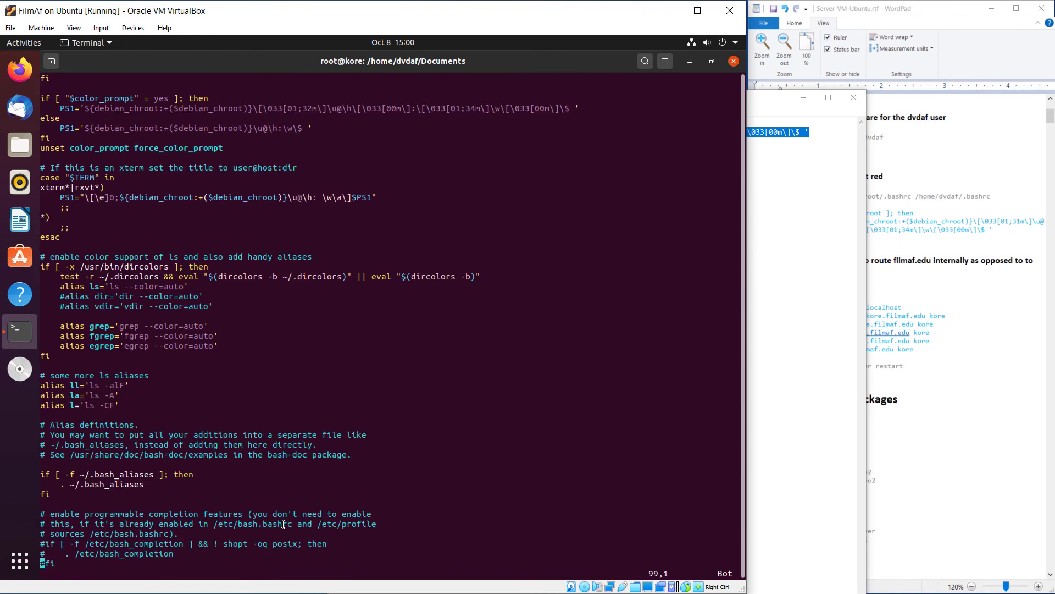
pyautogui.press('o')
pyautogui.press('Return')
pyautogui.press('Escape')
pyautogui.write('p')
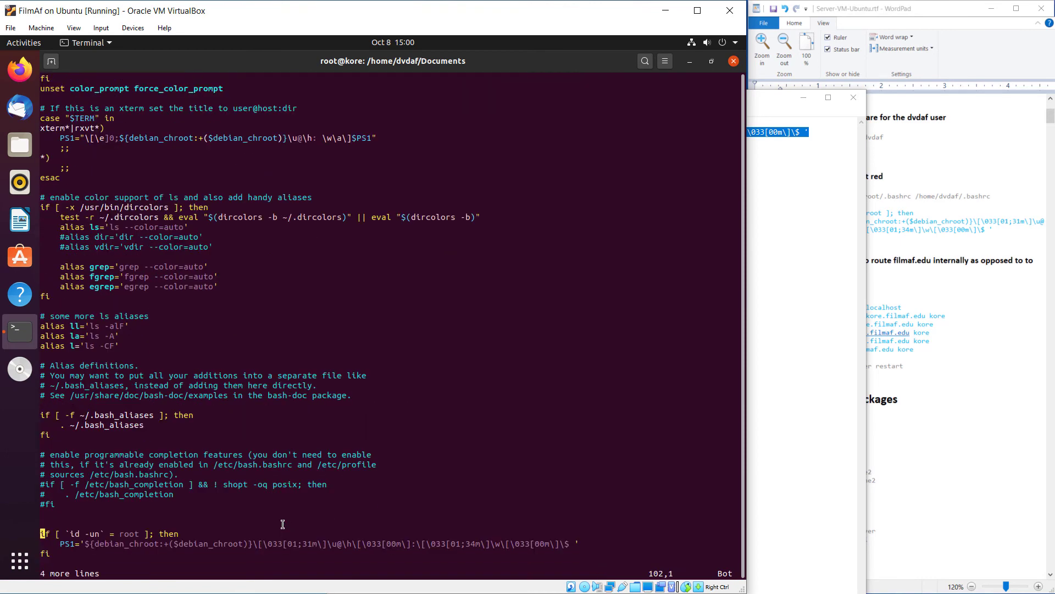
pyautogui.write(':wn')
pyautogui.press('Return')
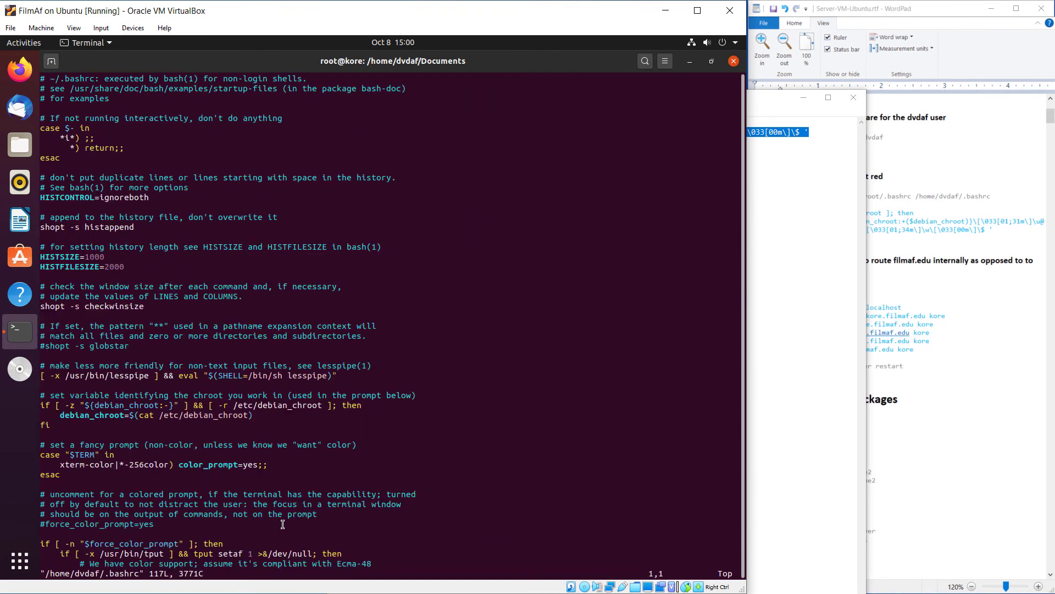
# Paste the prompt block at the end of the user's .bashrc, then quit vi with :q!
pyautogui.hotkey('shift', 'g')
pyautogui.press('o')
pyautogui.press('Return')
pyautogui.press('Escape')
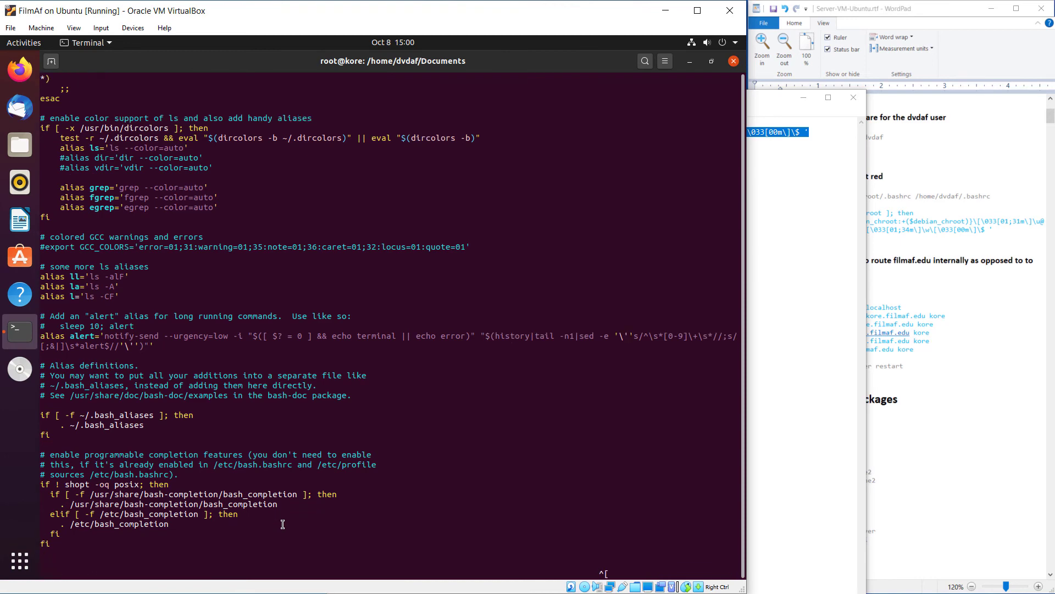
pyautogui.press('p')
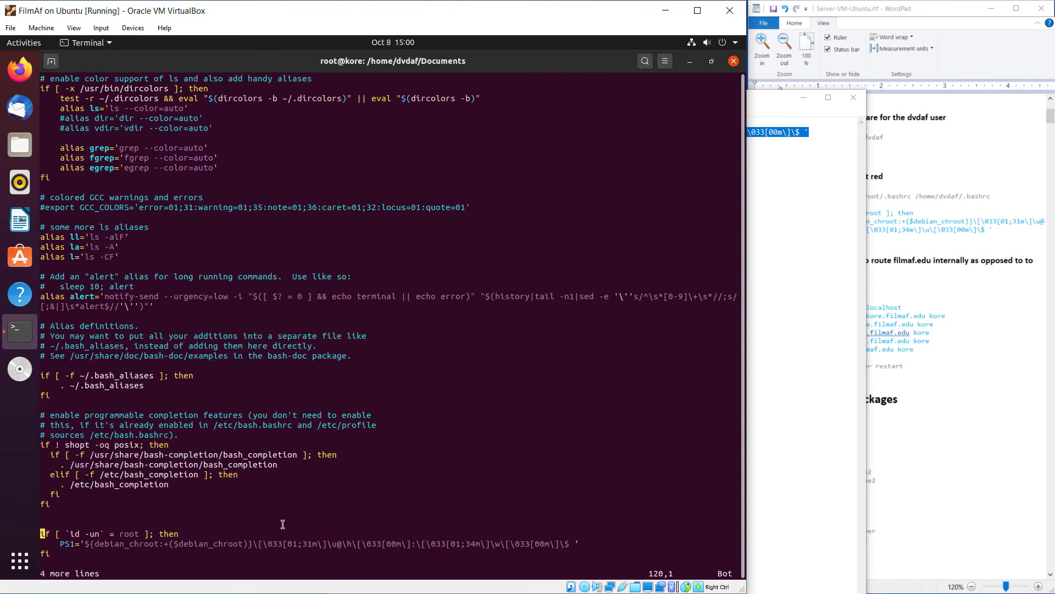
pyautogui.write(':q')
pyautogui.press('Return')
pyautogui.write(':q!')
pyautogui.press('Return')
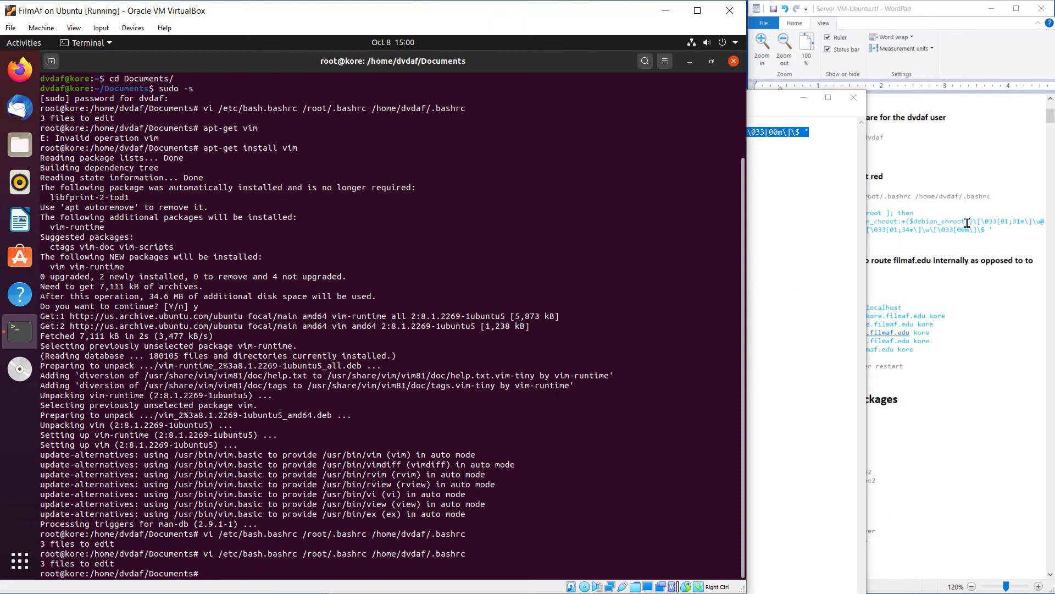
# Undo the 'exit' accidentally typed into the setup guide's heading
pyautogui.click(981, 228)
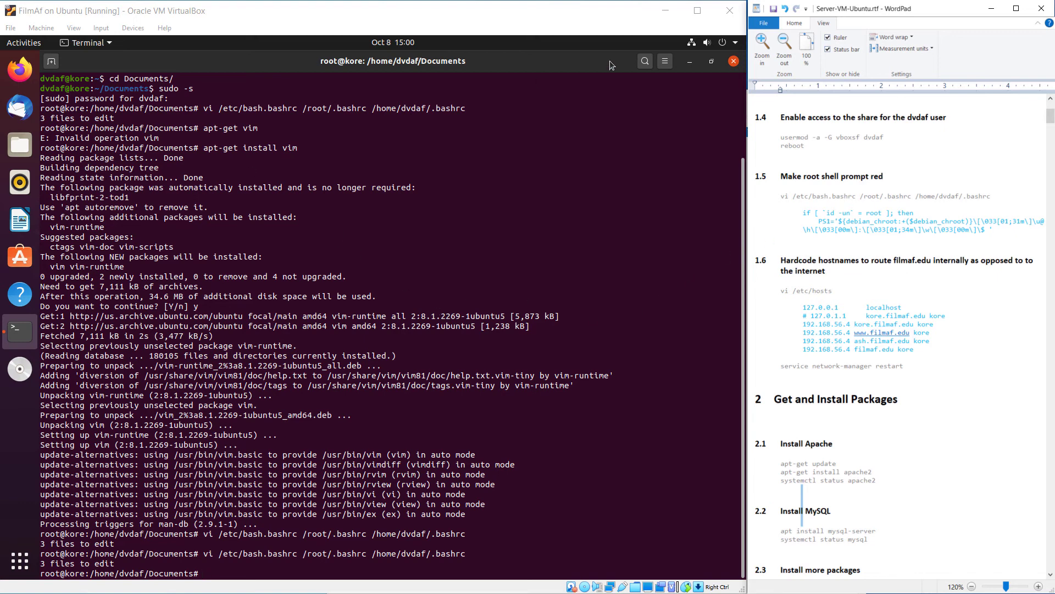
pyautogui.write('exit')
pyautogui.press('Return')
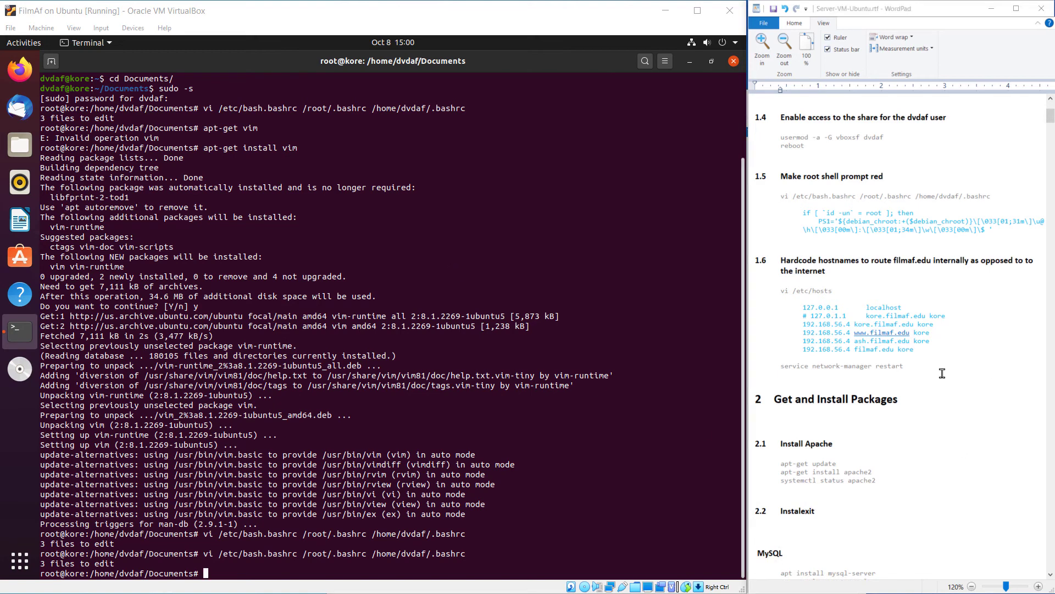
pyautogui.click(943, 372)
pyautogui.hotkey('ctrl', 'z')
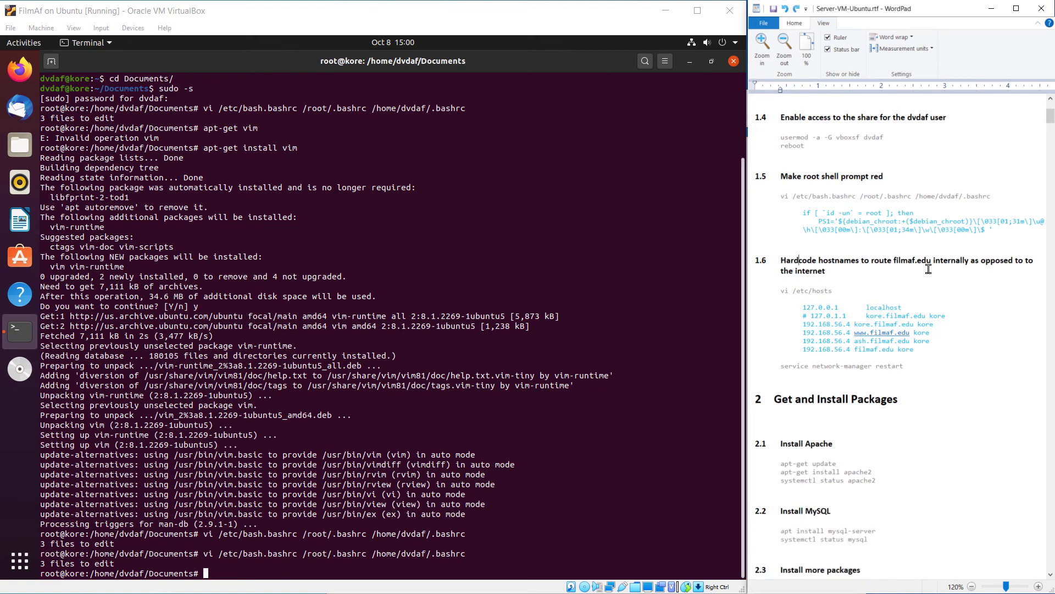
pyautogui.hotkey('ctrl', 'z')
# Exit the root shell and re-enter it with sudo -s to load the red prompt
pyautogui.click(187, 166)
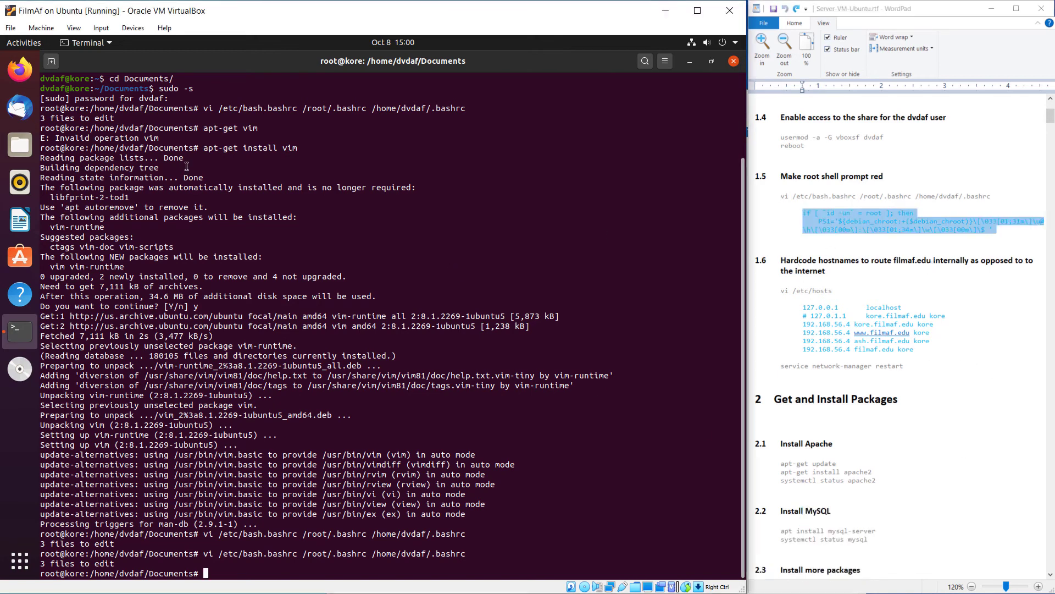
pyautogui.write('exit')
pyautogui.press('Return')
pyautogui.press('Up')
pyautogui.press('Return')
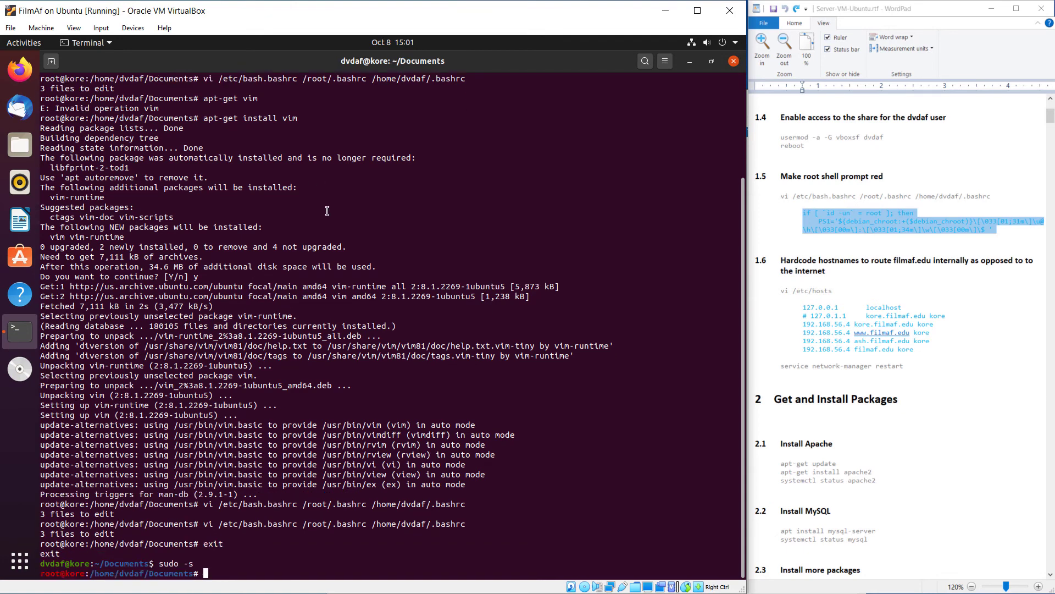
# Check the new red root prompt, then select the 'vi /etc/hosts' line in the WordPad notes
pyautogui.press('Return')
pyautogui.press('Return')
pyautogui.press('Return')
pyautogui.press('Return')
pyautogui.press('Return')
pyautogui.press('Return')
pyautogui.press('Return')
pyautogui.press('Return')
pyautogui.press('Return')
pyautogui.press('Return')
pyautogui.press('Return')
pyautogui.press('Return')
pyautogui.press('Return')
pyautogui.press('Return')
pyautogui.press('Return')
pyautogui.press('Return')
pyautogui.press('Return')
pyautogui.press('Return')
pyautogui.press('Return')
pyautogui.press('Return')
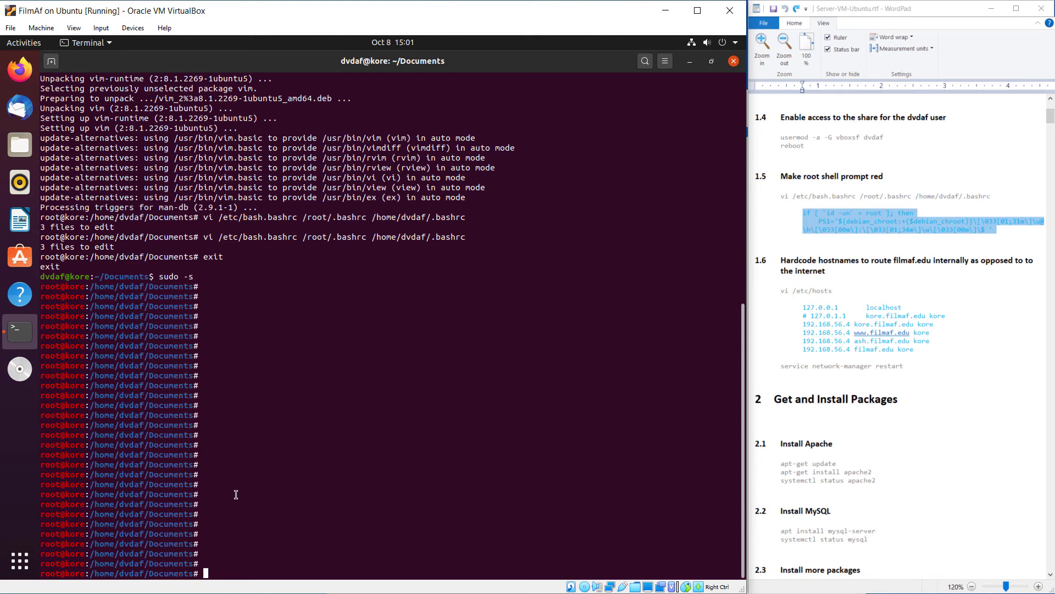
pyautogui.click(968, 274)
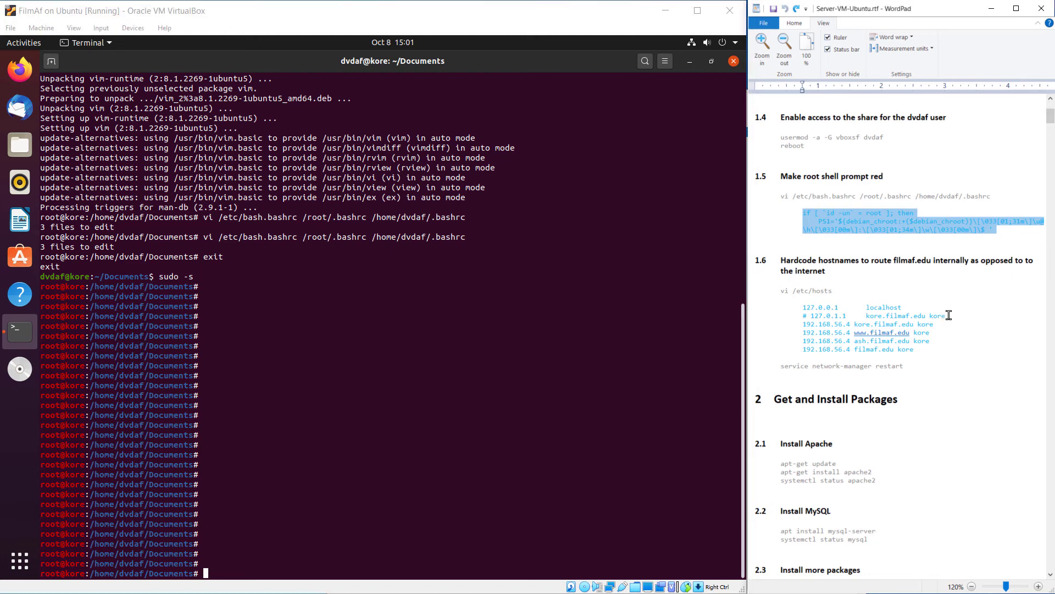
pyautogui.click(837, 290)
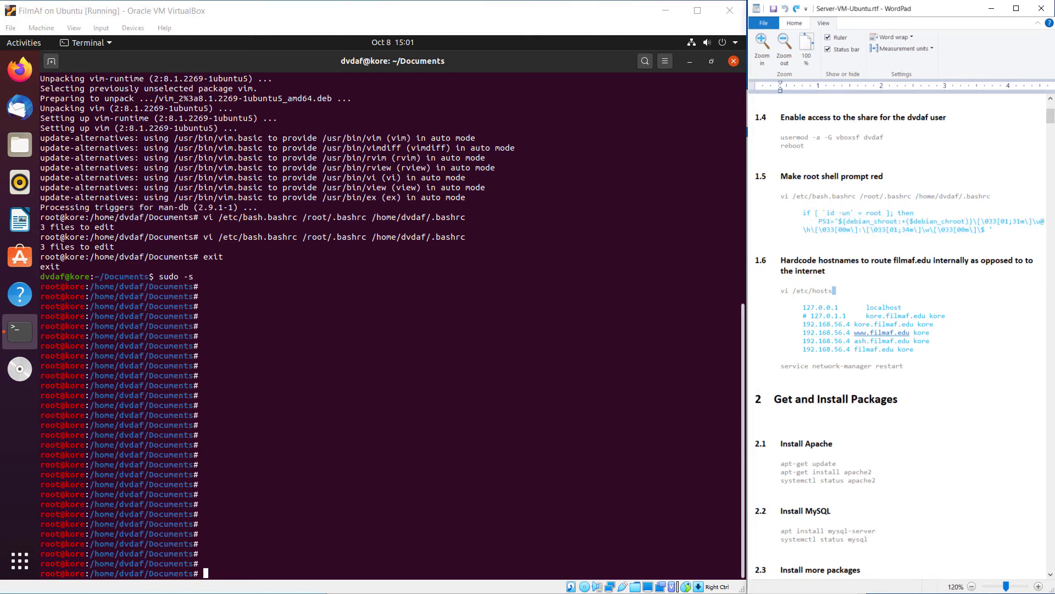
pyautogui.keyDown('shift'); pyautogui.click(782, 290); pyautogui.keyUp('shift')
pyautogui.hotkey('ctrl', 'c')
# Open /etc/hosts in vi and comment out the 127.0.1.1 line with #
pyautogui.click(368, 433)
pyautogui.hotkey('ctrl', 'shift', 'v')
pyautogui.press('Return')
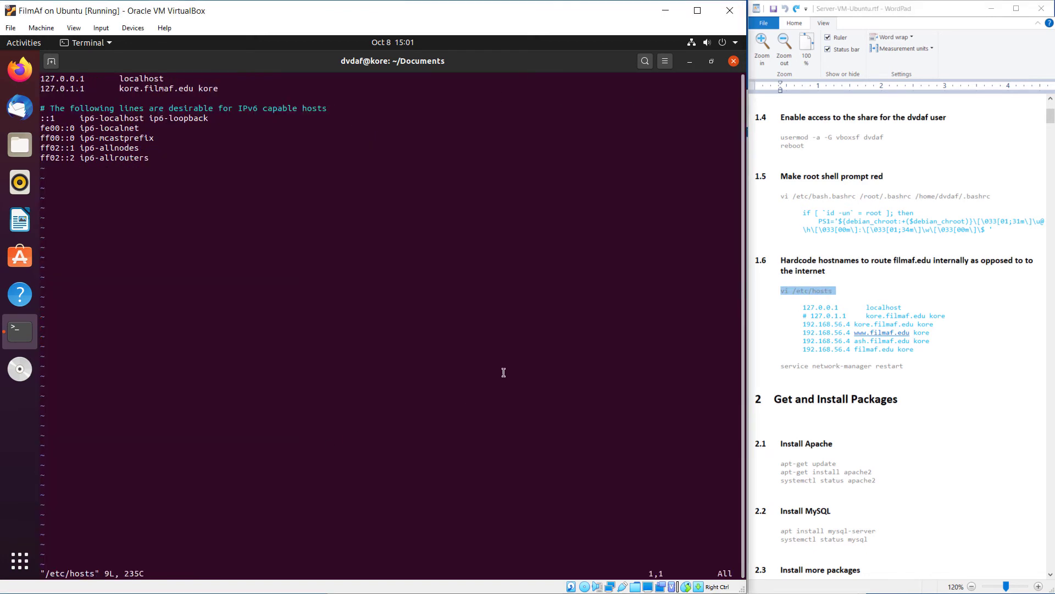
pyautogui.press('Down')
pyautogui.press('Down')
pyautogui.press('Up')
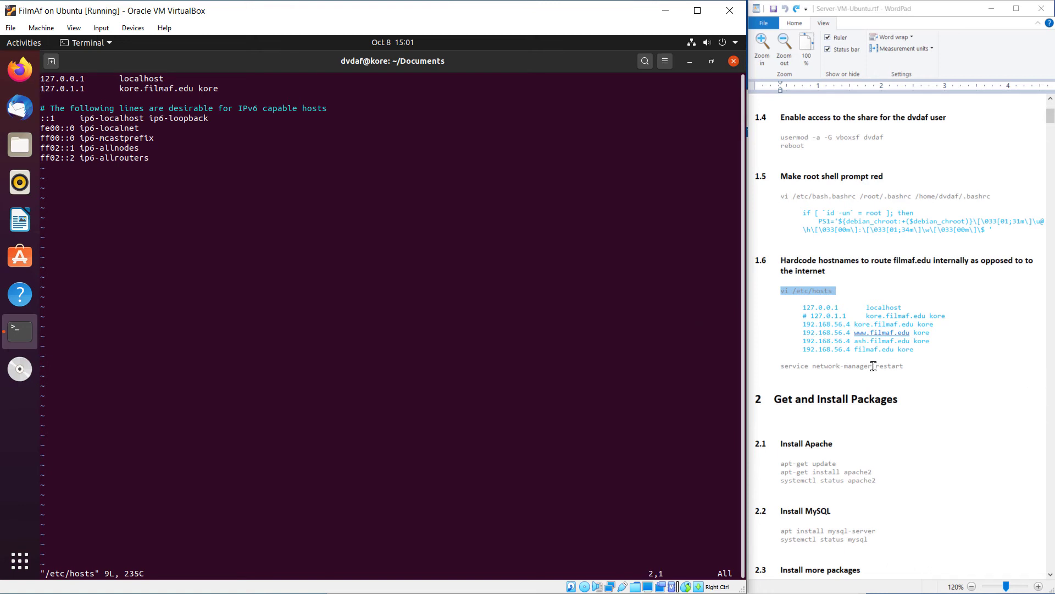
pyautogui.press('i')
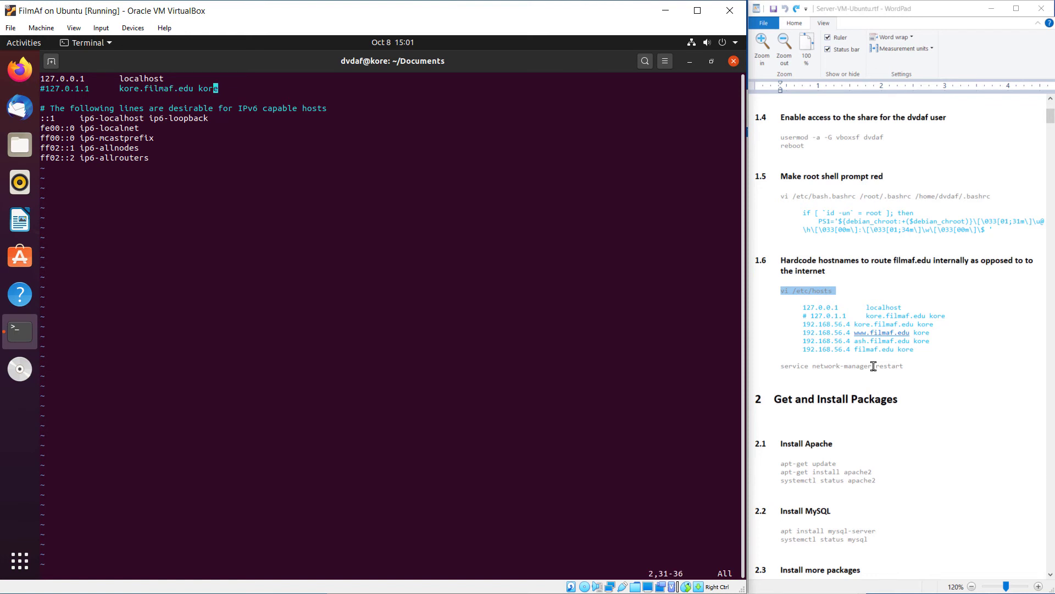
pyautogui.press('o')
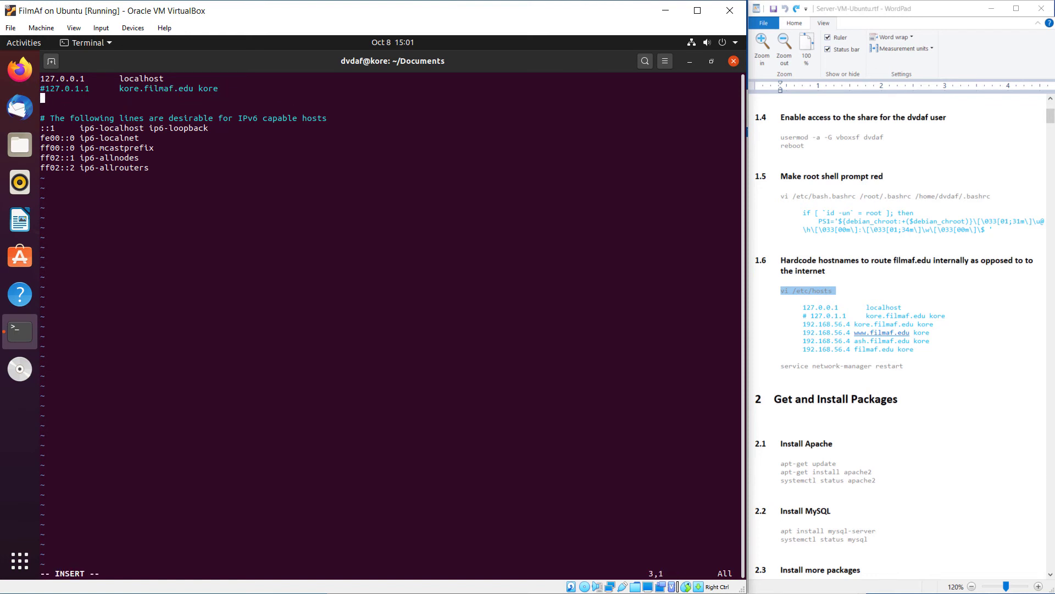
# Copy the four 192.168.56.4 host lines from the notes and paste them into /etc/hosts
pyautogui.click(789, 336)
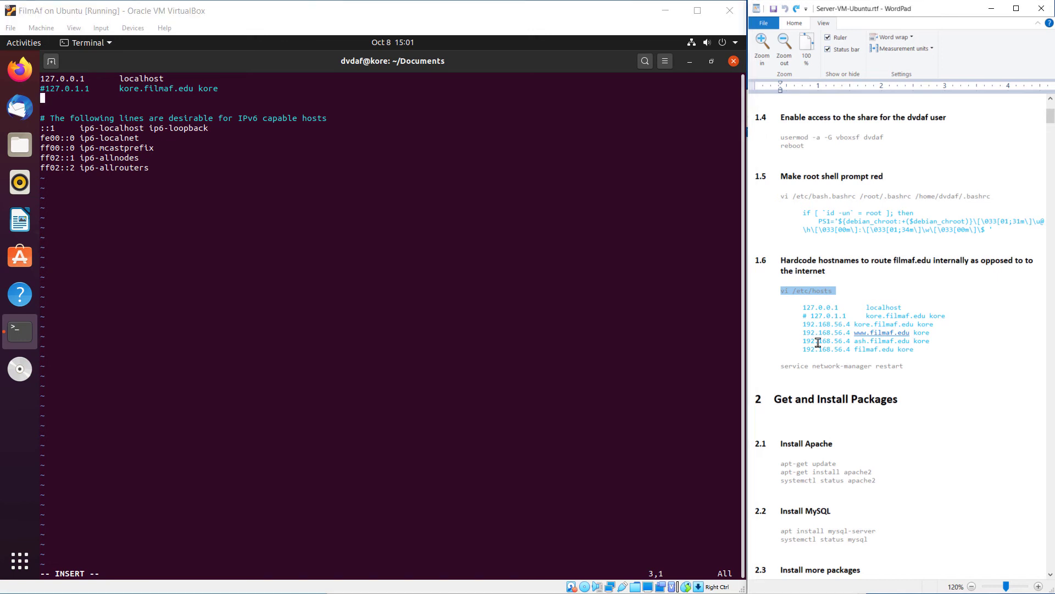
pyautogui.moveTo(933, 346); pyautogui.dragTo(804, 325)
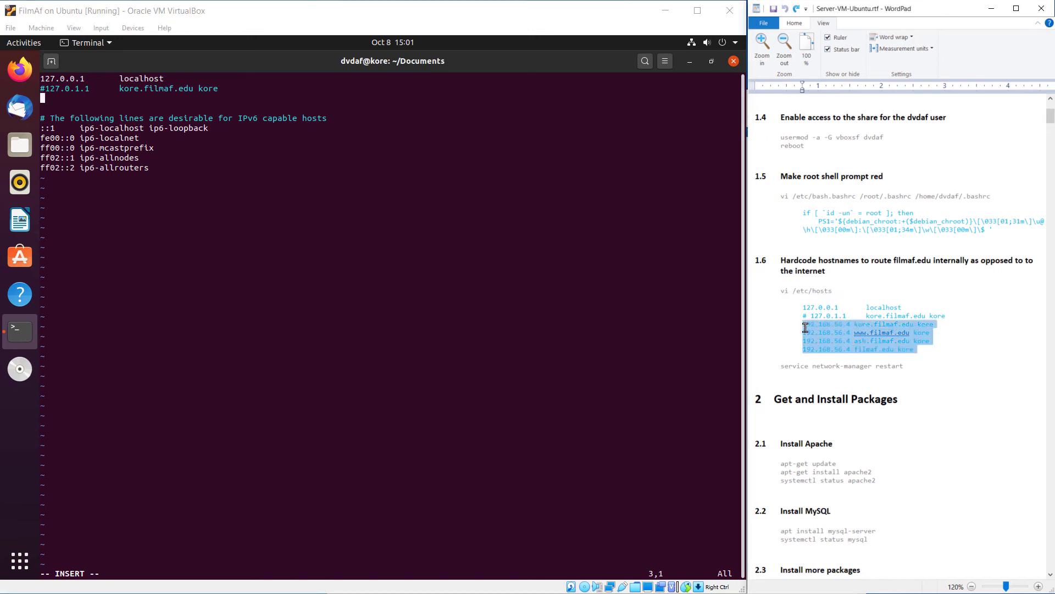
pyautogui.rightClick(844, 333)
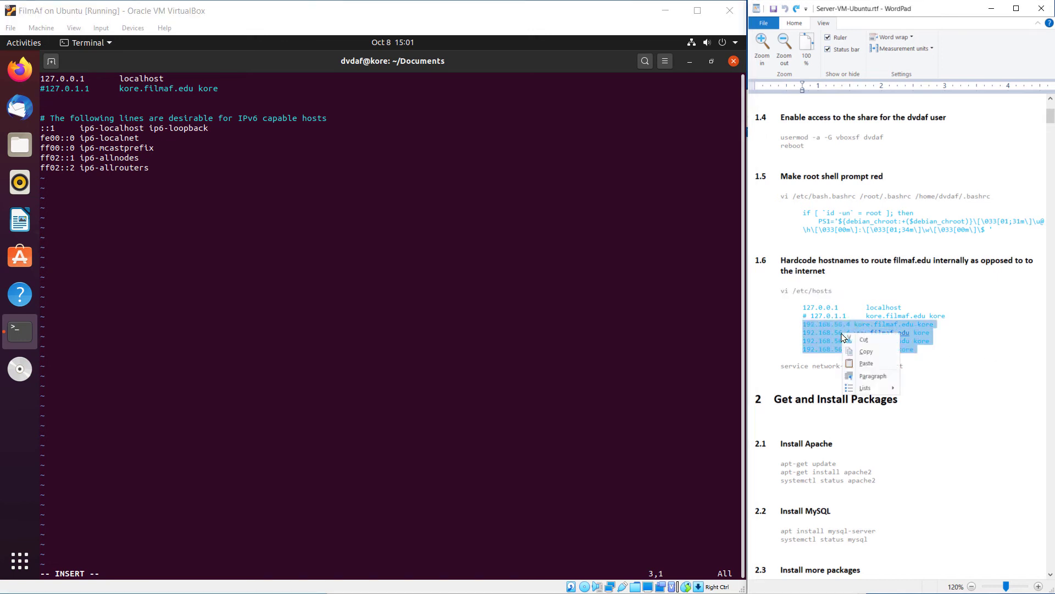
pyautogui.click(866, 351)
pyautogui.click(304, 197)
pyautogui.hotkey('ctrl', 'shift', 'v')
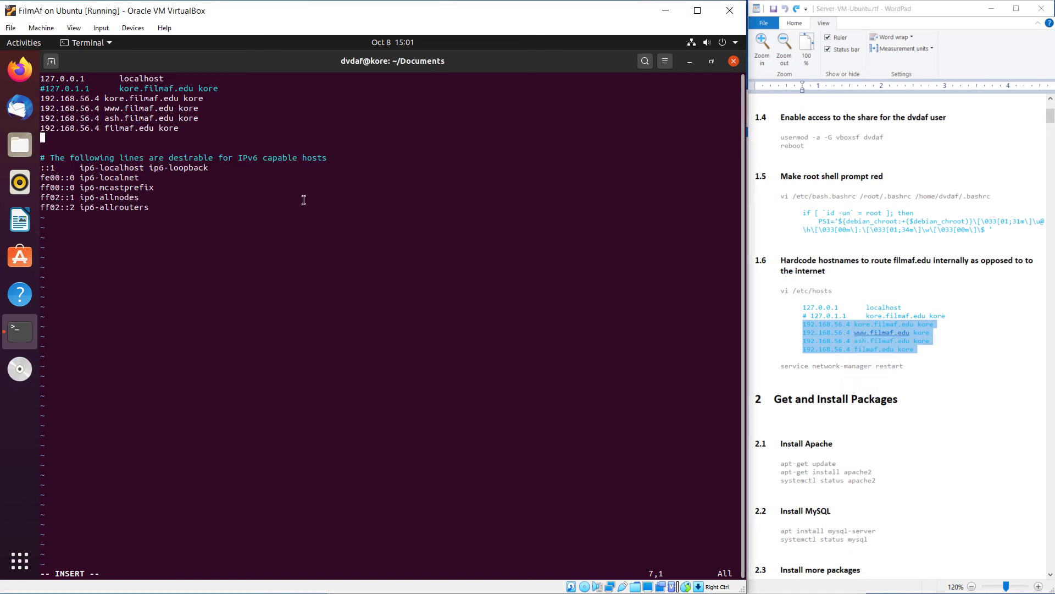
pyautogui.press('Escape')
pyautogui.press('d')
pyautogui.press('d')
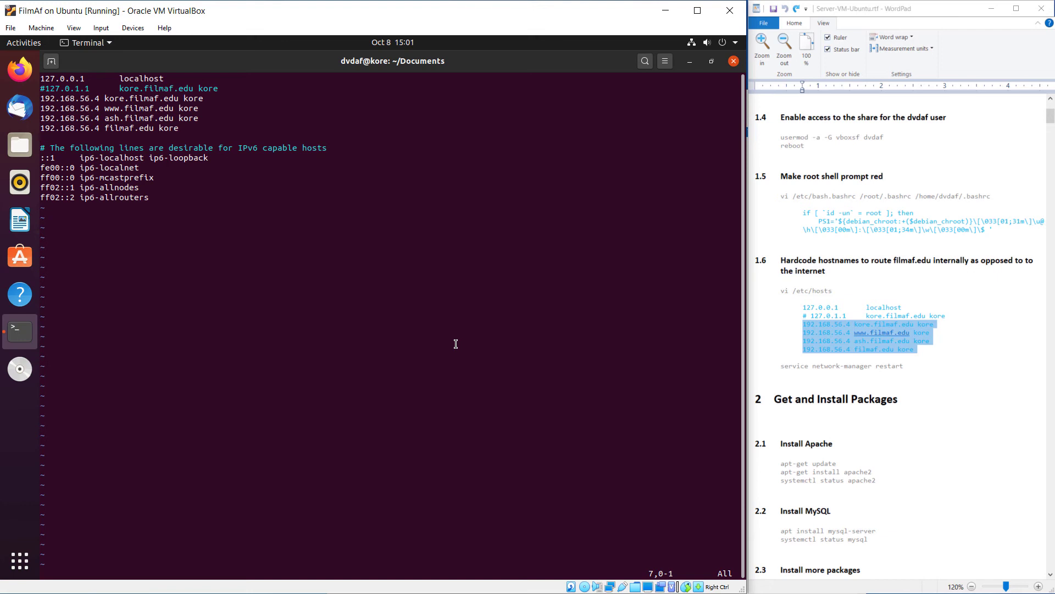
pyautogui.press('Up')
pyautogui.press('Up')
pyautogui.press('Up')
pyautogui.press('Up')
# Save /etc/hosts with :wq, then copy and run 'service network-manager restart' from the notes
pyautogui.write(':wq')
pyautogui.press('Return')
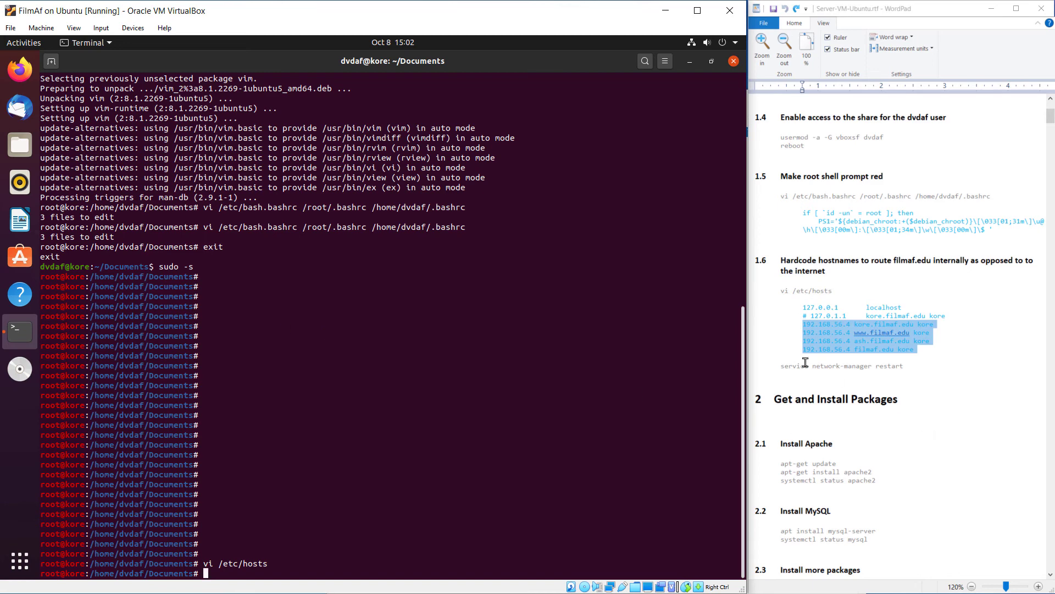
pyautogui.click(779, 370)
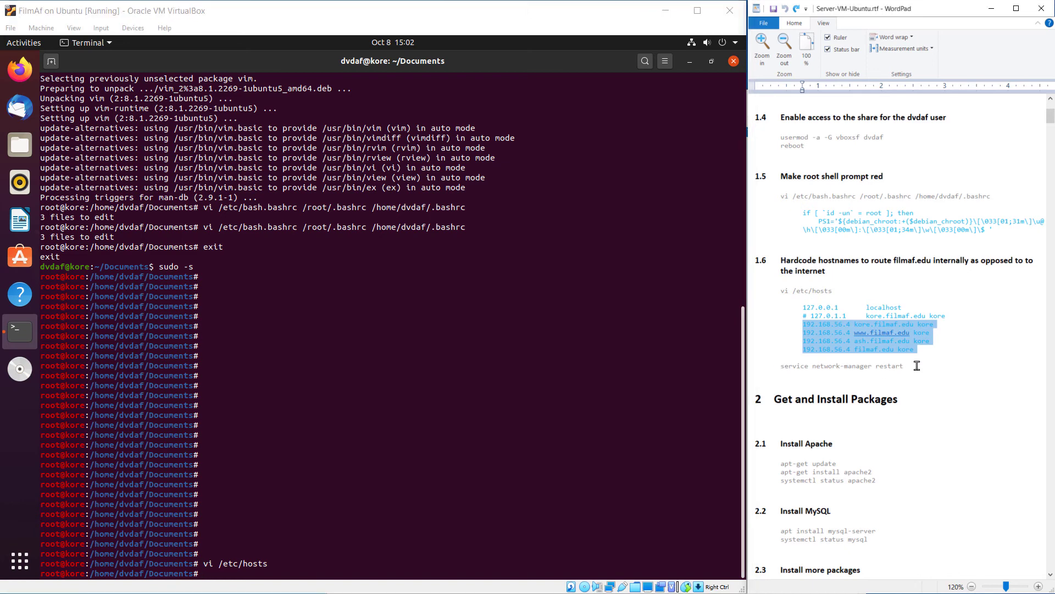
pyautogui.moveTo(917, 366); pyautogui.dragTo(816, 367)
pyautogui.click(944, 371)
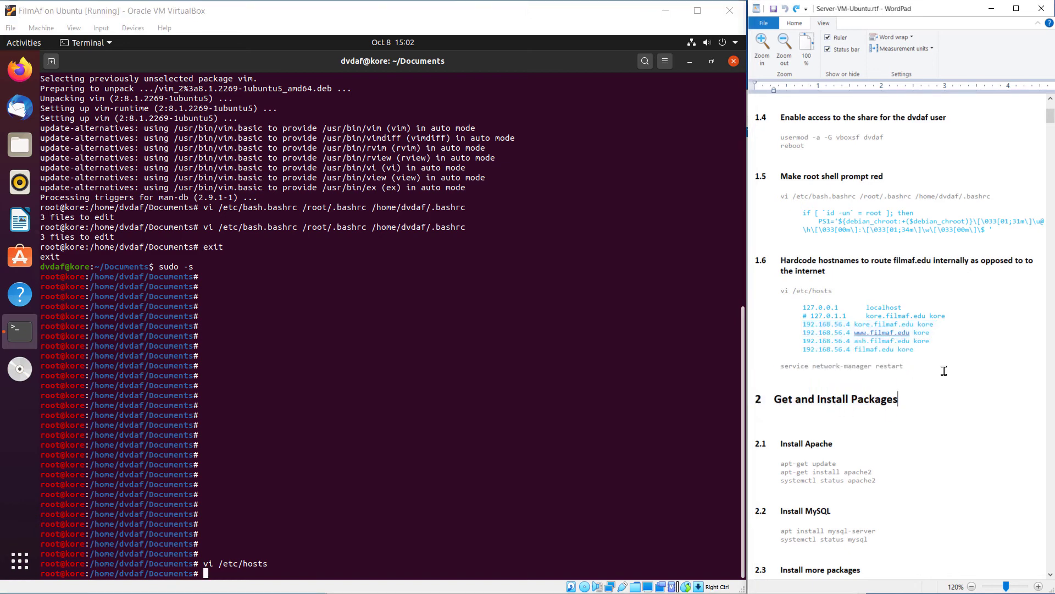
pyautogui.click(928, 365)
pyautogui.hotkey('shift', 'Home')
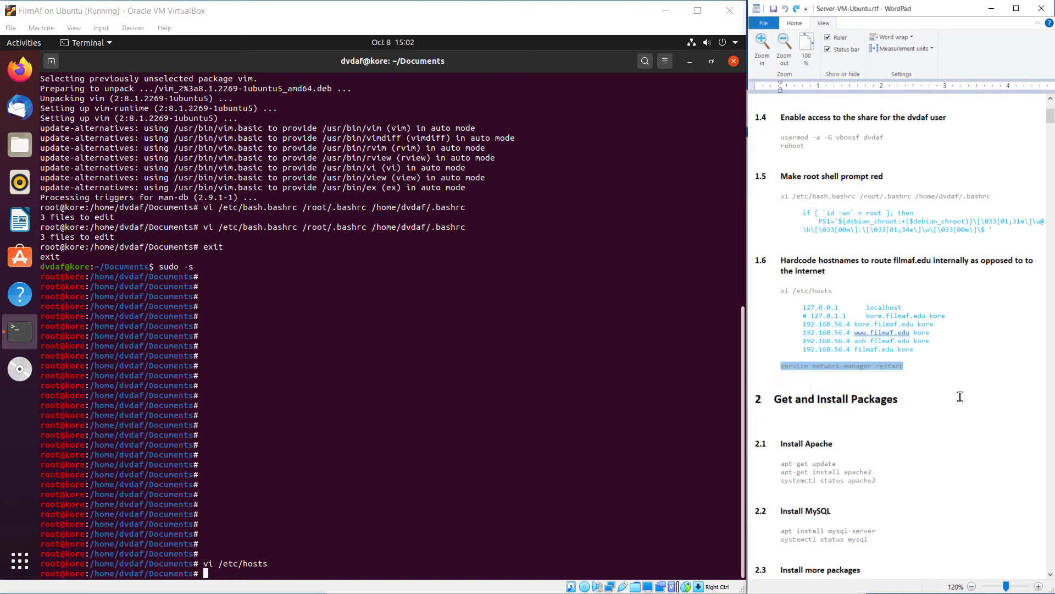
pyautogui.hotkey('ctrl', 'c')
pyautogui.click(341, 105)
pyautogui.hotkey('ctrl', 'shift', 'v')
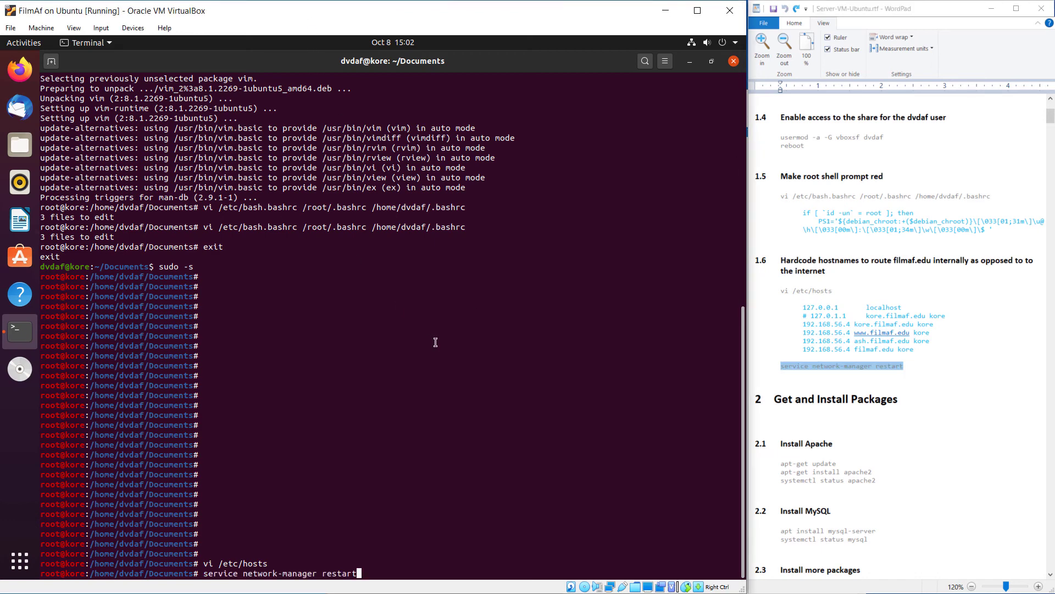
pyautogui.press('Return')
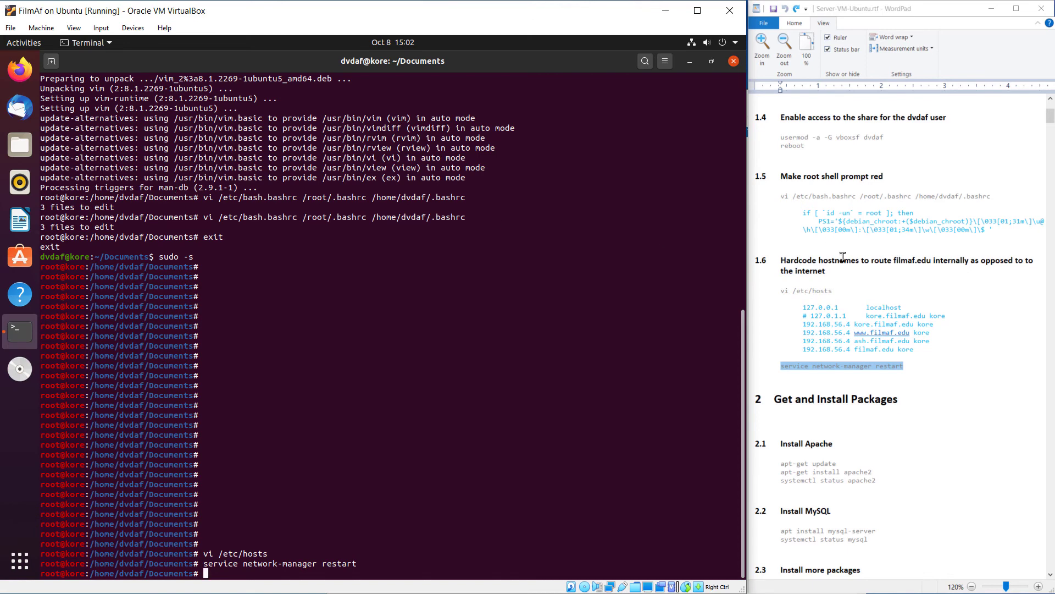
# Duplicate the 1.2 'Install guest services' heading in the WordPad notes
pyautogui.click(879, 266)
pyautogui.scroll(5, 973, 286)
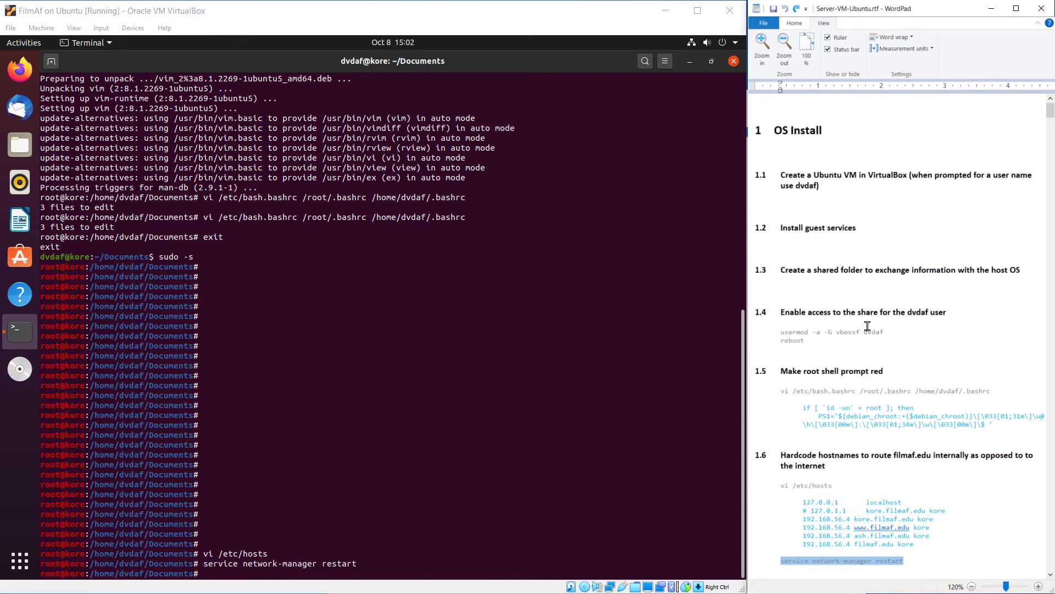
pyautogui.click(851, 455)
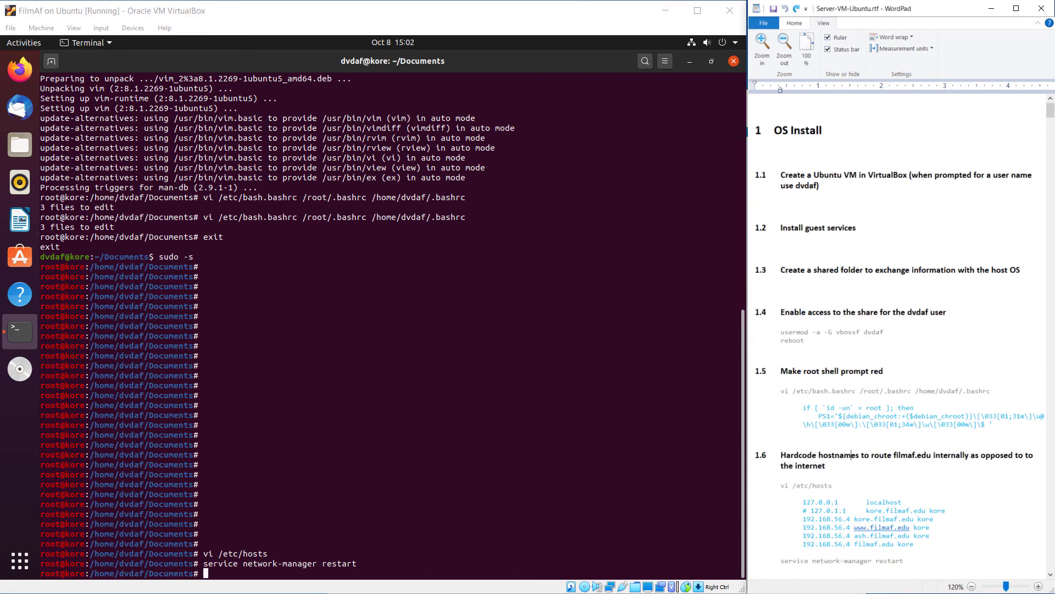
pyautogui.click(851, 425)
pyautogui.click(853, 332)
pyautogui.click(854, 228)
pyautogui.hotkey('shift', 'Down')
pyautogui.press('Right')
pyautogui.press('Return')
pyautogui.hotkey('ctrl', 'v')
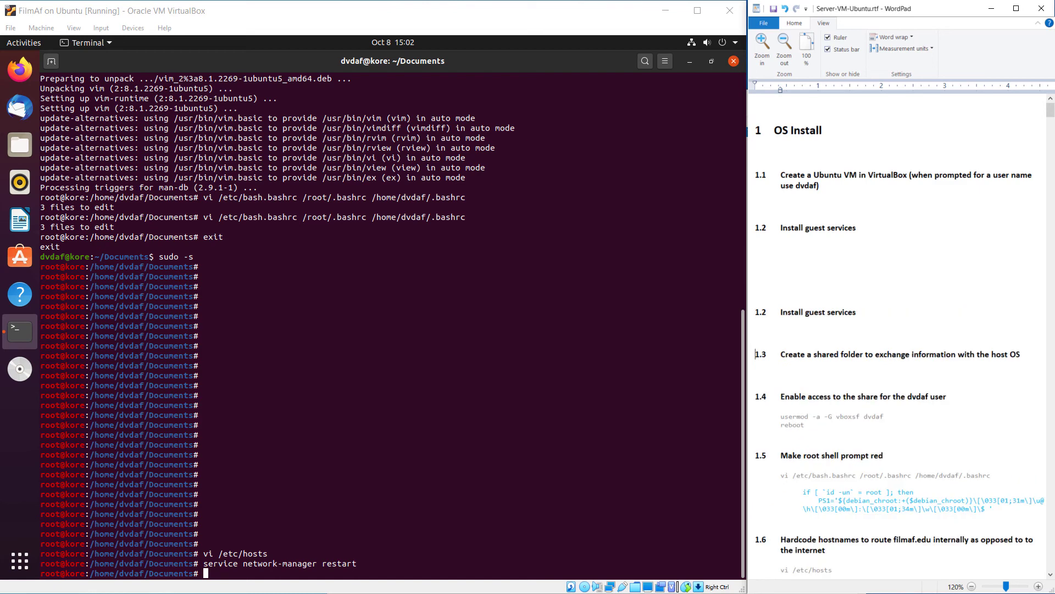
pyautogui.press('Delete')
# Retitle the duplicate heading 'Create network card for host access'
pyautogui.press('End')
pyautogui.hotkey('ctrl', 'shift', 'Left')
pyautogui.hotkey('ctrl', 'shift', 'Left')
pyautogui.hotkey('ctrl', 'shift', 'Left')
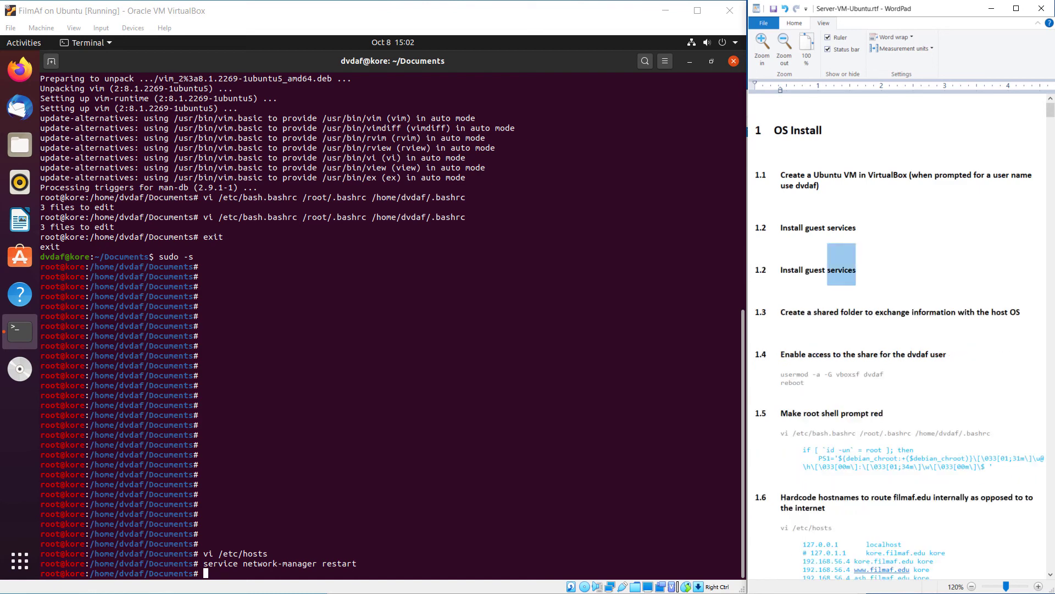
pyautogui.write('Create')
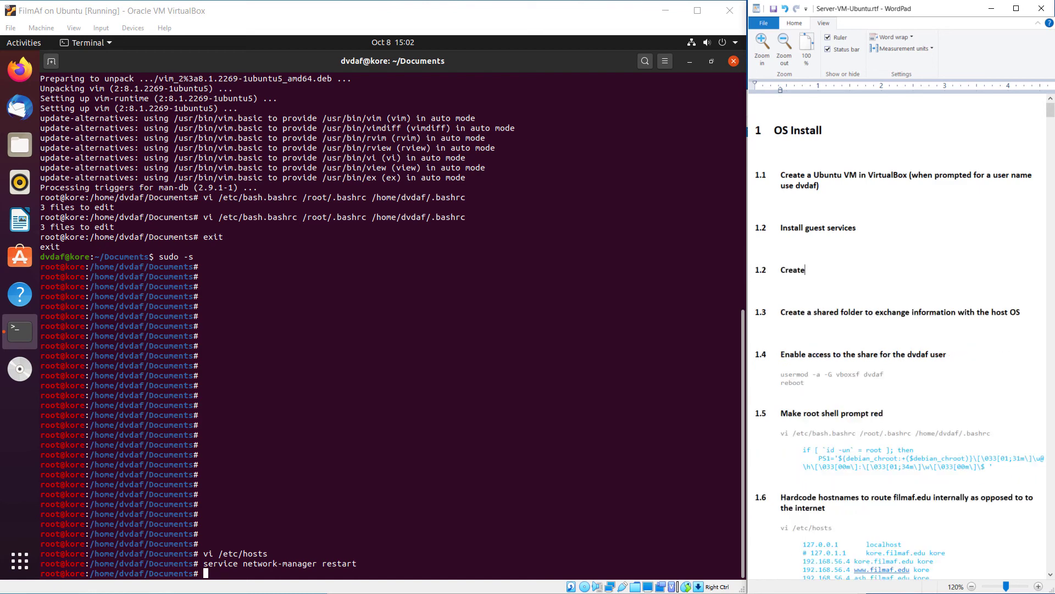
pyautogui.write(' netweokr')
pyautogui.write('ork car')
pyautogui.write('d for ')
pyautogui.write('hoast')
pyautogui.write(' access')
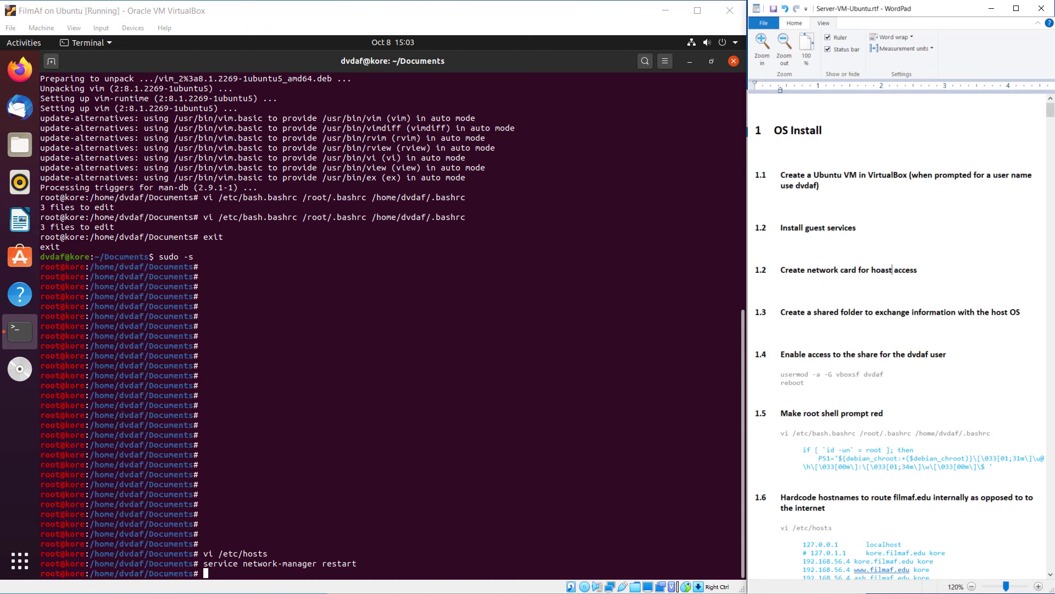
pyautogui.press('BackSpace')
pyautogui.press('End')
pyautogui.click(624, 151)
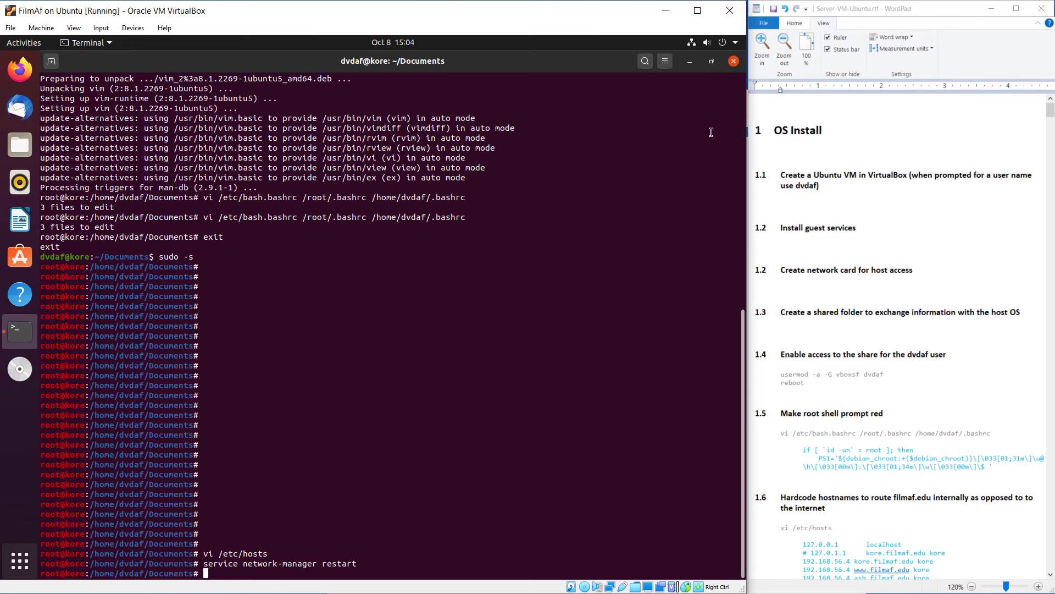
# Close the guest terminal despite its running process, then Power Off the Ubuntu VM
pyautogui.click(733, 62)
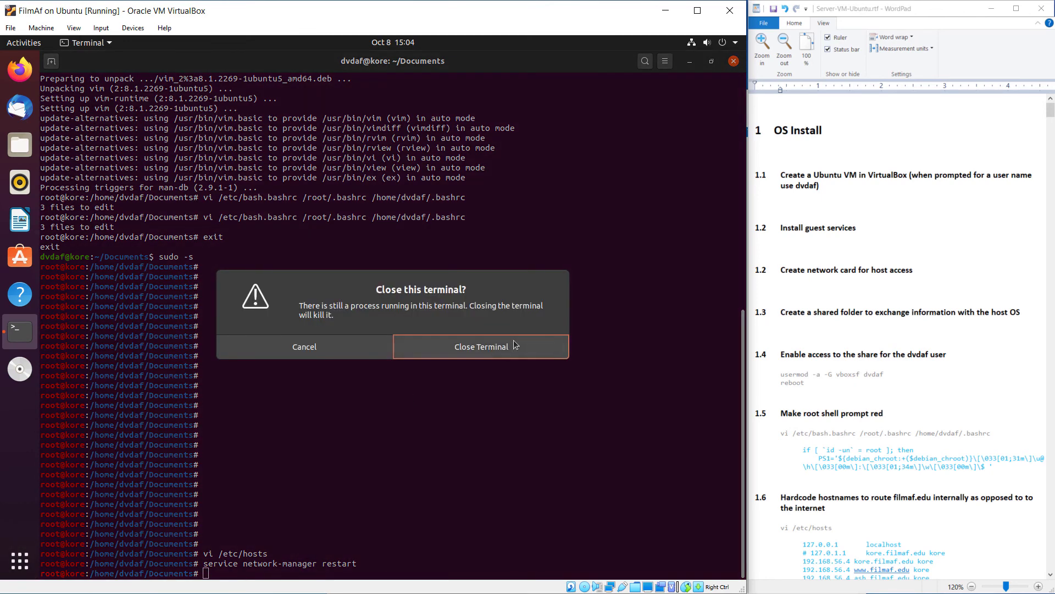
pyautogui.click(512, 348)
pyautogui.click(735, 45)
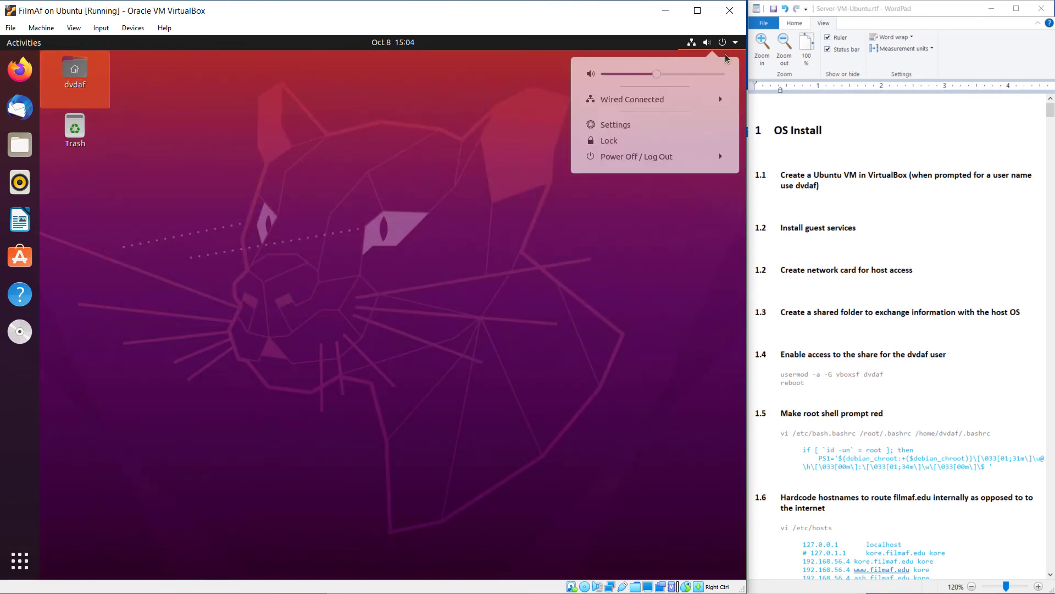
pyautogui.click(620, 164)
pyautogui.click(630, 219)
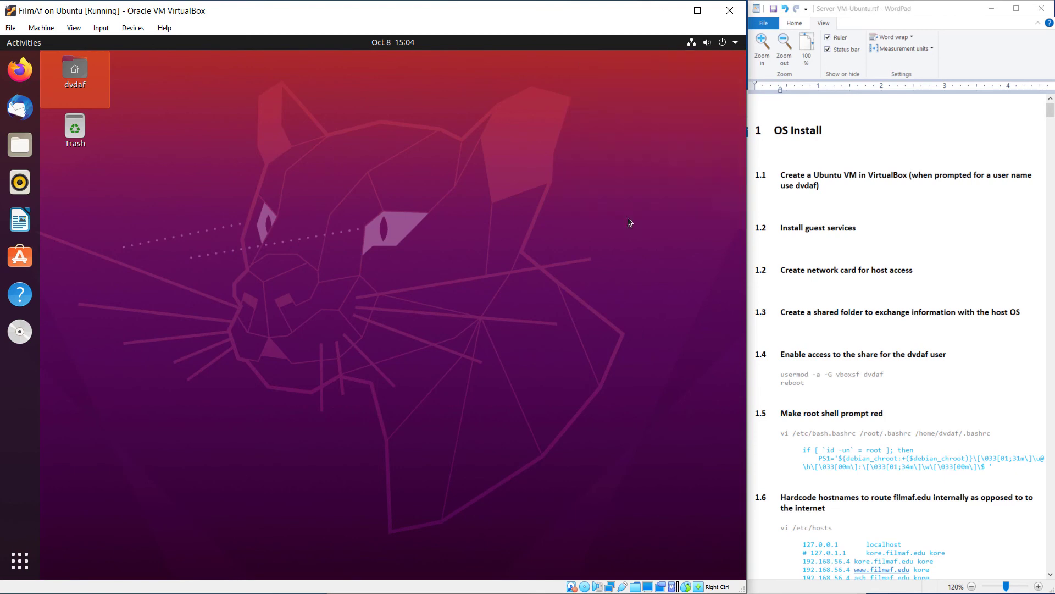
pyautogui.click(455, 341)
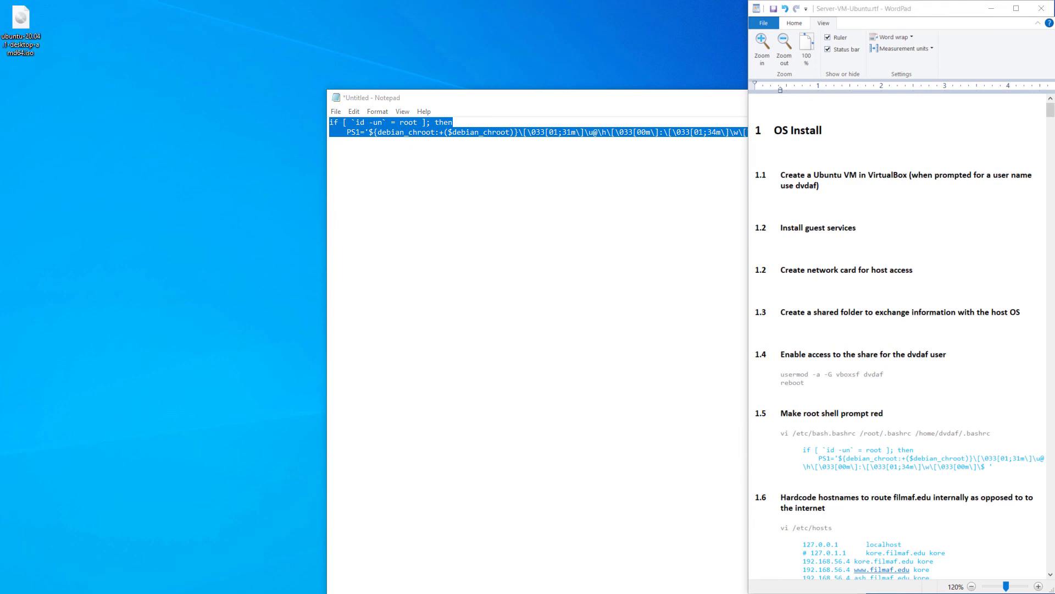
# Enable Adapter 2 on FilmAf on Ubuntu as a Host-only Adapter in Network settings and save
pyautogui.hotkey('alt', 'Tab')
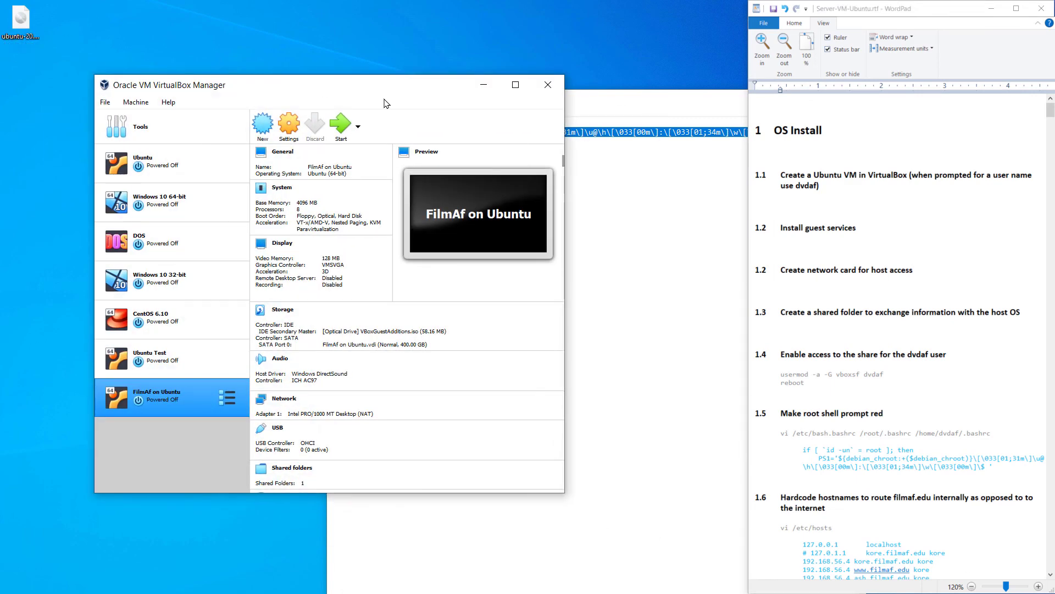
pyautogui.moveTo(390, 90); pyautogui.dragTo(324, 40)
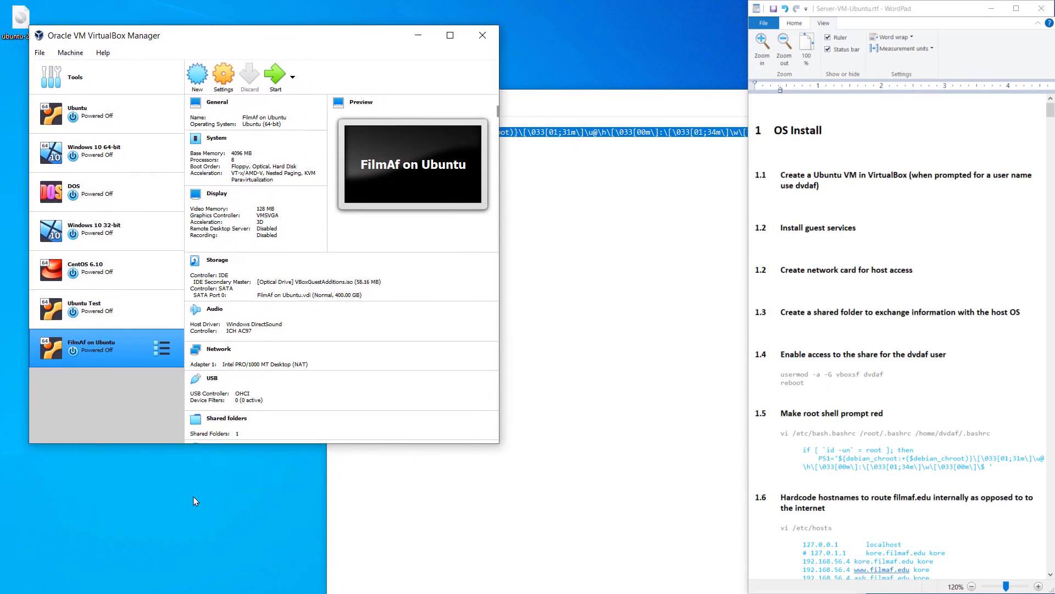
pyautogui.click(224, 75)
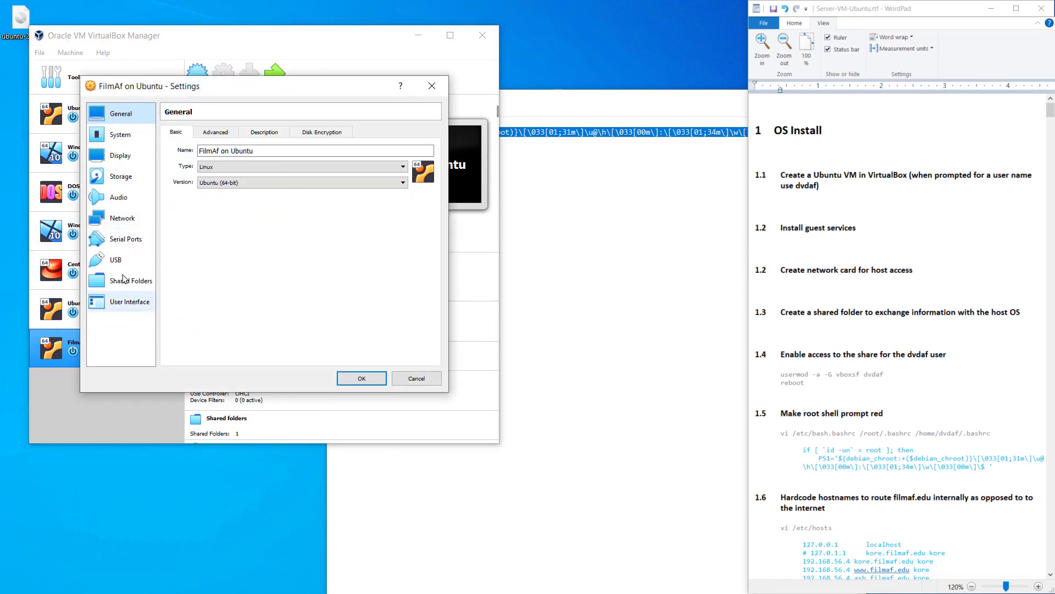
pyautogui.click(116, 218)
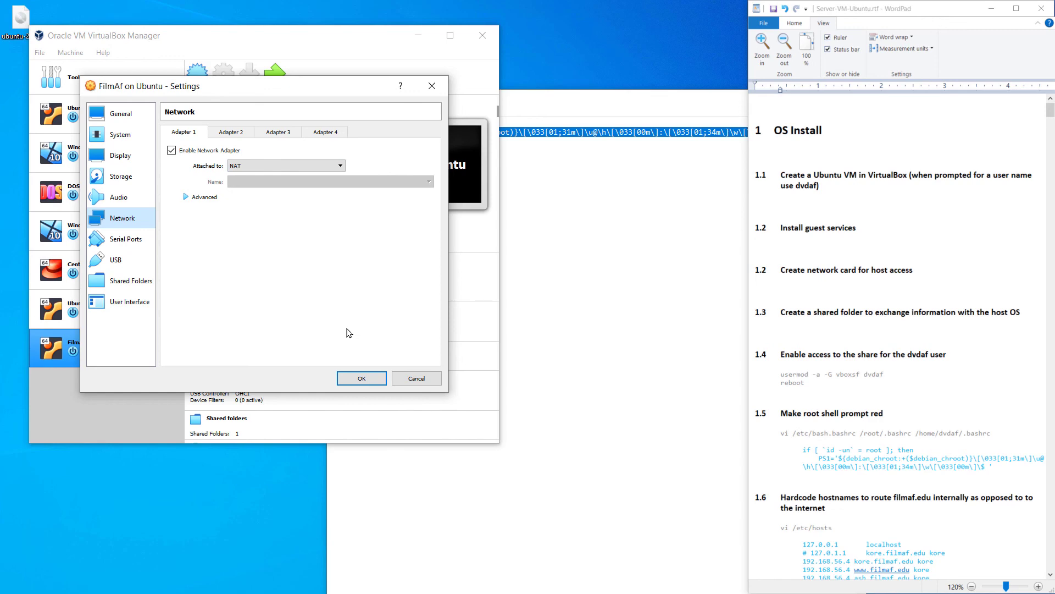
pyautogui.click(230, 133)
pyautogui.click(171, 150)
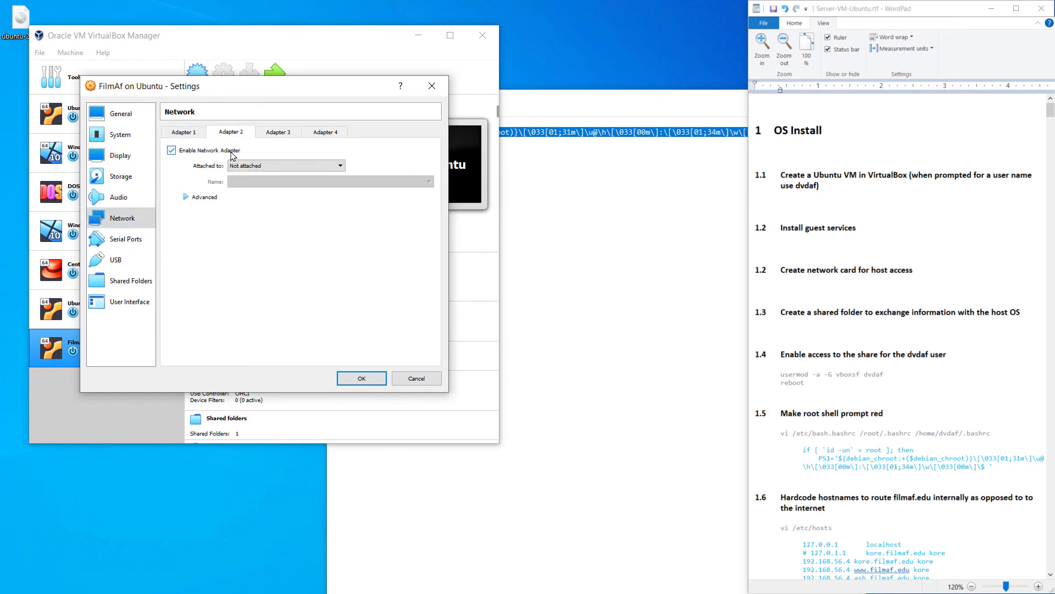
pyautogui.click(251, 166)
pyautogui.click(293, 206)
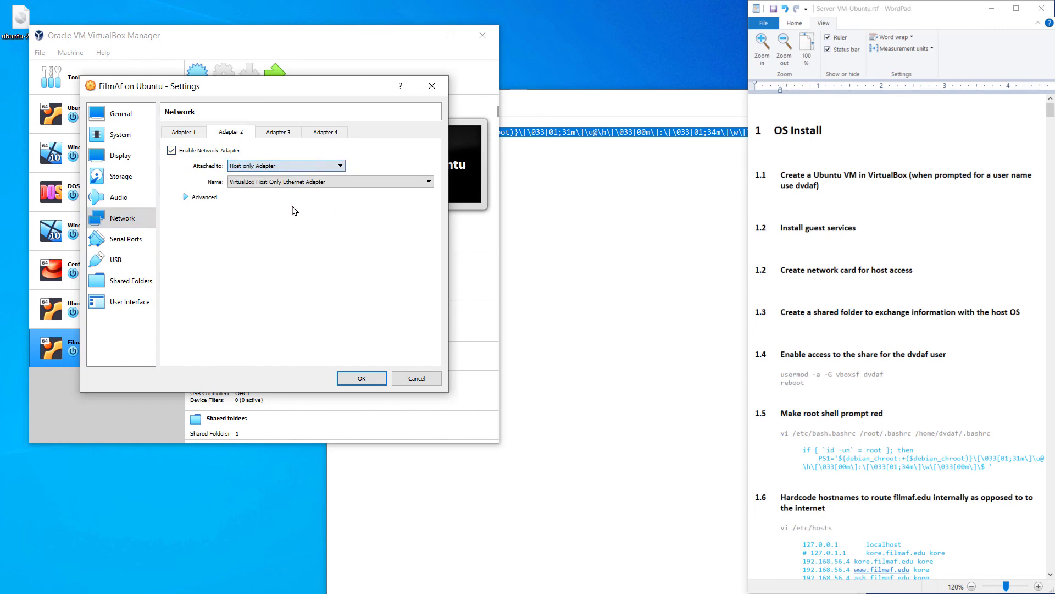
pyautogui.click(371, 385)
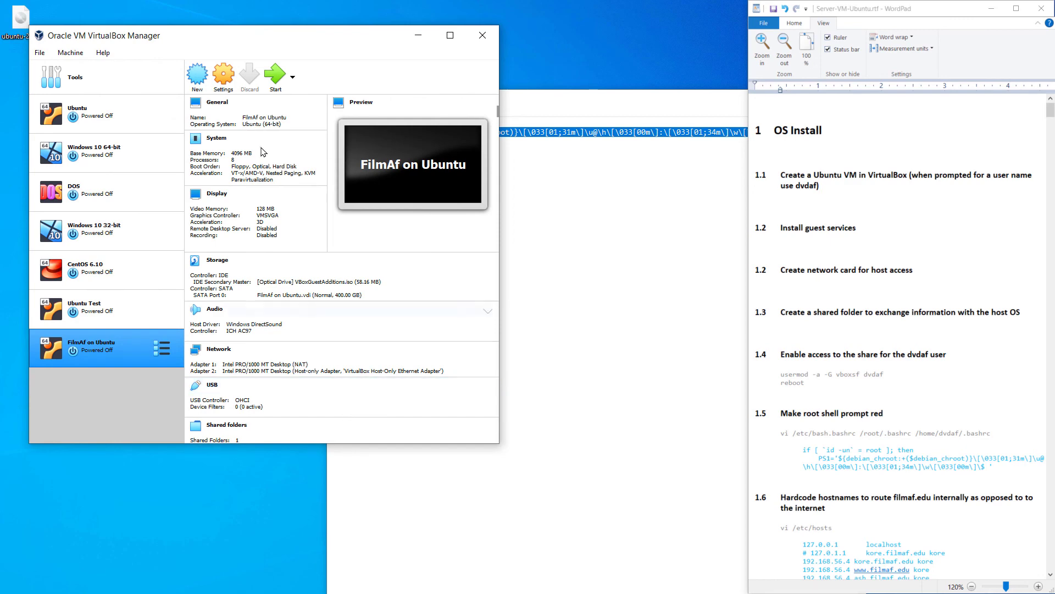
# Start FilmAf on Ubuntu, remove the PS1 lines from Notepad, and shrink Notepad aside
pyautogui.click(272, 81)
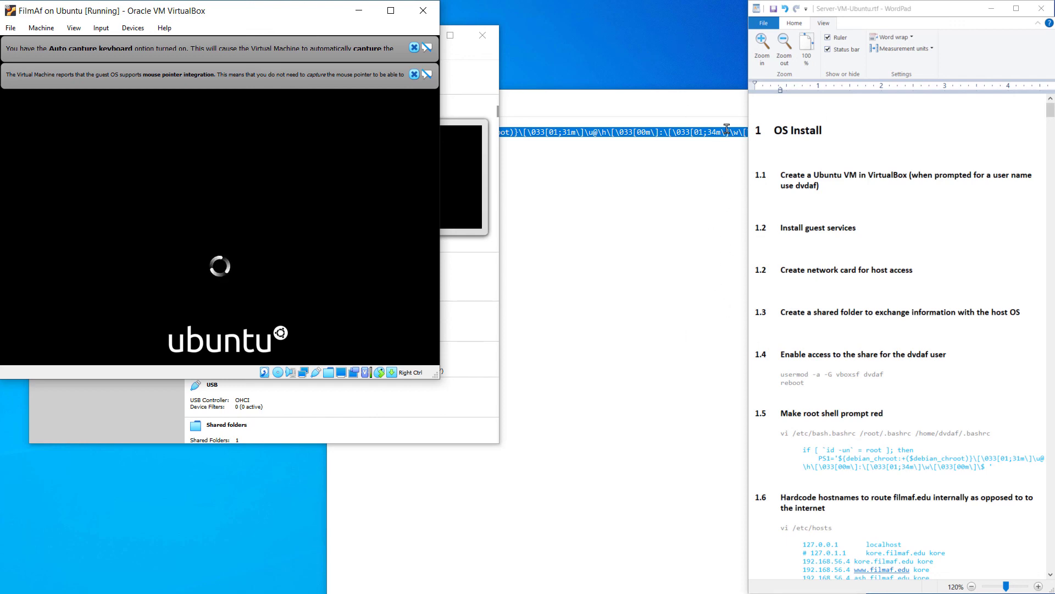
pyautogui.click(674, 100)
pyautogui.click(854, 97)
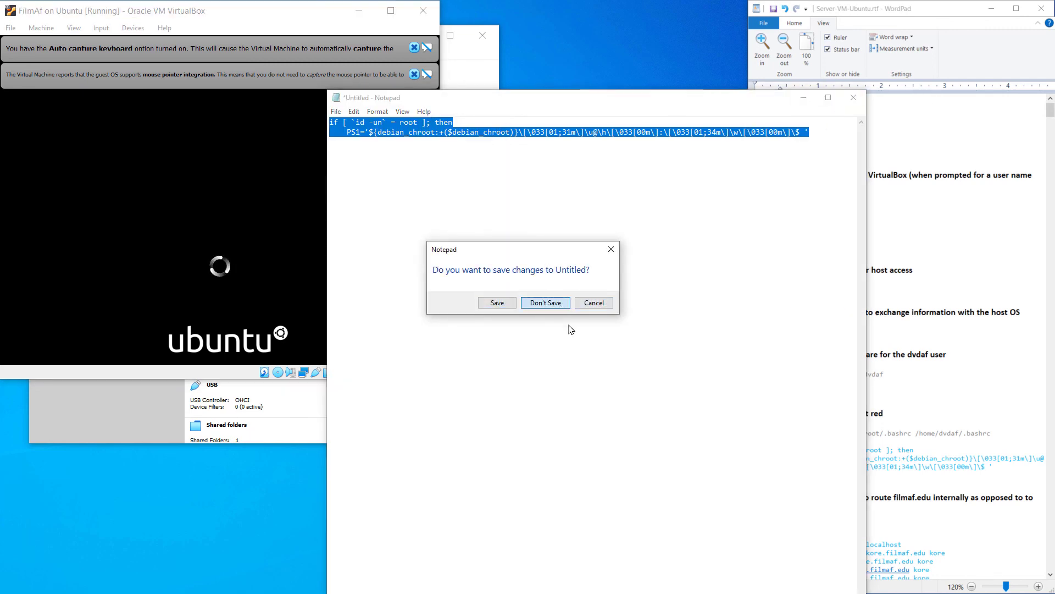
pyautogui.click(604, 303)
pyautogui.click(597, 352)
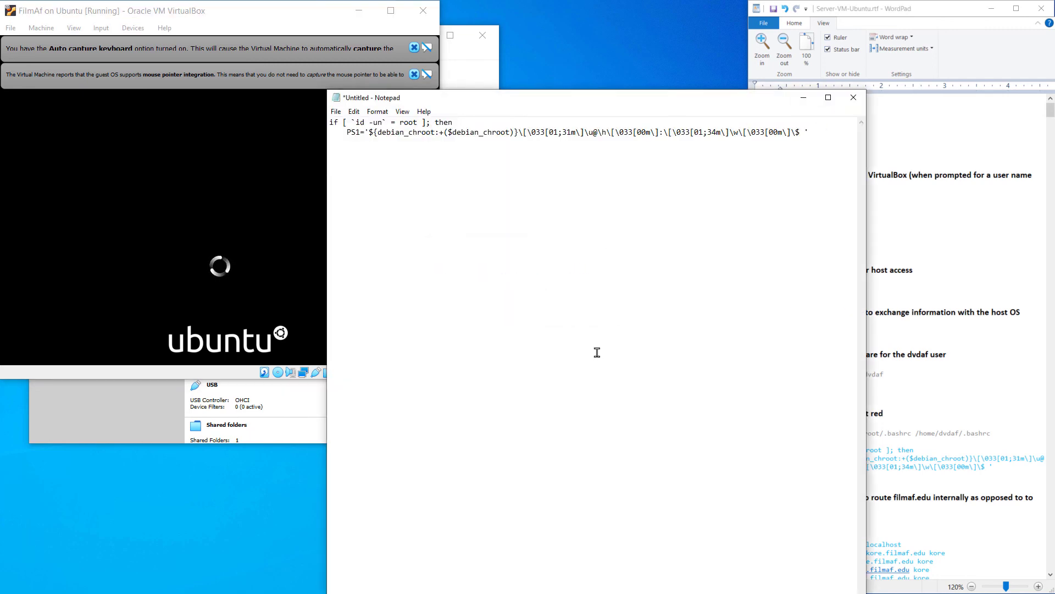
pyautogui.hotkey('ctrl', 'z')
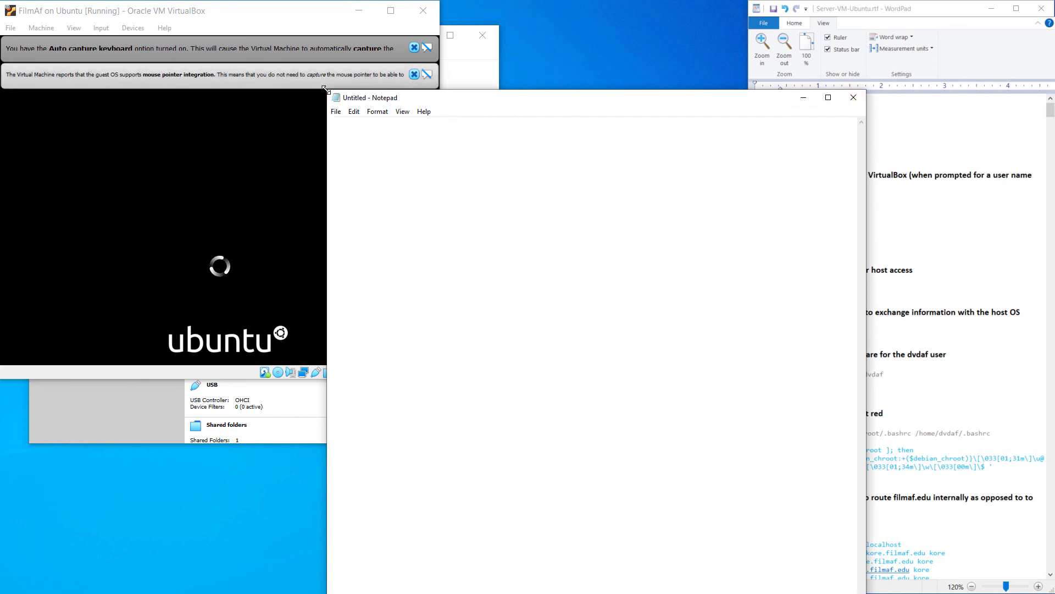
pyautogui.moveTo(325, 89); pyautogui.dragTo(459, 447)
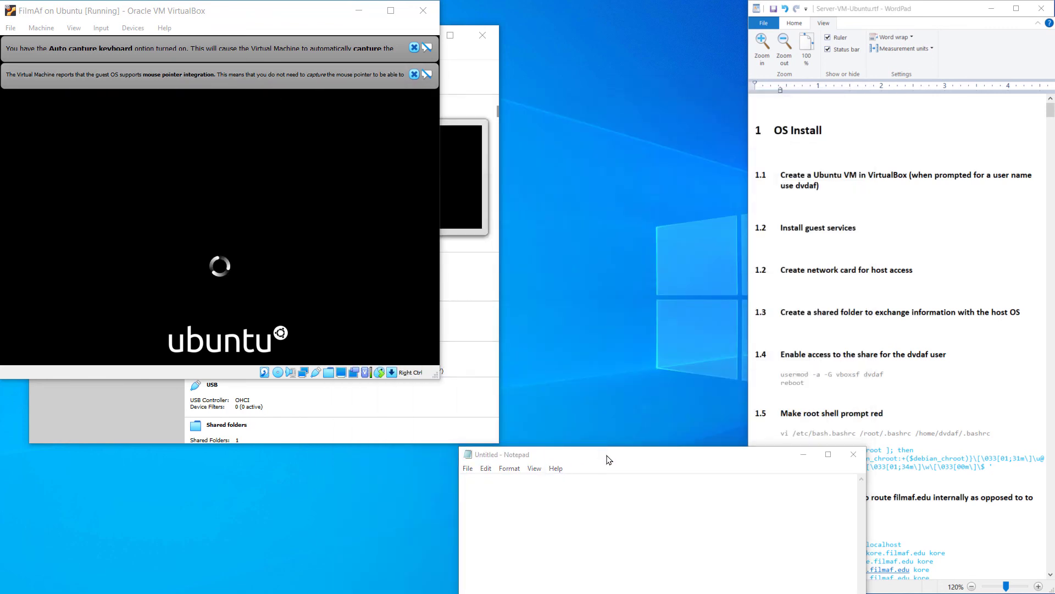
pyautogui.moveTo(608, 460); pyautogui.dragTo(1054, 291)
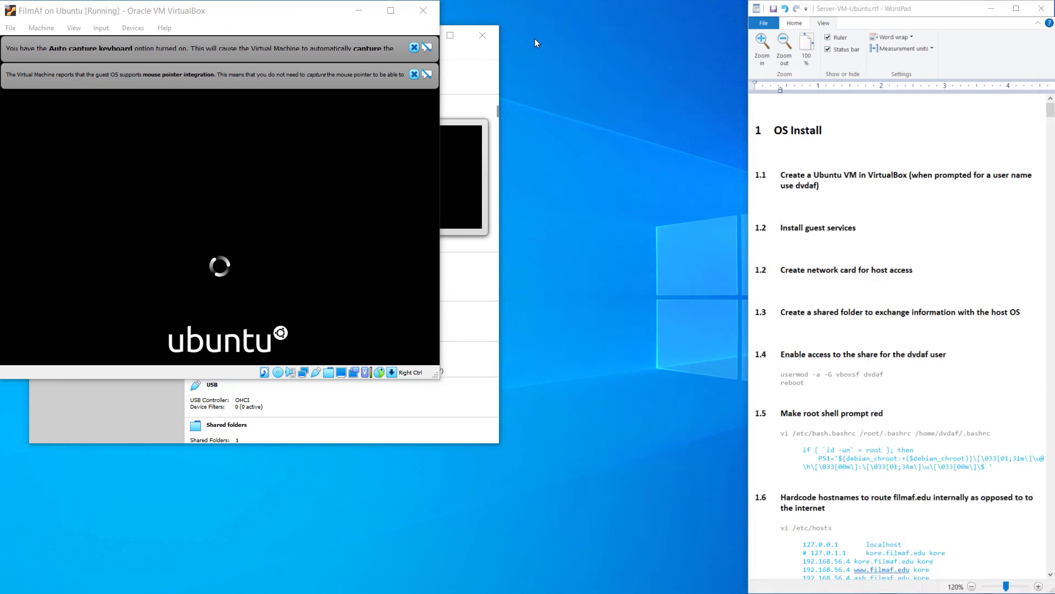
# Minimize the VirtualBox Manager and dismiss the VM's mouse-integration and keyboard auto-capture notices
pyautogui.click(450, 52)
pyautogui.click(416, 36)
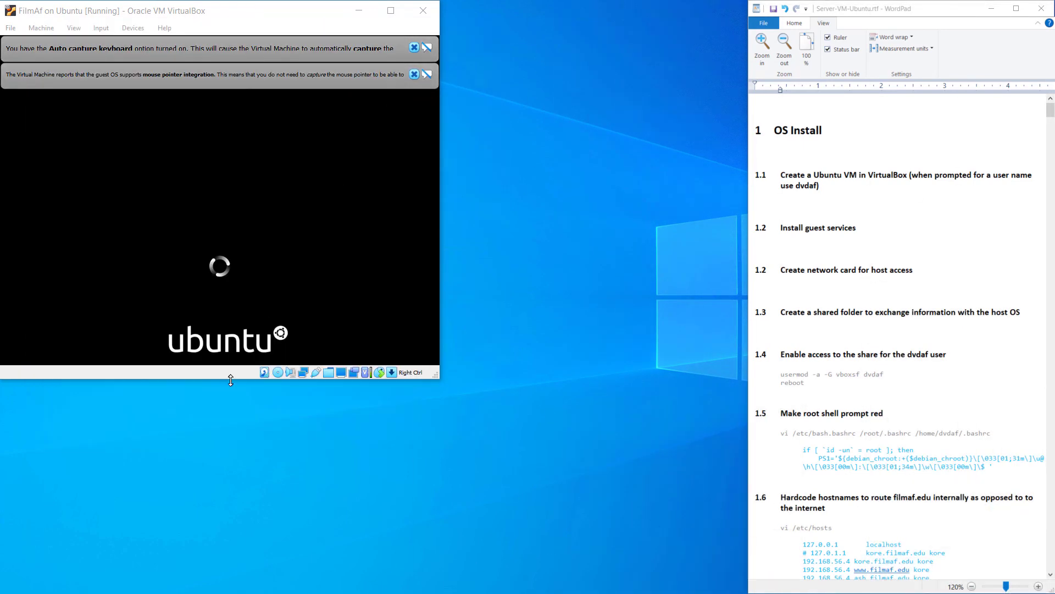
pyautogui.click(414, 75)
pyautogui.click(414, 47)
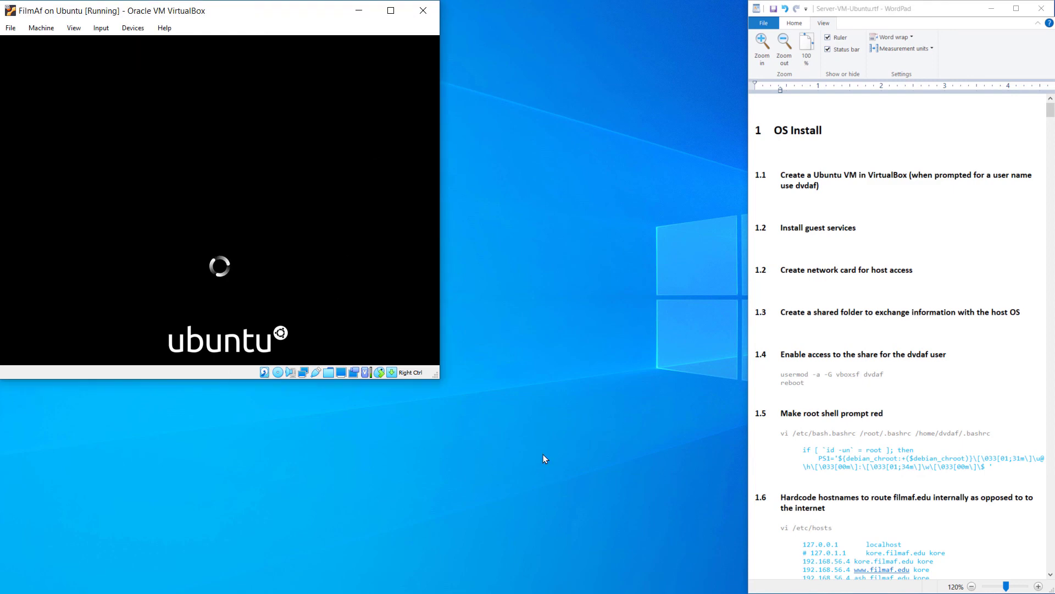
pyautogui.click(869, 439)
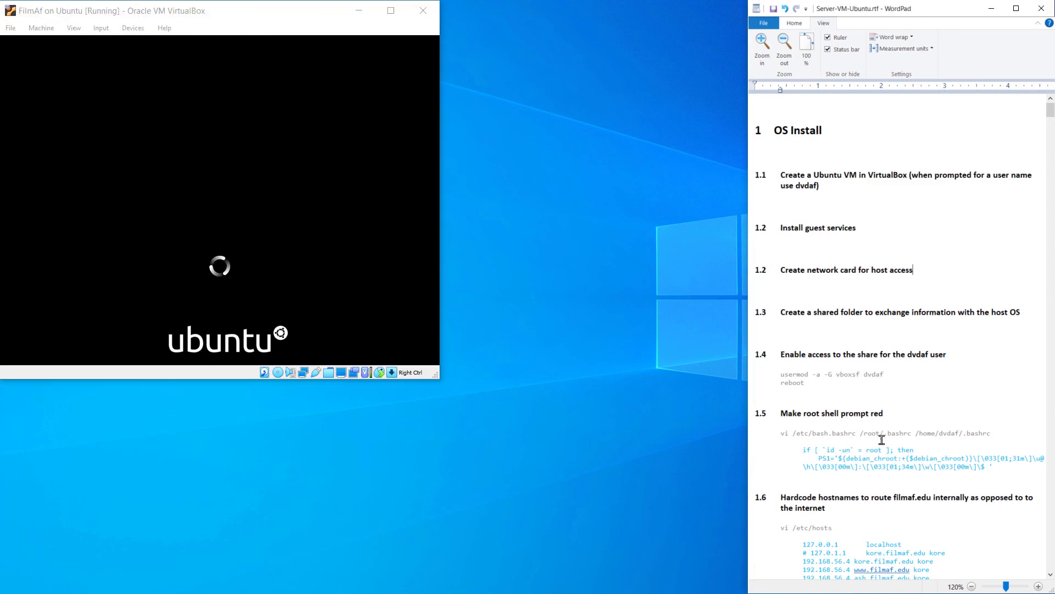
pyautogui.scroll(-15, 890, 443)
pyautogui.scroll(4, 905, 450)
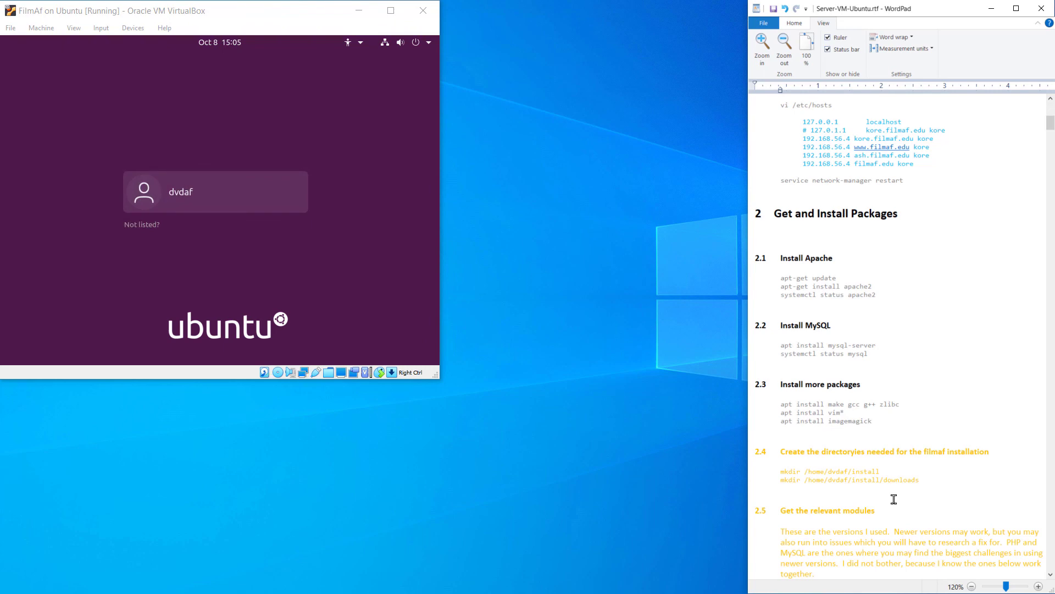
# Log in to the Ubuntu desktop with the user account's password
pyautogui.click(277, 190)
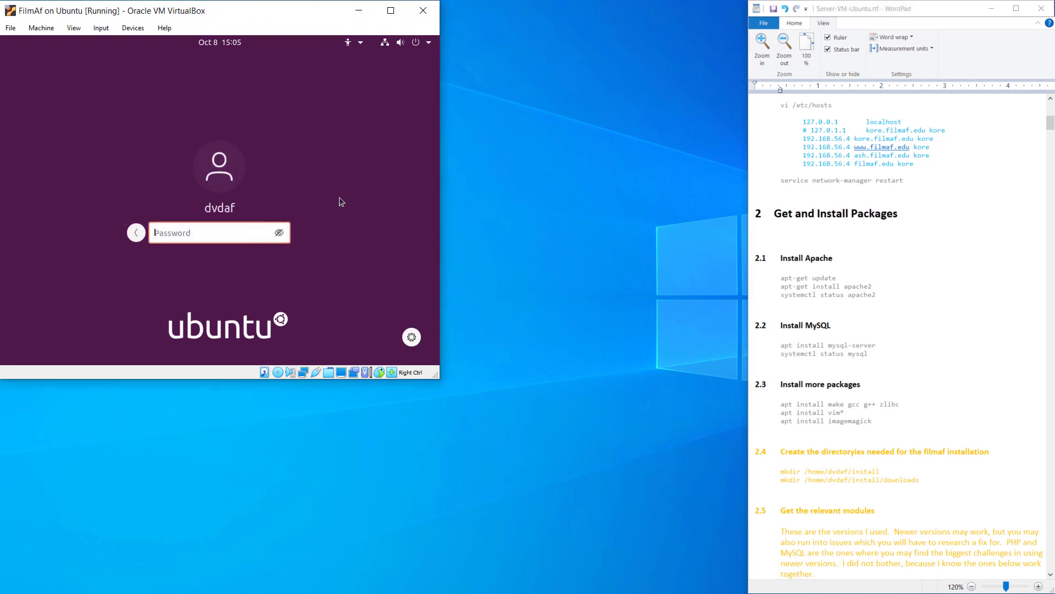
pyautogui.write('******')
pyautogui.press('Return')
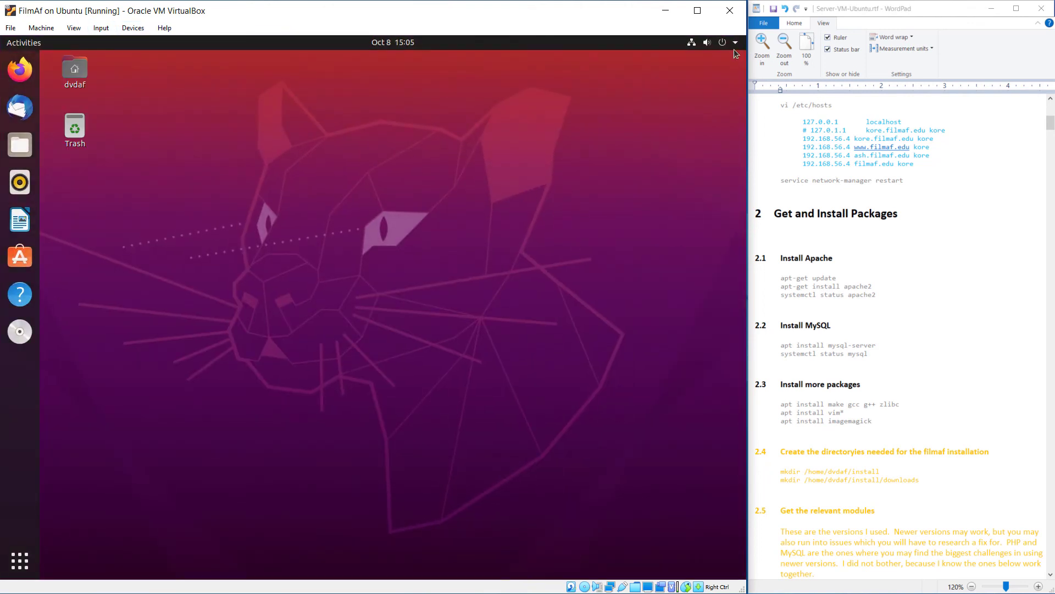
# Open Wired Settings from the enp0s8 Ethernet entry in the system menu
pyautogui.click(734, 42)
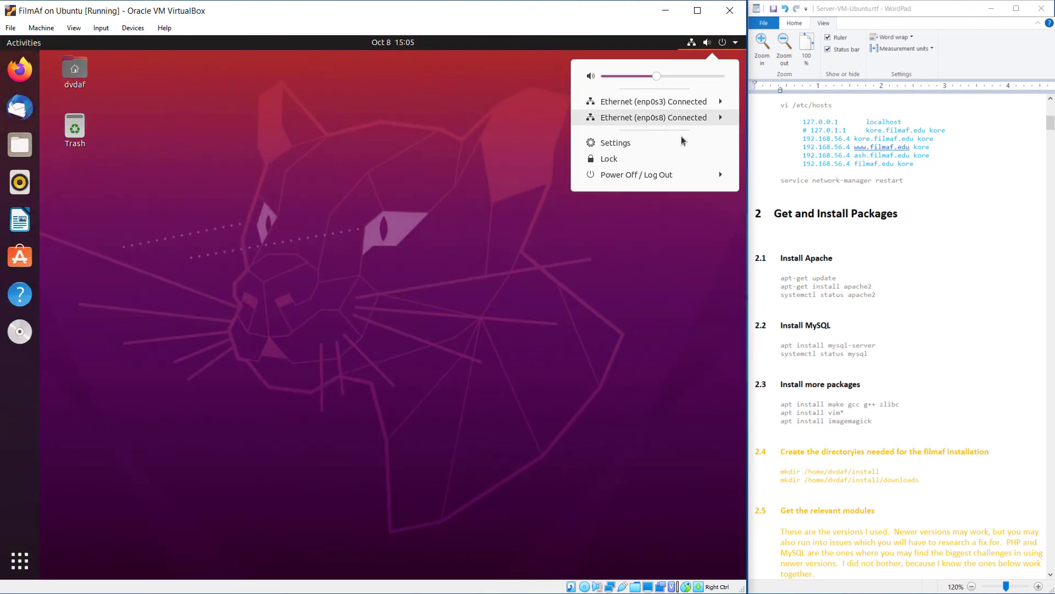
pyautogui.click(724, 122)
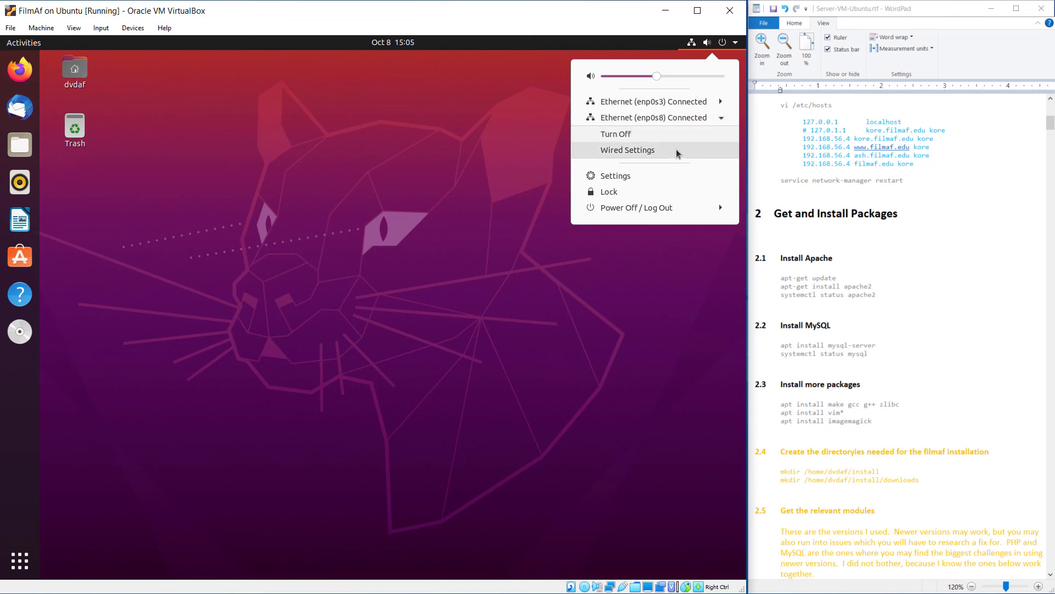
pyautogui.click(641, 154)
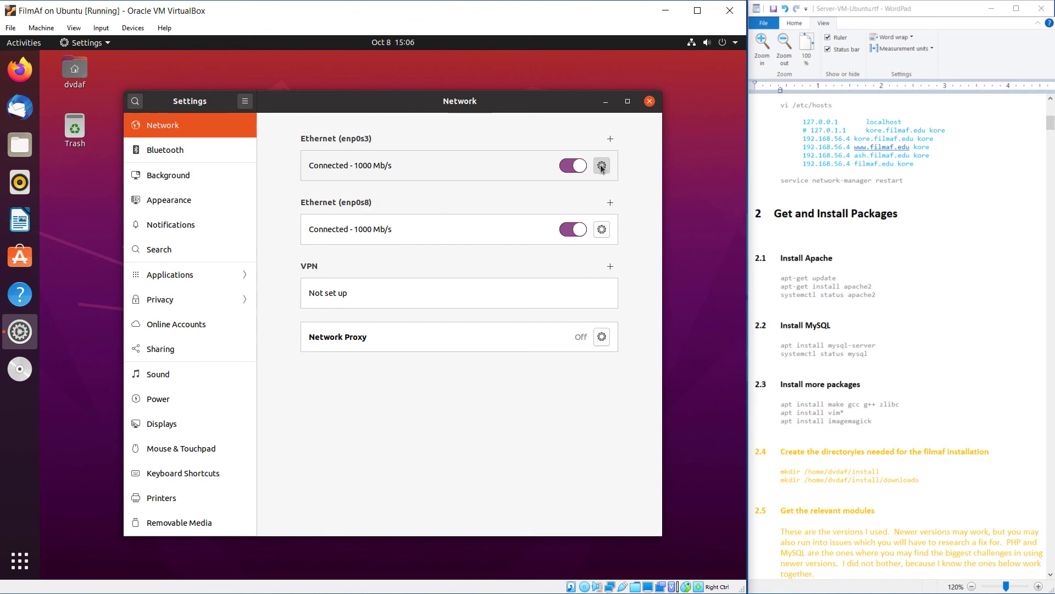
# Check enp0s3's details, showing address 10.0.2.15, and cancel
pyautogui.click(602, 168)
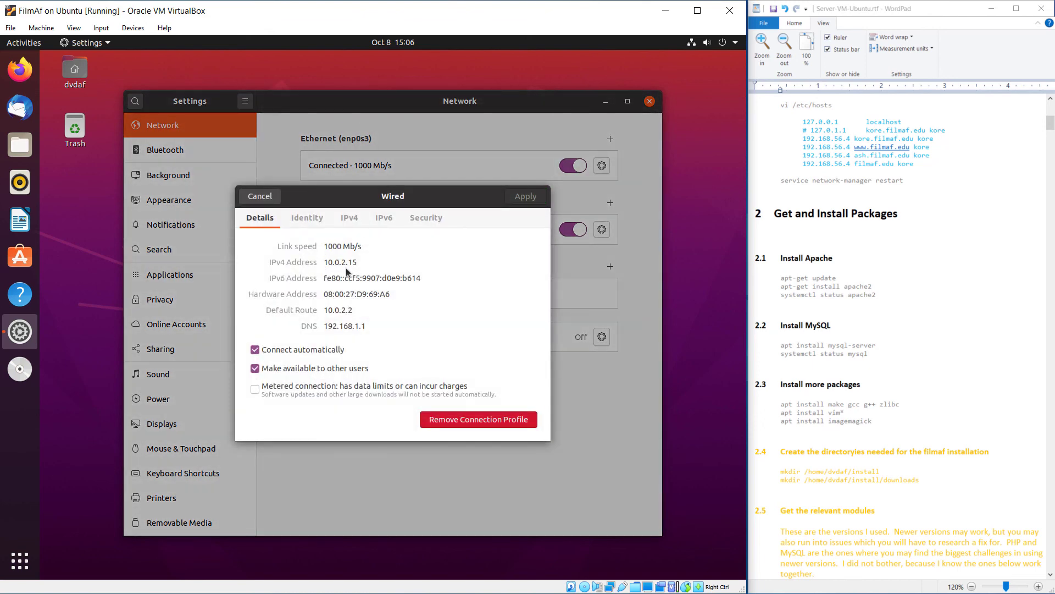
pyautogui.moveTo(361, 261); pyautogui.dragTo(305, 258)
pyautogui.click(259, 196)
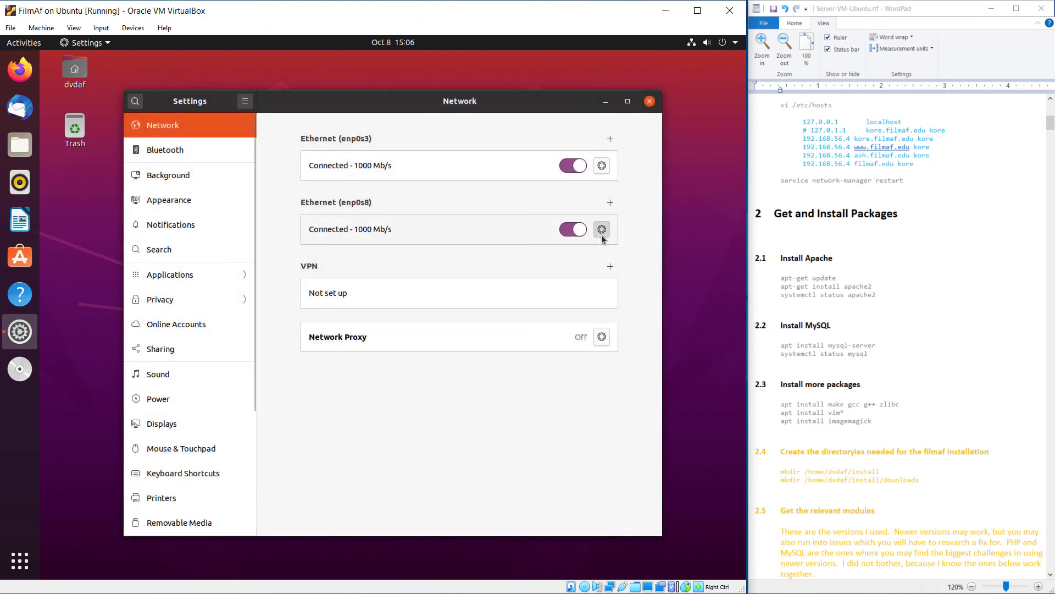
# Copy enp0s8's address 192.168.56.103 and show its IPv4 settings
pyautogui.click(601, 229)
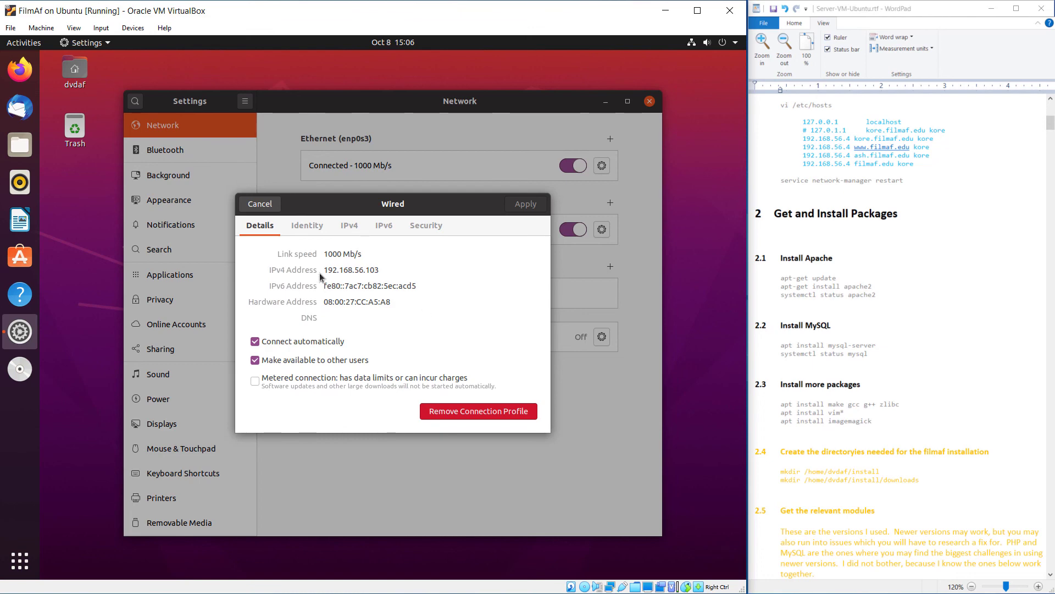
pyautogui.moveTo(382, 271); pyautogui.dragTo(309, 273)
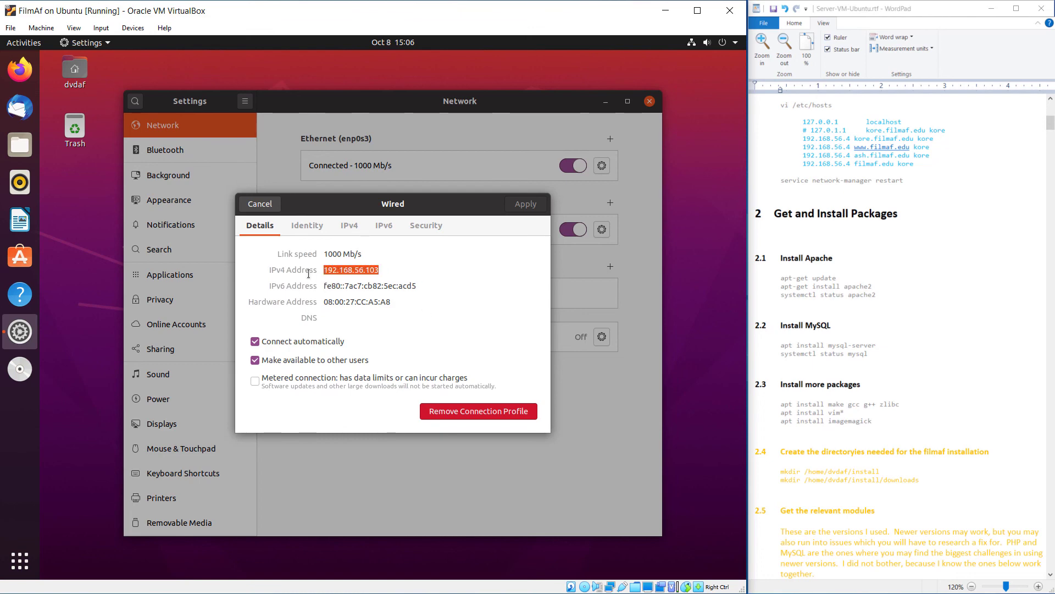
pyautogui.rightClick(343, 269)
pyautogui.click(358, 293)
pyautogui.click(352, 230)
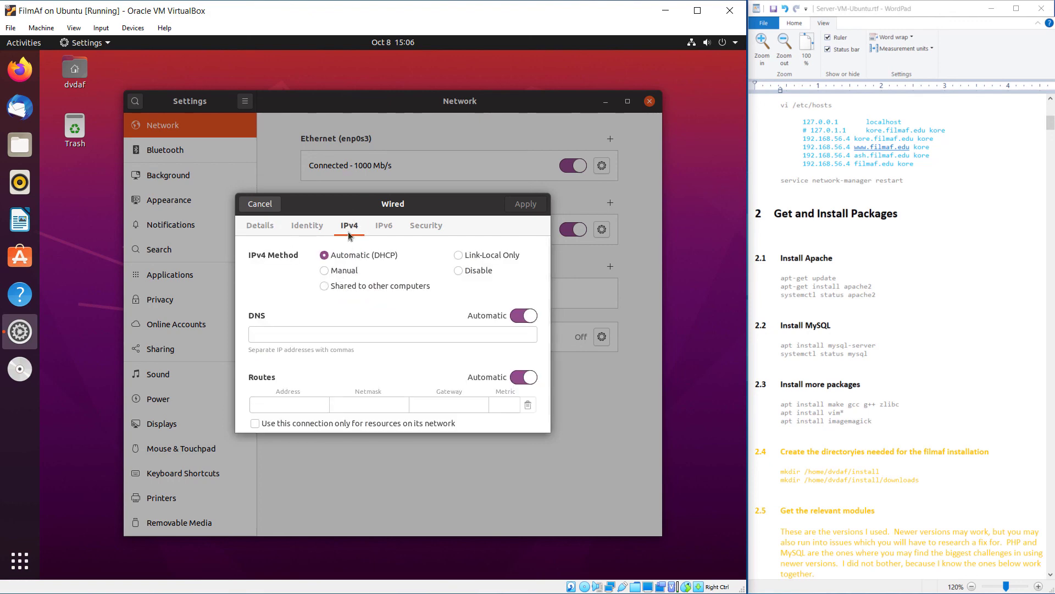
# Switch enp0s8's IPv4 to Manual and enter the address 192.168.56.4
pyautogui.click(342, 272)
pyautogui.rightClick(307, 336)
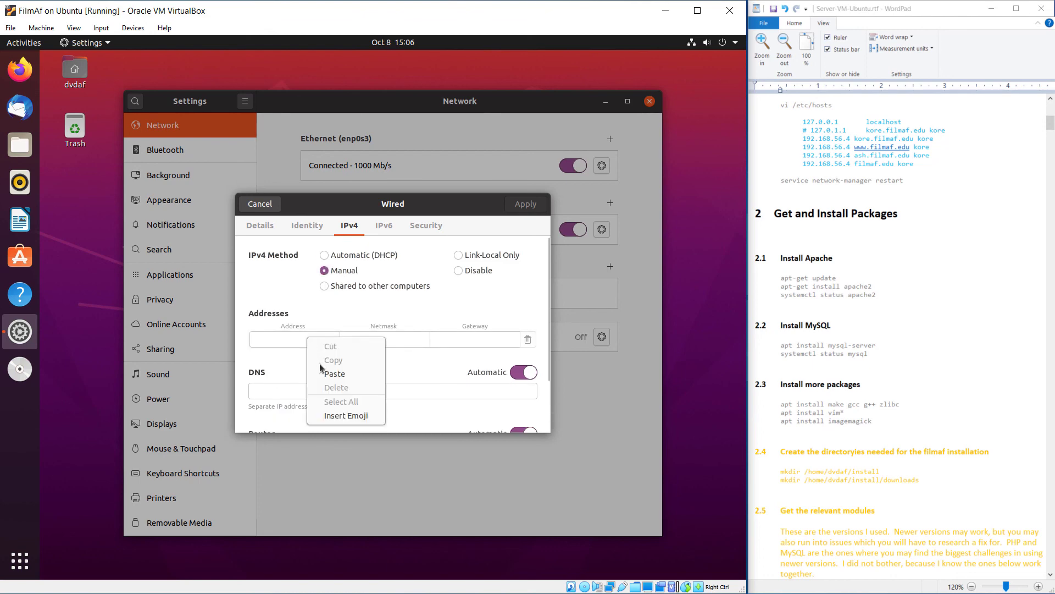
pyautogui.press('Escape')
pyautogui.click(316, 339)
pyautogui.hotkey('ctrl', 'v')
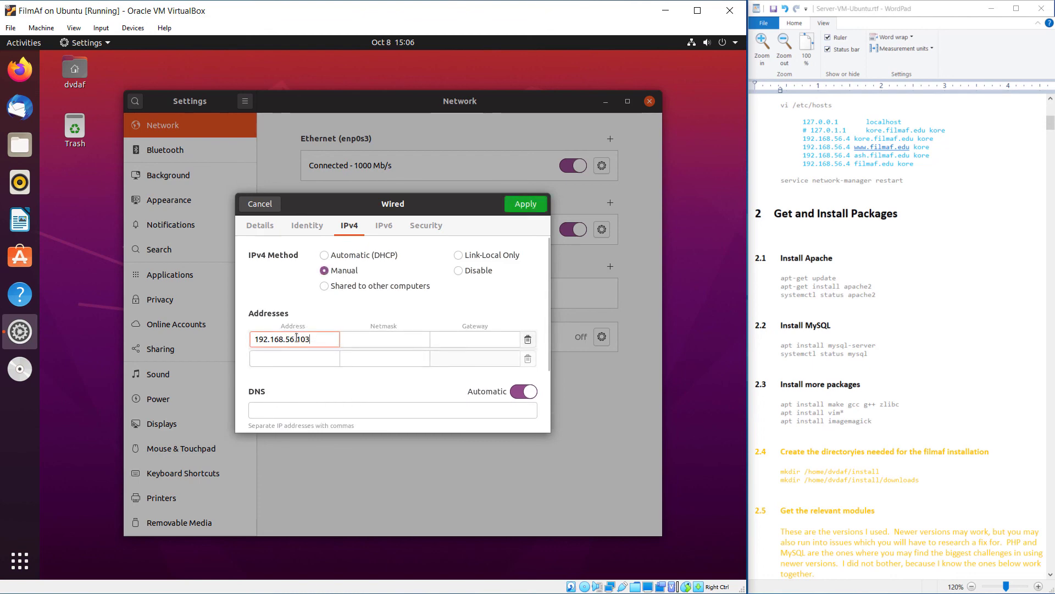
pyautogui.moveTo(301, 338); pyautogui.dragTo(327, 348)
pyautogui.press('BackSpace')
pyautogui.press('BackSpace')
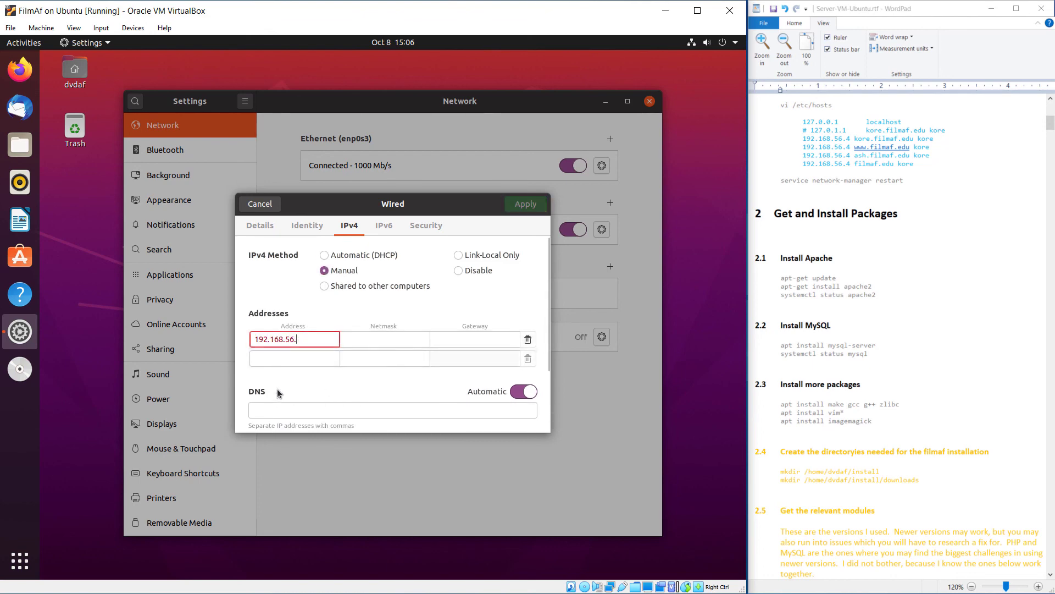
pyautogui.write('4')
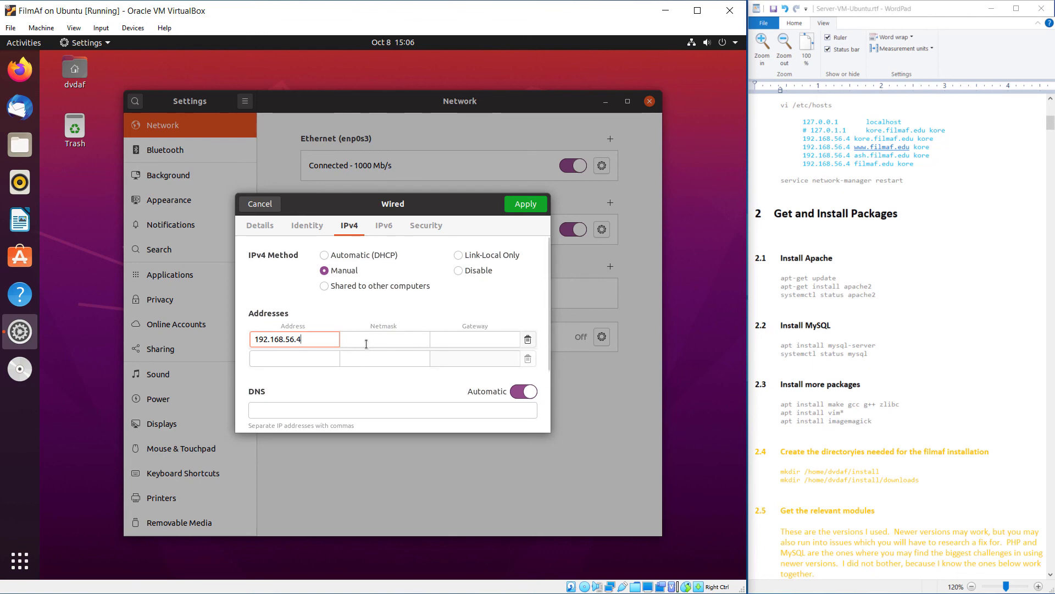
# Set the netmask to 255.255.255.0, apply the IPv4 settings and close Settings
pyautogui.click(402, 340)
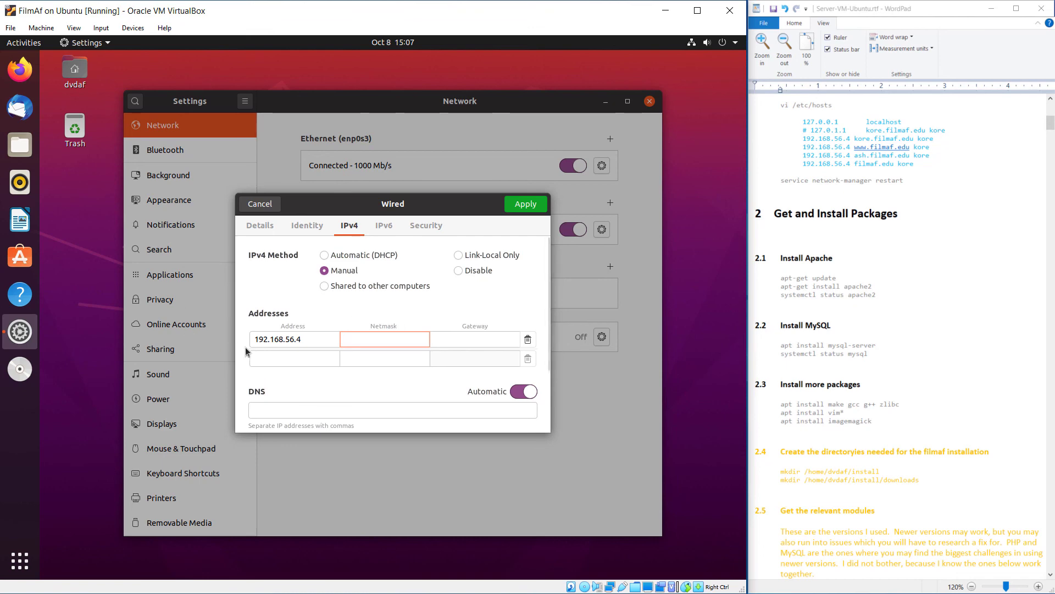
pyautogui.hotkey('shift', 'Tab')
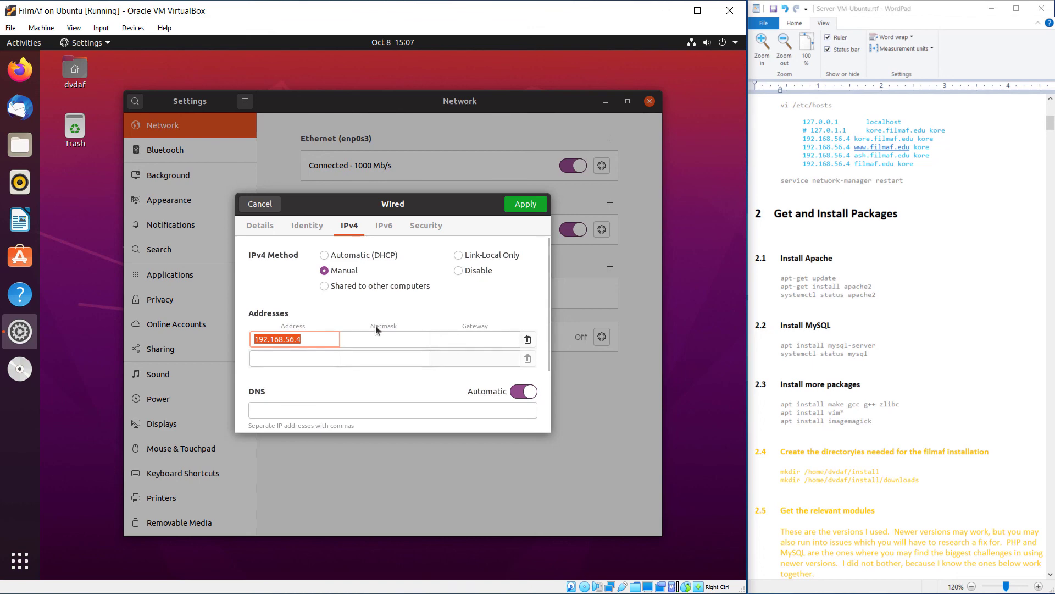
pyautogui.click(382, 344)
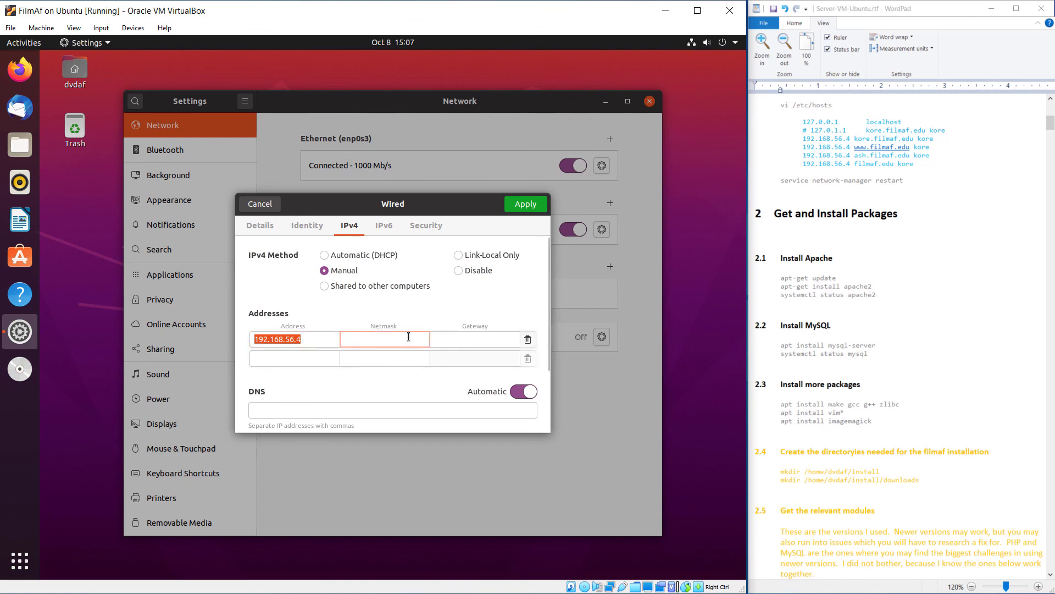
pyautogui.write('255.255.2')
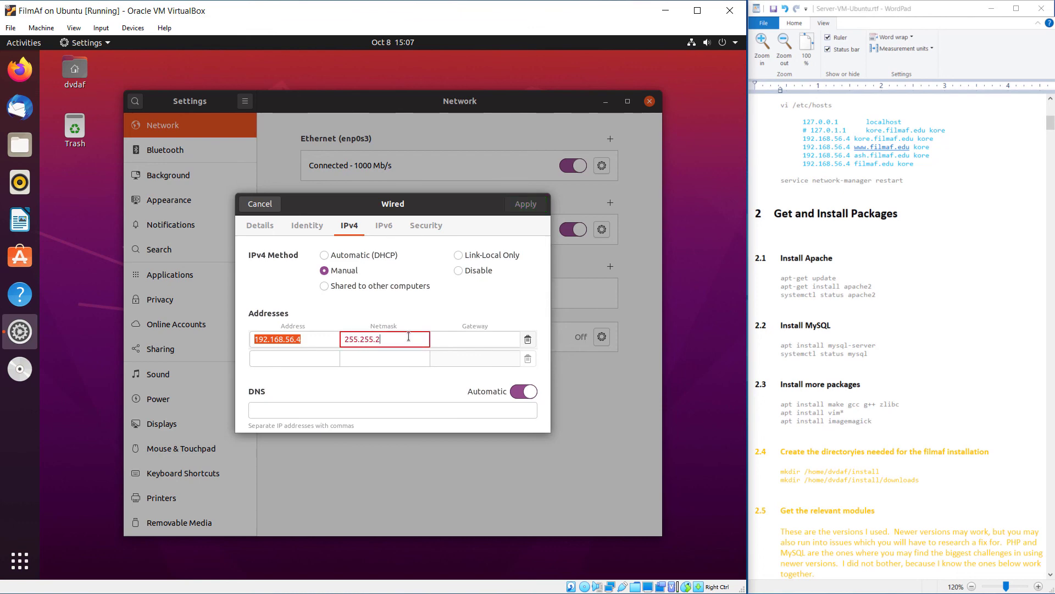
pyautogui.write('55.0')
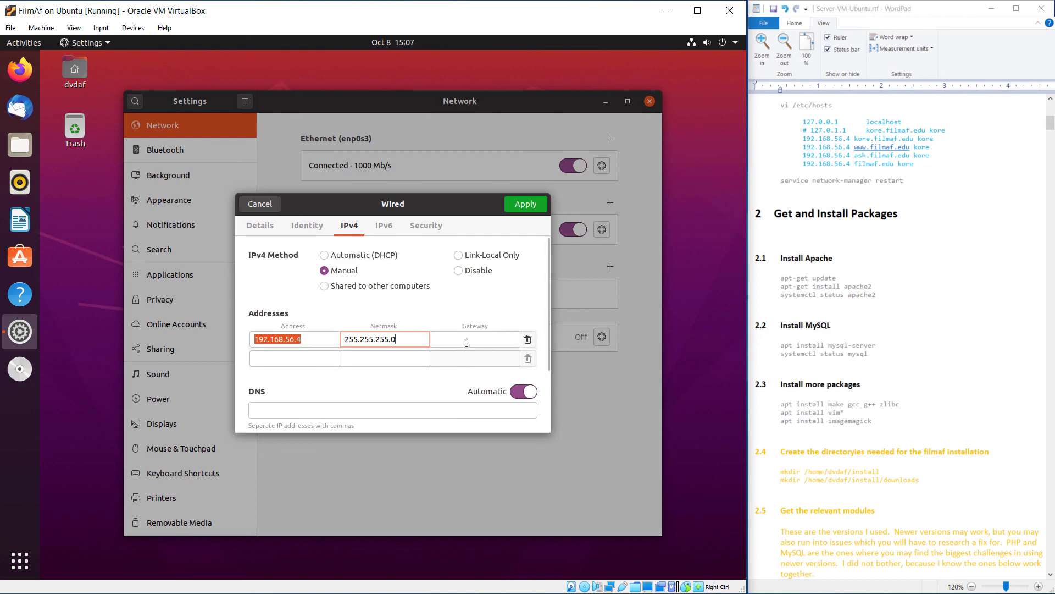
pyautogui.click(536, 205)
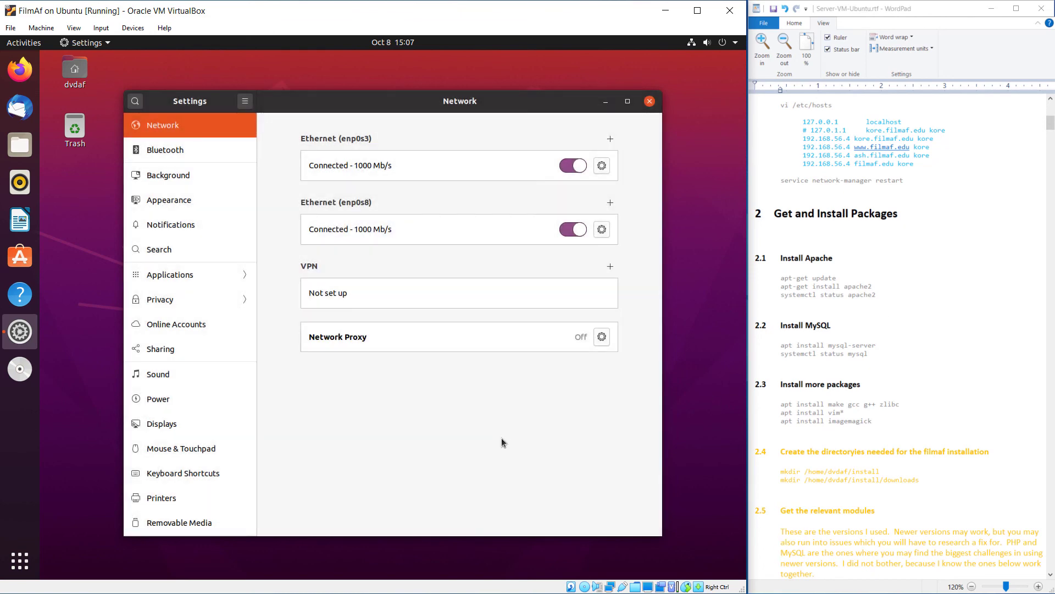
pyautogui.click(649, 102)
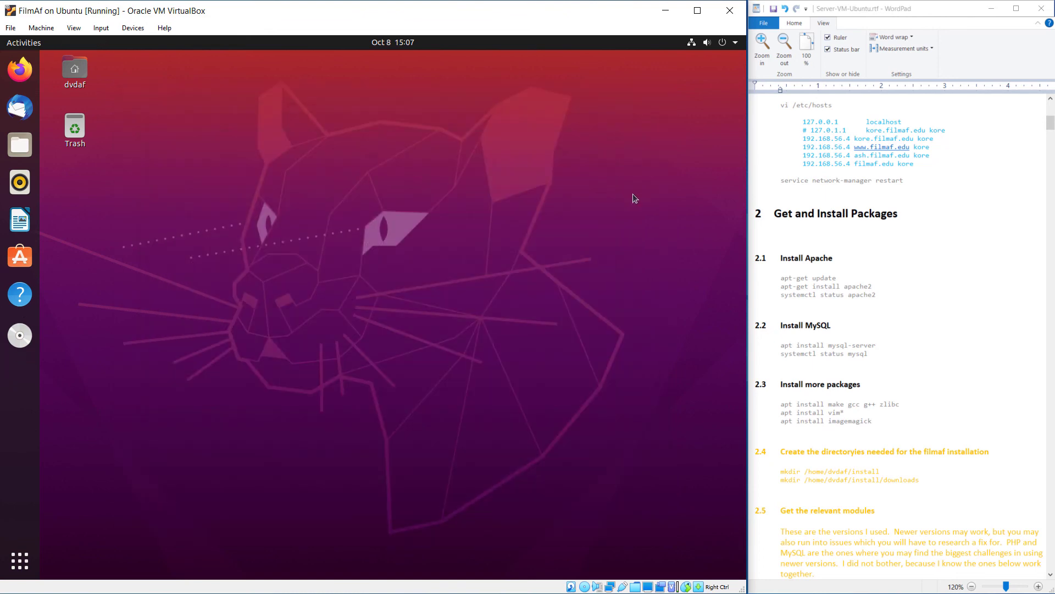
# Turn the enp0s8 connection off and reconnect it so 192.168.56.4 takes effect
pyautogui.click(694, 47)
pyautogui.click(717, 117)
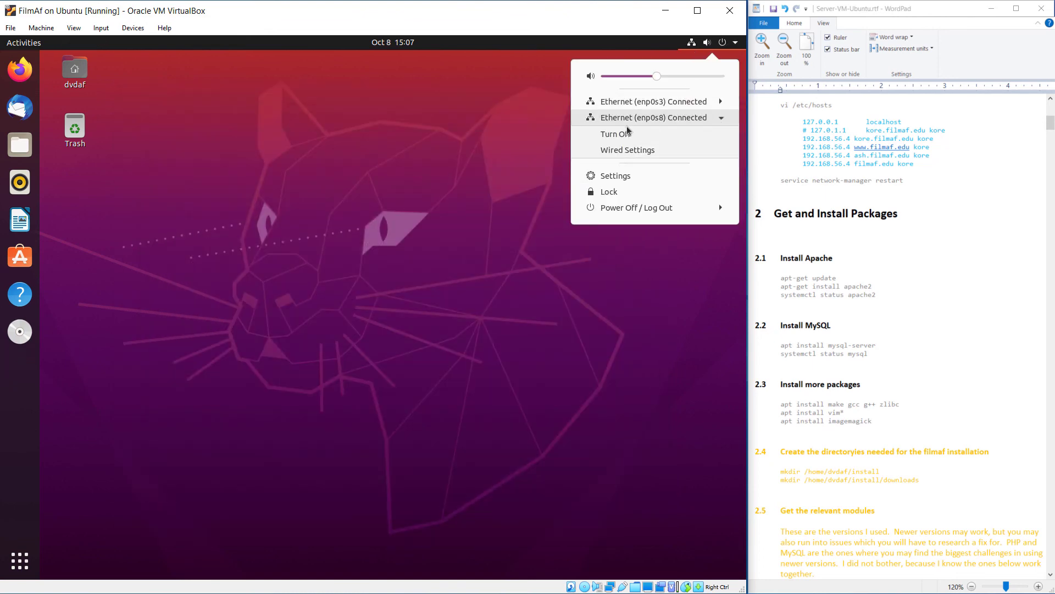
pyautogui.click(624, 135)
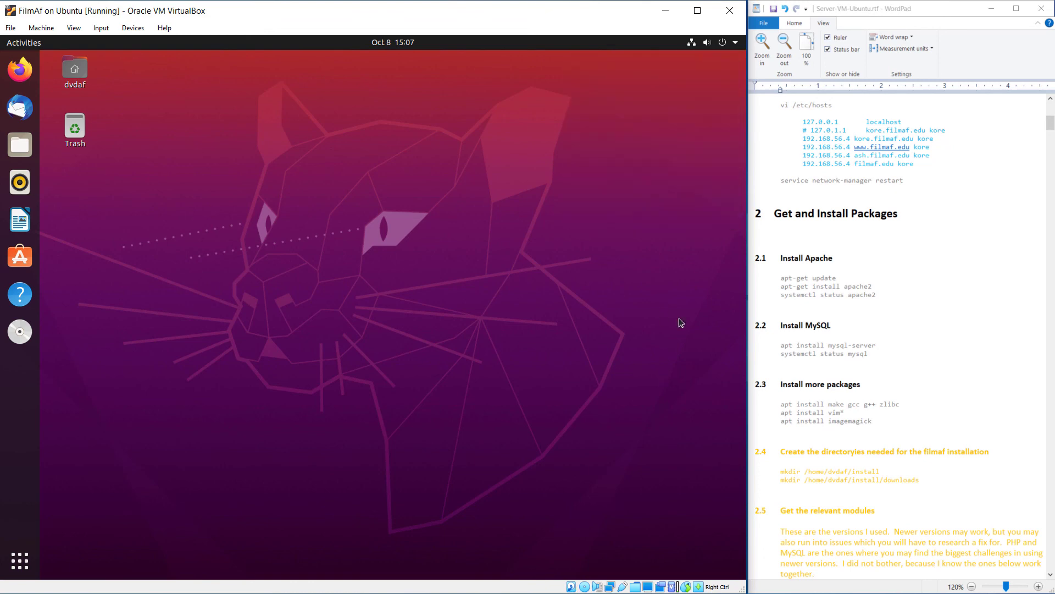
pyautogui.click(694, 48)
pyautogui.click(702, 117)
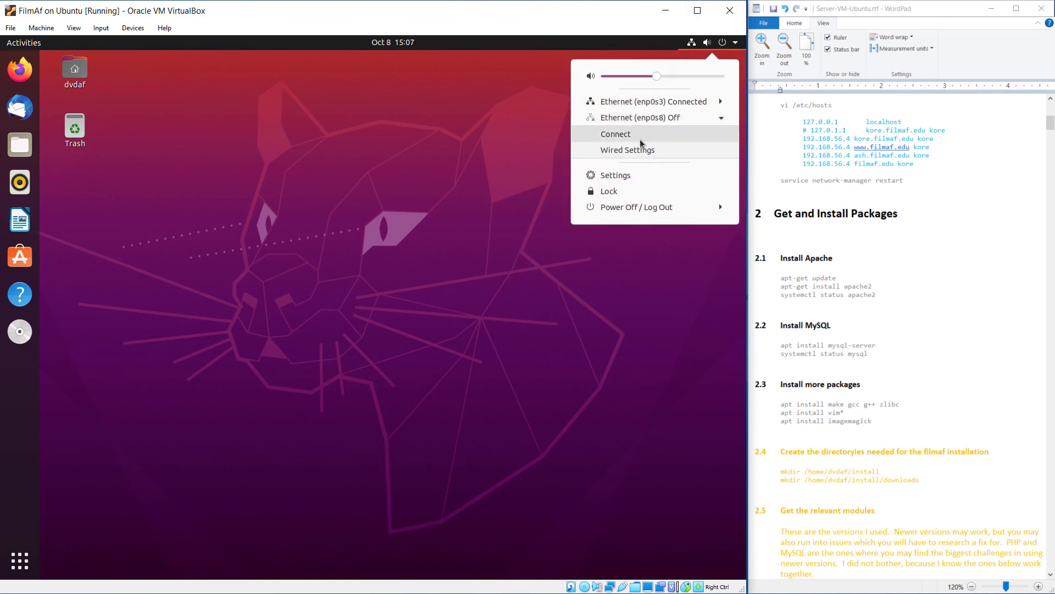
pyautogui.click(632, 138)
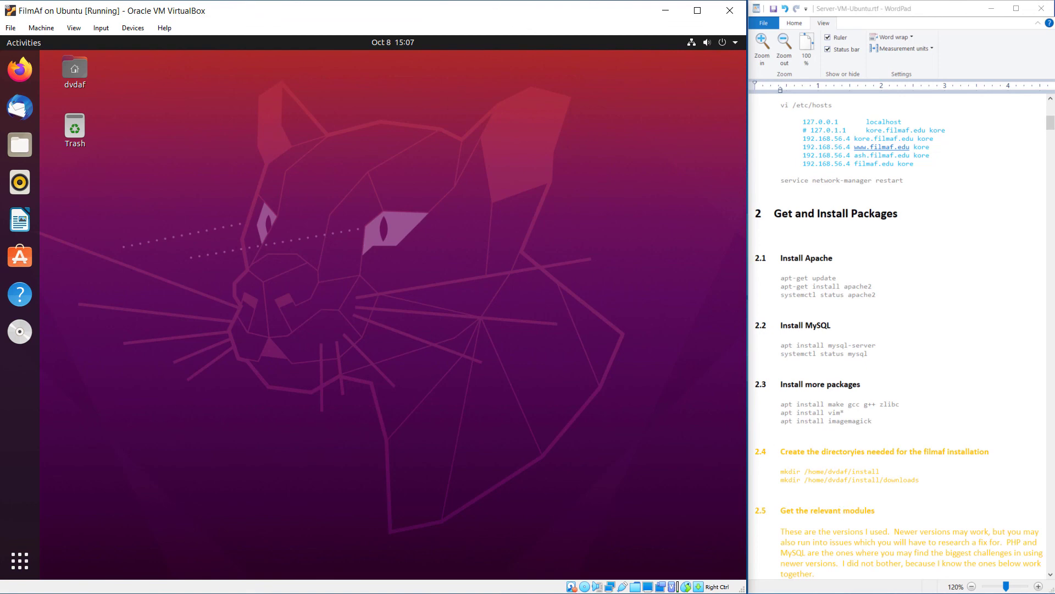
pyautogui.hotkey('alt', 'Tab')
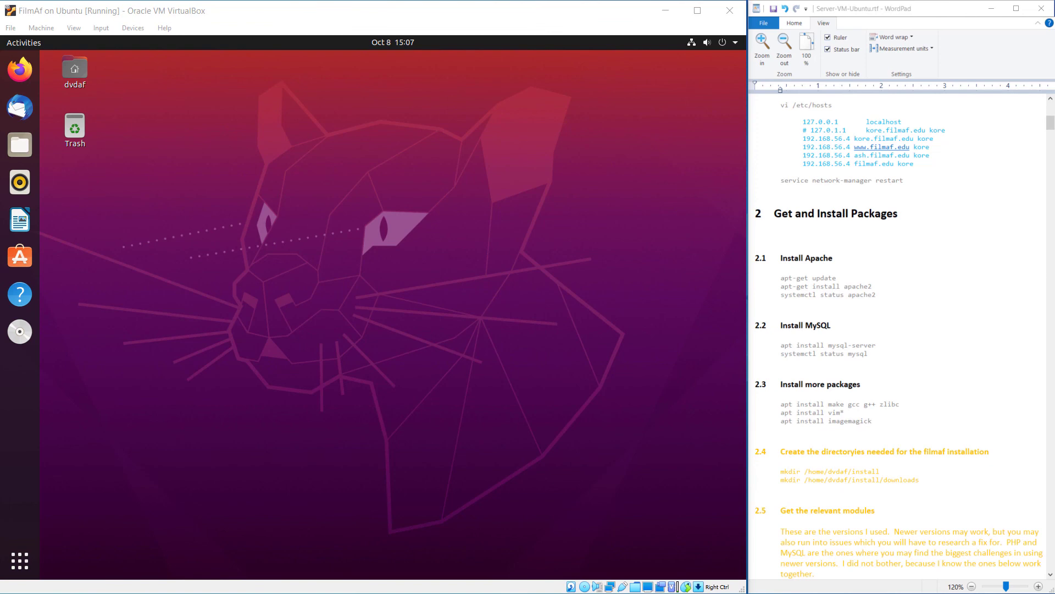
# Ping the guest at 192.168.56.4 from the host console
pyautogui.click(413, 269)
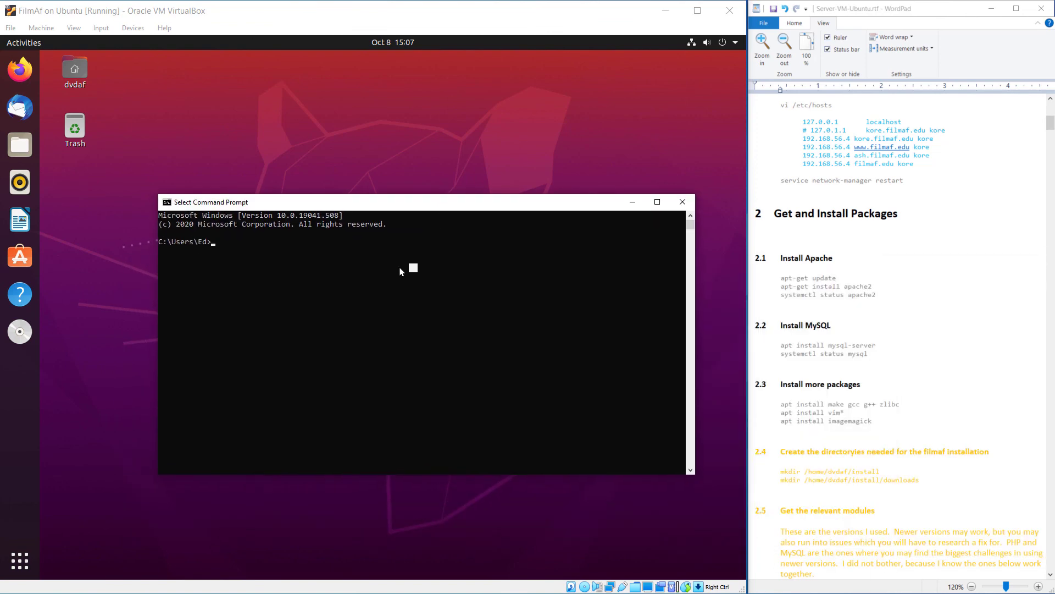
pyautogui.write('pu')
pyautogui.write('ng')
pyautogui.write('192.168.56.103')
pyautogui.press('Return')
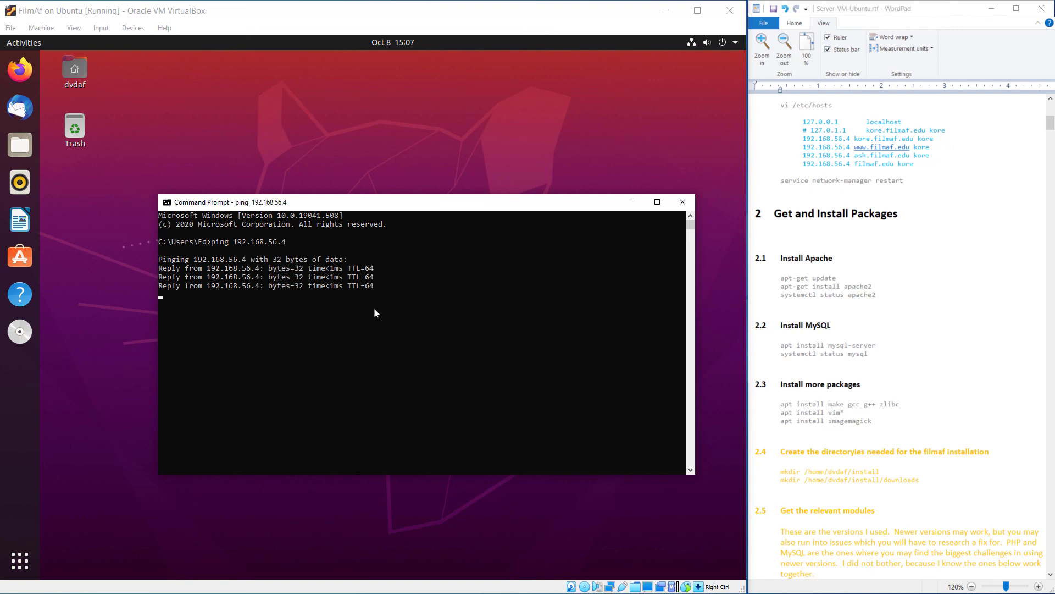
# Check the four replies with 0% loss, then close the console window
pyautogui.moveTo(427, 202); pyautogui.dragTo(646, 259)
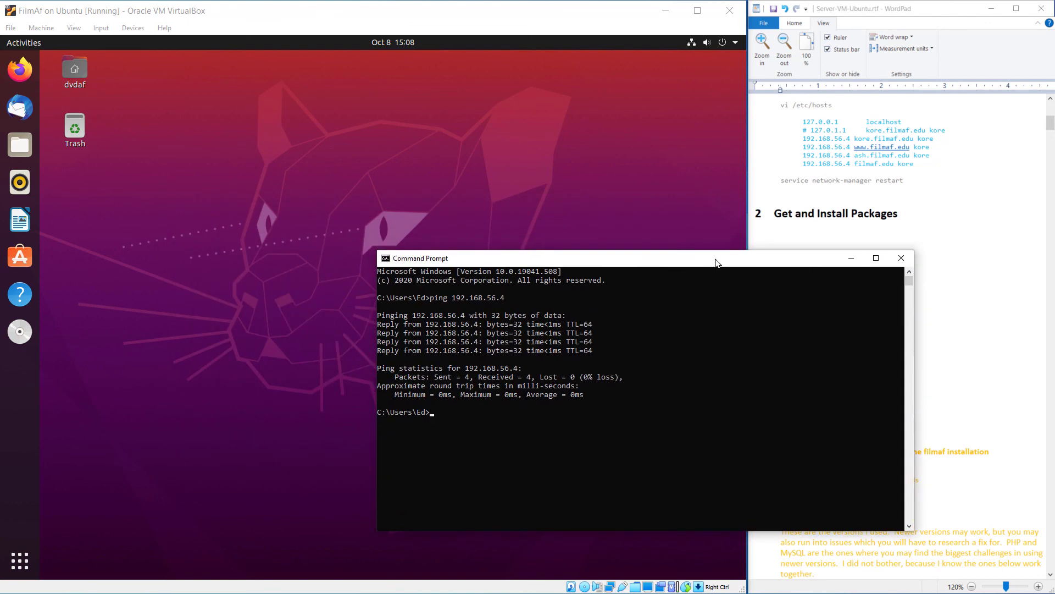
pyautogui.click(254, 142)
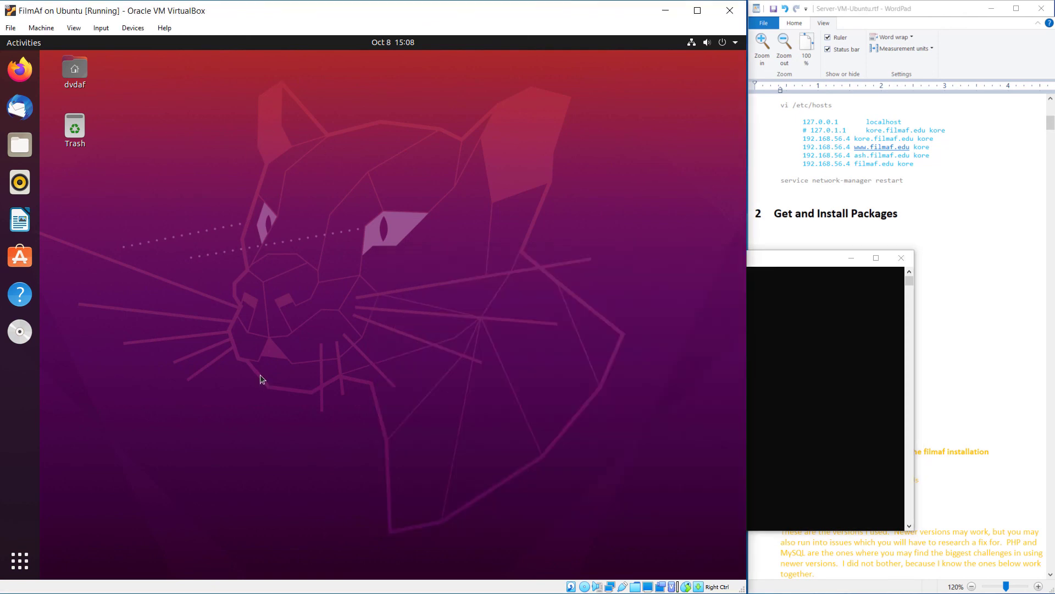
pyautogui.click(807, 338)
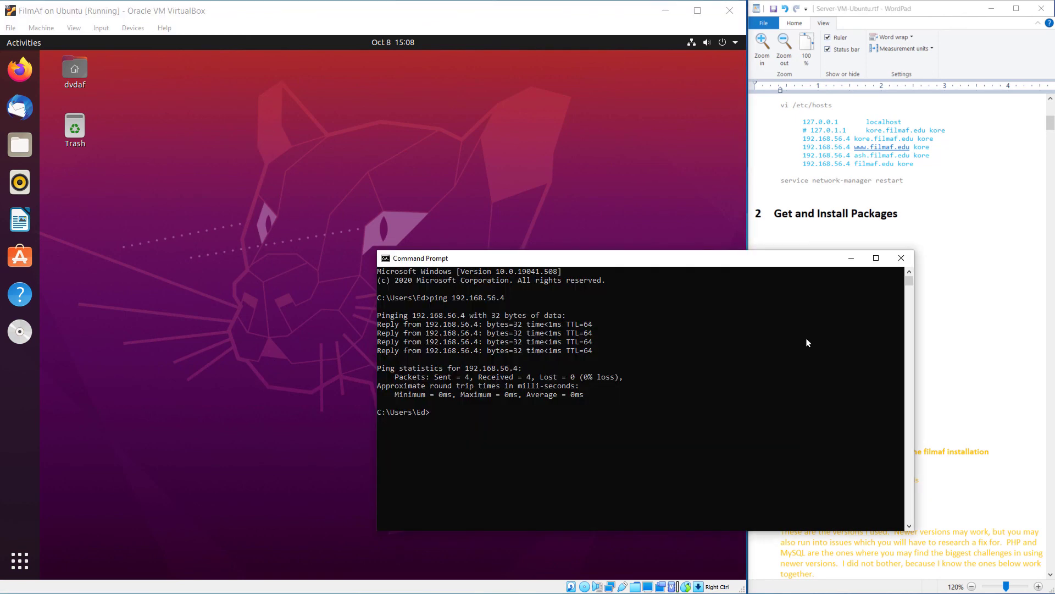
pyautogui.click(581, 436)
pyautogui.press('super+Down')
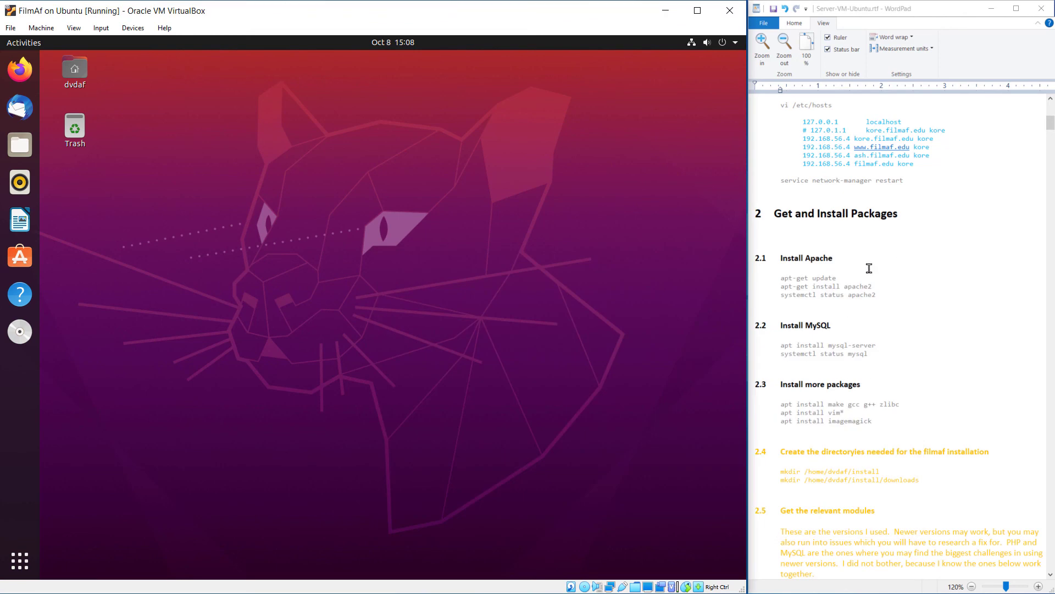
pyautogui.click(867, 266)
pyautogui.scroll(5, 918, 165)
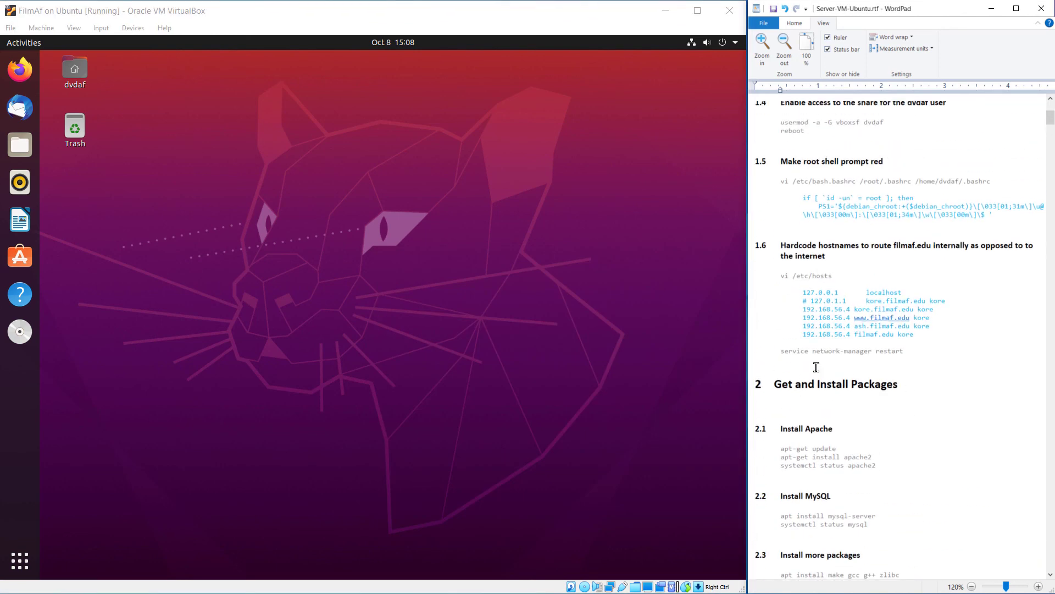
pyautogui.click(814, 380)
pyautogui.moveTo(903, 385); pyautogui.dragTo(781, 389)
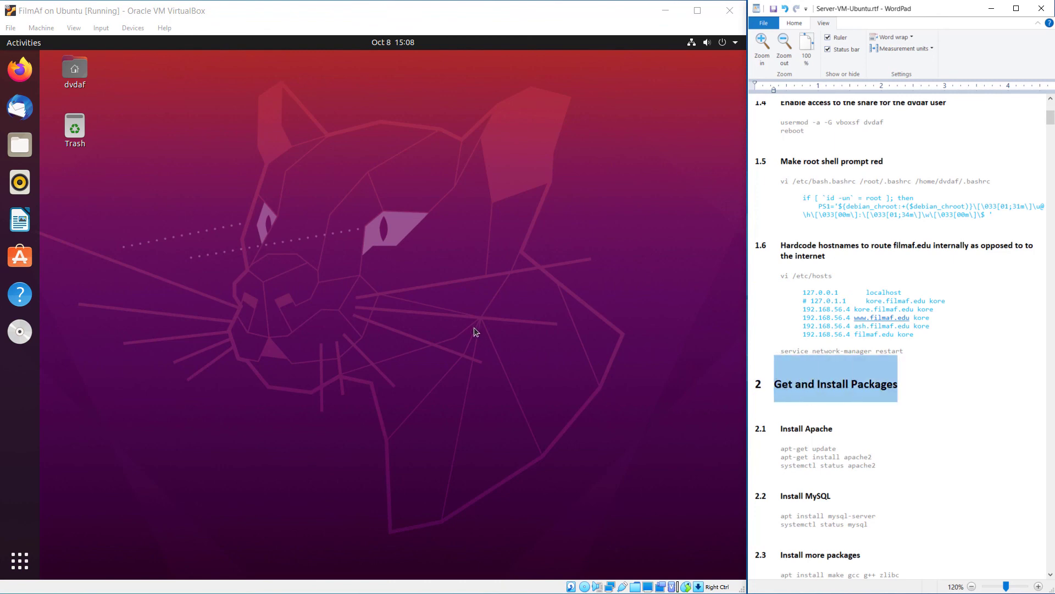
pyautogui.click(446, 323)
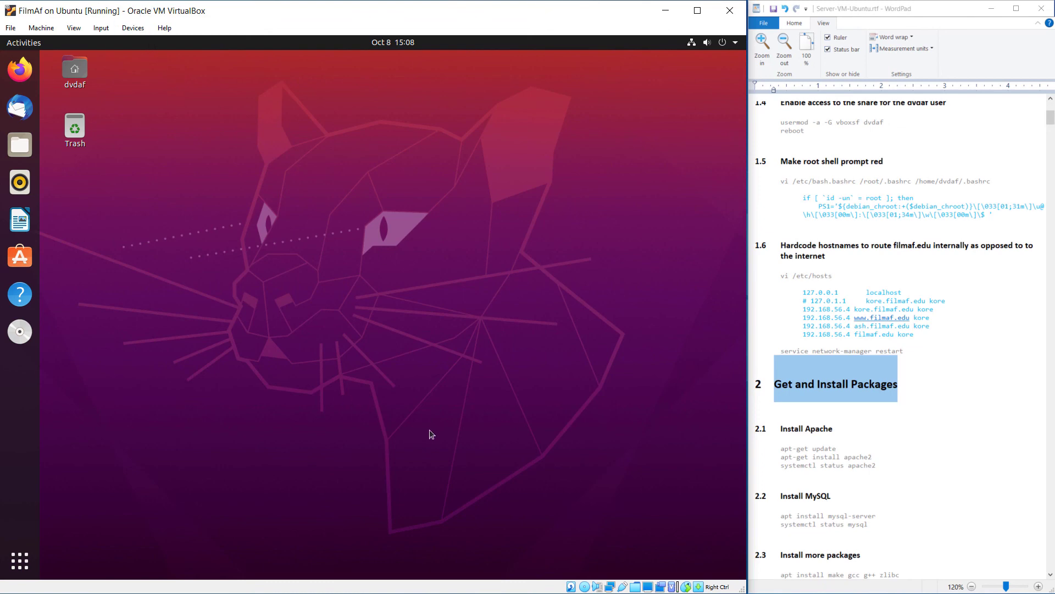
pyautogui.click(924, 309)
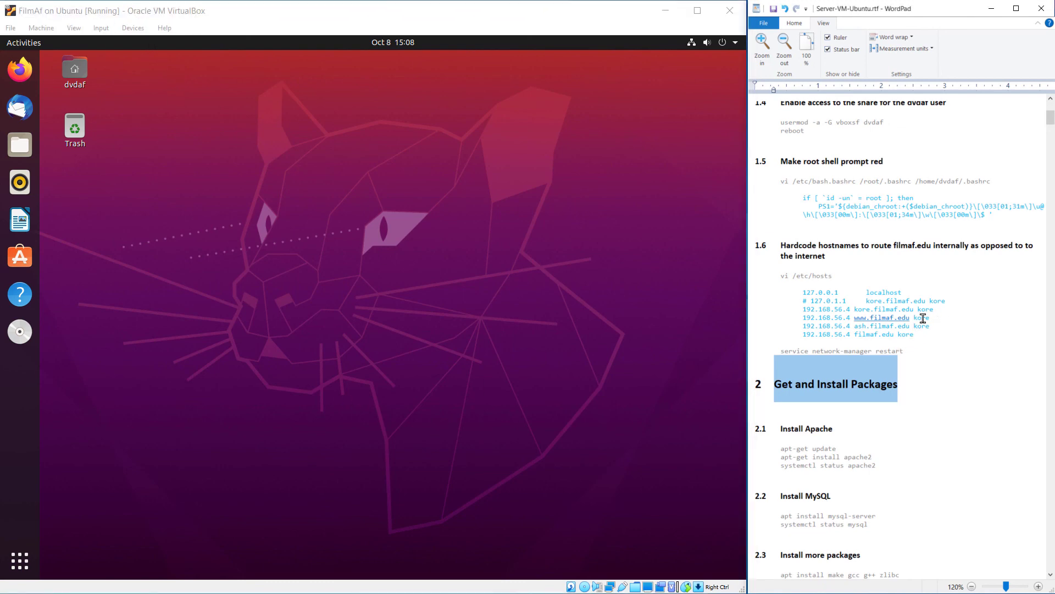
pyautogui.scroll(5, 935, 302)
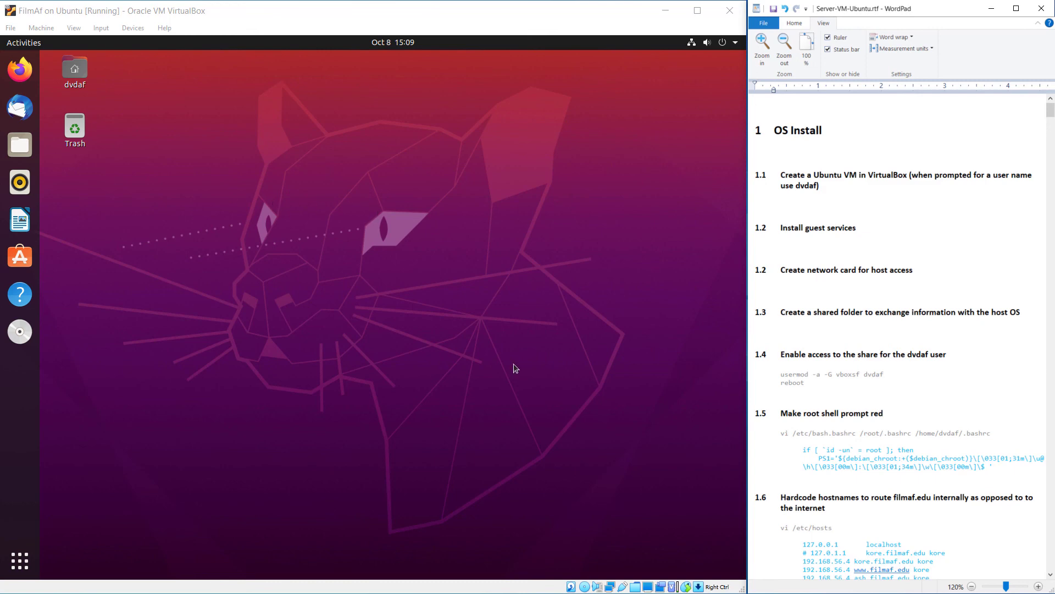
pyautogui.scroll(-15, 1009, 482)
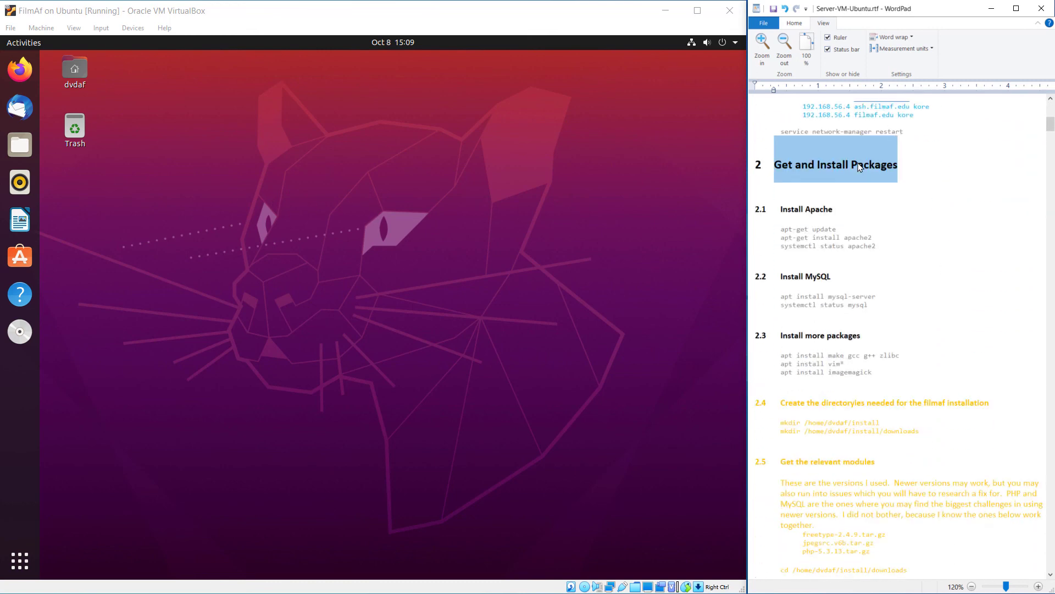
pyautogui.click(860, 167)
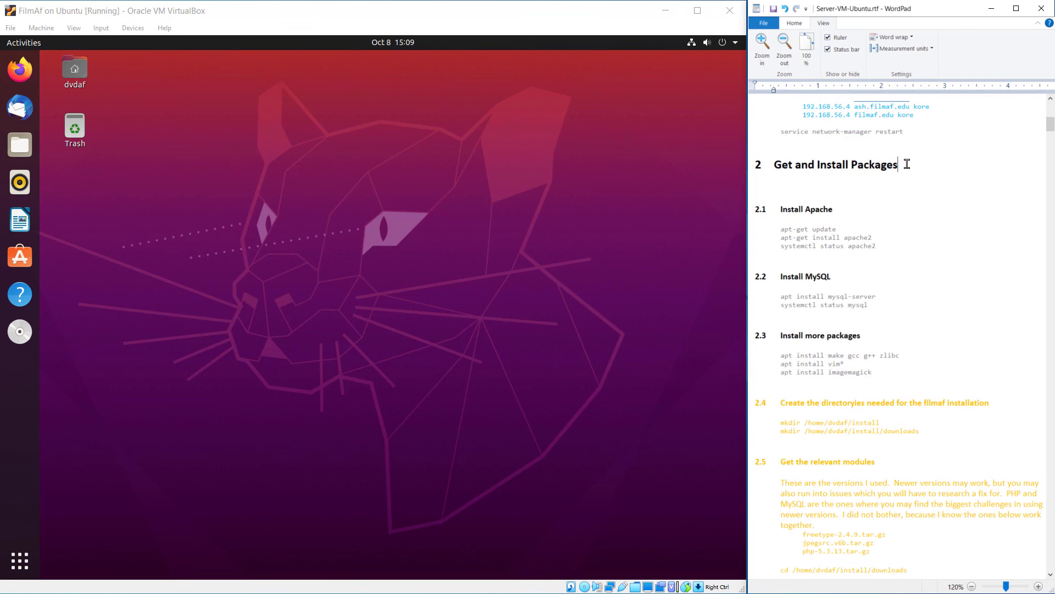